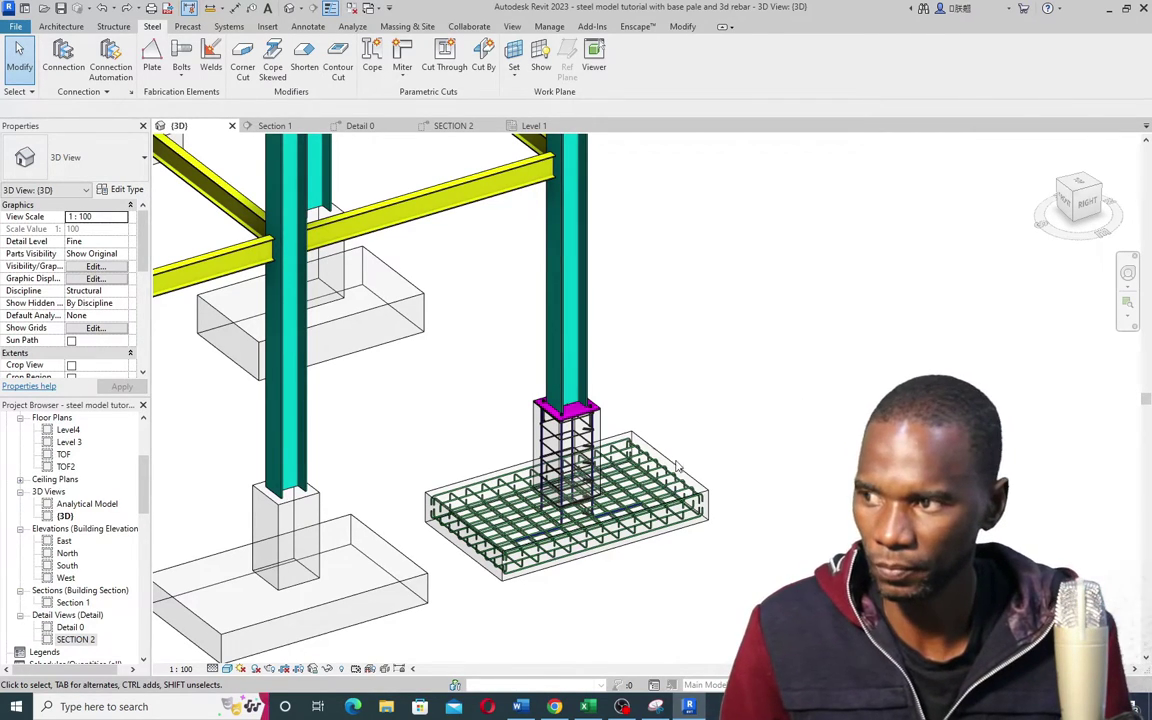
Step: Examine the whole steel frame with its isolated footings, then the reinforced footing at the outer corner
scroll(679, 466, "down", 6)
scroll(507, 404, "up", 3)
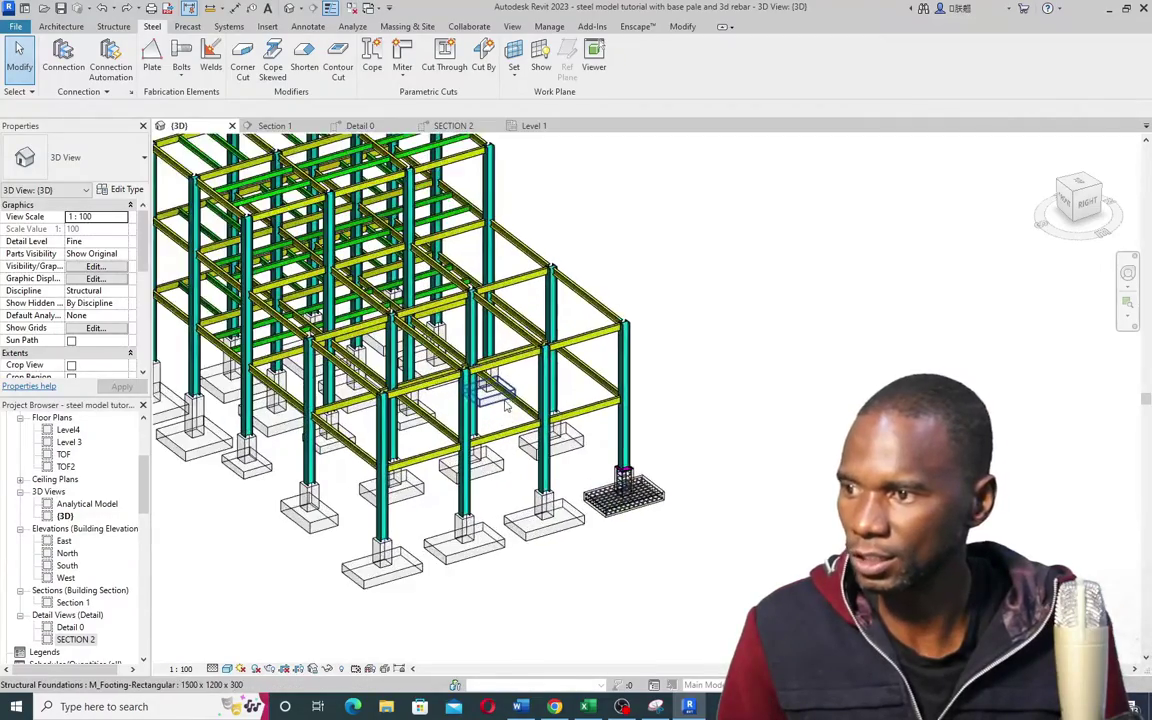
scroll(490, 390, "up", 2)
scroll(420, 370, "down", 2)
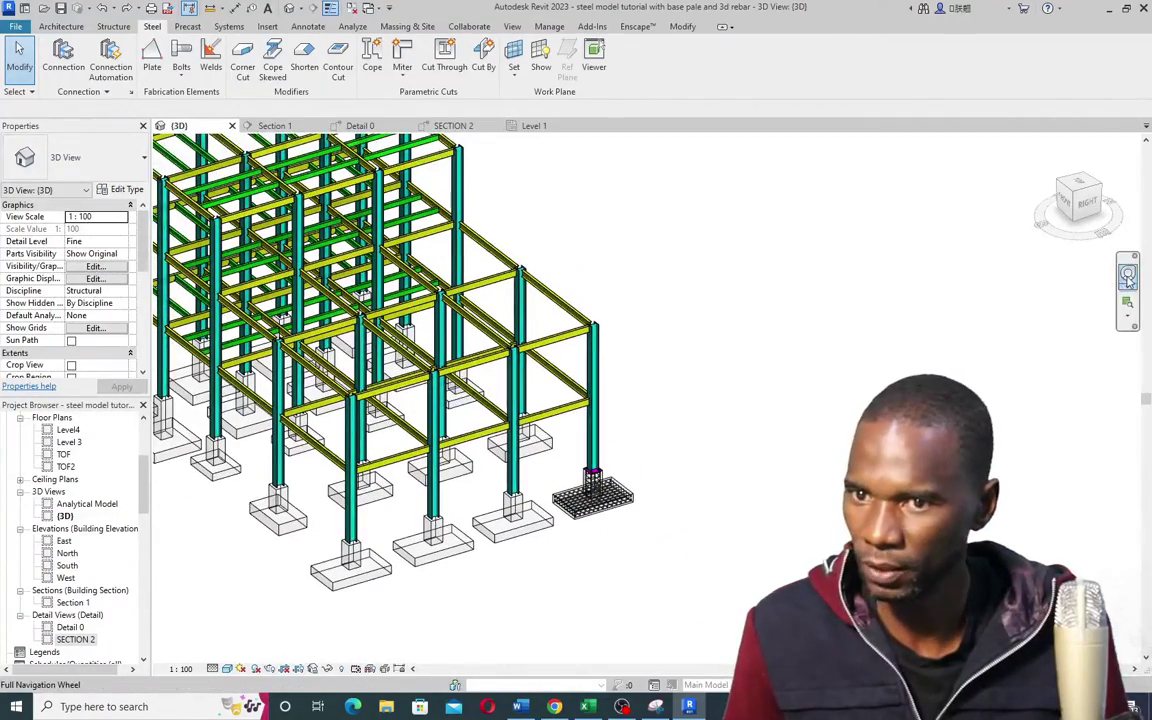
left_click(1128, 278)
left_click_drag(358, 445, 630, 489)
scroll(630, 489, "up", 3)
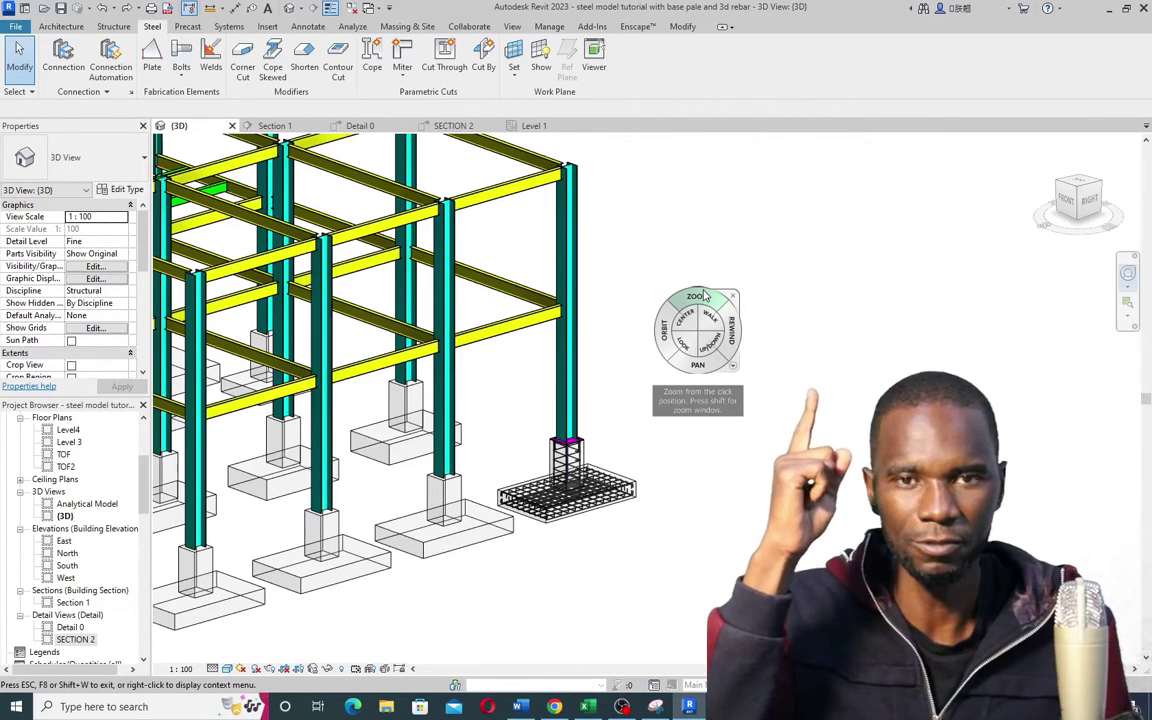
scroll(609, 373, "down", 5)
scroll(507, 320, "up", 3)
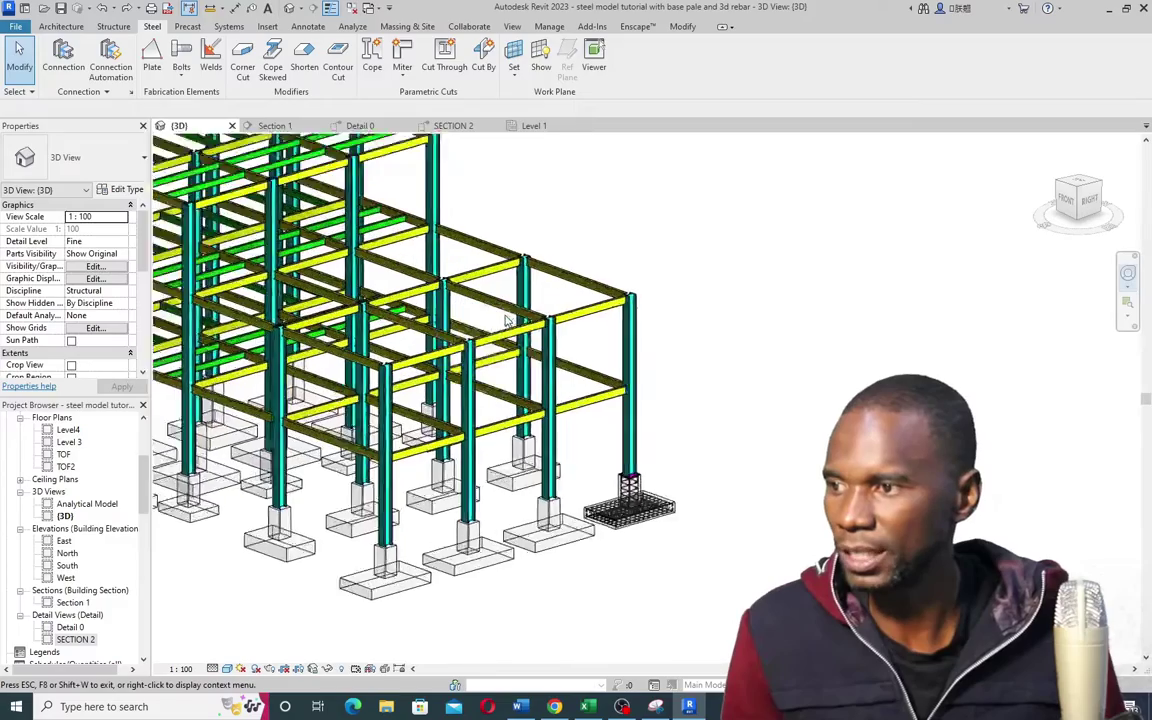
scroll(507, 320, "up", 3)
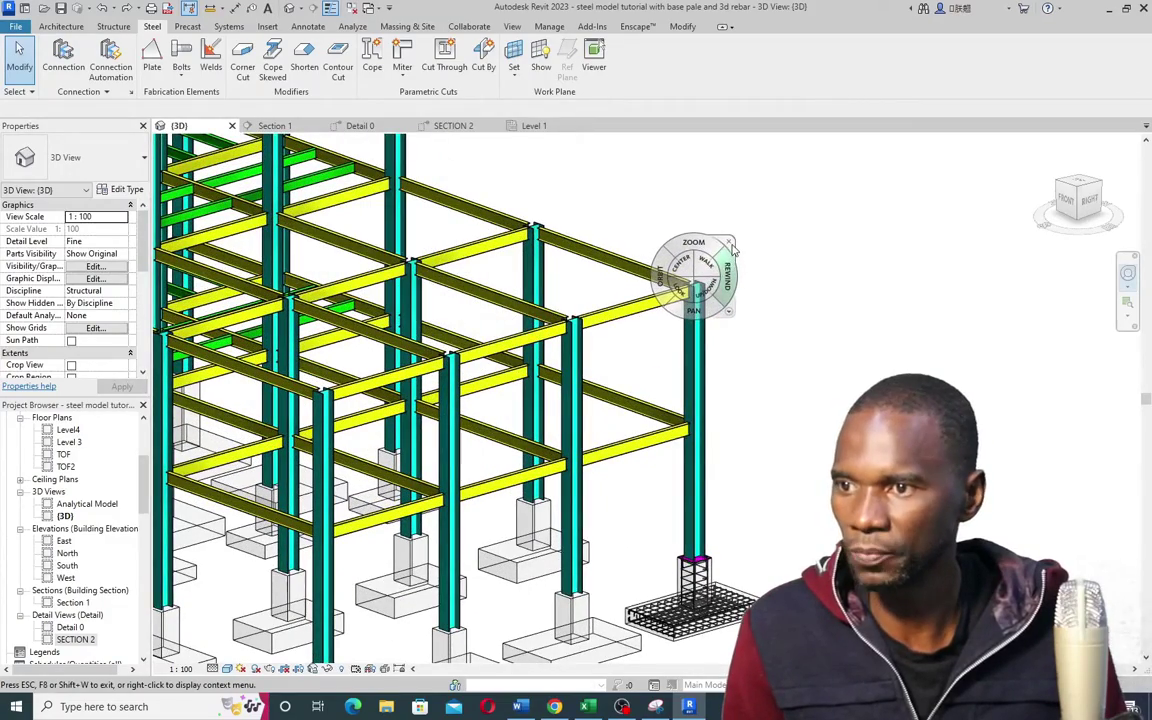
scroll(684, 473, "down", 4)
scroll(684, 473, "up", 8)
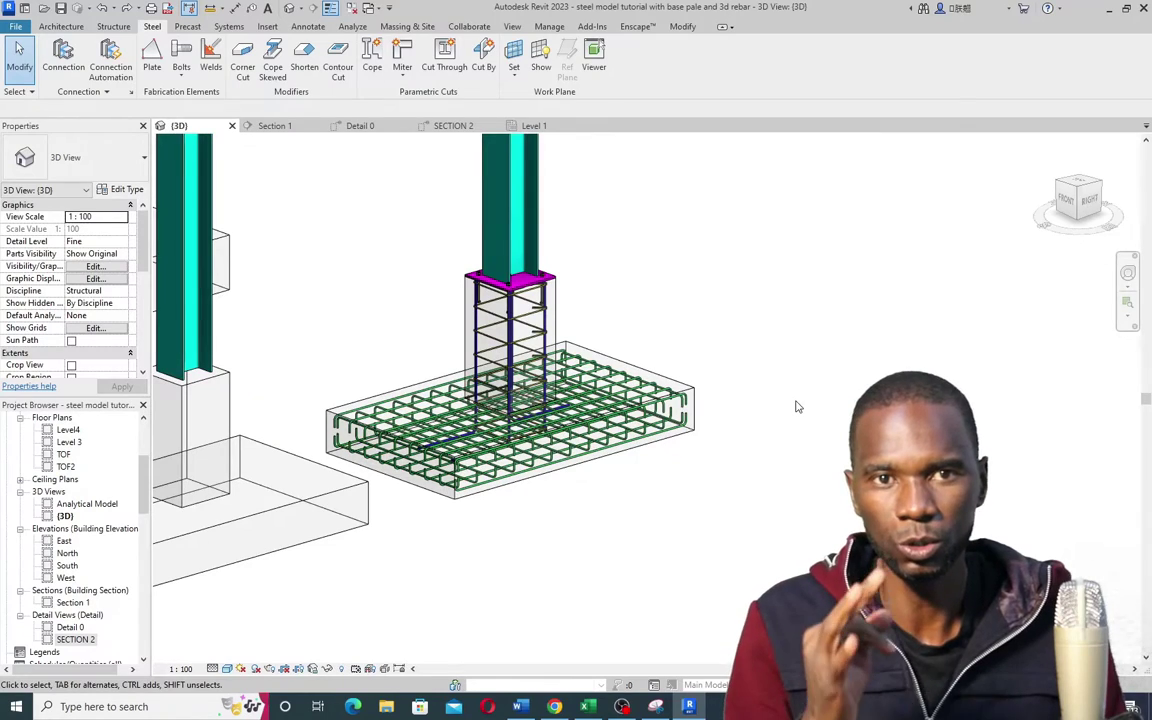
Step: Inspect the 3D rebar cage inside the corner footing and its pedestal
middle_click_drag(798, 406, 316, 430, "shift")
scroll(513, 485, "up", 3)
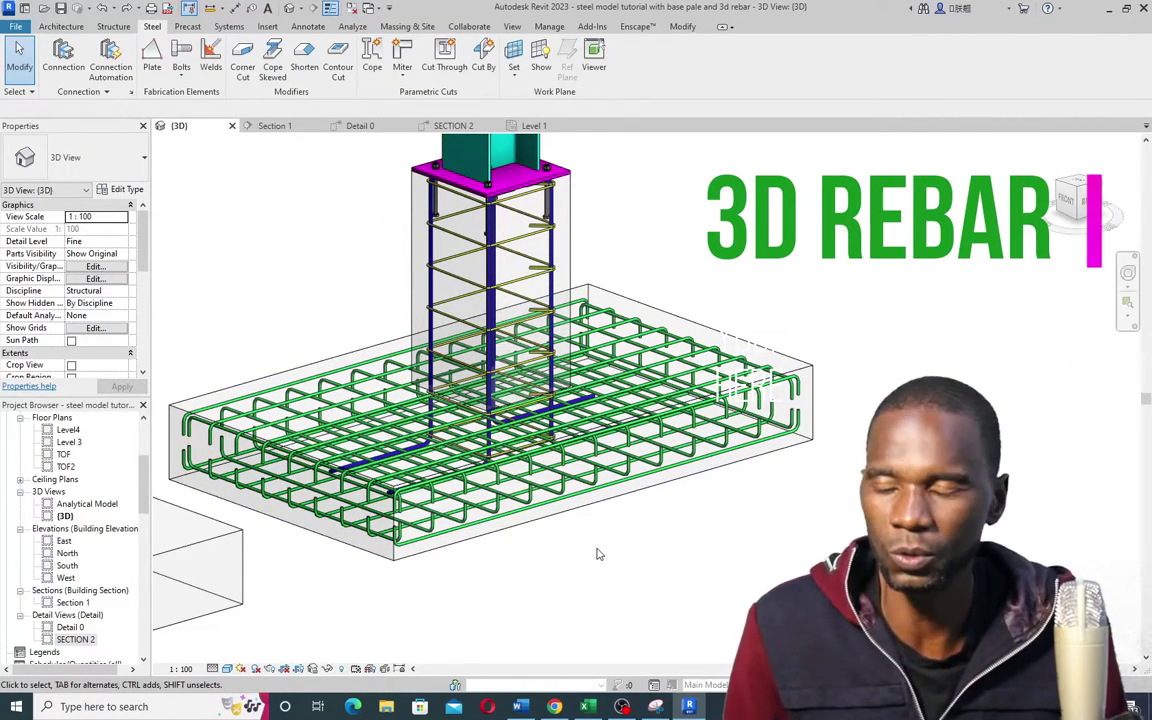
scroll(600, 550, "down", 4)
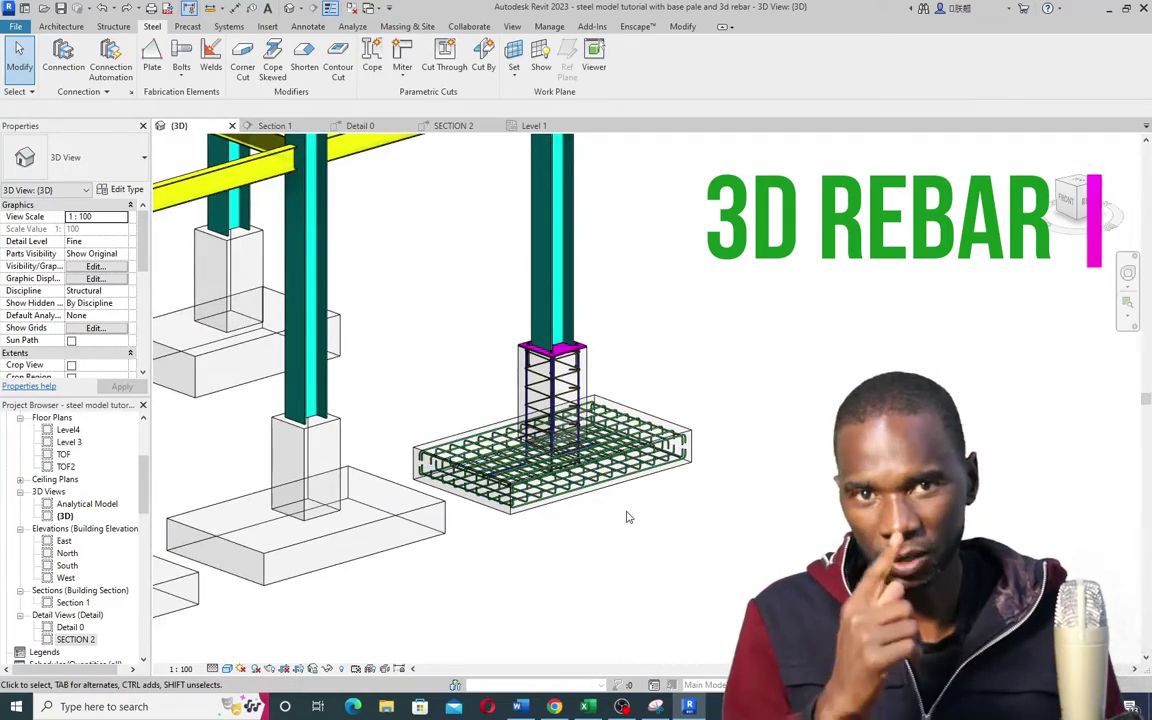
scroll(615, 512, "up", 4)
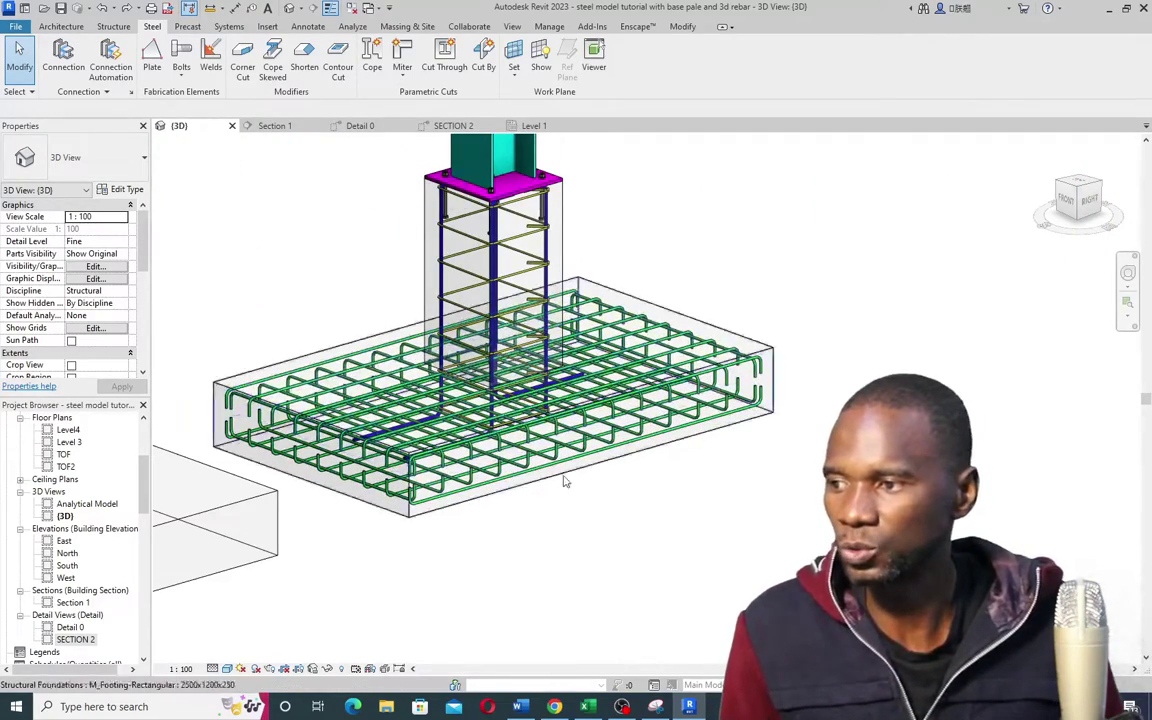
scroll(565, 480, "down", 5)
scroll(611, 470, "up", 4)
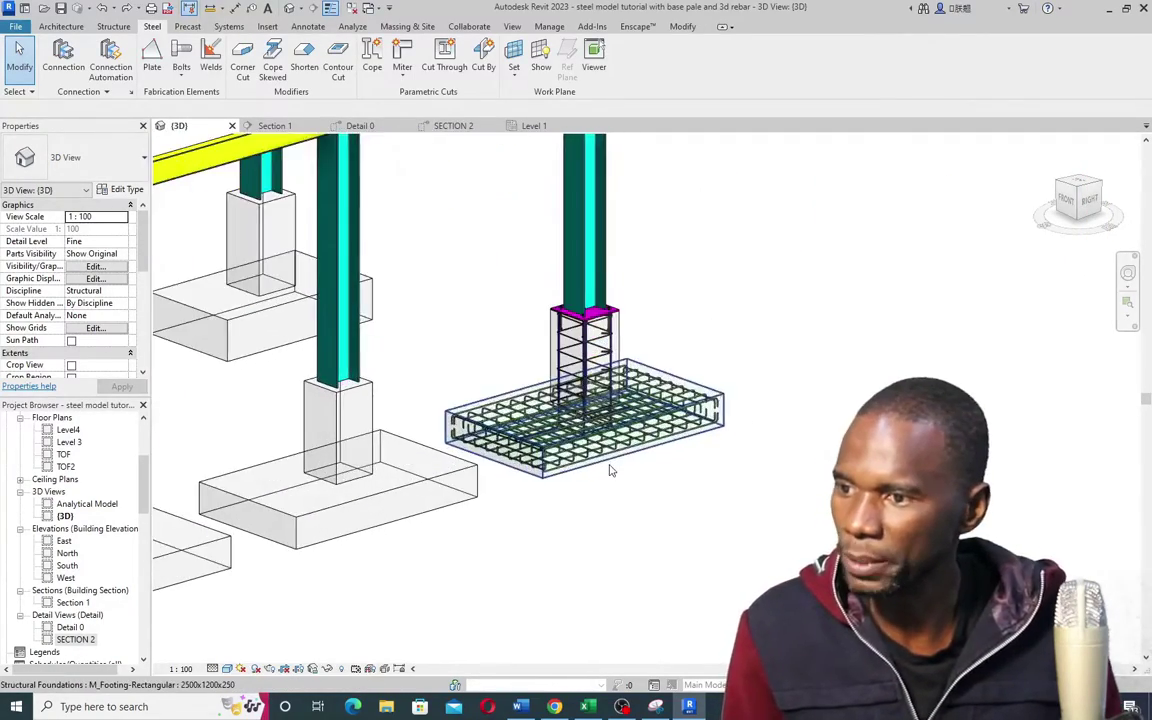
Step: Compare the reinforced corner footing with the unreinforced footings and pedestals under the other steel columns
scroll(611, 470, "down", 5)
scroll(630, 430, "up", 2)
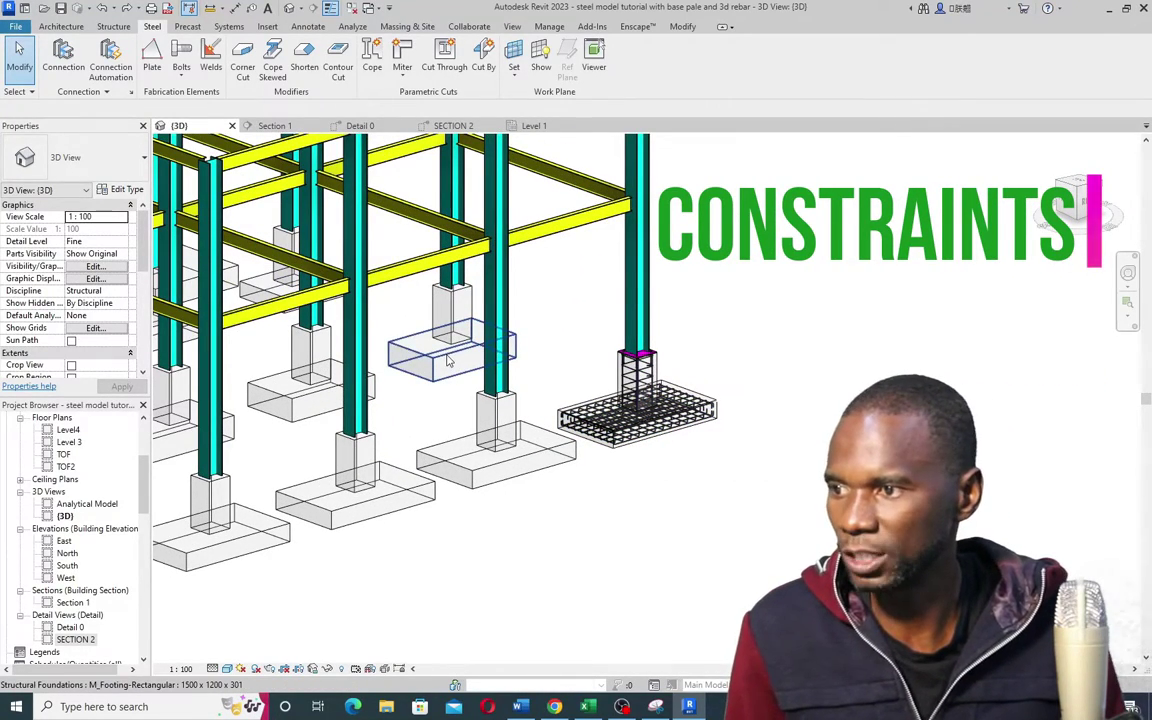
scroll(684, 430, "up", 4)
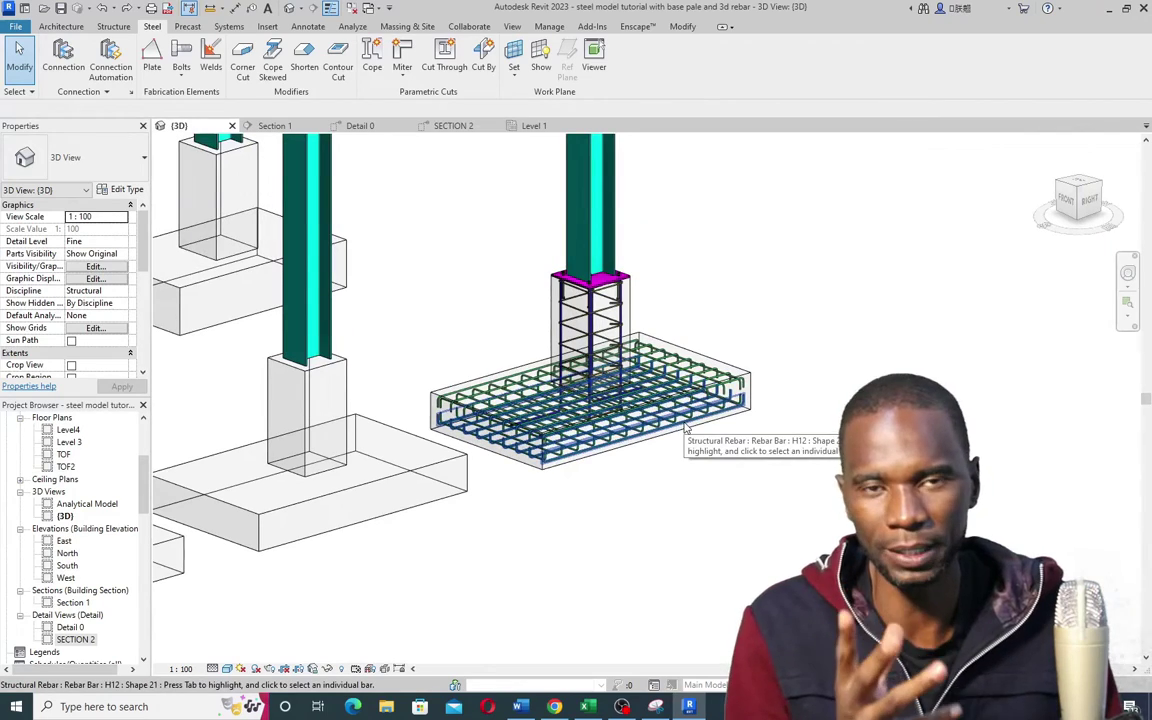
scroll(640, 420, "down", 3)
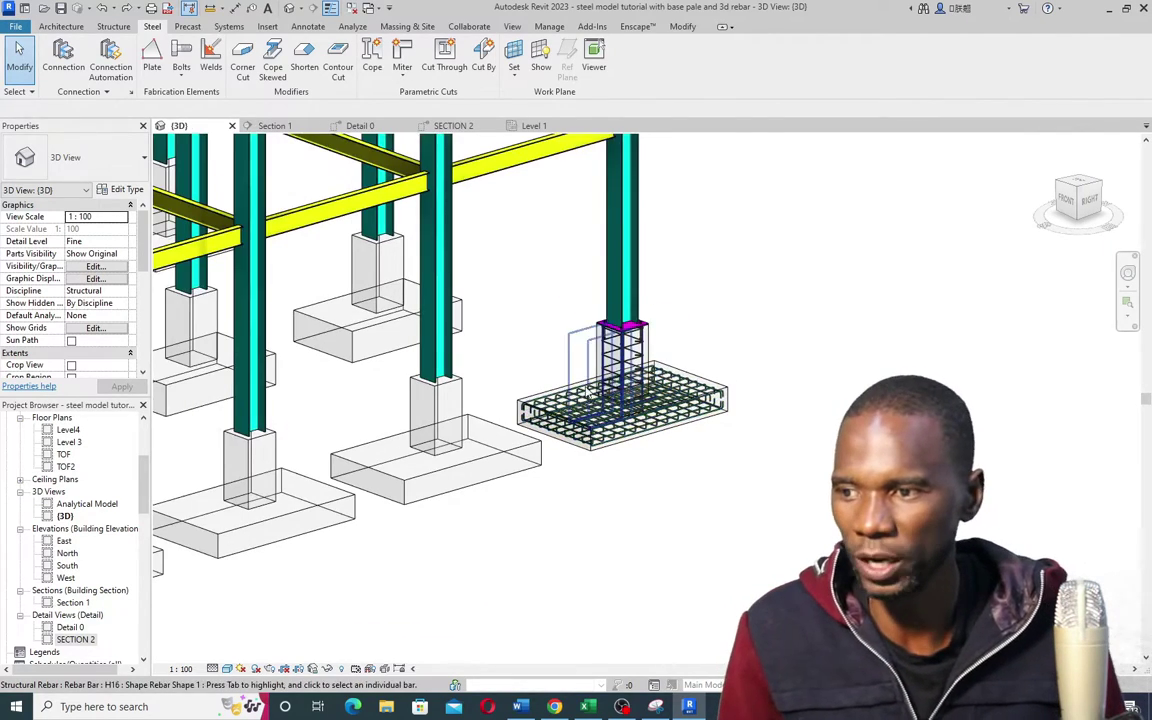
scroll(568, 428, "down", 5)
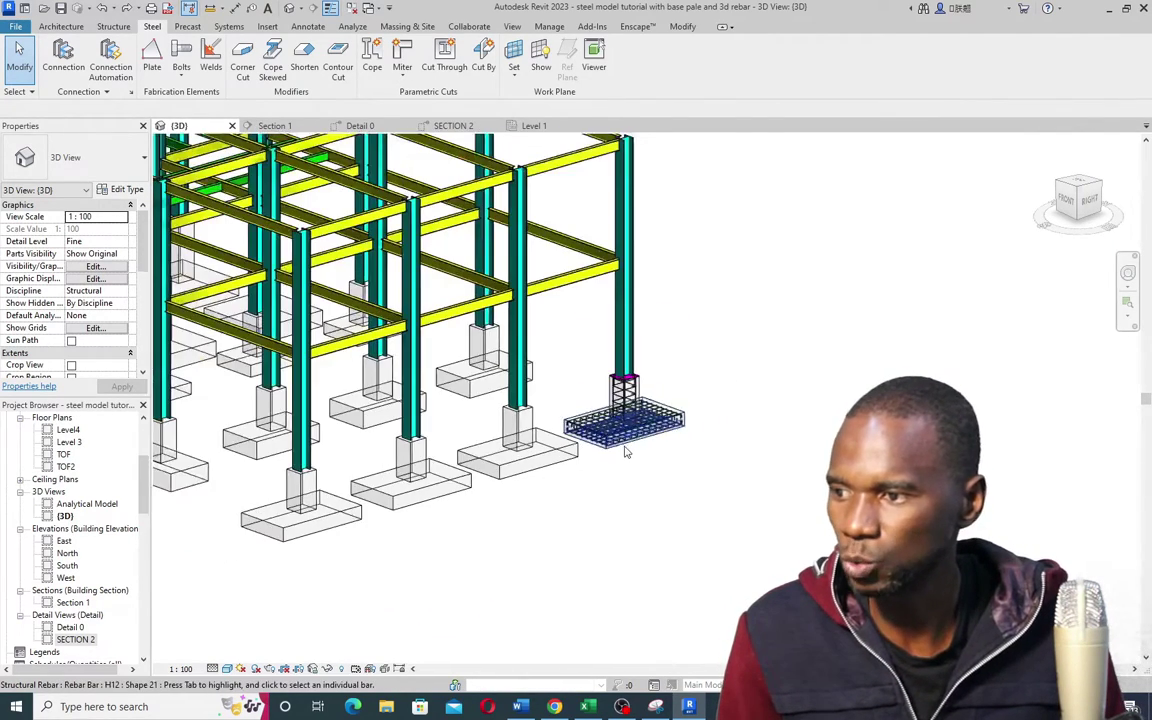
scroll(384, 462, "up", 3)
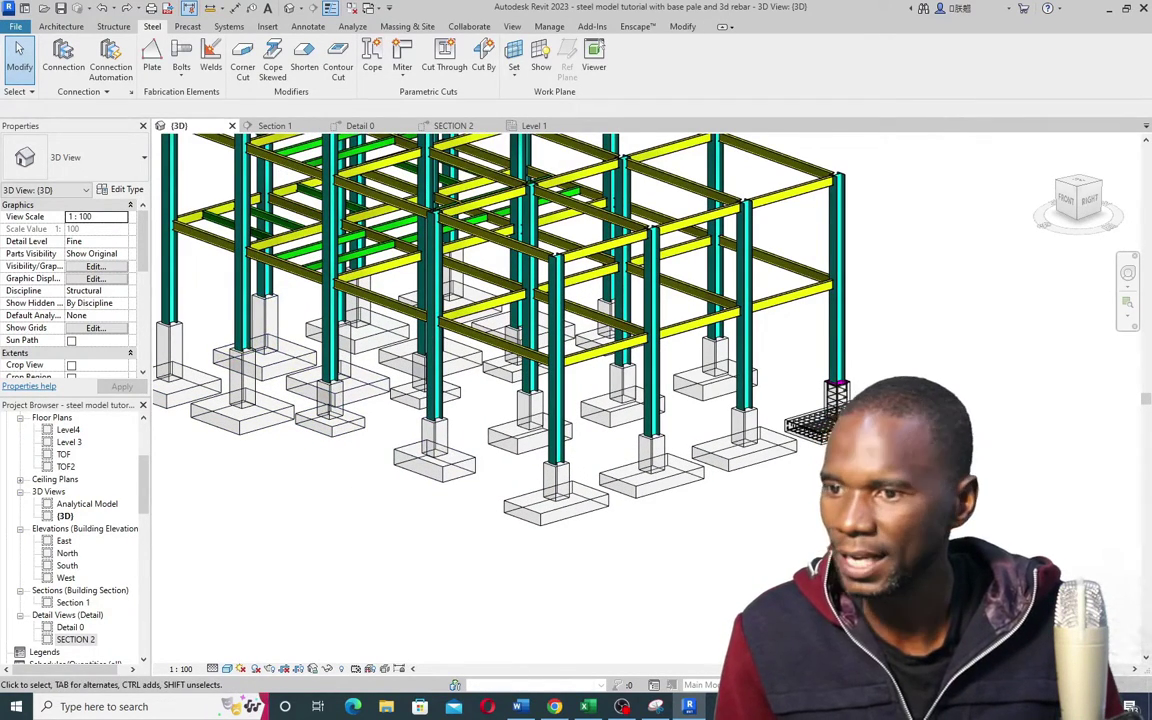
scroll(835, 415, "up", 2)
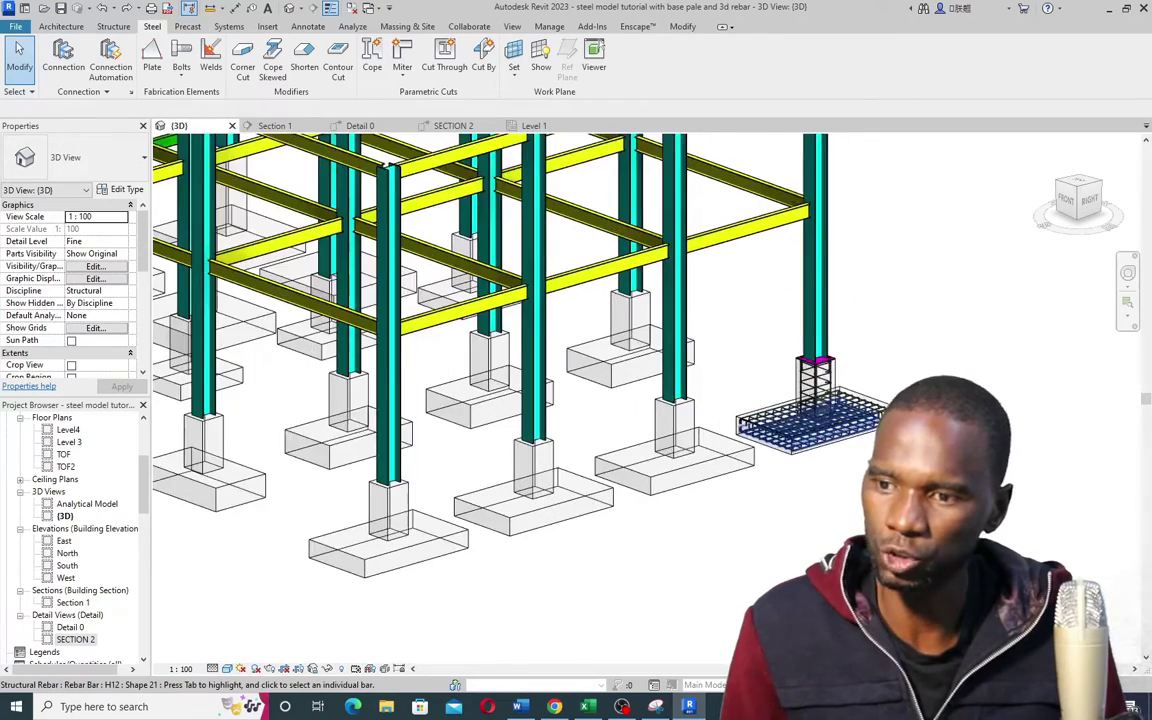
scroll(400, 400, "down", 1)
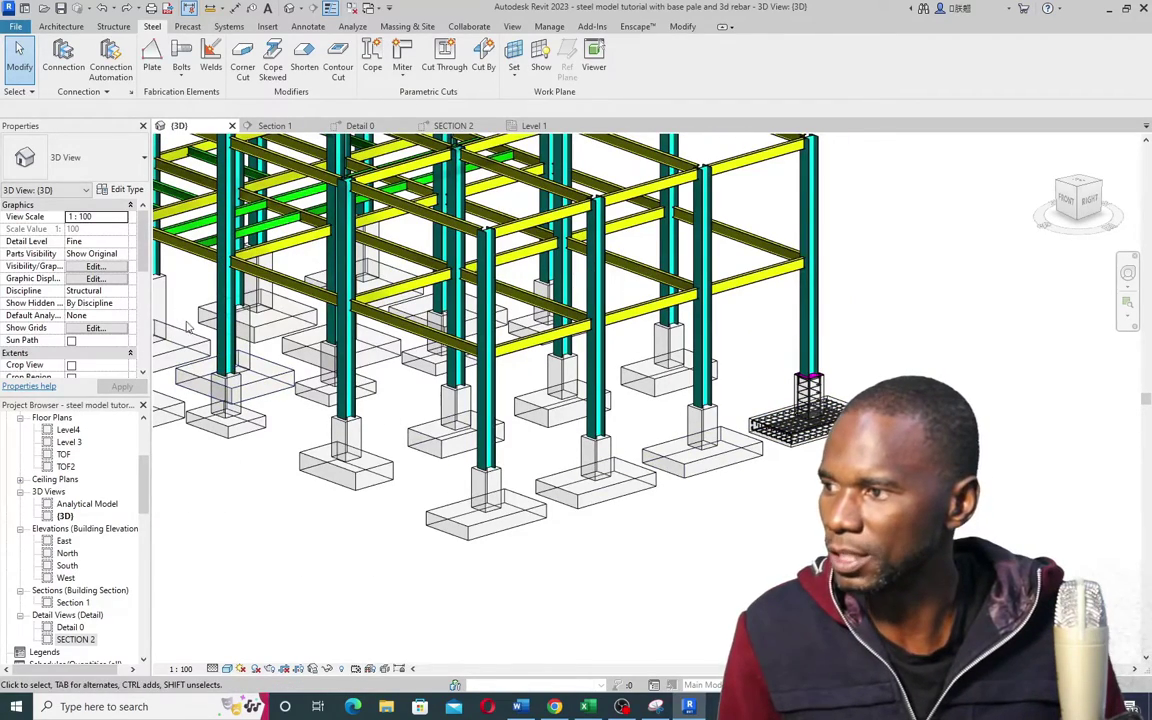
scroll(789, 466, "up", 2)
middle_click_drag(789, 466, 670, 461)
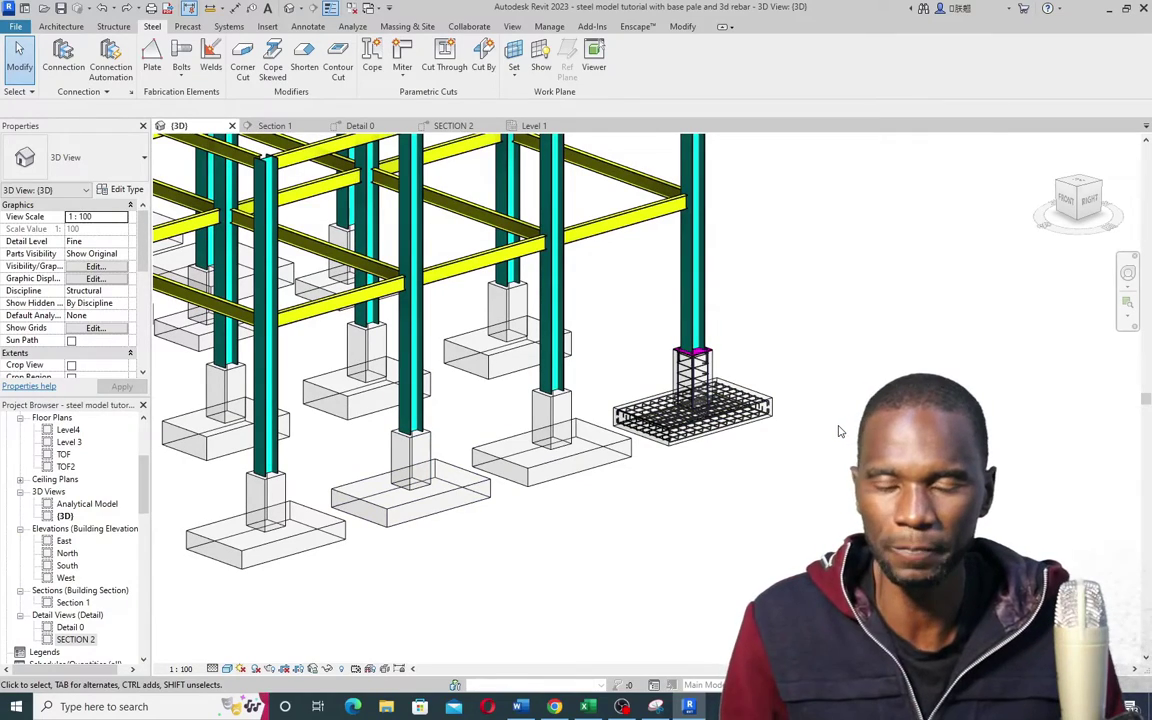
Step: Examine the hooked top and bottom bars at the outer end of the reinforced footing up close
scroll(838, 428, "up", 6)
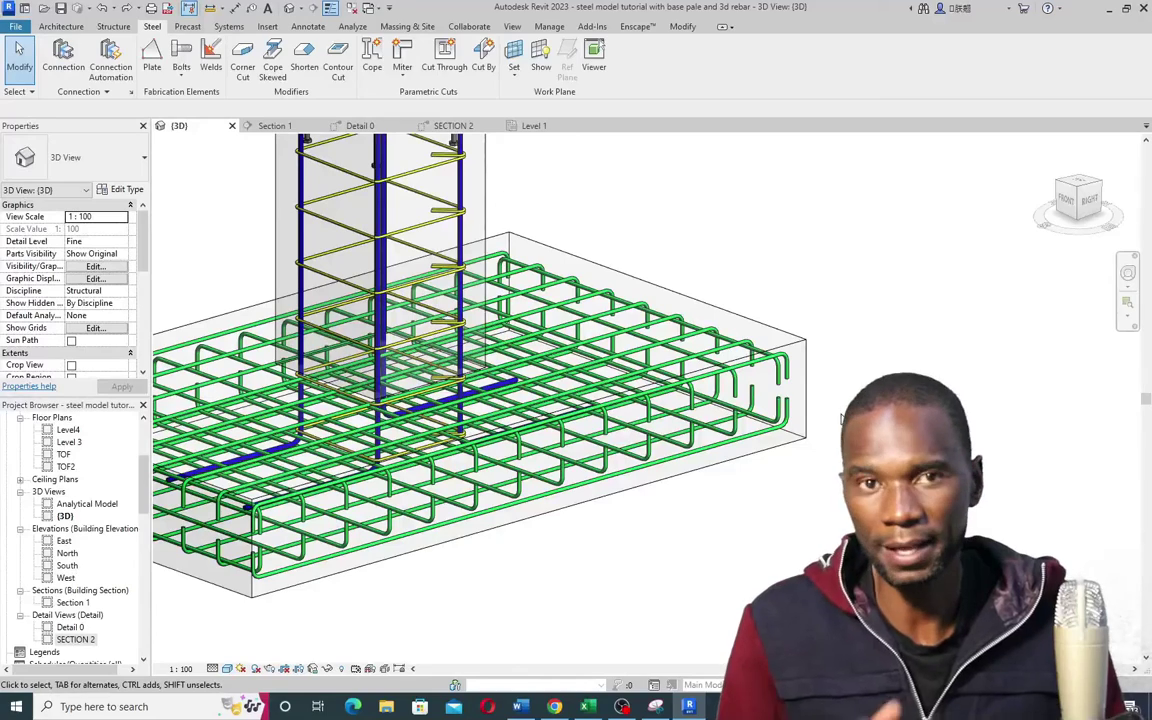
scroll(743, 470, "down", 2)
scroll(743, 470, "up", 1)
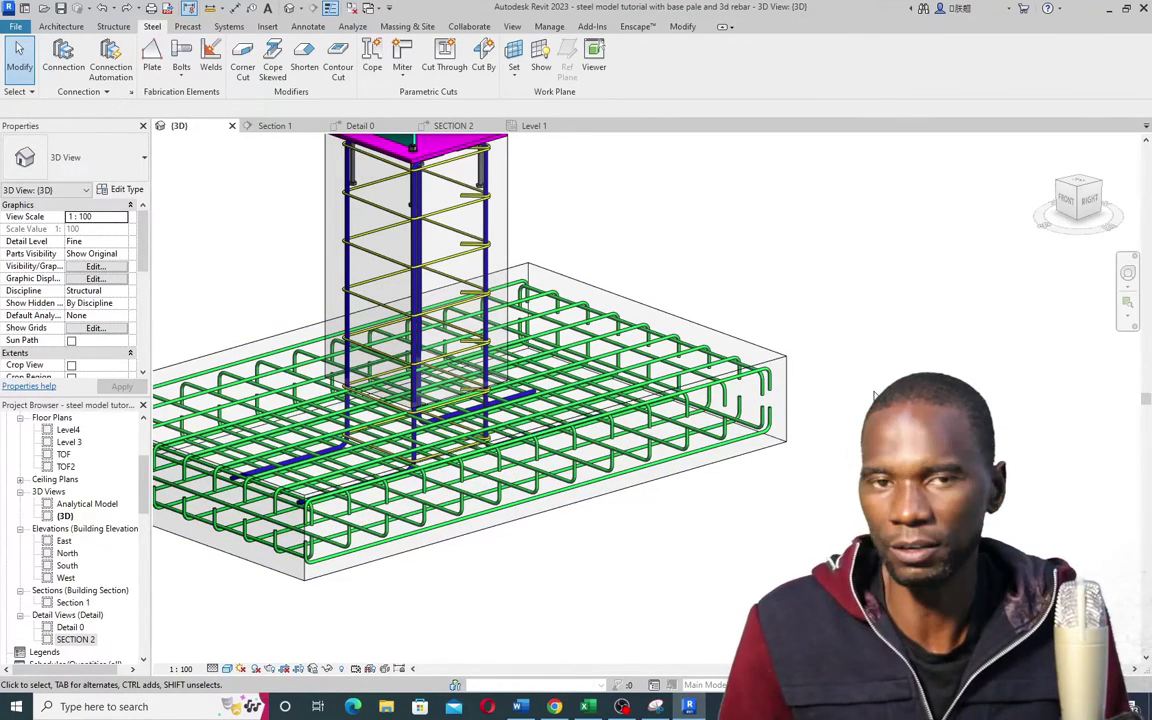
scroll(808, 422, "down", 2)
scroll(831, 412, "up", 3)
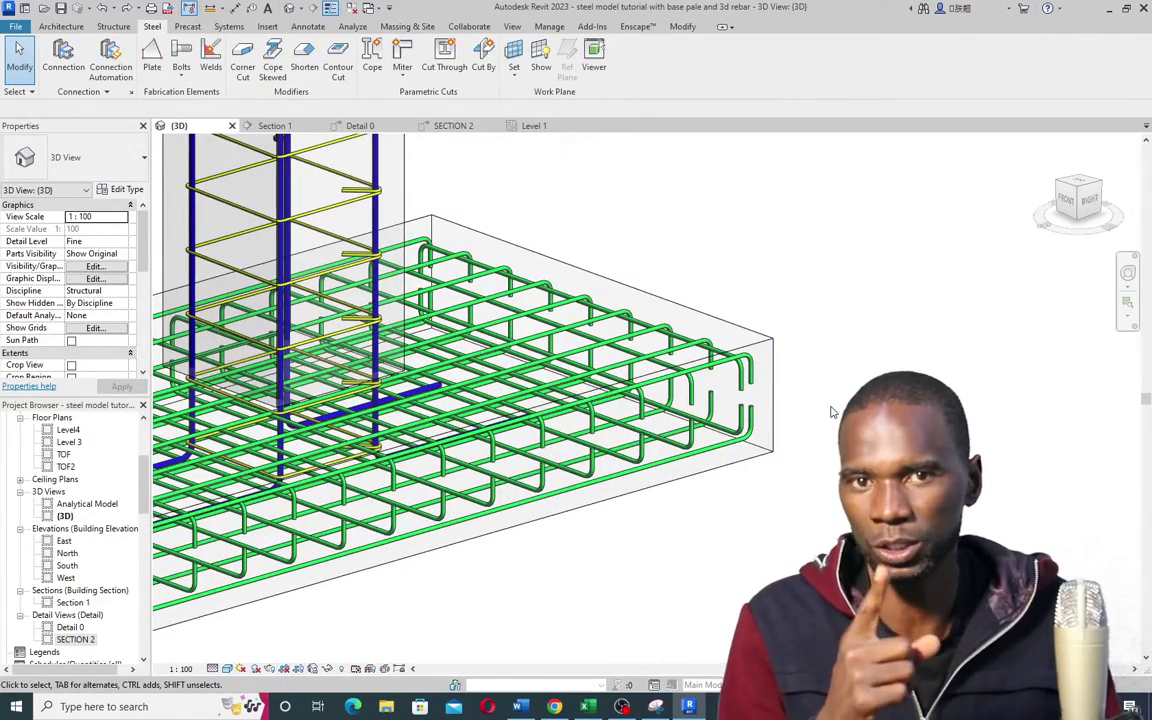
scroll(810, 405, "down", 1)
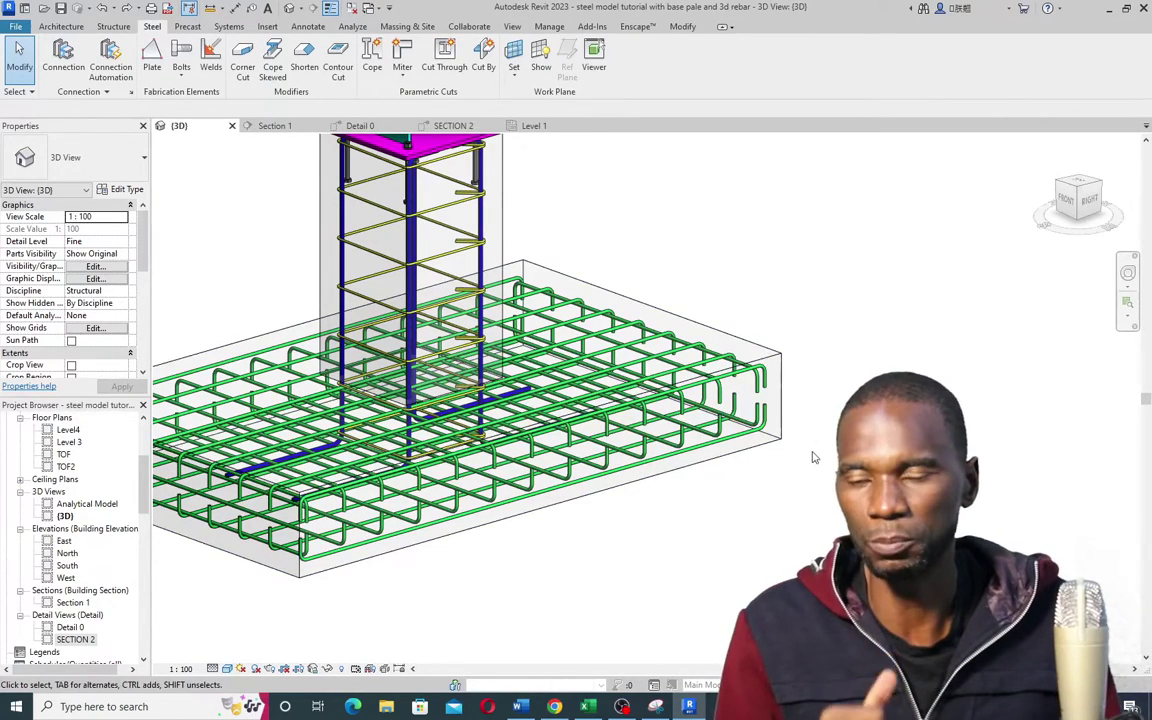
Step: Inspect the corner column's base plate and anchor bolts together with the pedestal ties and footing bars below
scroll(813, 462, "down", 3)
scroll(641, 296, "up", 4)
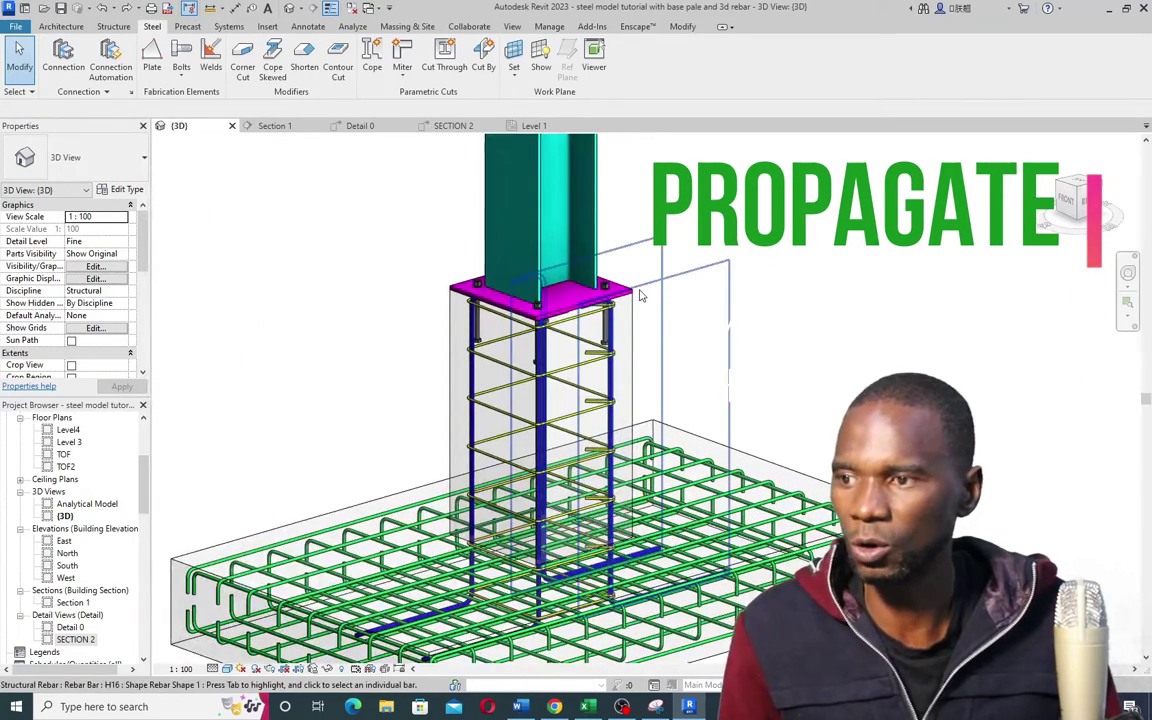
scroll(636, 292, "up", 2)
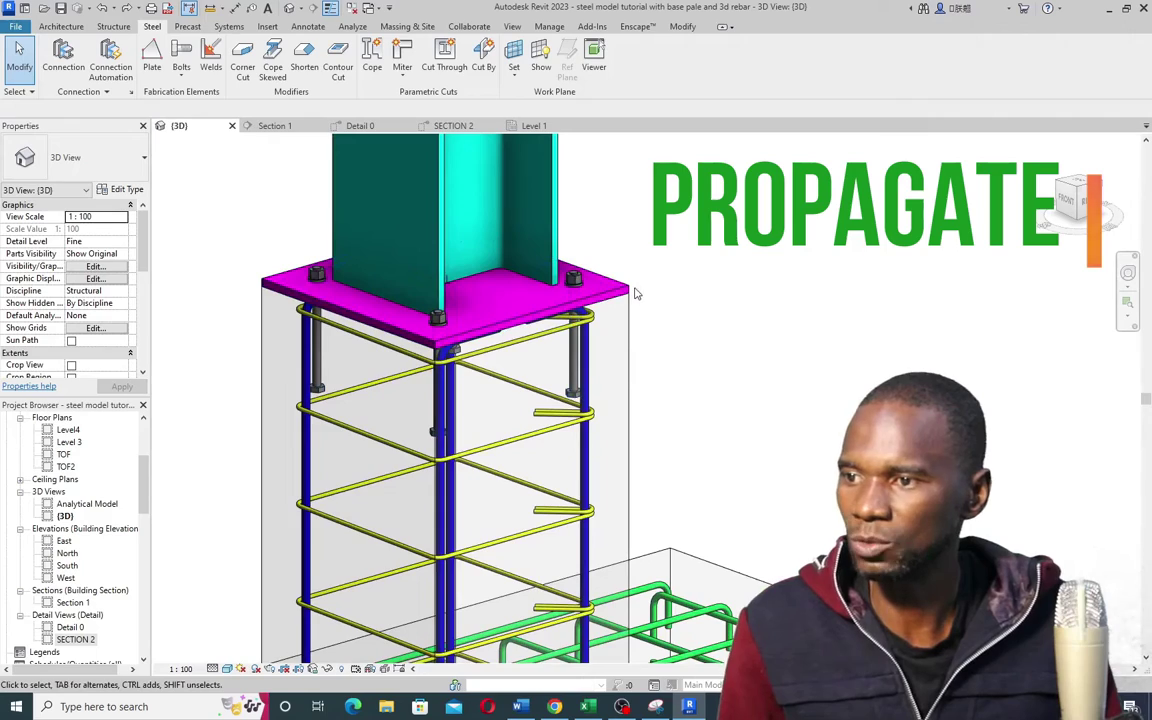
scroll(522, 320, "down", 2)
scroll(522, 320, "down", 5)
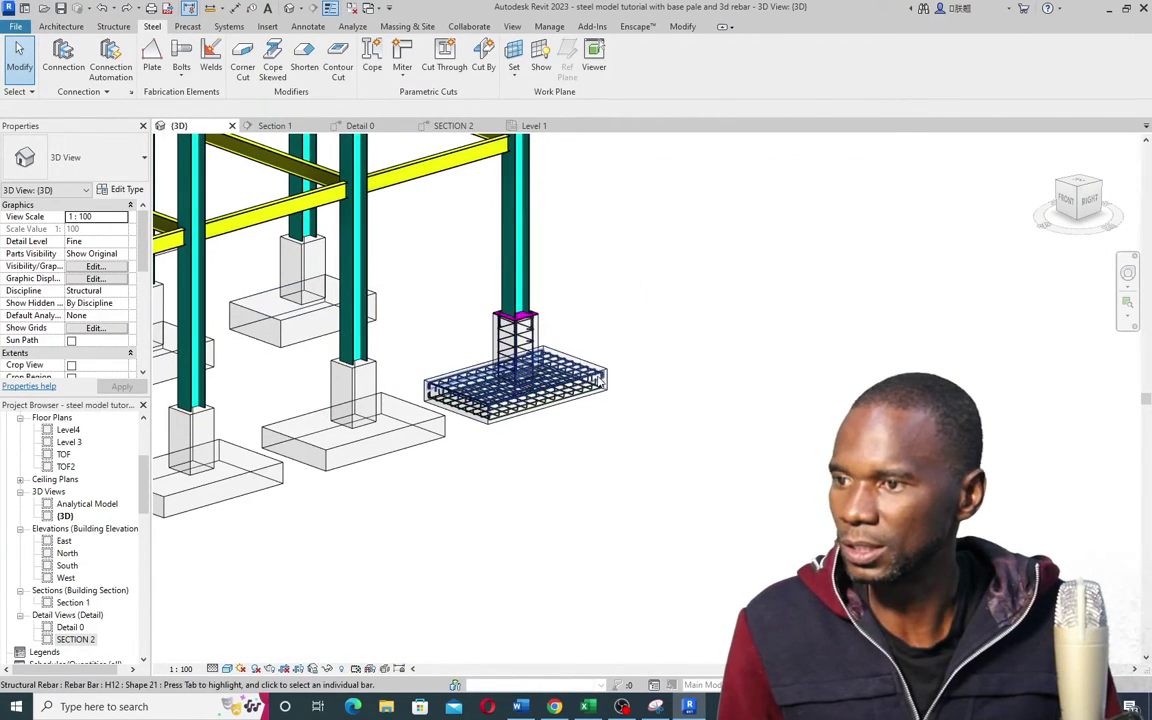
scroll(535, 356, "up", 5)
scroll(537, 353, "up", 3)
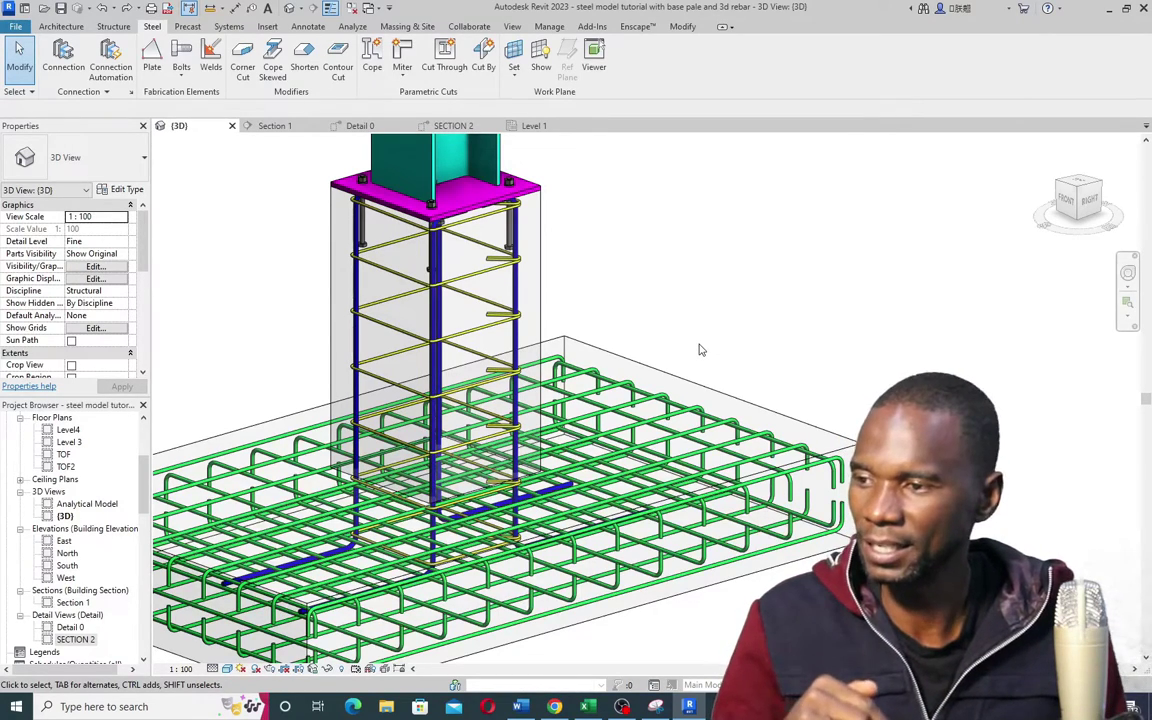
scroll(699, 352, "down", 3)
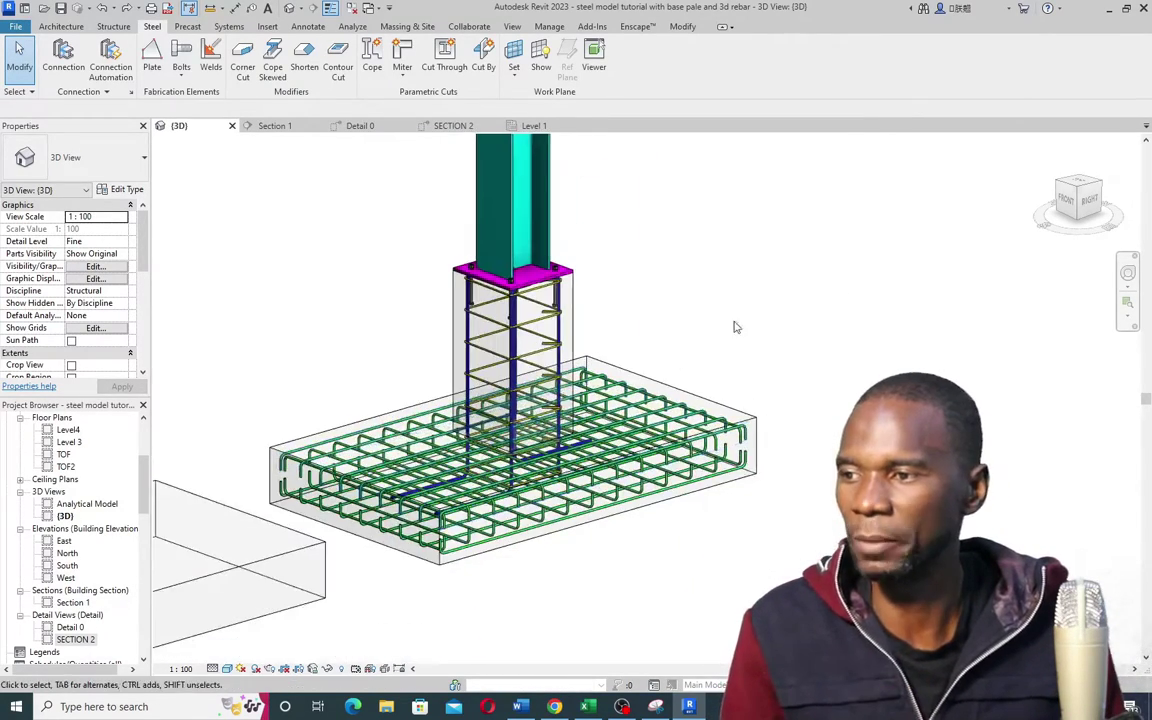
scroll(838, 330, "up", 5)
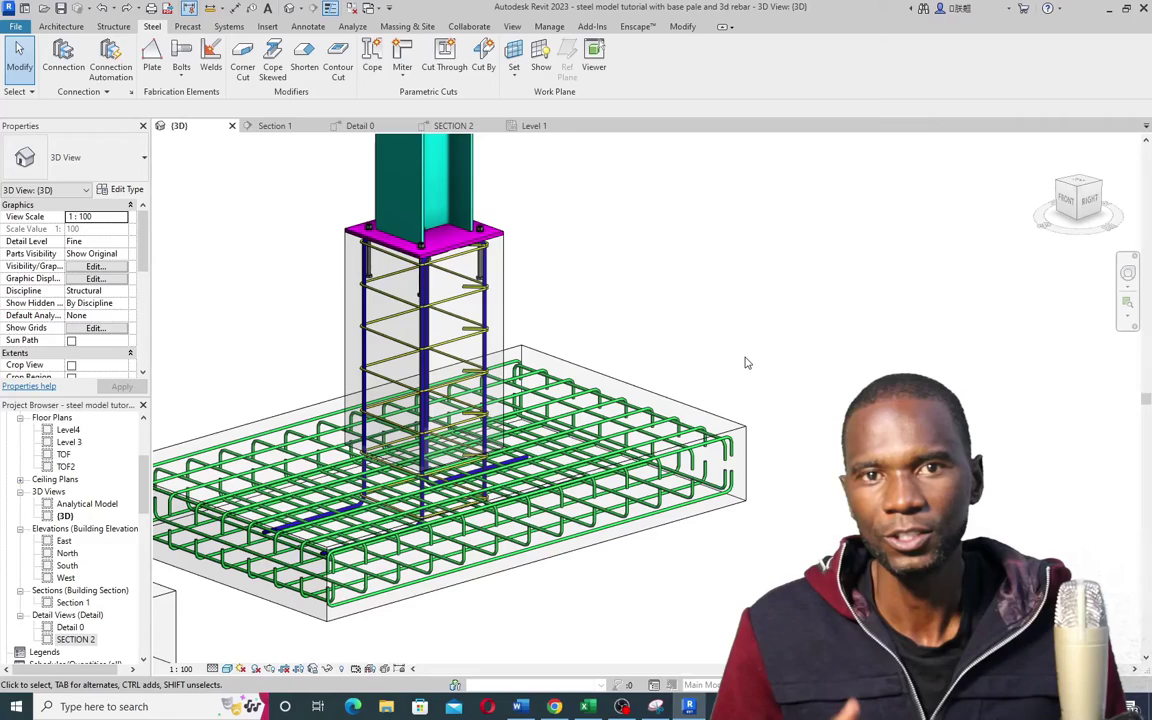
scroll(527, 340, "up", 5)
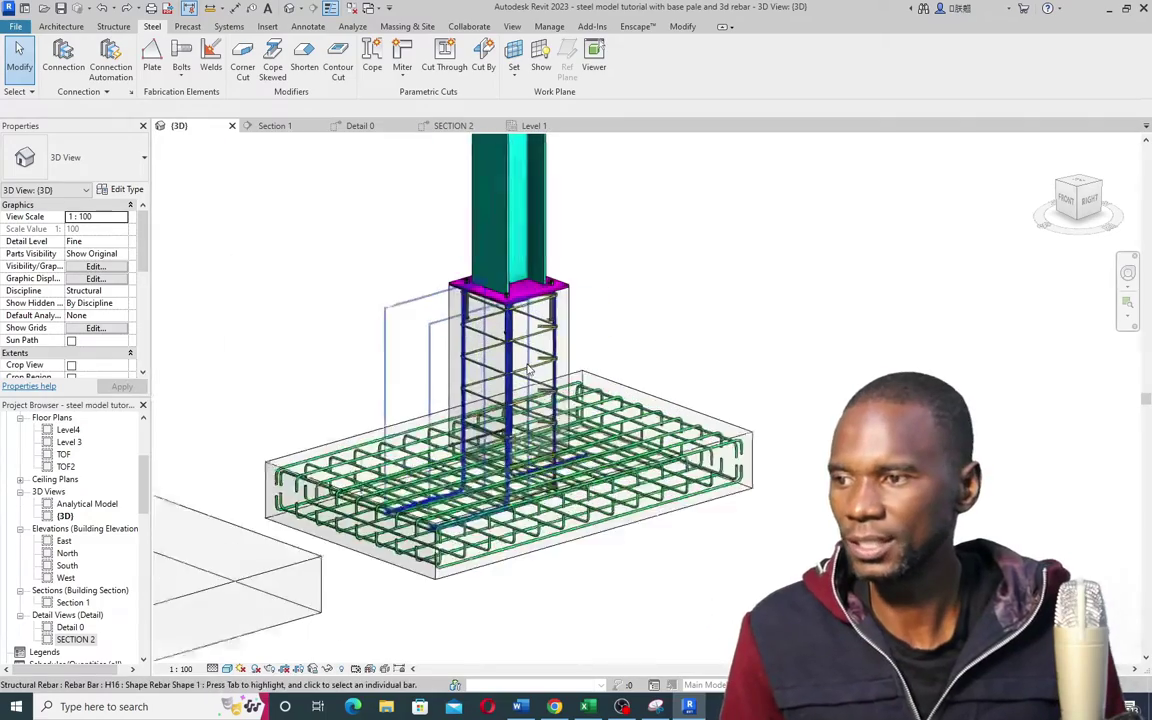
scroll(527, 340, "down", 4)
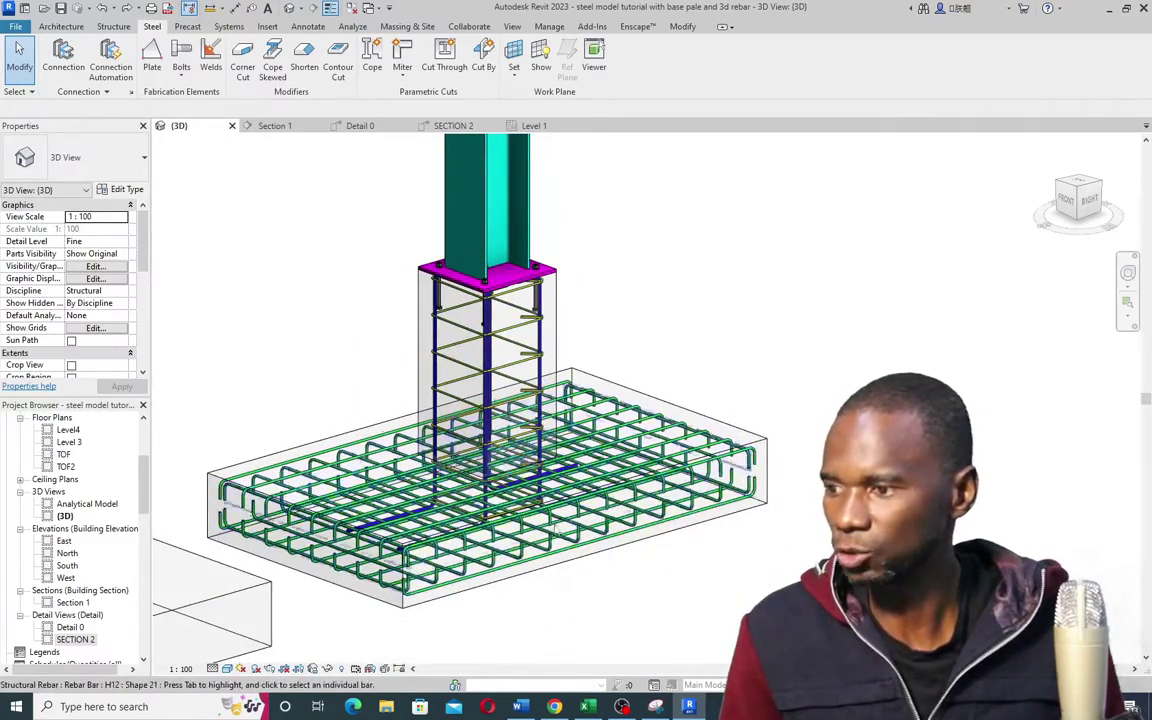
Step: Delete the base plate connection between the corner steel column and its concrete pedestal
left_click(558, 269)
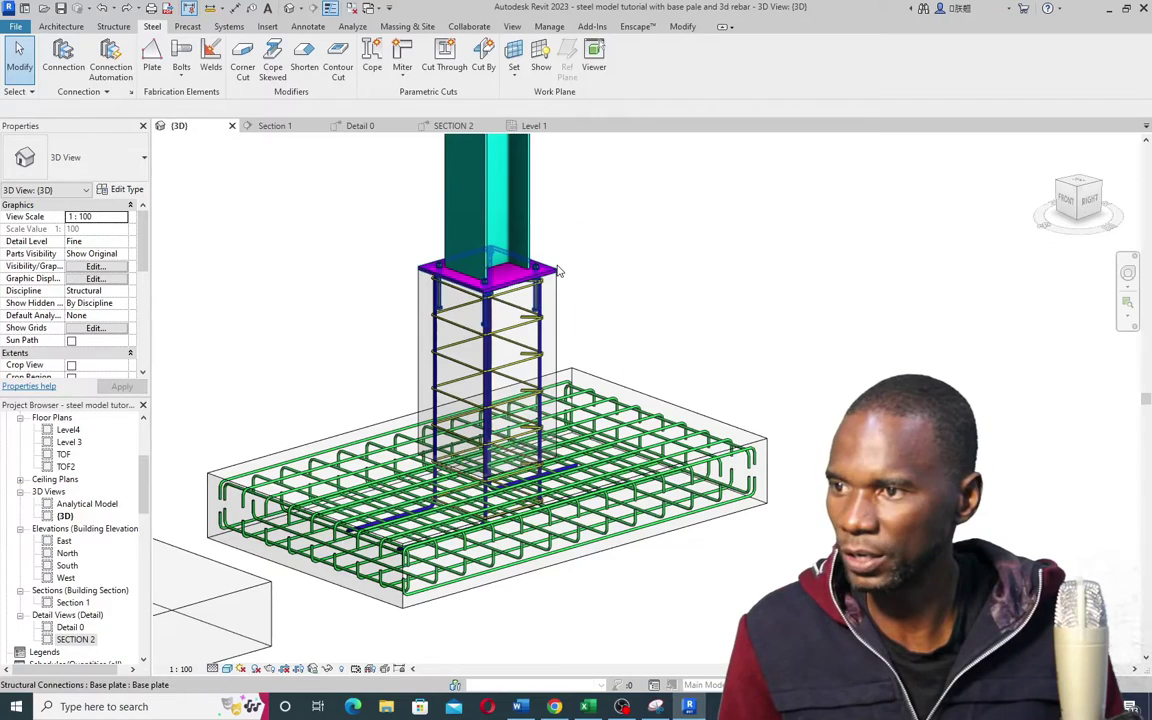
left_click(655, 244)
scroll(640, 300, "down", 2)
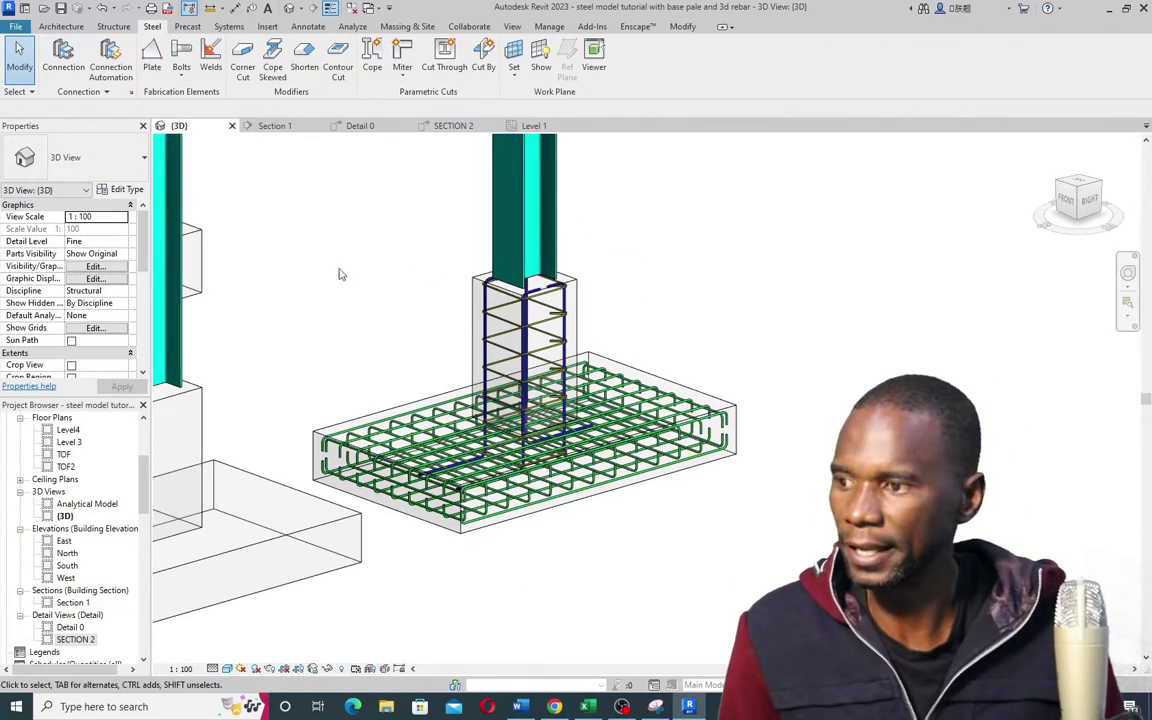
Step: Delete all the structural rebar in the corner footing and its pedestal, keeping the concrete column and foundation
left_click_drag(393, 308, 797, 553)
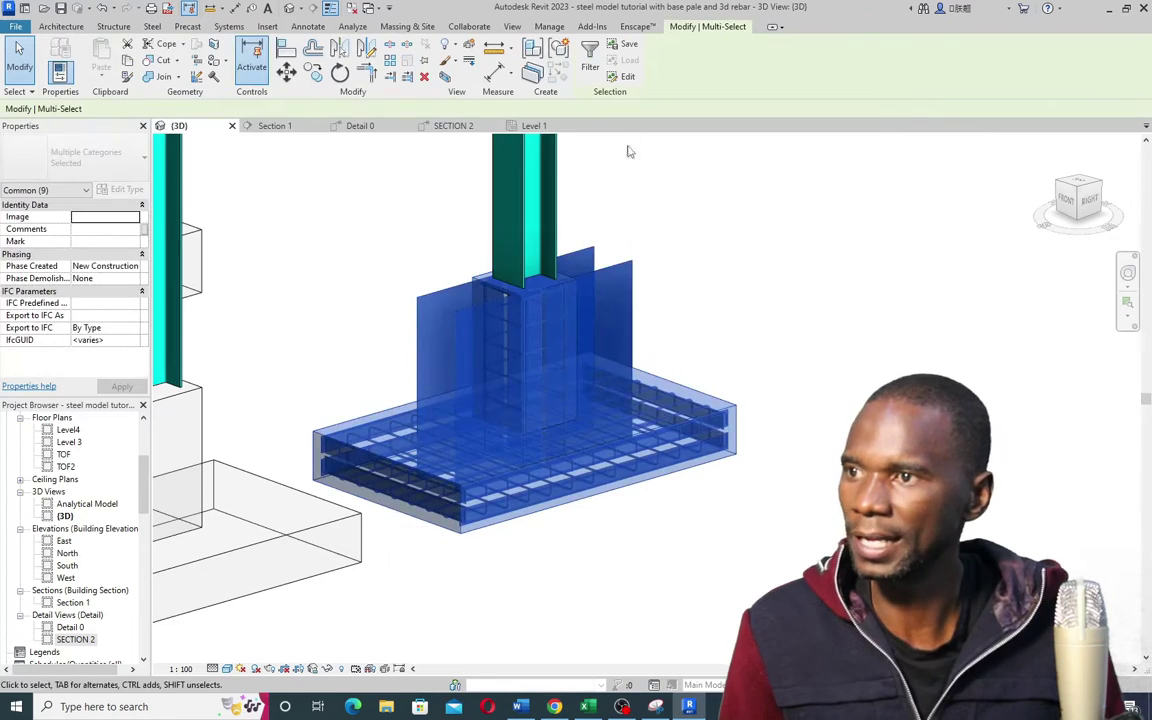
left_click(590, 58)
left_click(662, 288)
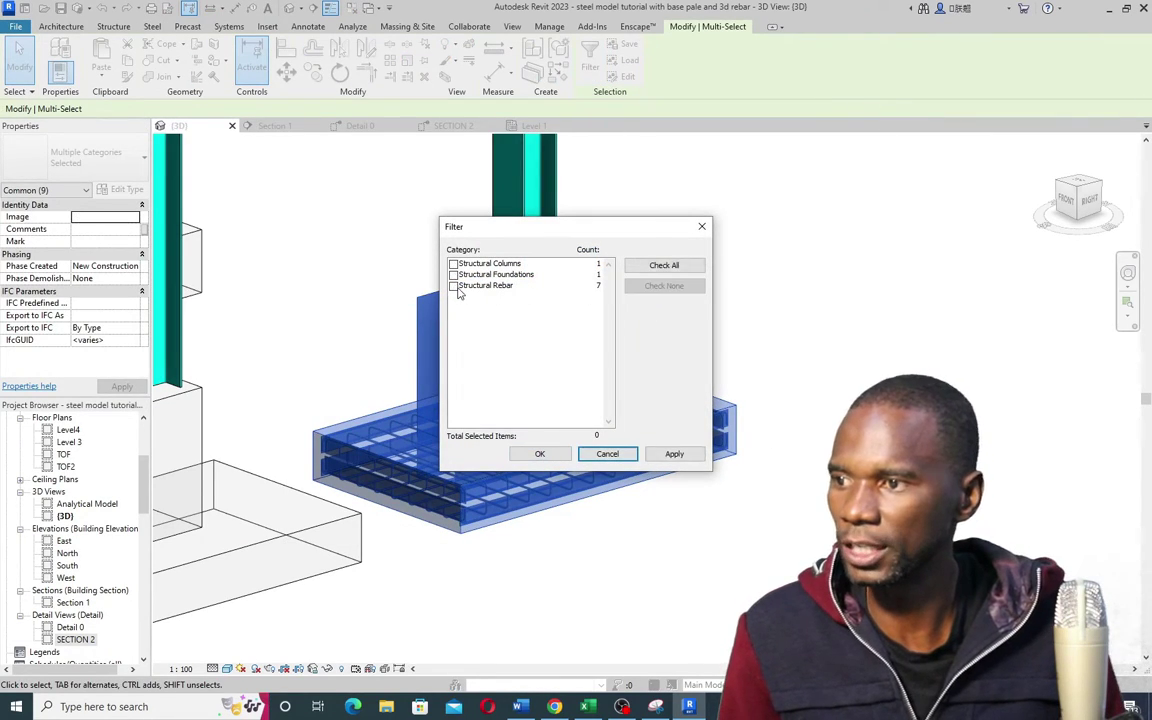
left_click(454, 286)
left_click(539, 454)
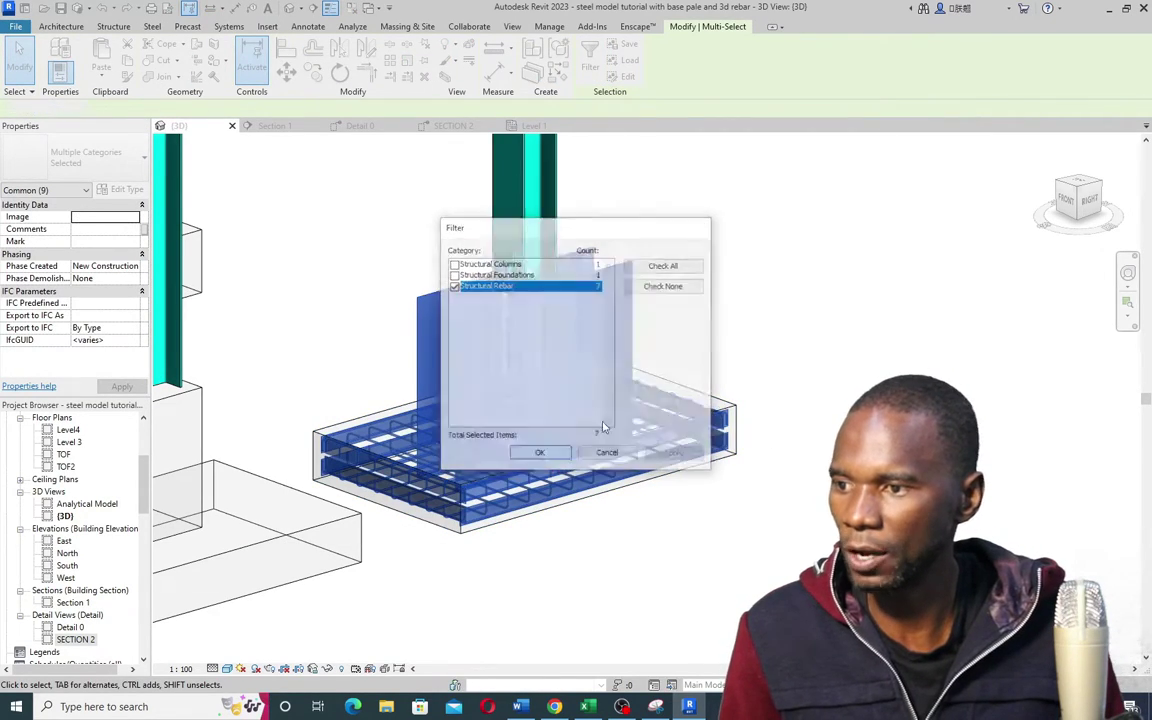
key("Delete")
scroll(738, 300, "down", 4)
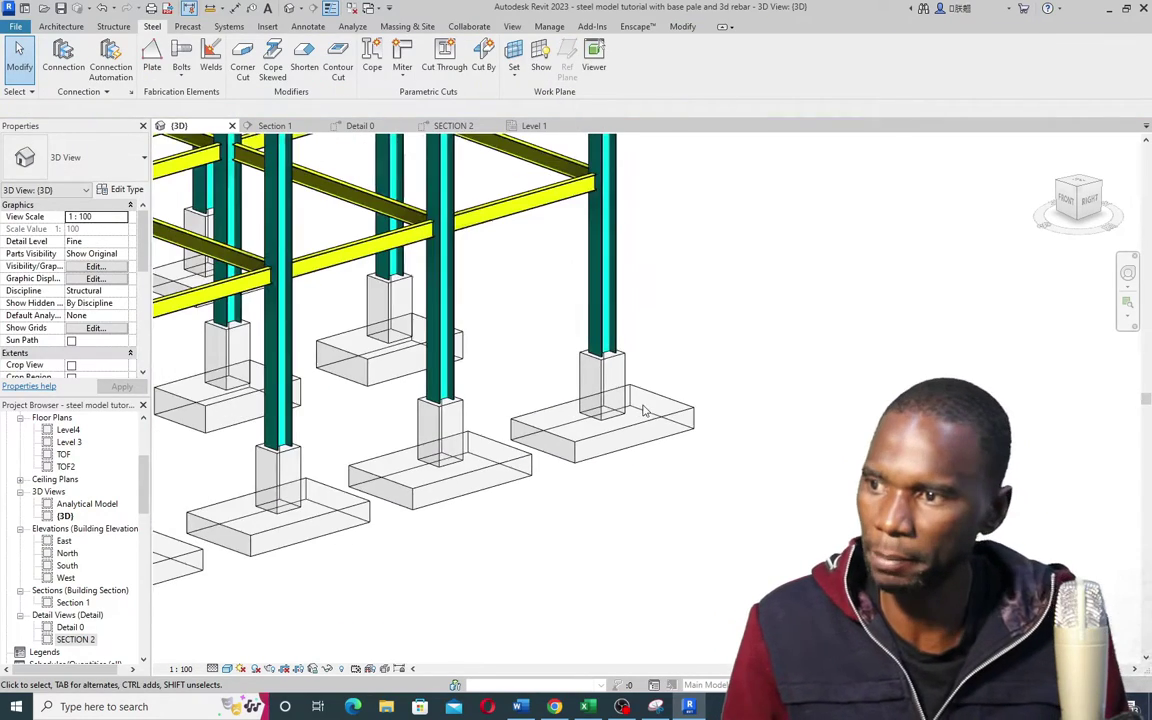
scroll(556, 453, "down", 4)
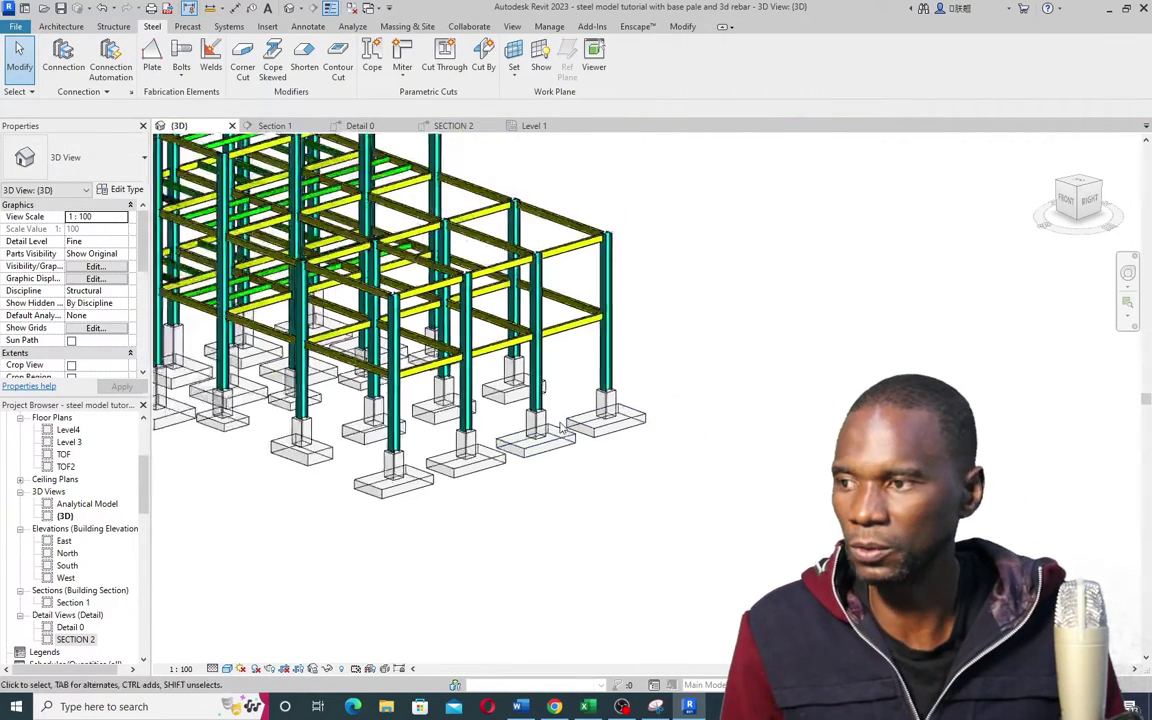
scroll(556, 453, "up", 8)
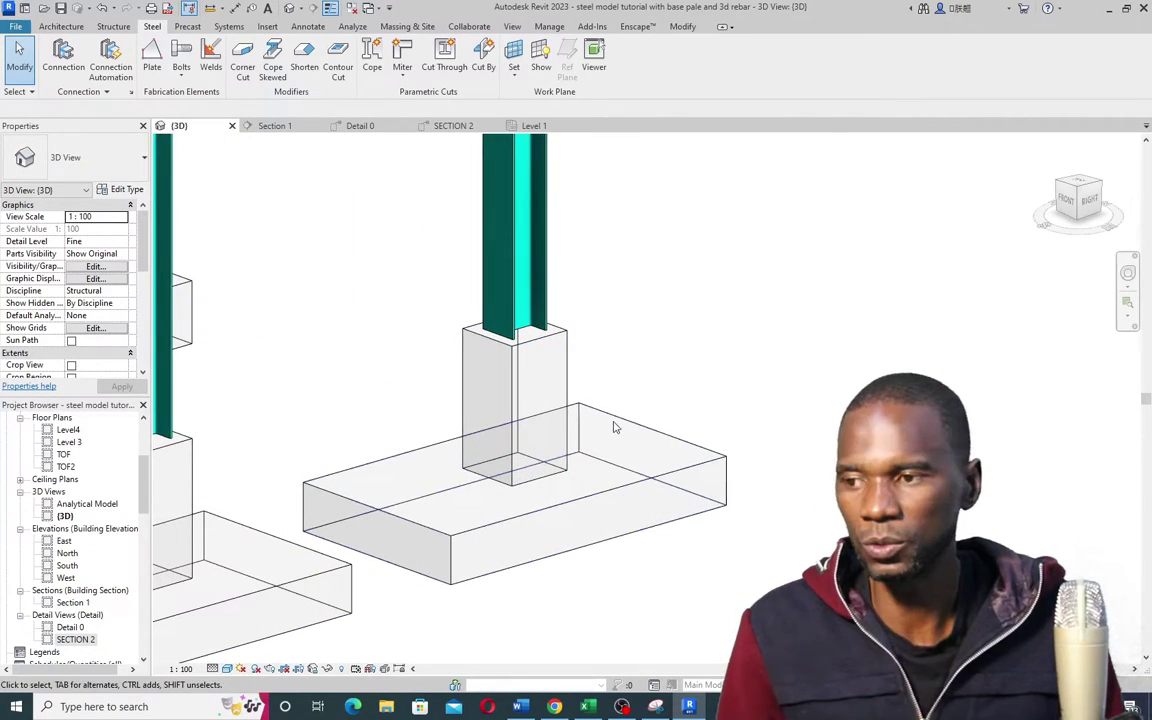
Step: Open the Level 1 structural plan and locate the section marks around the footing at grids A and 5
left_click(537, 127)
scroll(545, 350, "down", 5)
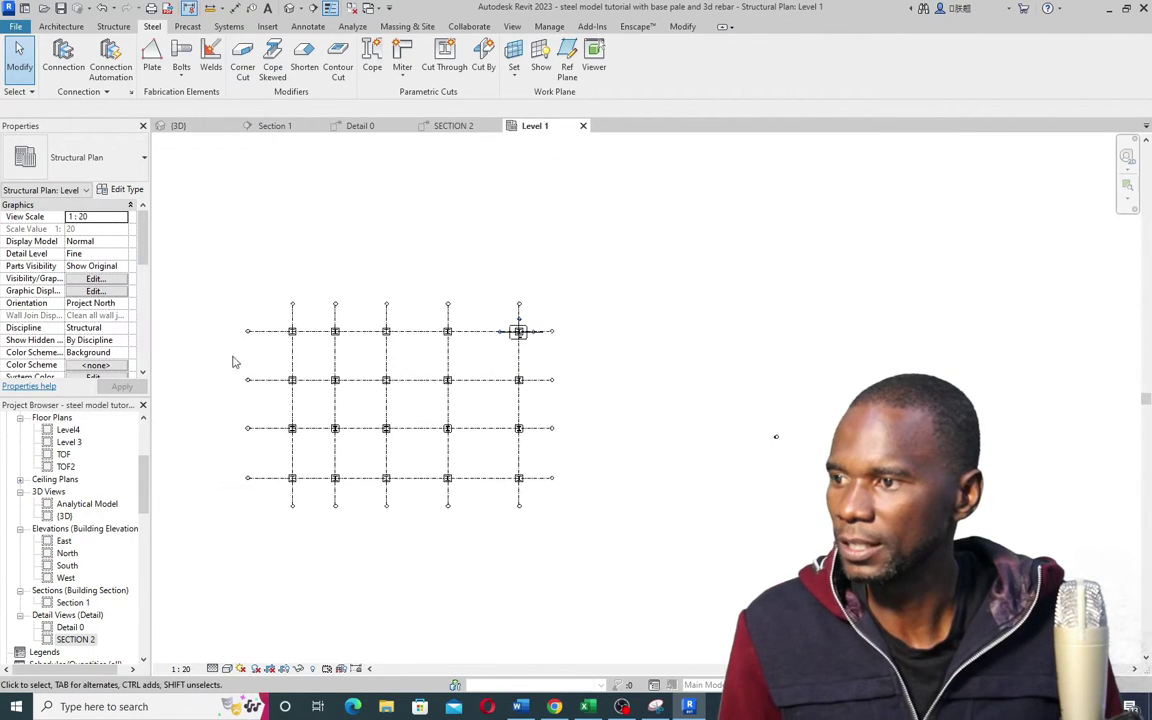
scroll(537, 324, "up", 6)
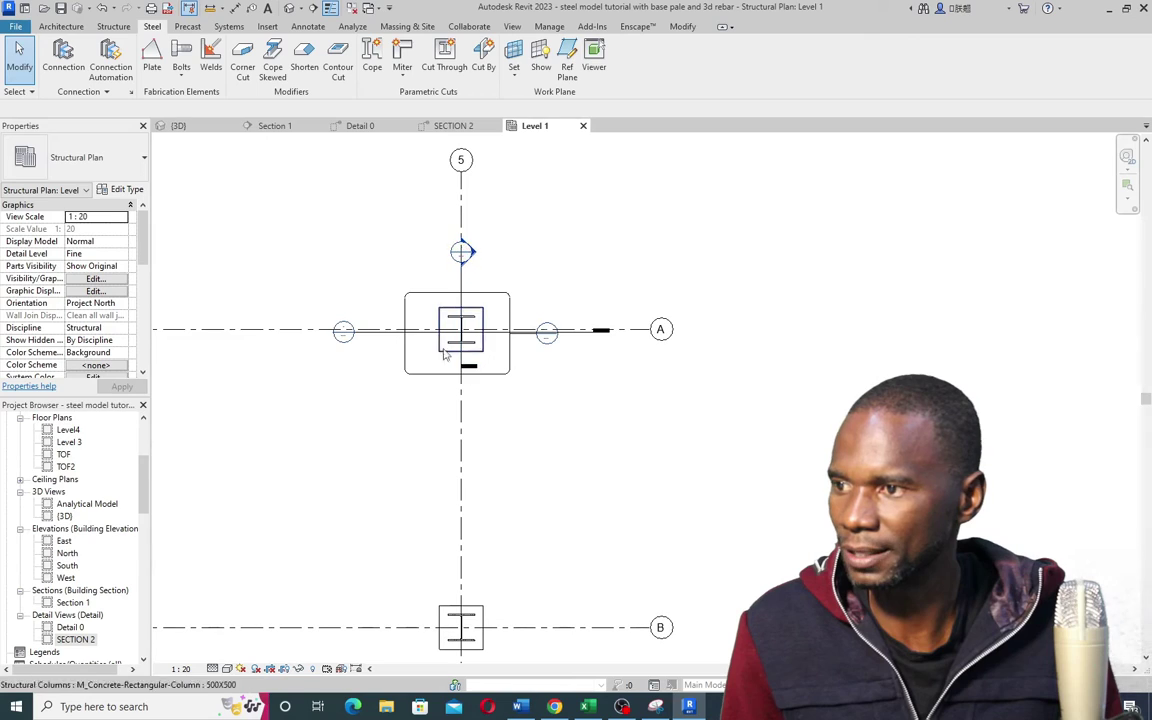
scroll(459, 292, "down", 1)
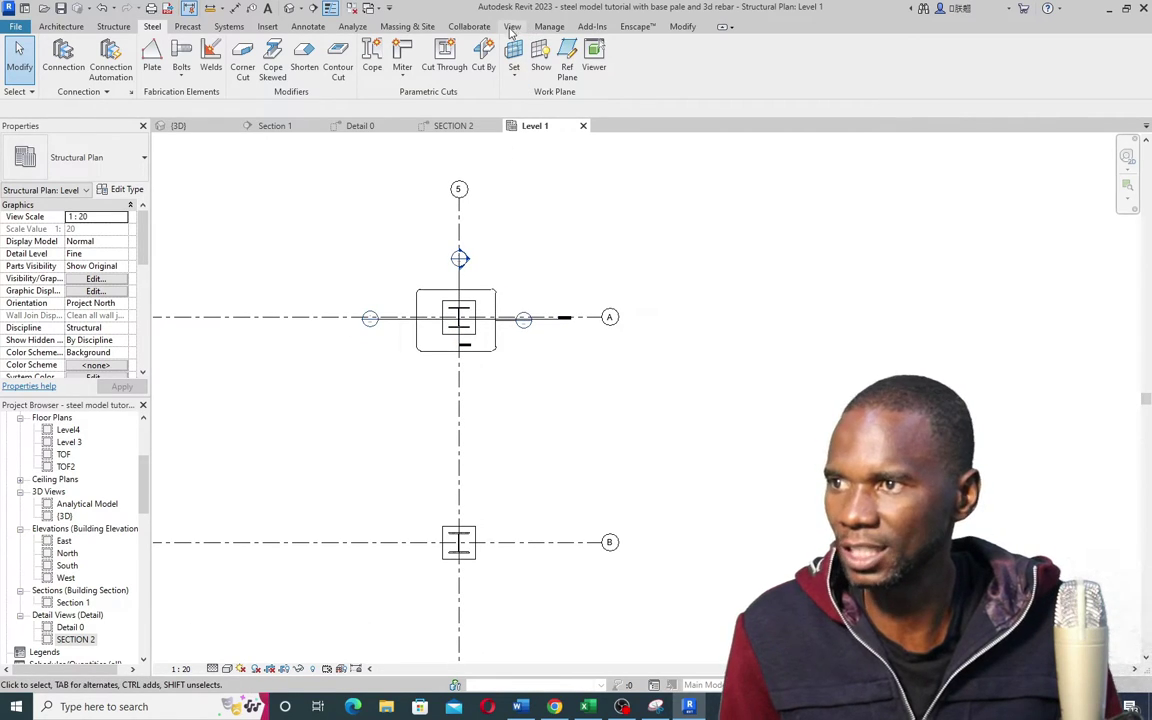
Step: Draw a Building Section along grid 5, cutting through the column at grid B on the Level 1 plan
left_click(511, 26)
left_click(457, 55)
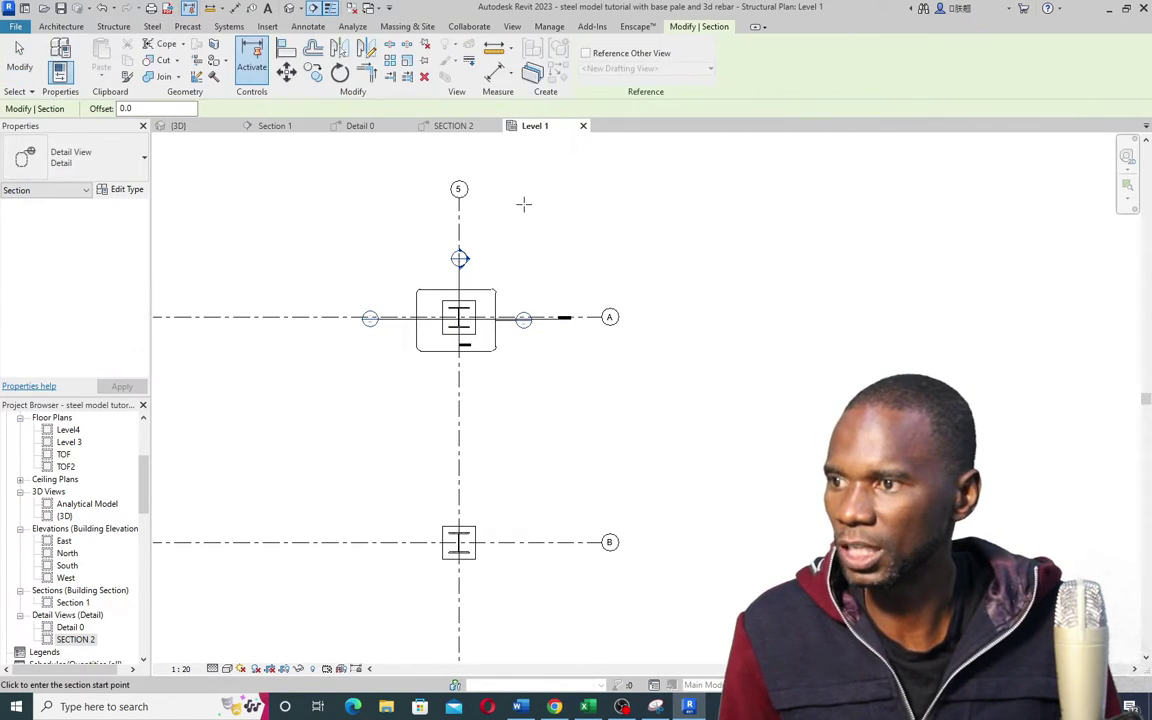
scroll(500, 230, "down", 4)
scroll(489, 262, "up", 4)
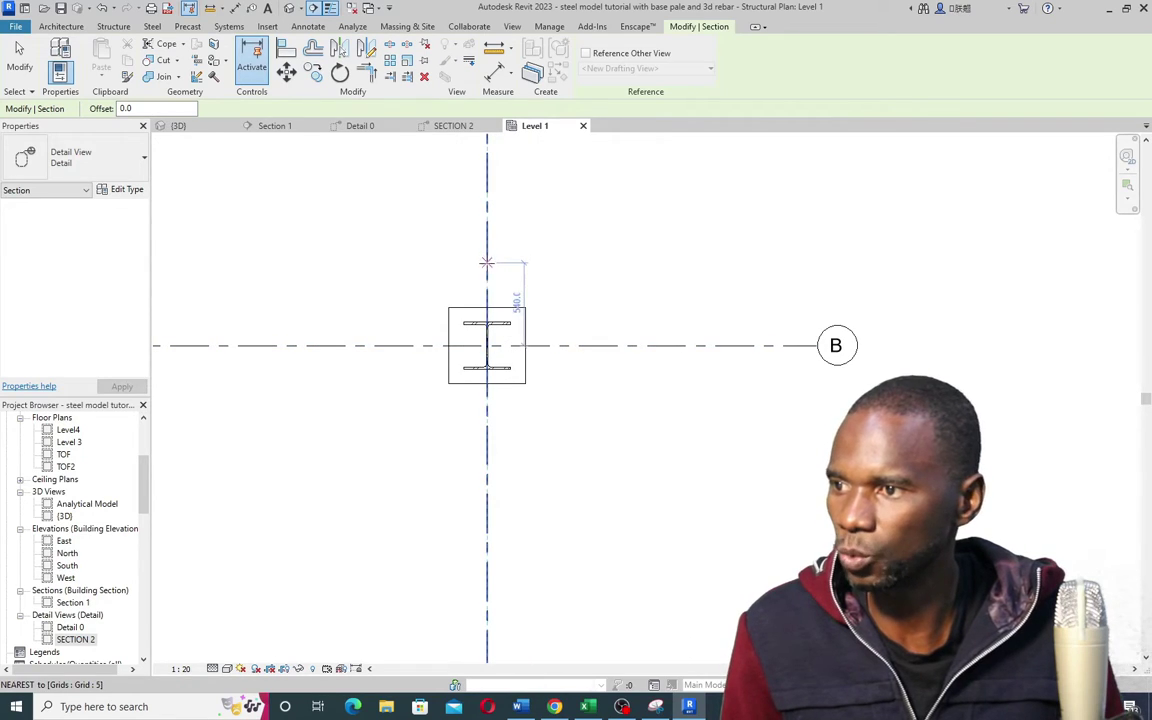
left_click(487, 263)
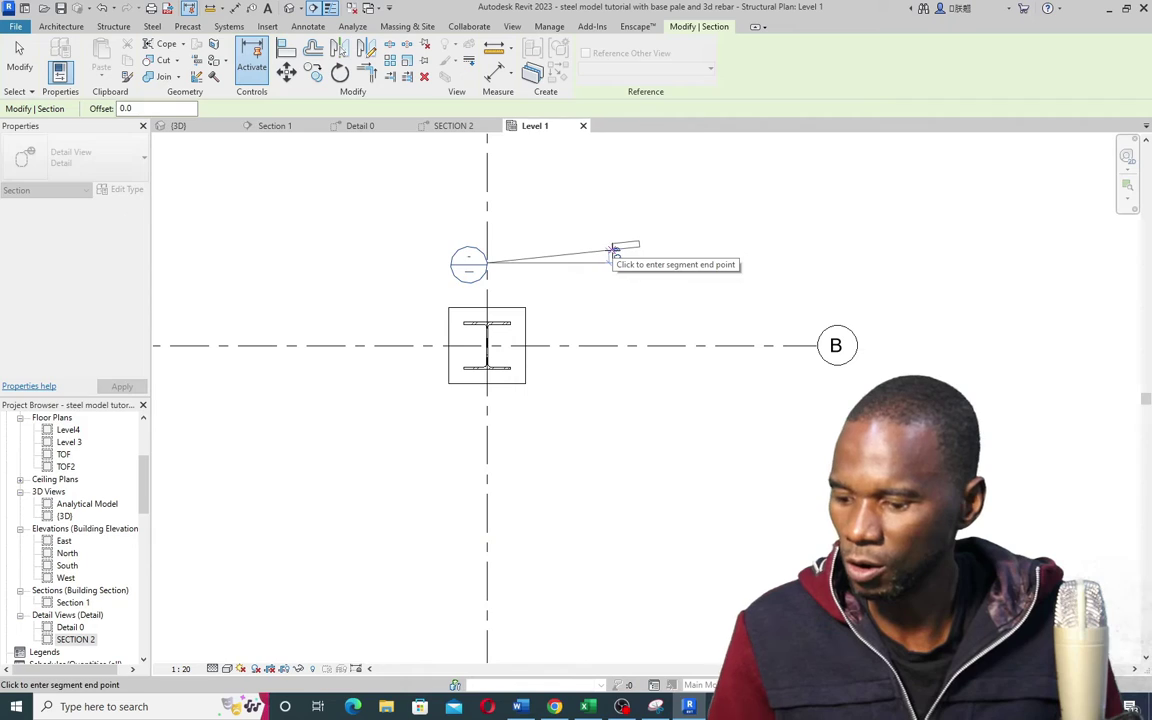
key("Escape")
left_click(130, 168)
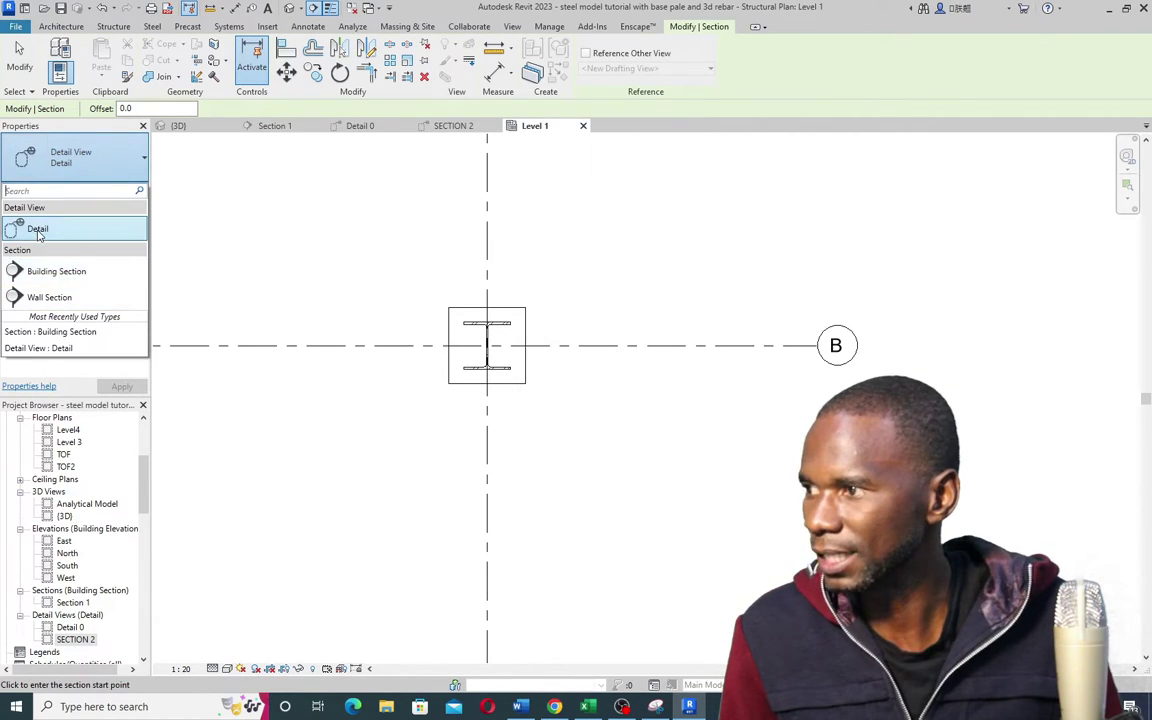
left_click(50, 274)
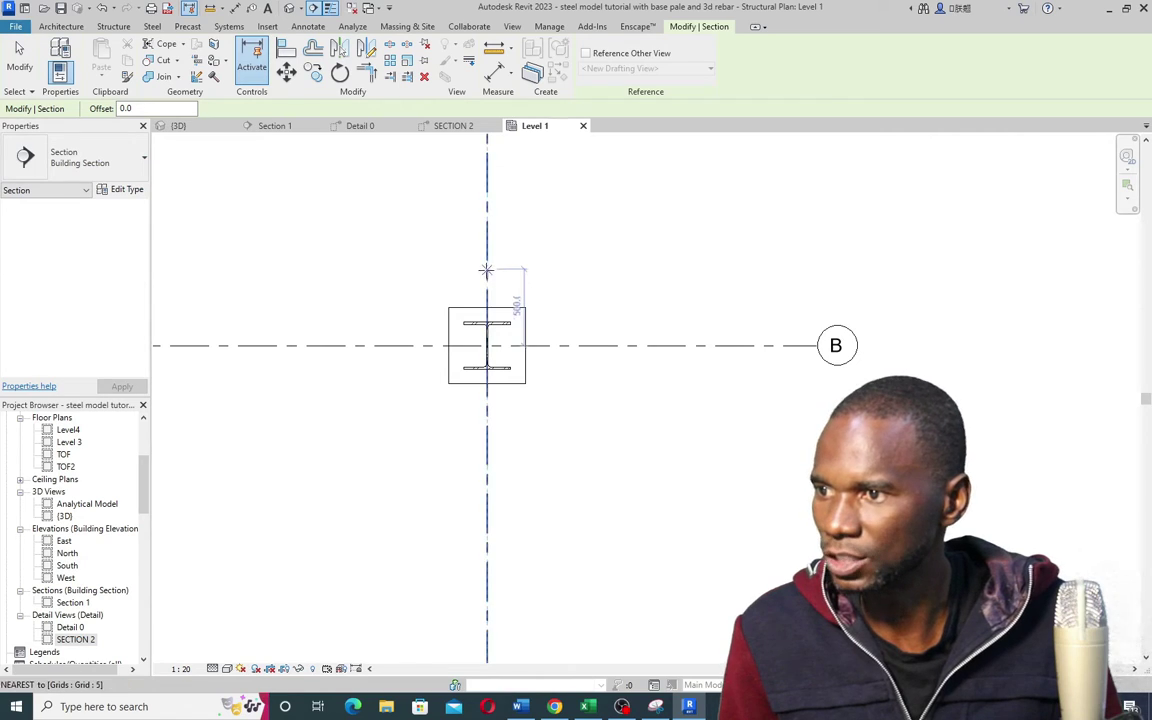
left_click(487, 267)
left_click(487, 449)
key("Escape")
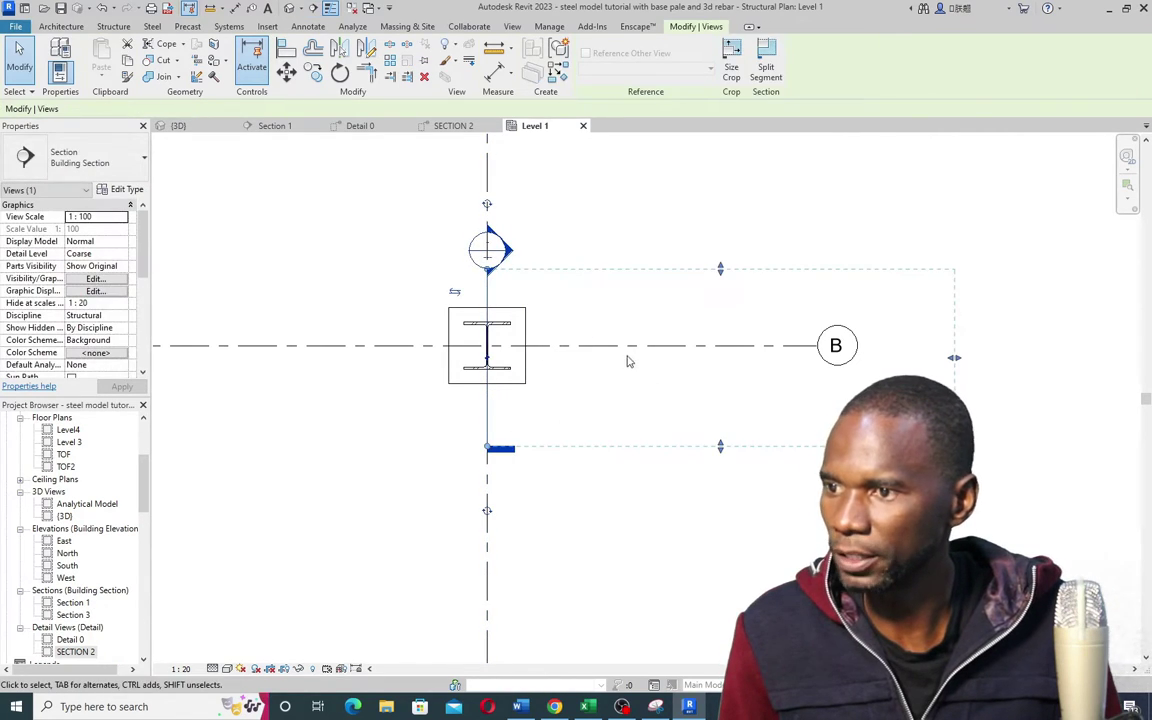
key("Escape")
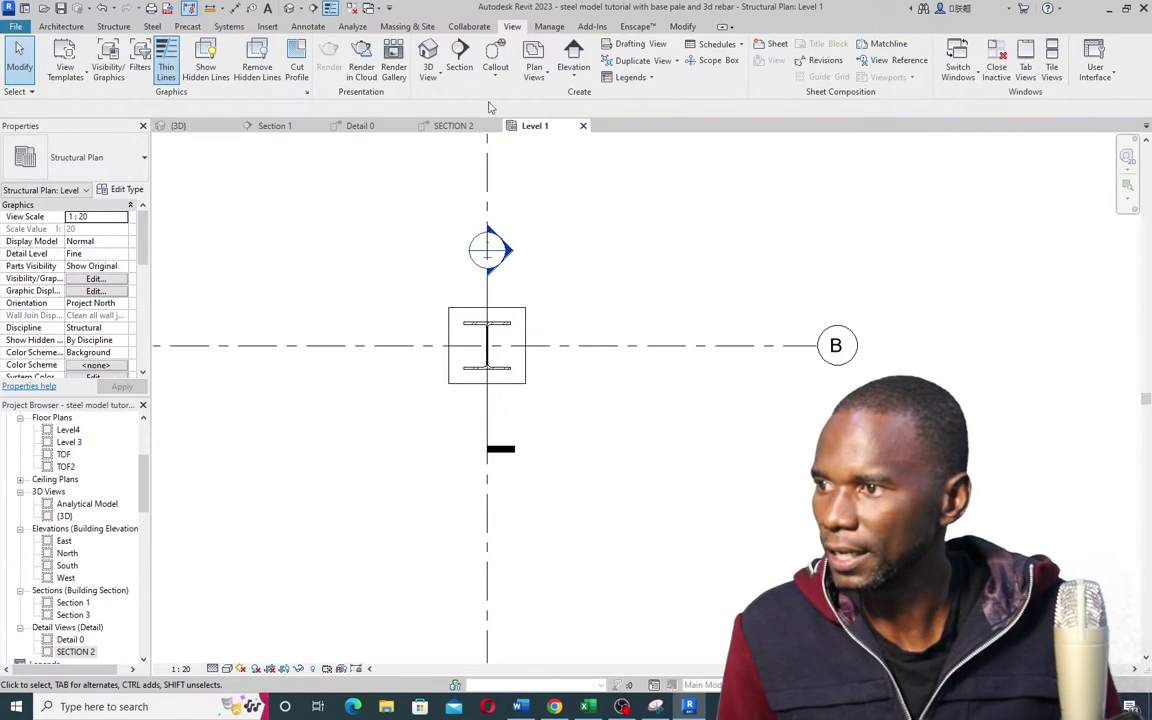
Step: Add a Detail-type section along grid B, cutting across the column at grid 5
left_click(460, 52)
left_click(130, 155)
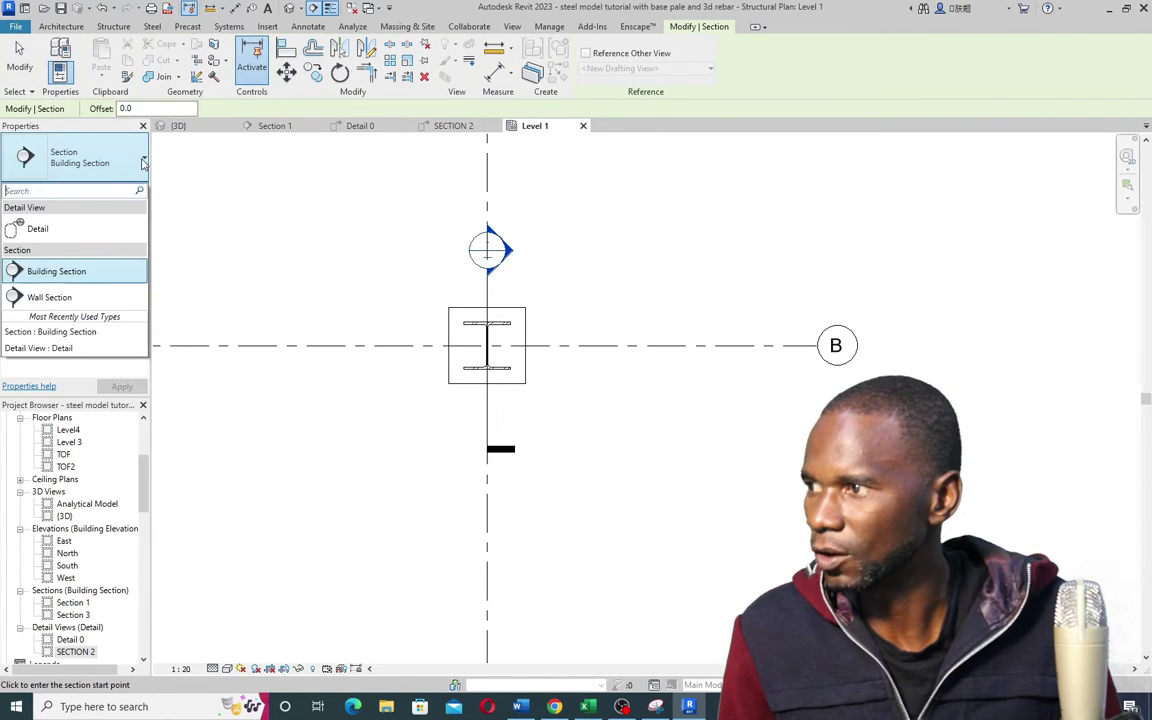
left_click(68, 230)
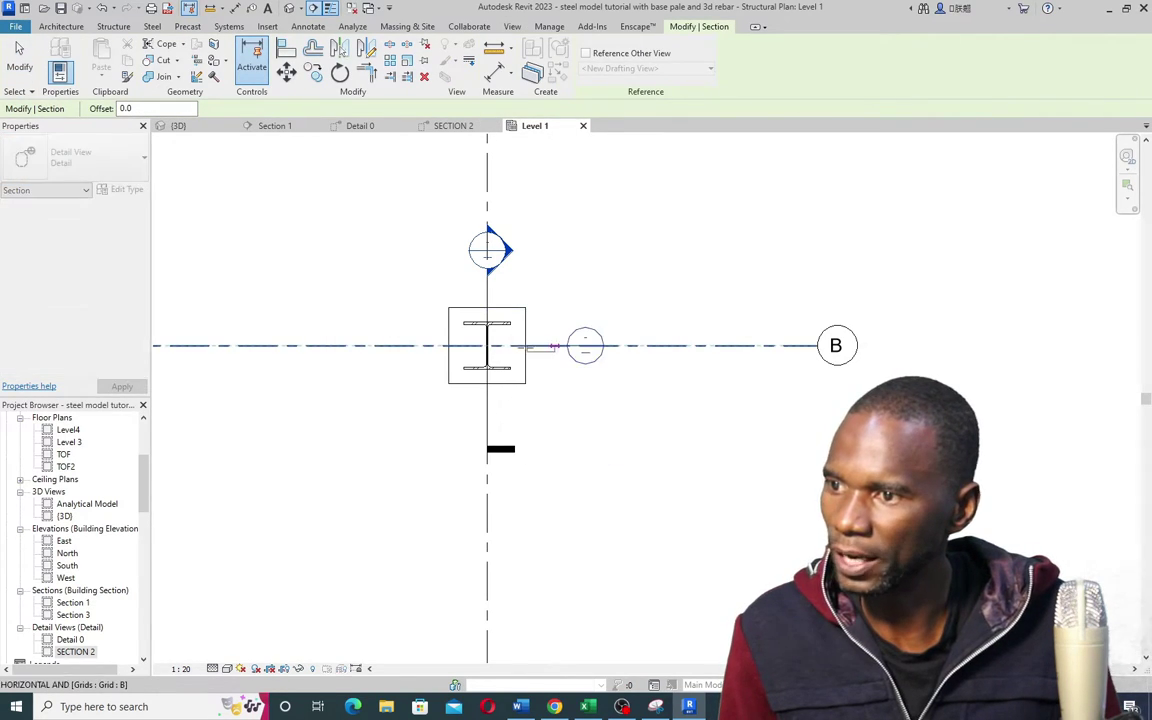
left_click(412, 347)
left_click(566, 347)
scroll(440, 420, "down", 3)
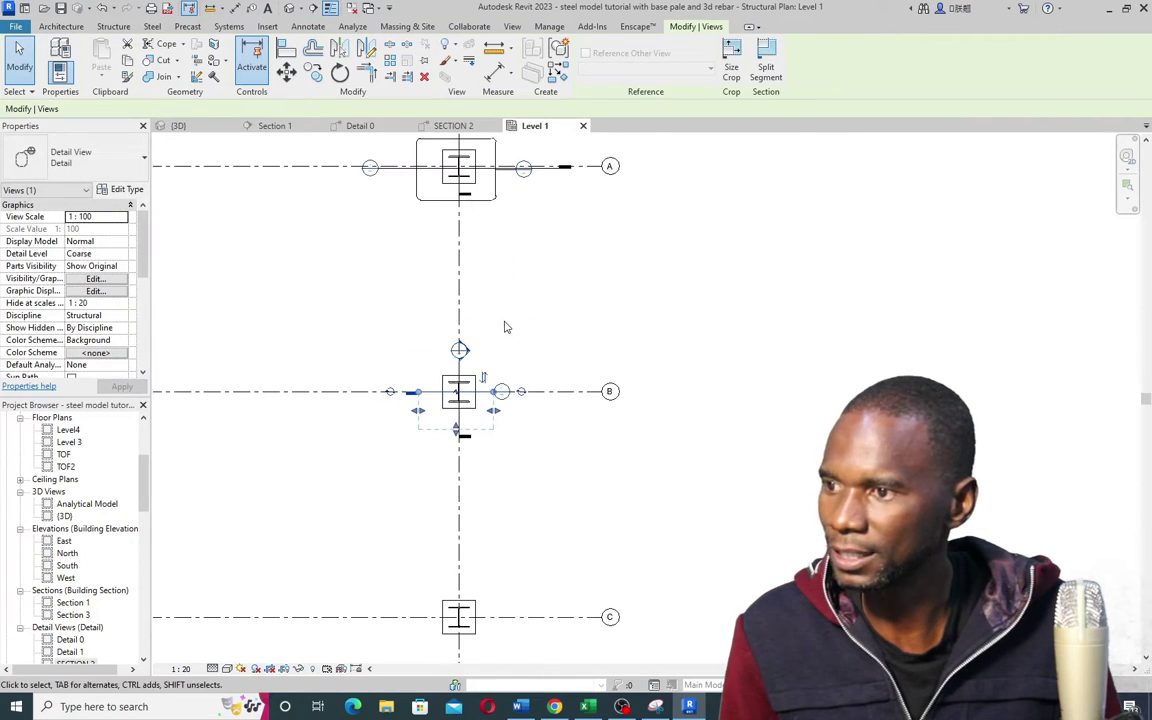
right_click(336, 250)
left_click(353, 255)
left_click(376, 258)
Step: Locate the section mark on grid 5 that cuts through the footing at grid A
scroll(489, 334, "down", 2)
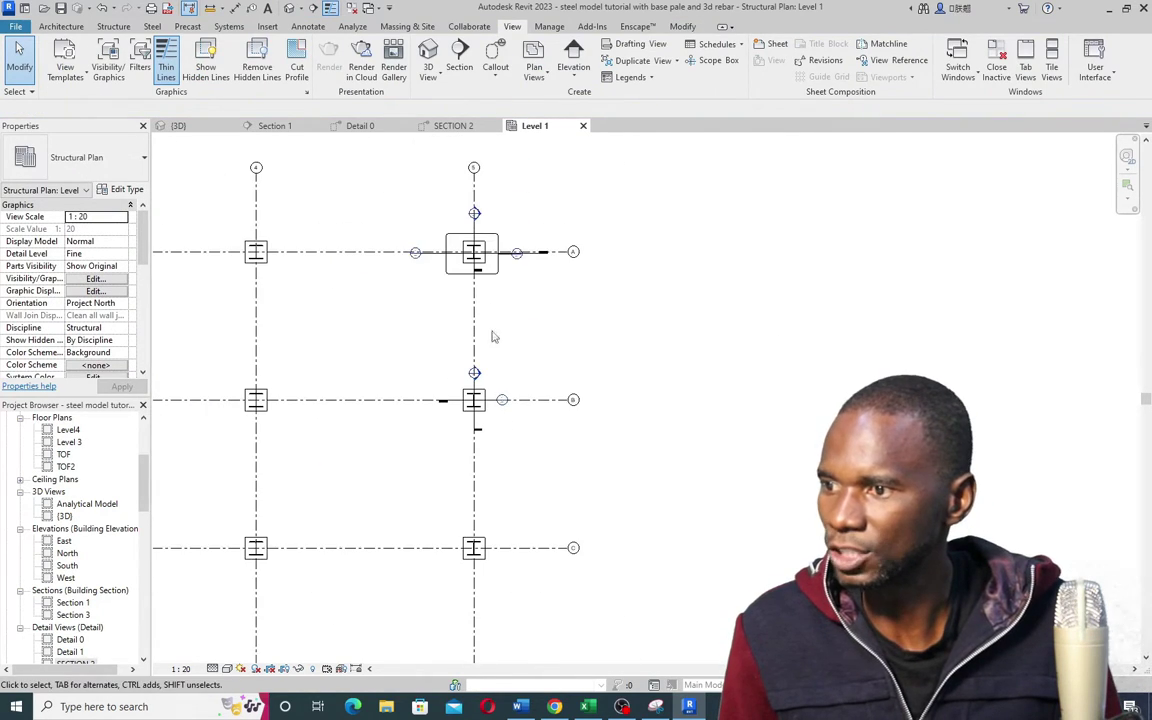
scroll(507, 250, "up", 5)
scroll(367, 411, "down", 2)
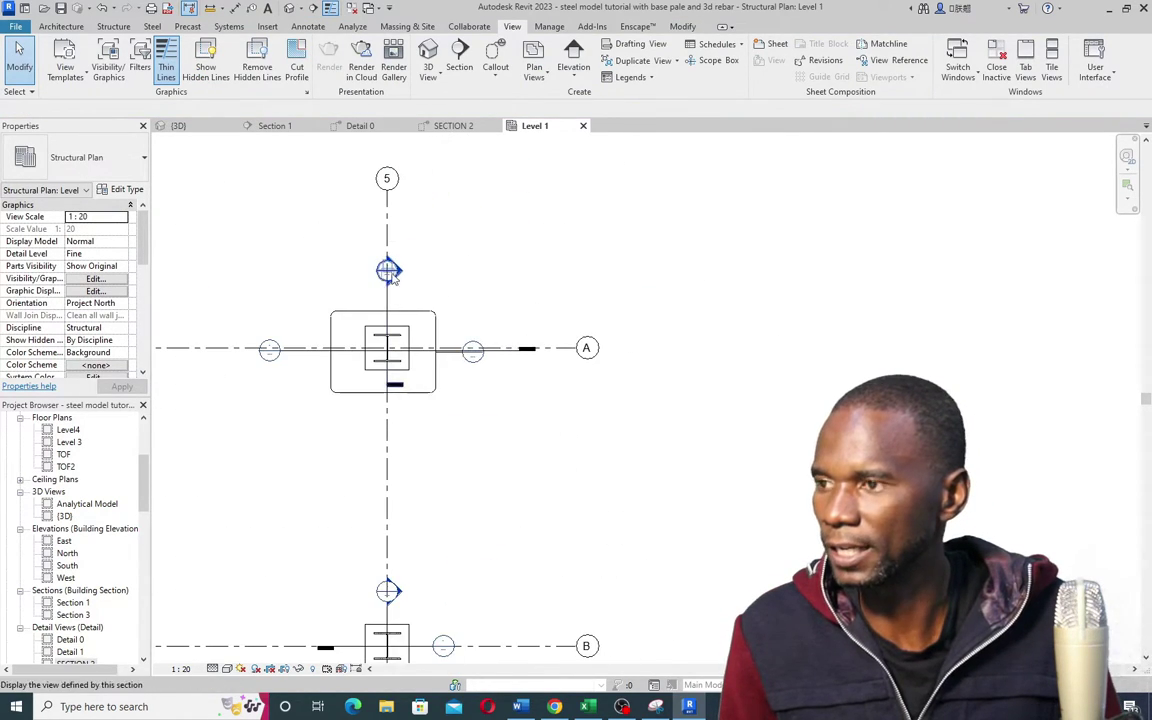
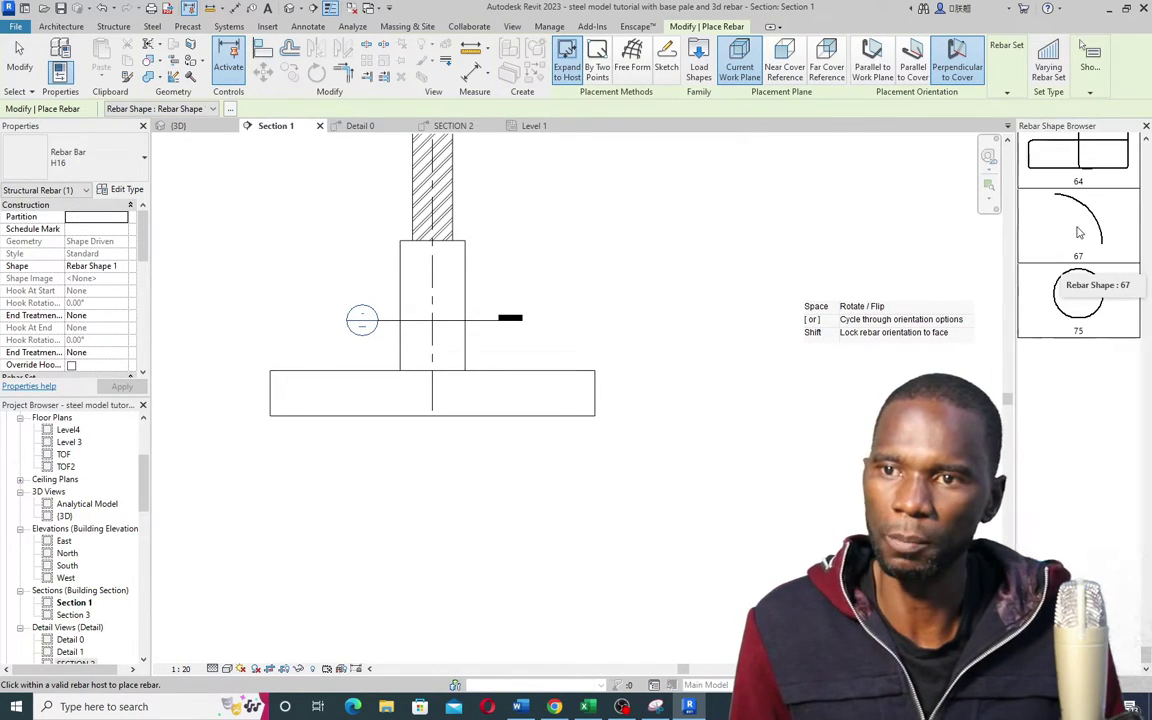
Step: Choose the U-shaped rebar shape 21 for placing bars in the Section 1 view
scroll(1088, 300, "up", 3)
scroll(1090, 322, "up", 10)
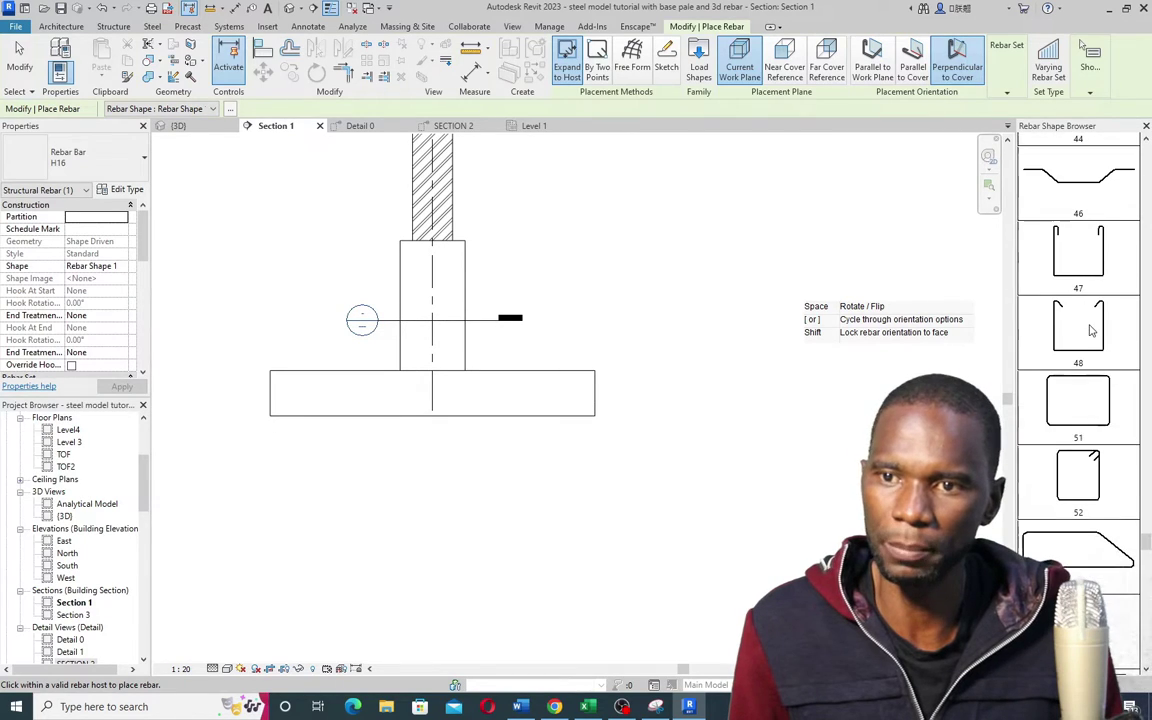
scroll(1095, 370, "up", 5)
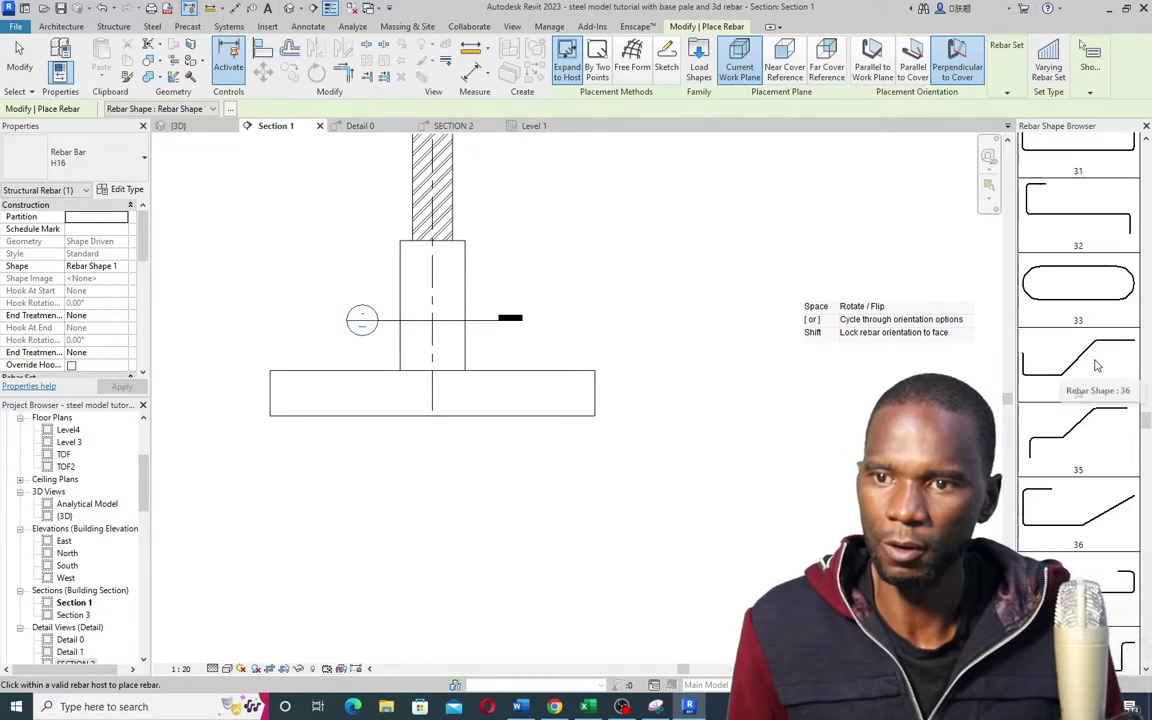
scroll(1096, 395, "up", 5)
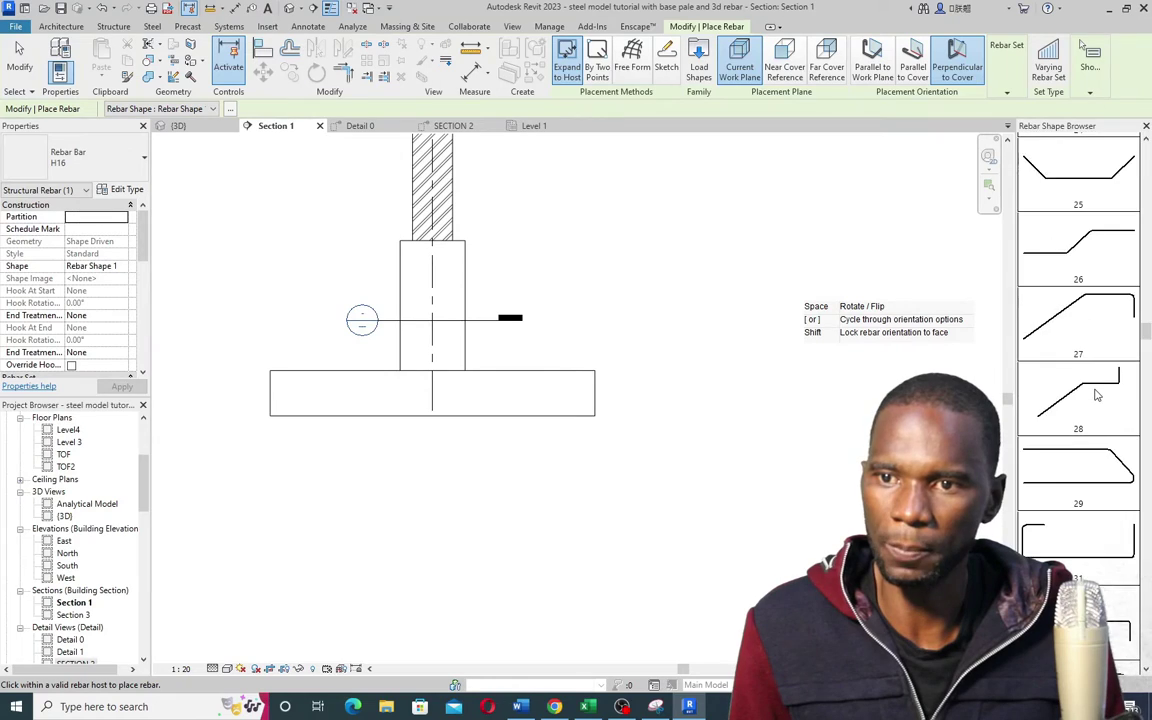
scroll(1096, 395, "up", 2)
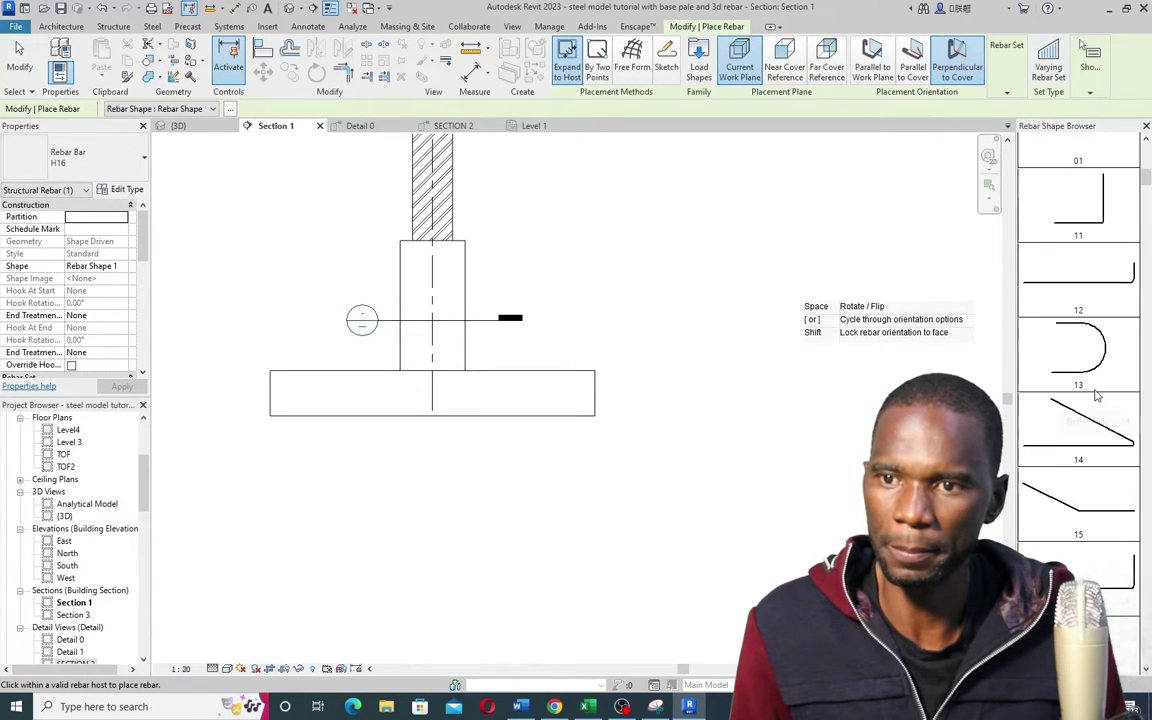
scroll(1096, 395, "up", 2)
scroll(1075, 293, "down", 3)
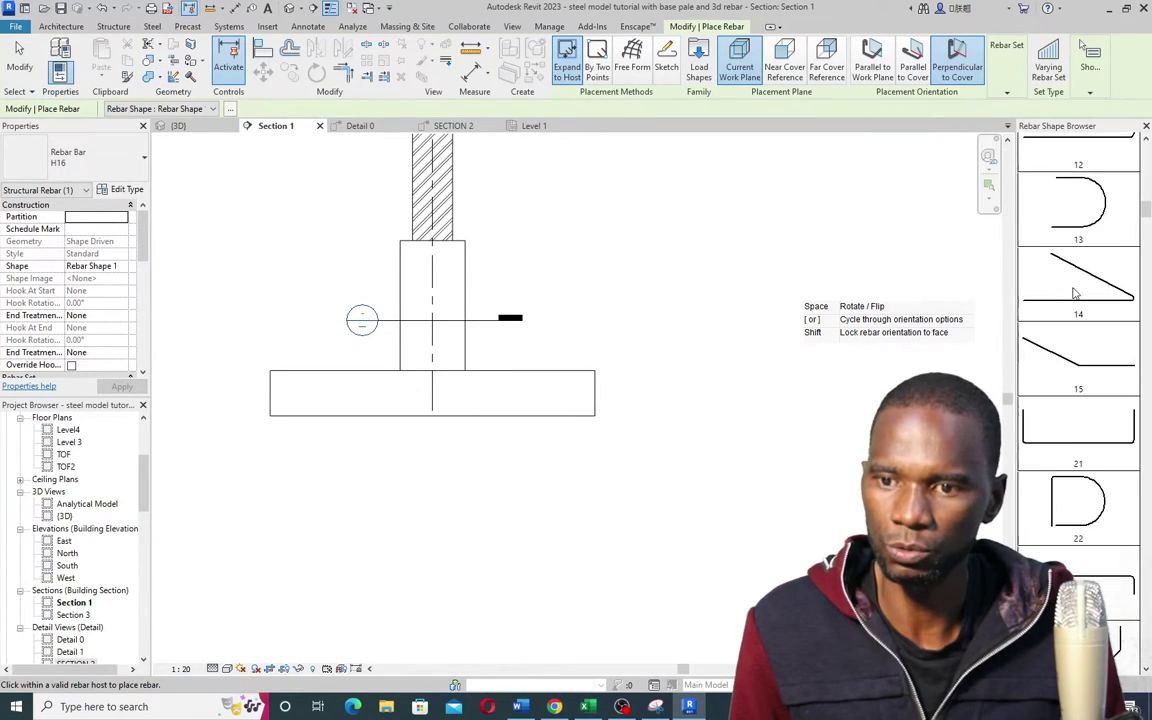
left_click(1073, 428)
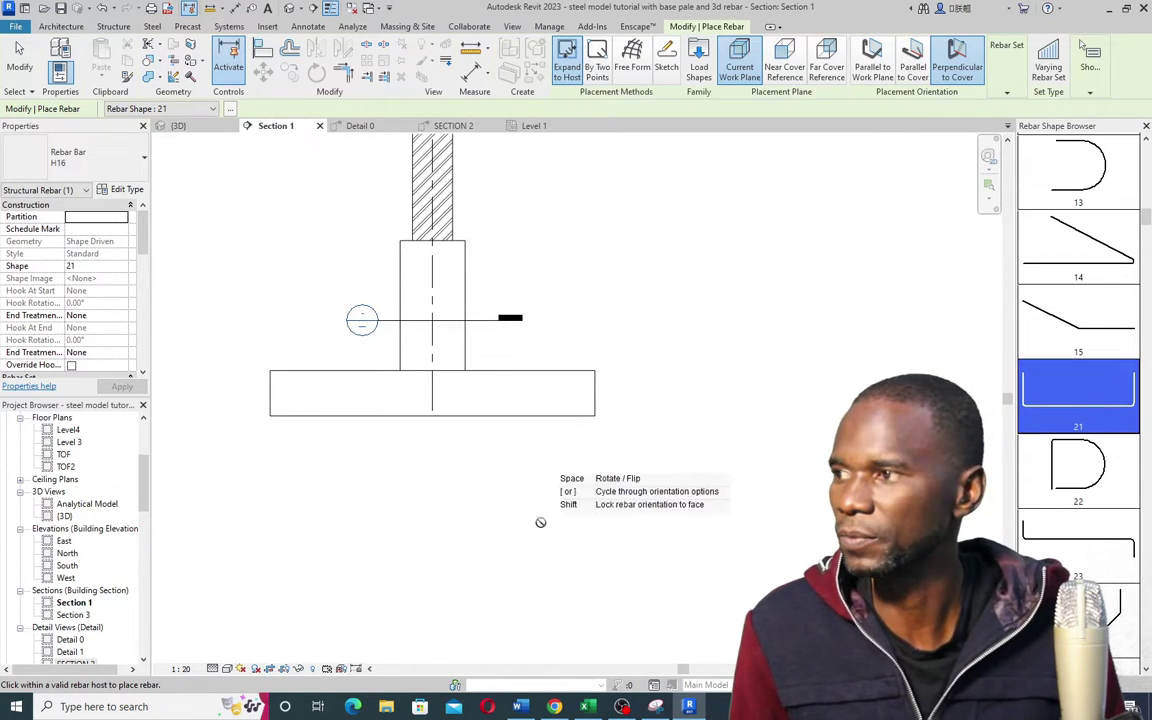
Step: Place shape 21 rebar of type H12 along the bottom of the footing in Section 1, oriented parallel to the work plane
left_click(138, 161)
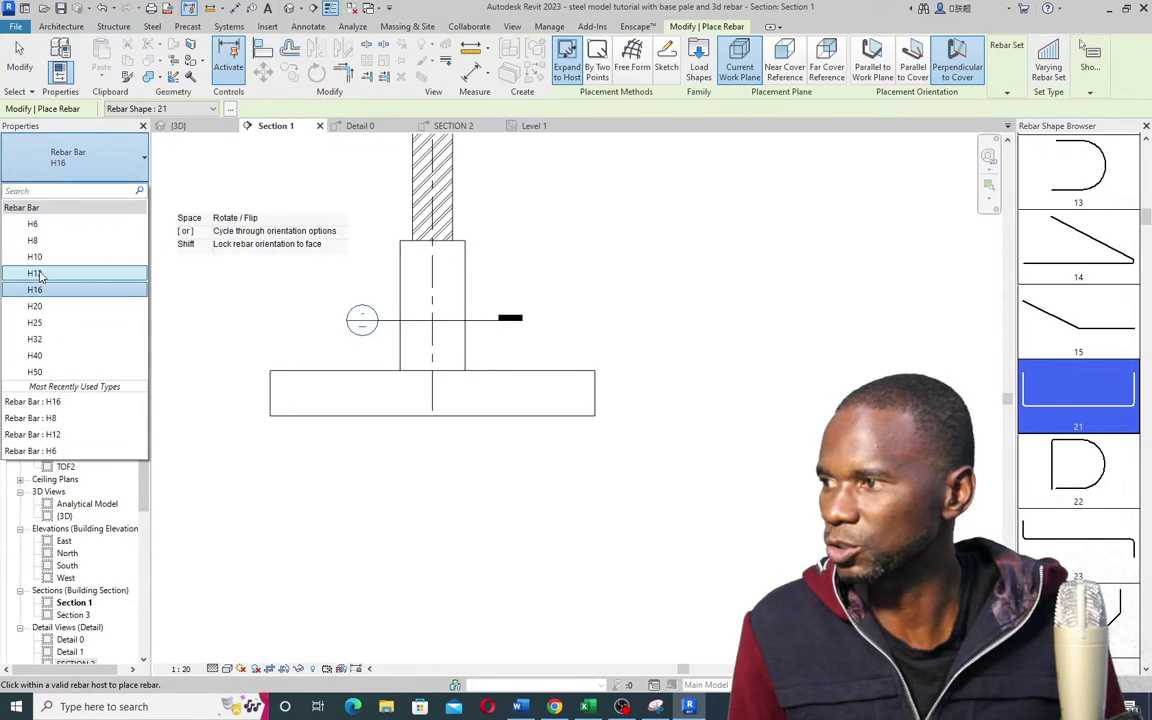
left_click(62, 288)
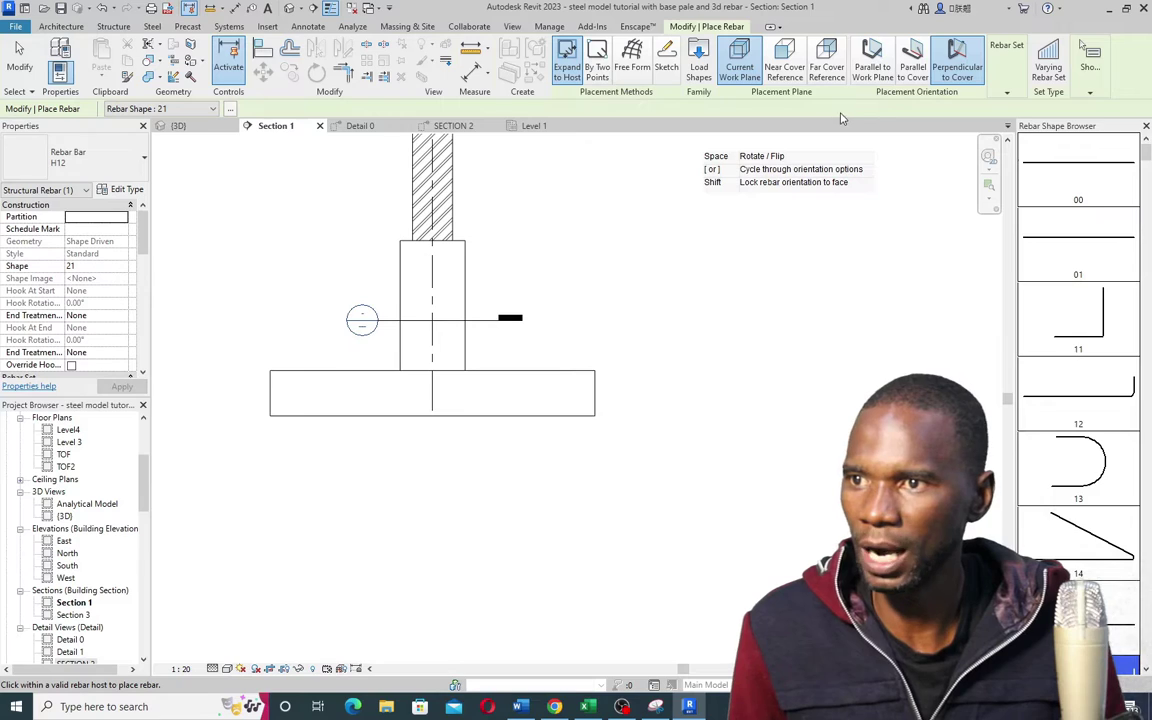
left_click(872, 62)
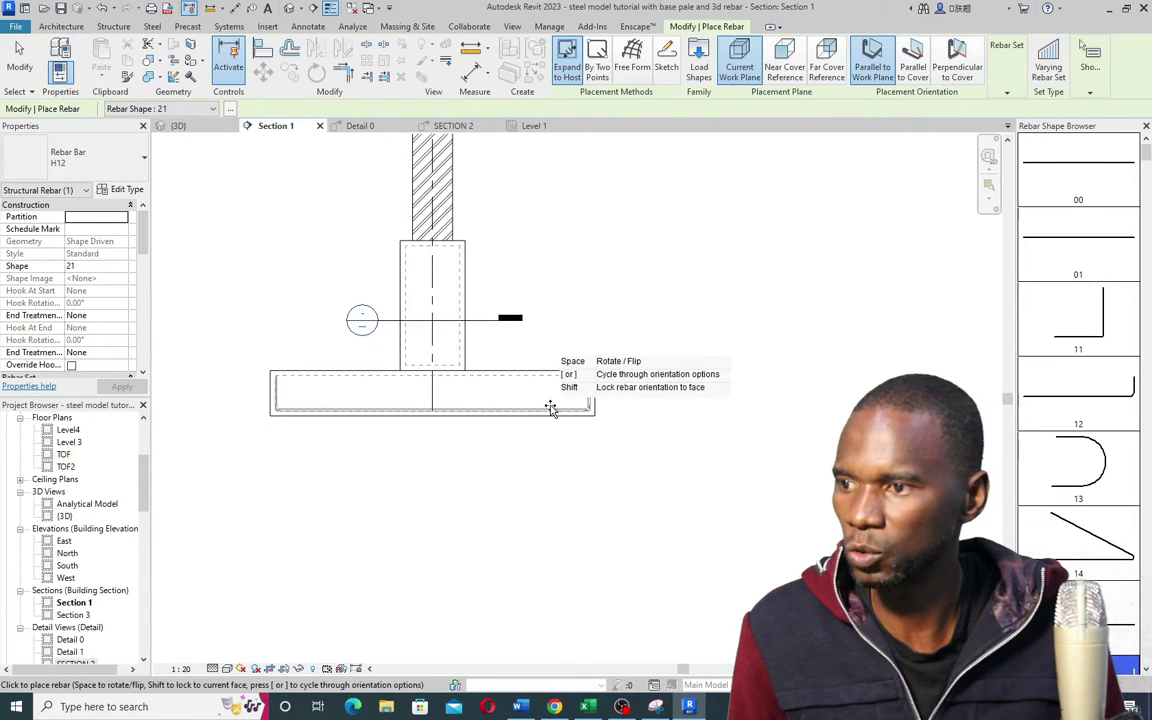
left_click(489, 406)
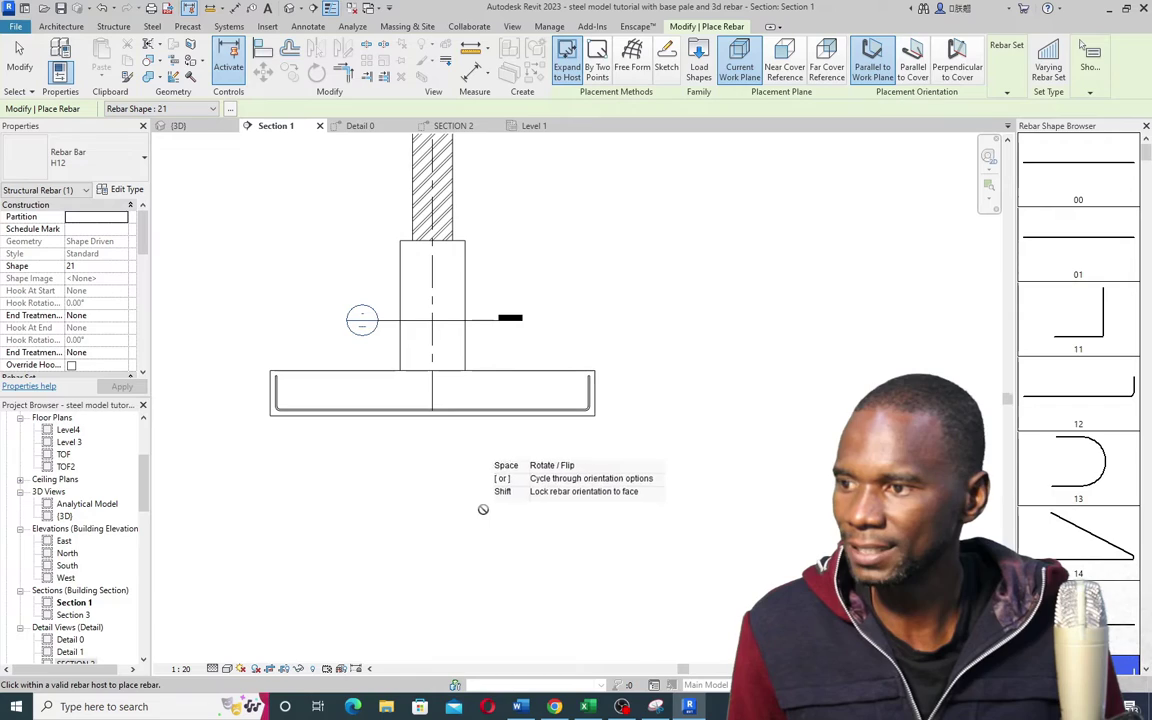
left_click(27, 69)
scroll(442, 412, "up", 3)
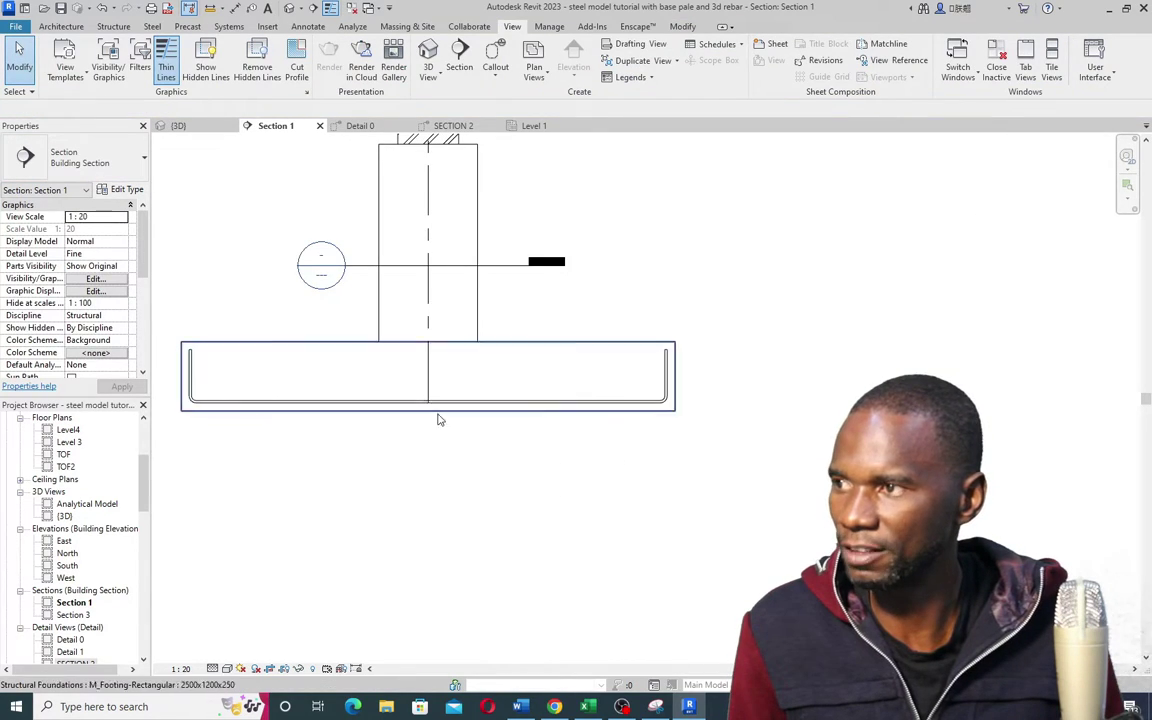
Step: Inspect the U-shaped bottom bars of the corner footing up close in the 3D view
left_click(175, 126)
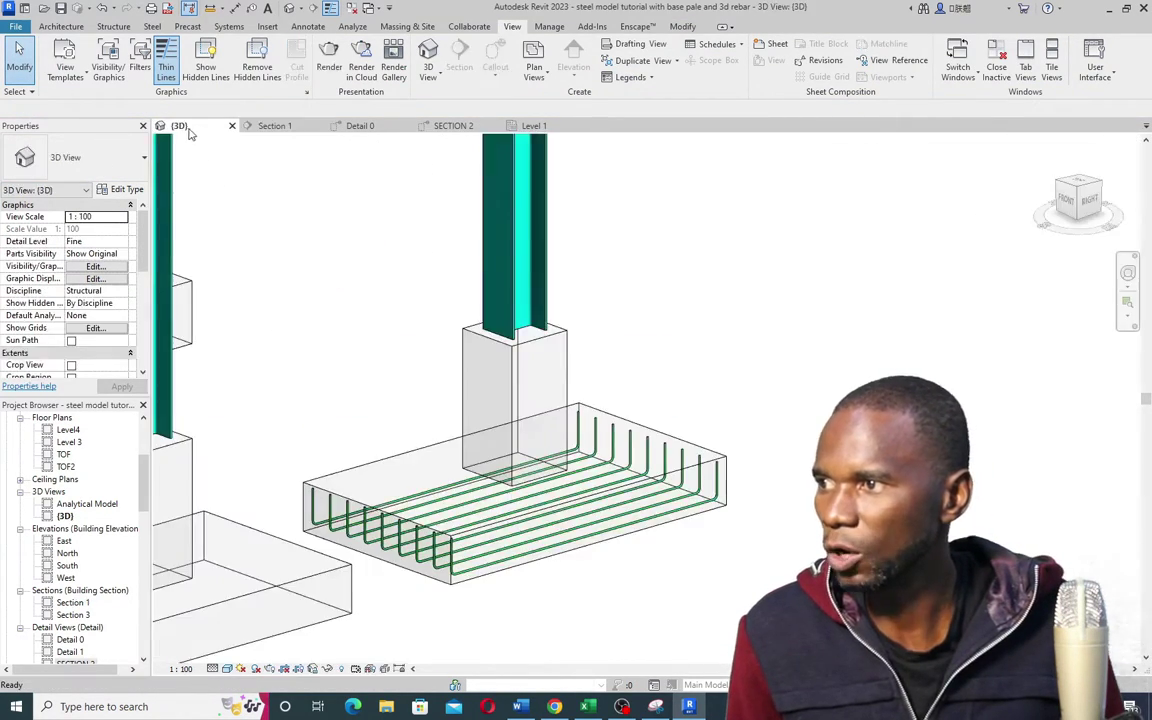
scroll(560, 440, "down", 2)
scroll(587, 457, "up", 4)
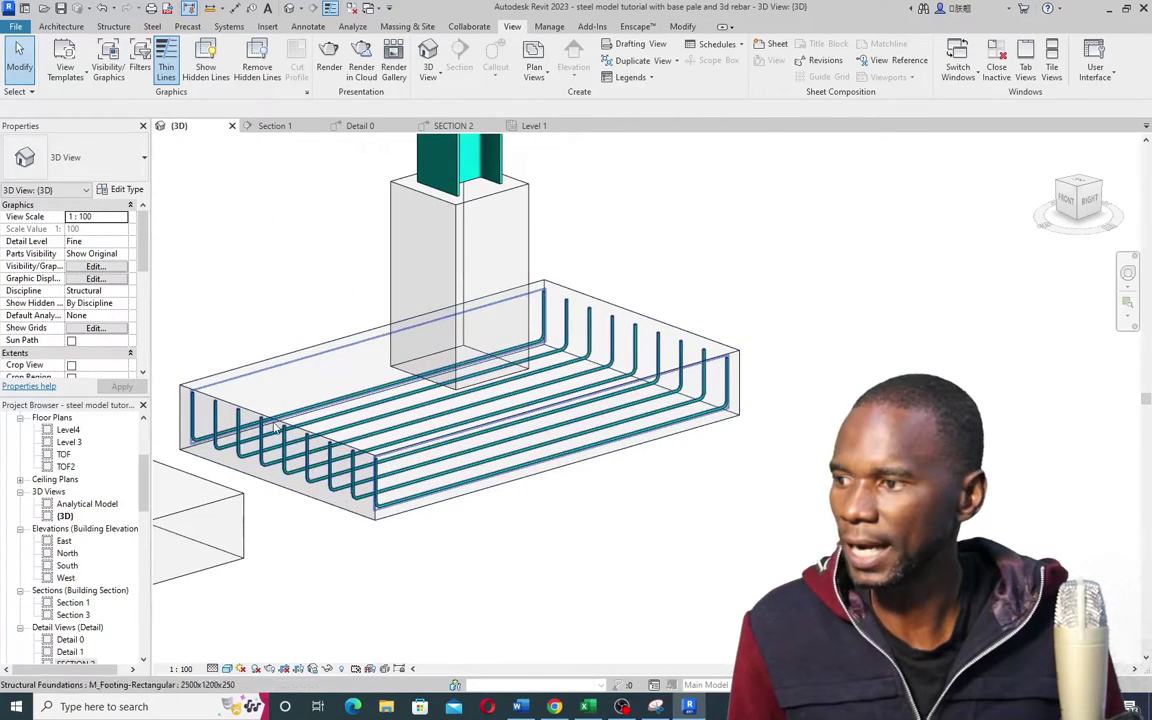
Step: Switch the footing's bottom rebar set to a Single layout and back to Maximum Spacing at 200 mm
left_click(739, 395)
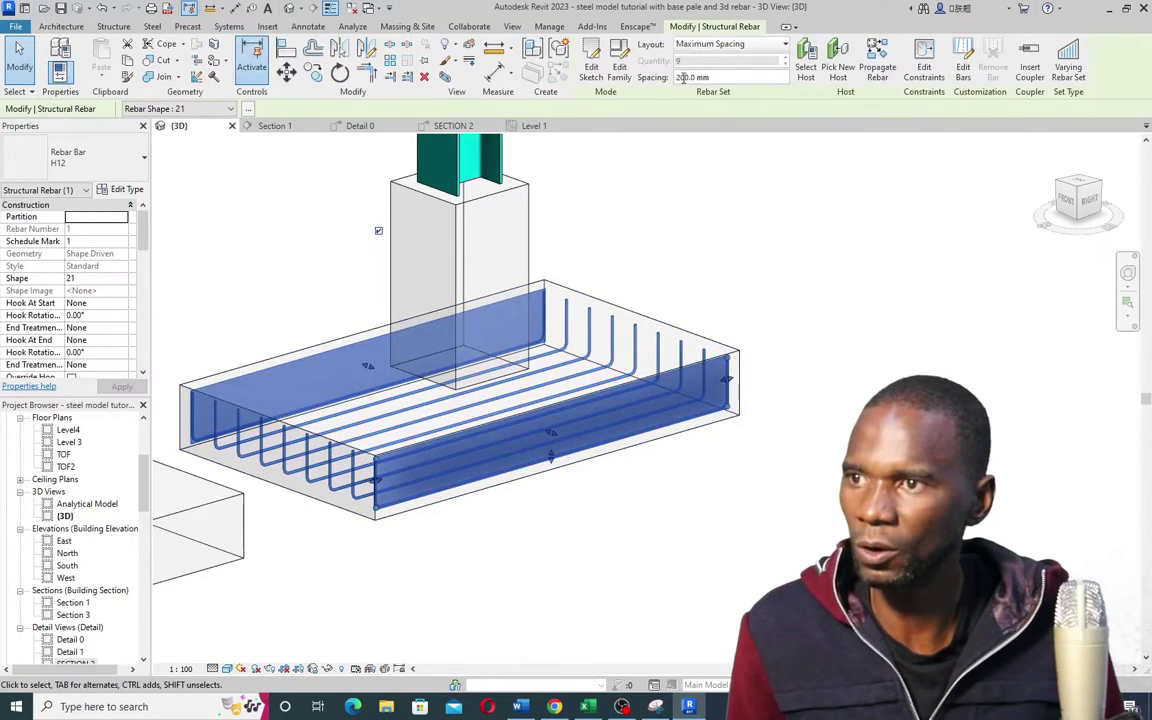
left_click(784, 49)
left_click(700, 62)
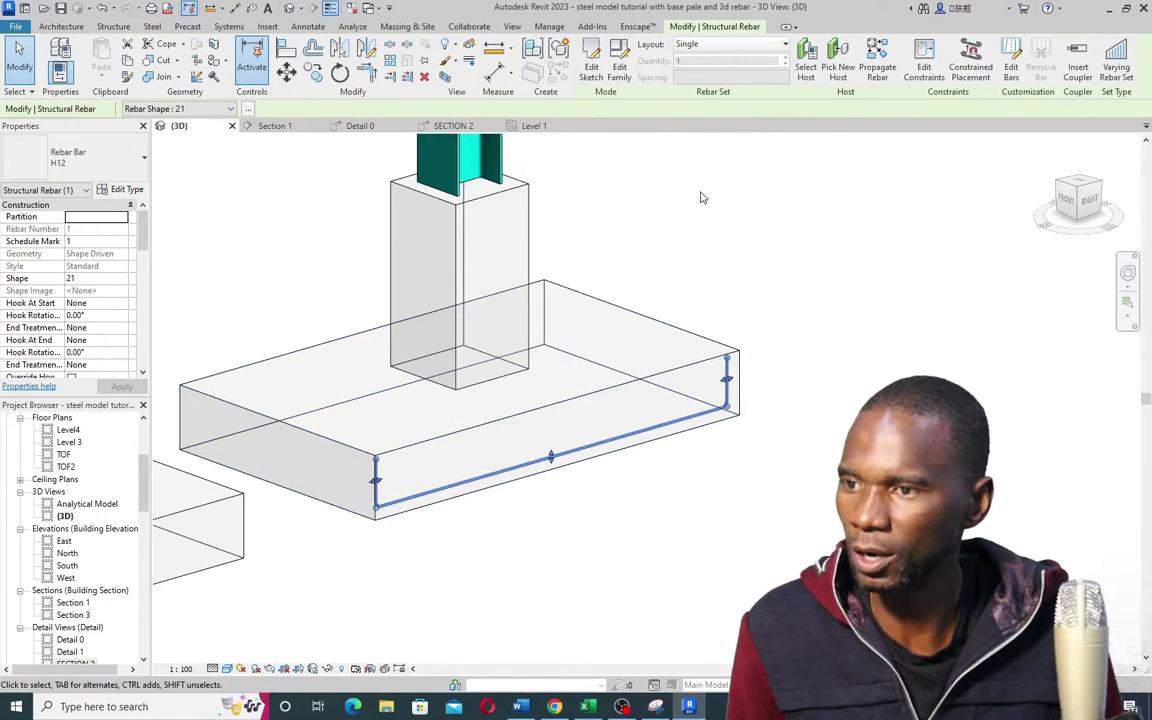
left_click(785, 46)
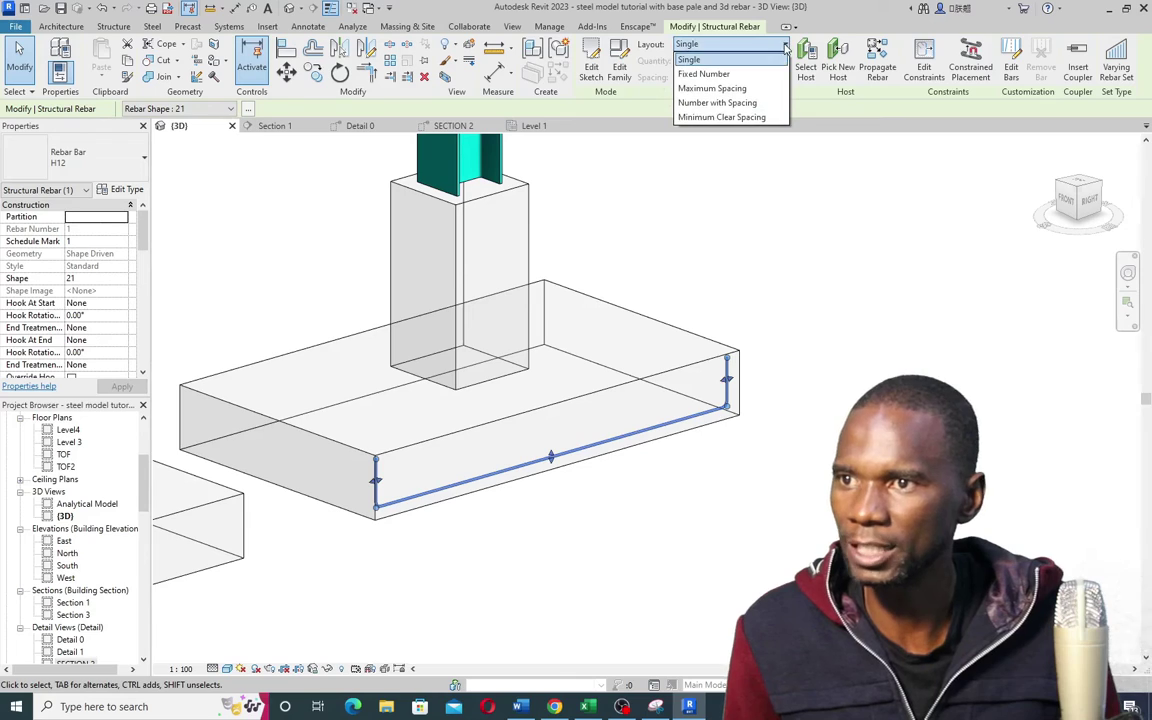
left_click(714, 89)
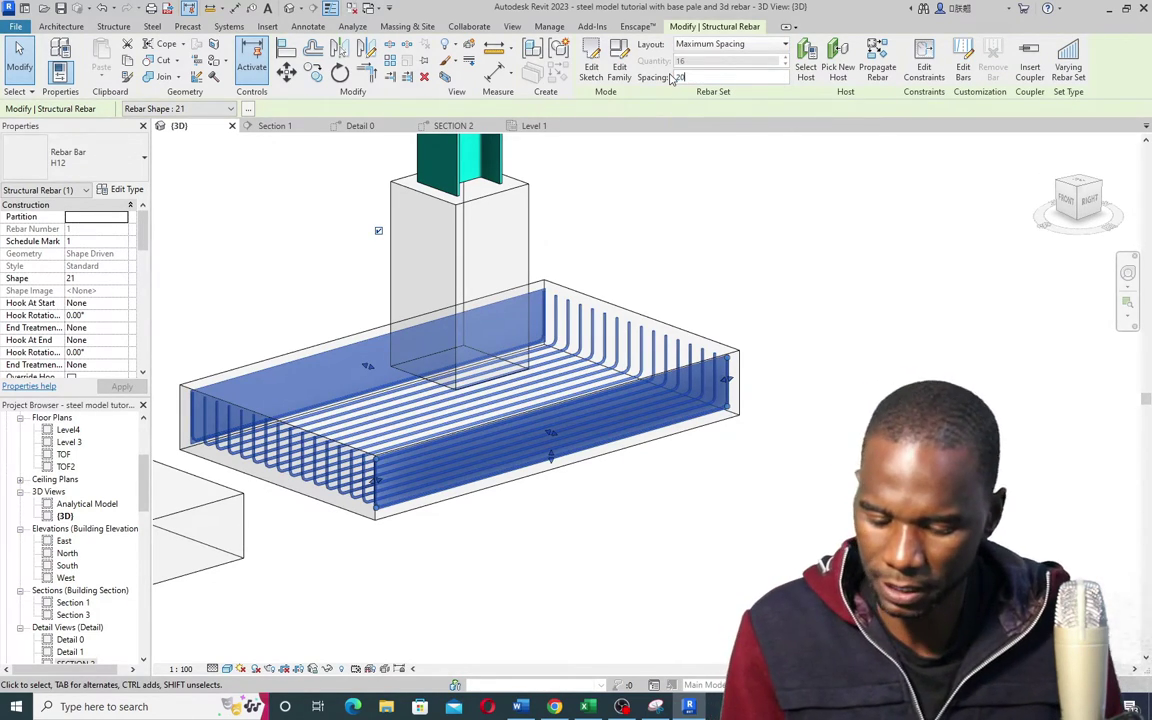
left_click(857, 307)
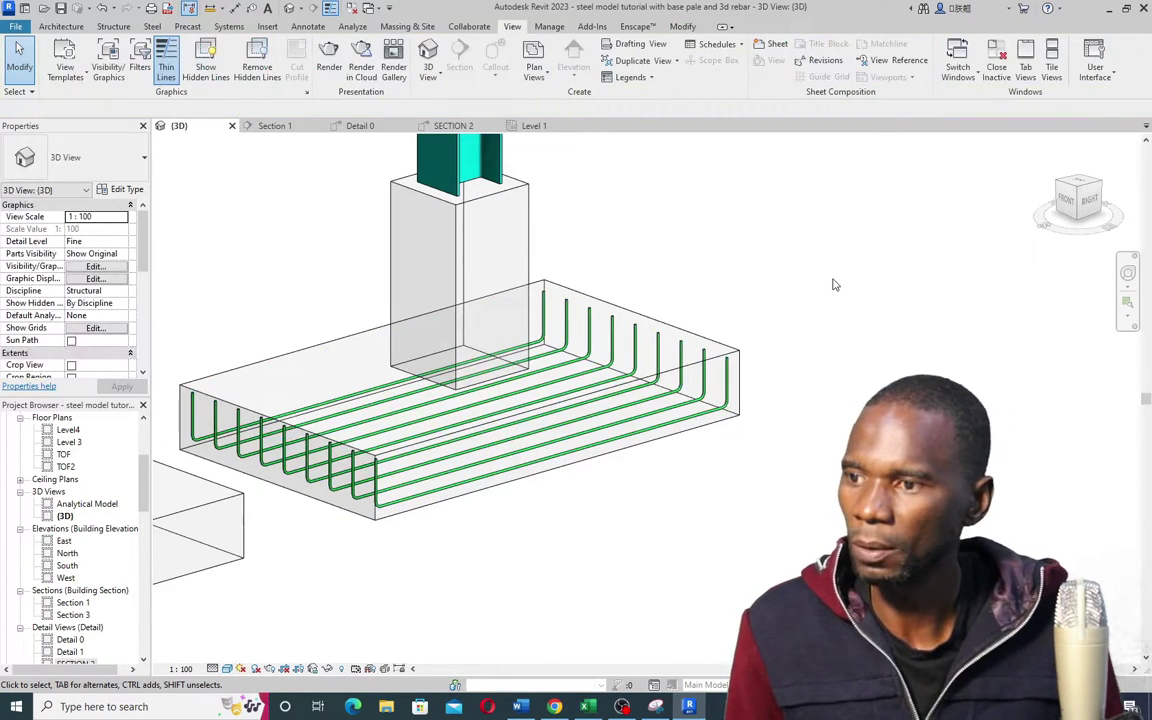
scroll(520, 510, "up", 2)
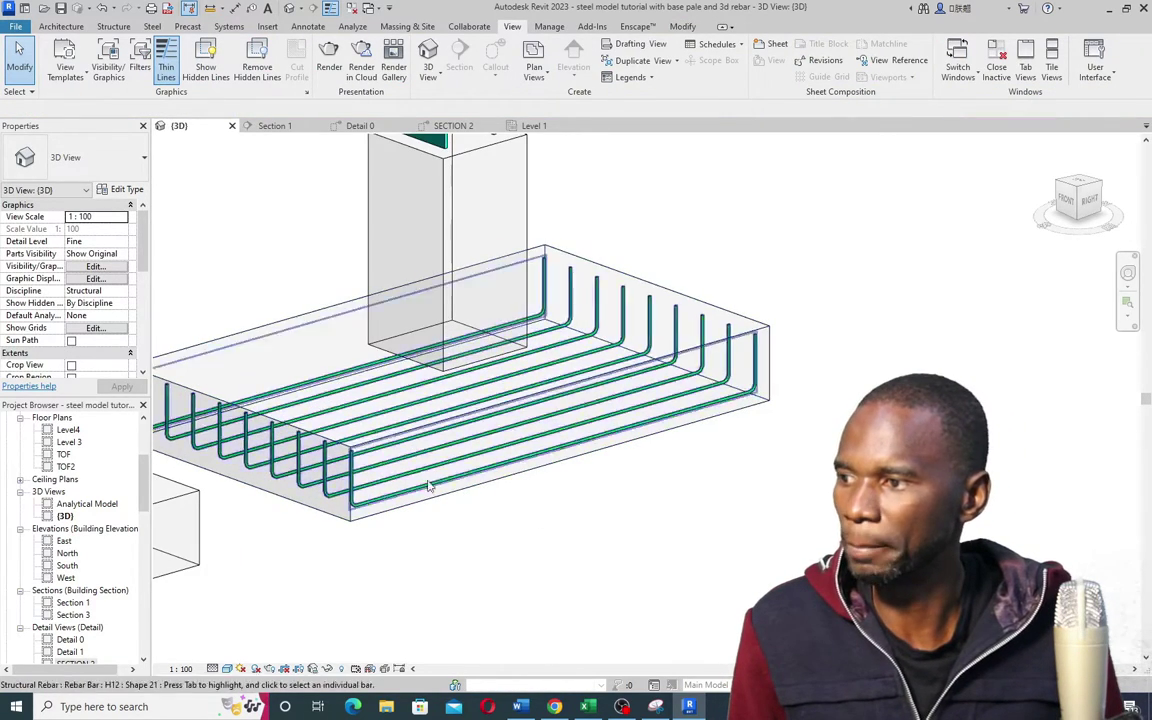
Step: Place a similar H12 shape 21 rebar set along the footing's bottom in Section 1, oriented perpendicular to cover
left_click(275, 126)
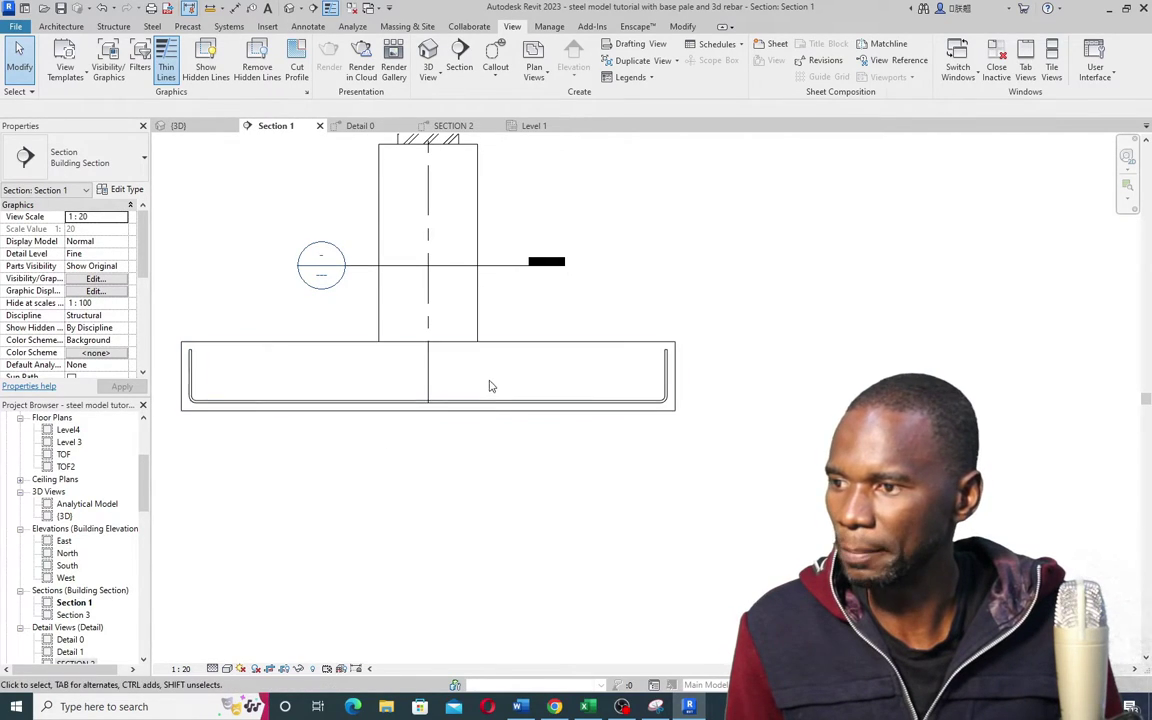
left_click(609, 403)
right_click(602, 189)
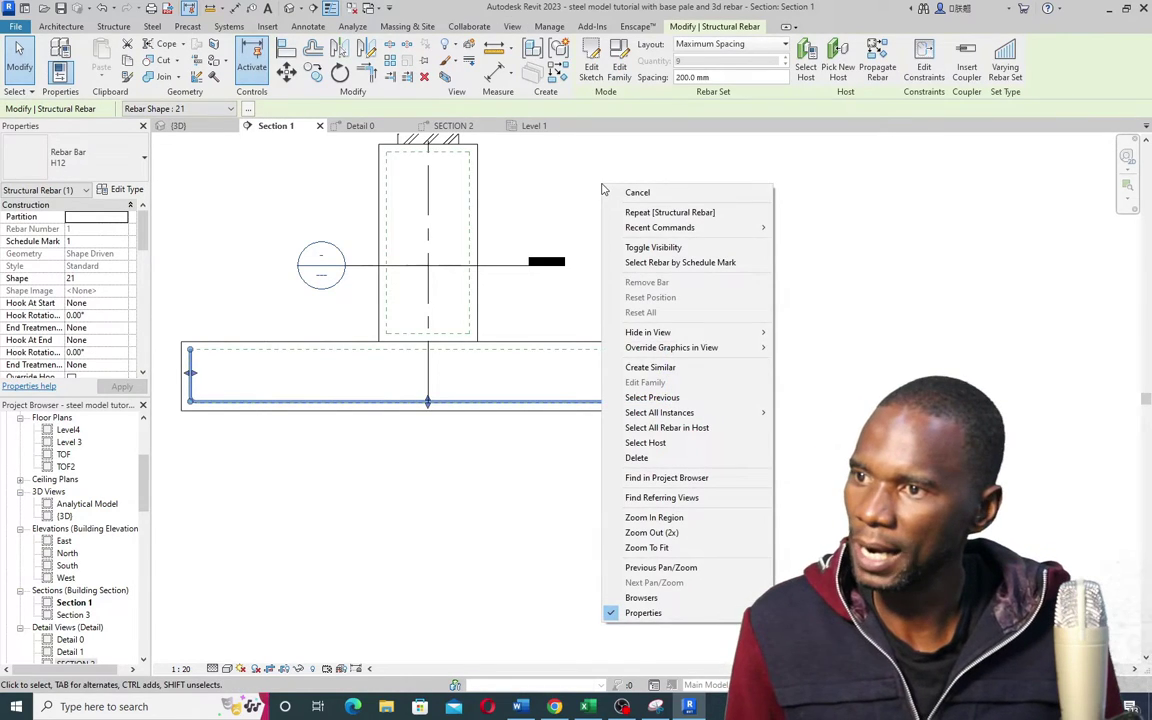
left_click(688, 368)
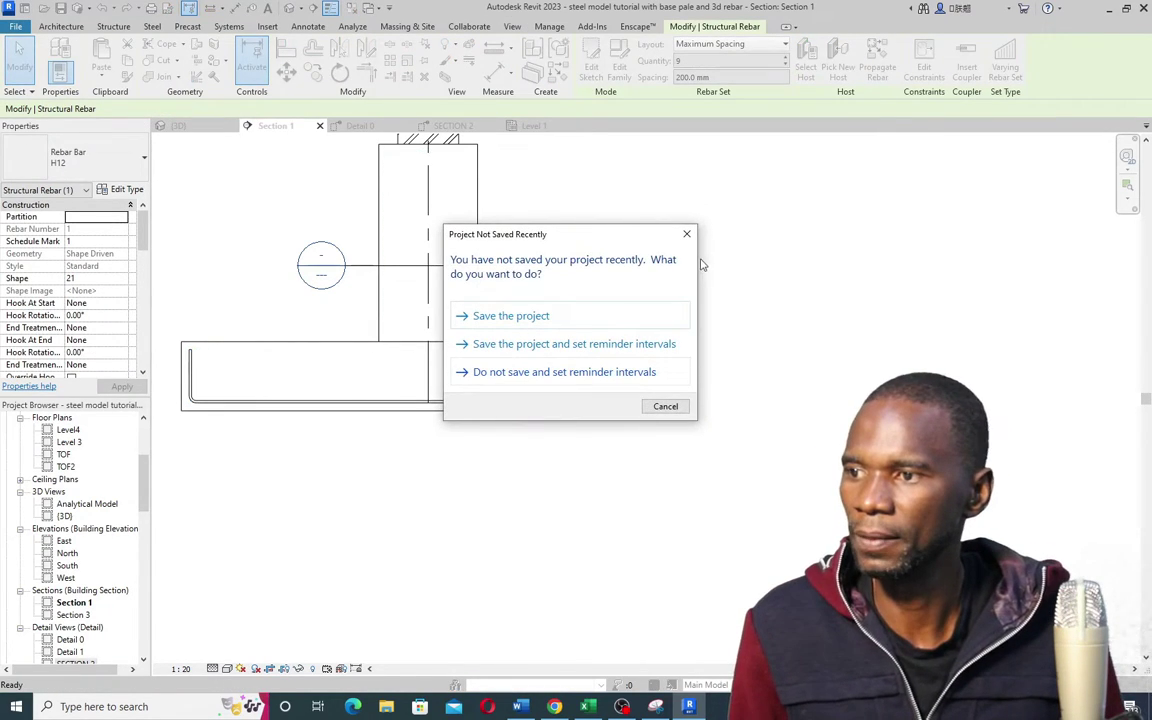
left_click(690, 238)
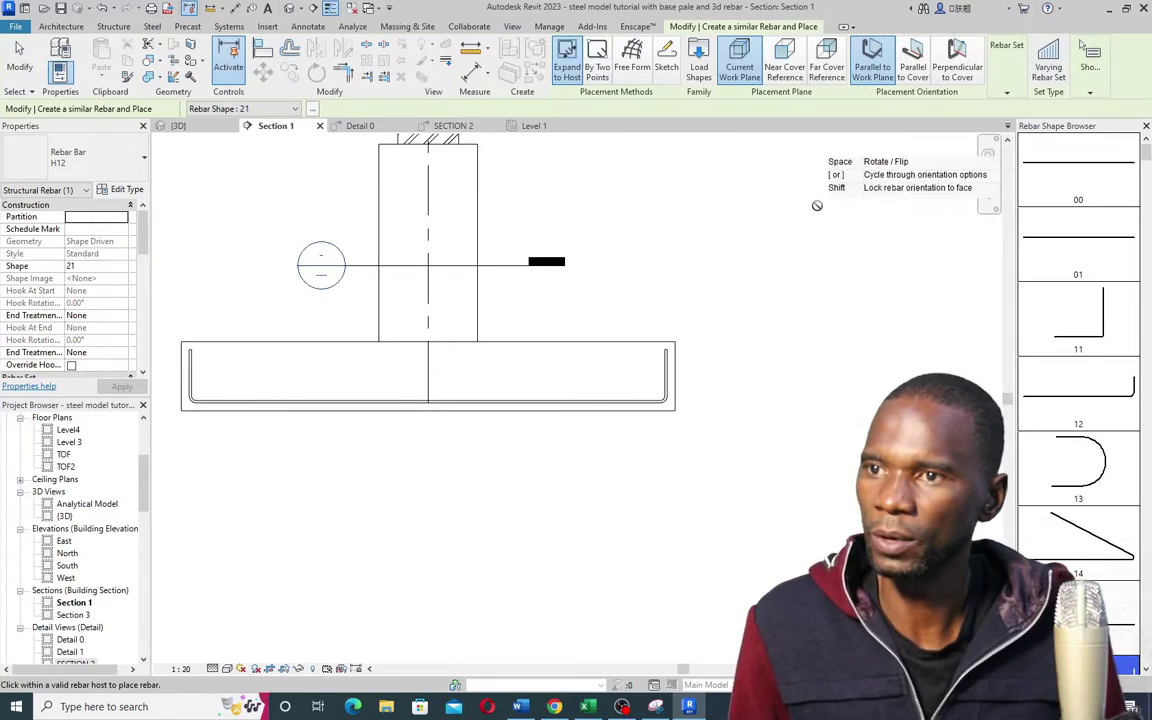
left_click(957, 62)
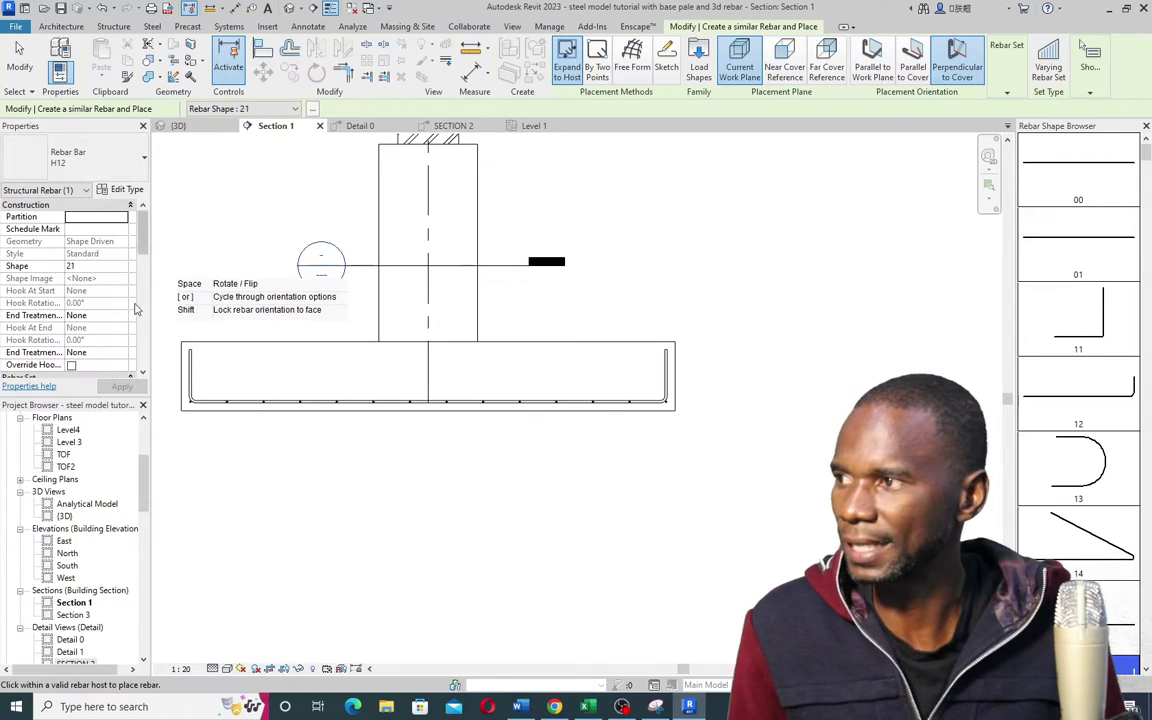
left_click(19, 60)
Step: Enable the hook length override for the perpendicular bottom bars in Section 1
scroll(619, 412, "up", 3)
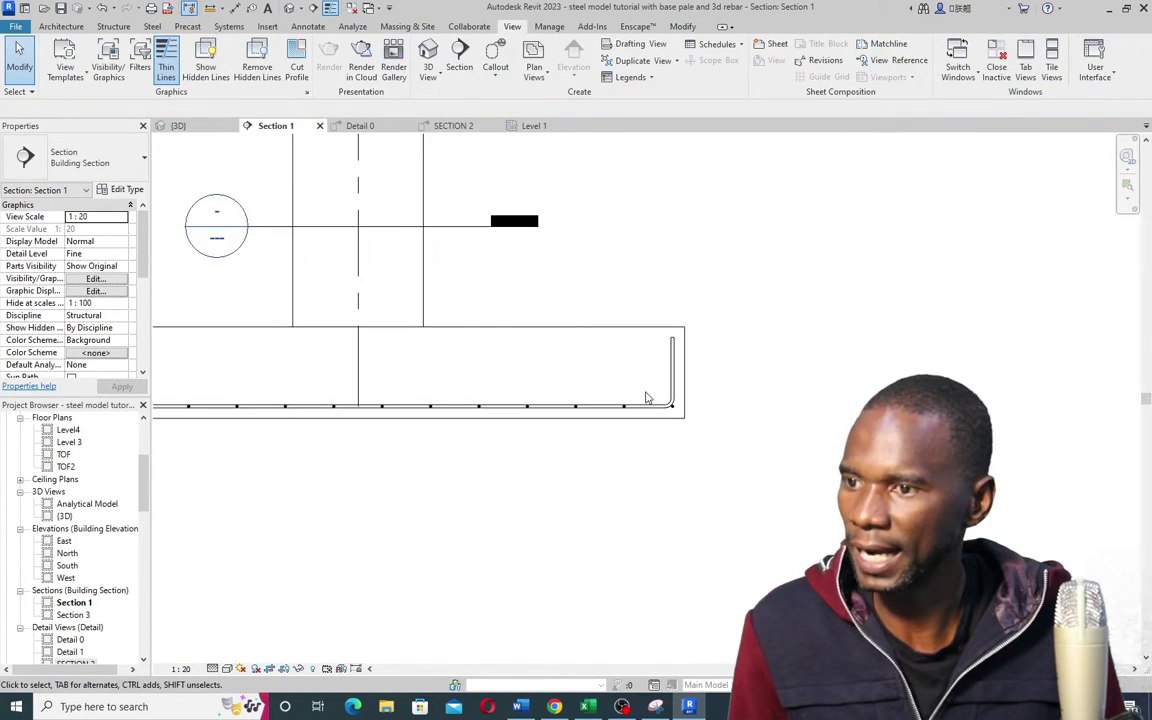
scroll(590, 466, "down", 2)
scroll(615, 440, "up", 4)
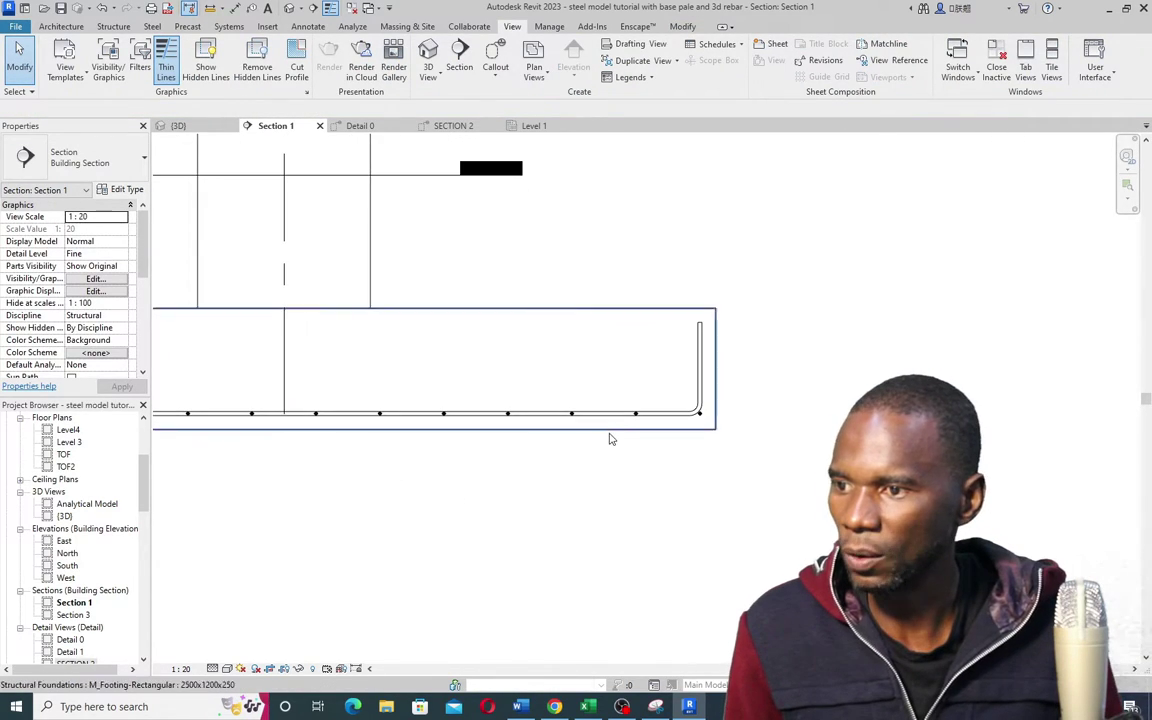
scroll(517, 470, "down", 3)
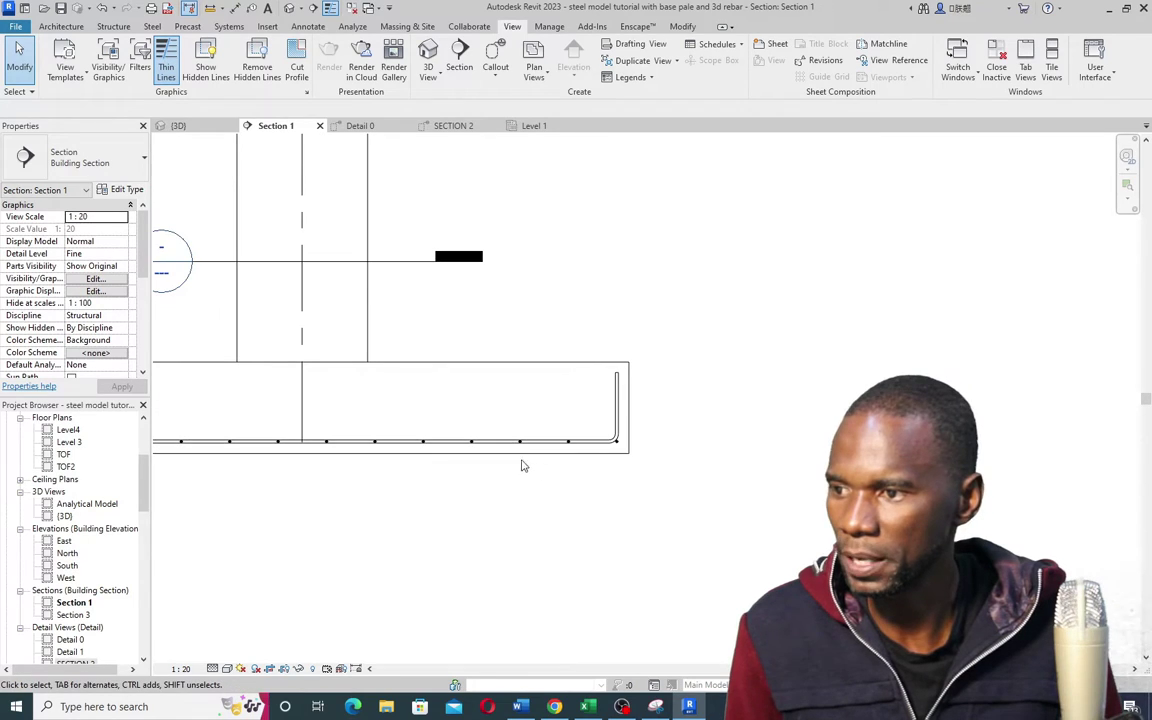
scroll(572, 470, "up", 3)
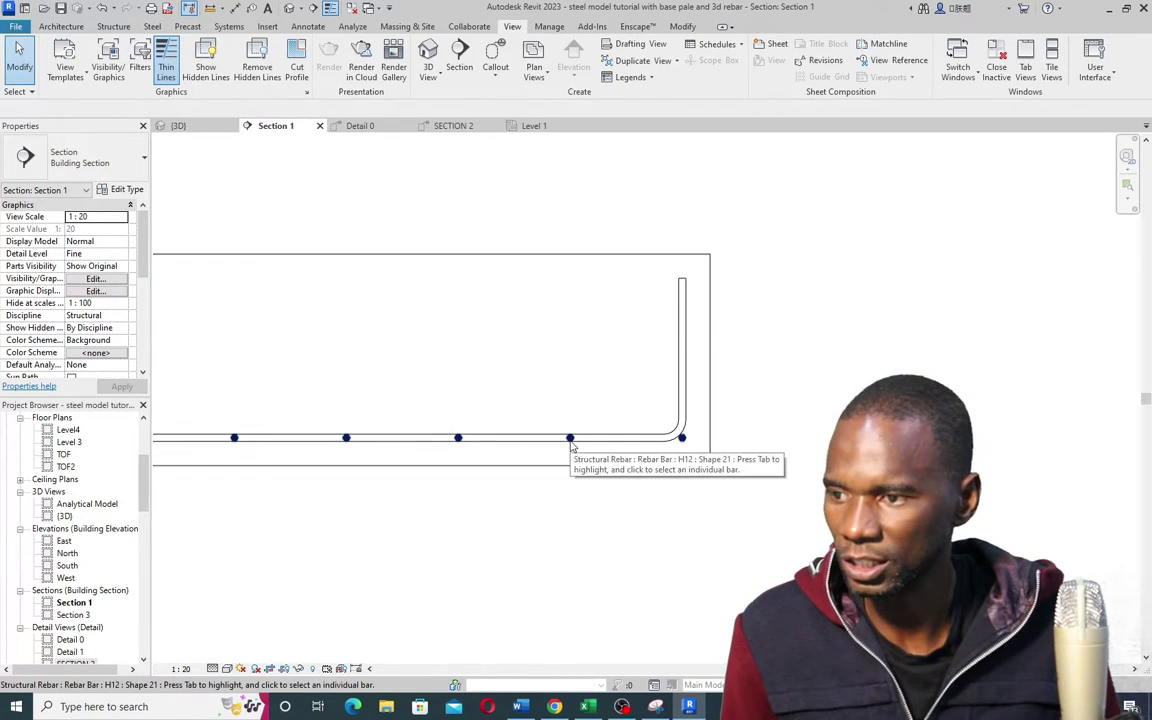
scroll(690, 358, "down", 2)
left_click(699, 370)
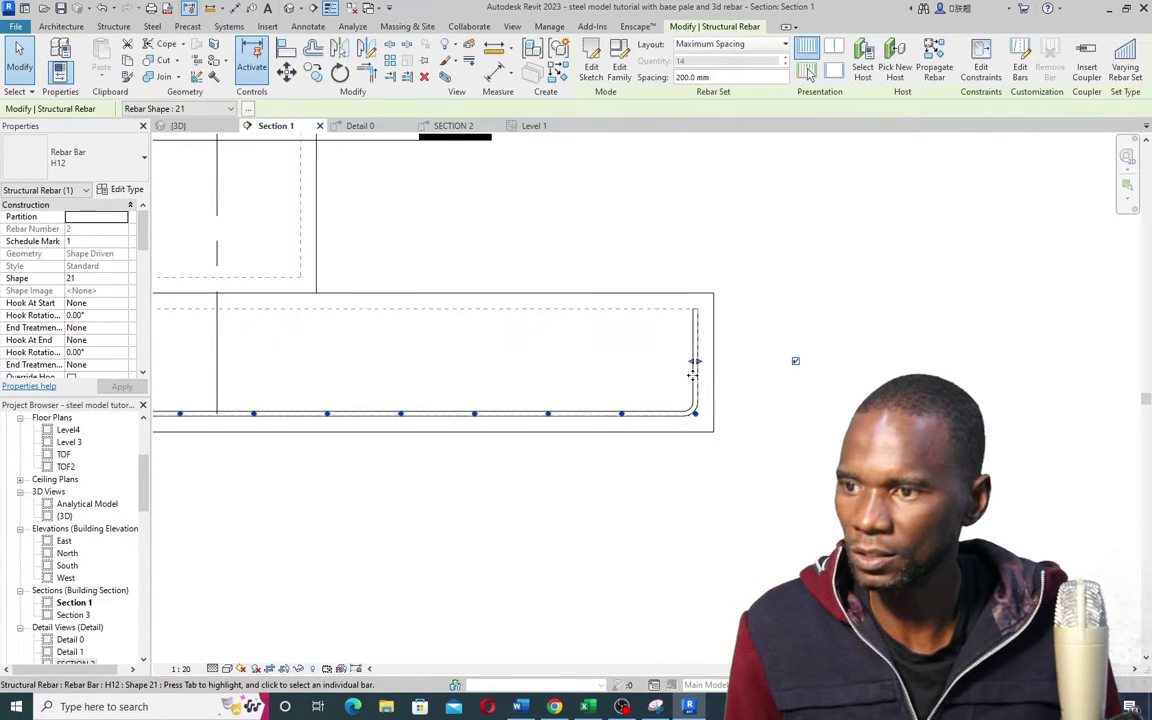
scroll(113, 367, "down", 5)
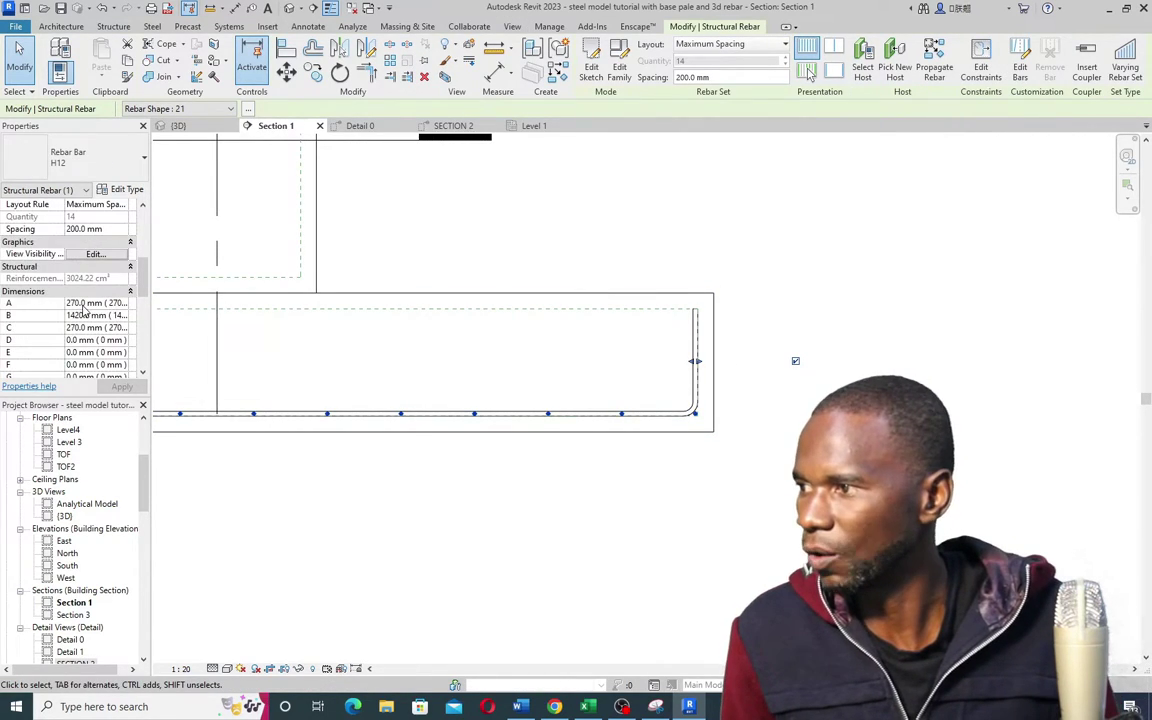
scroll(83, 311, "up", 3)
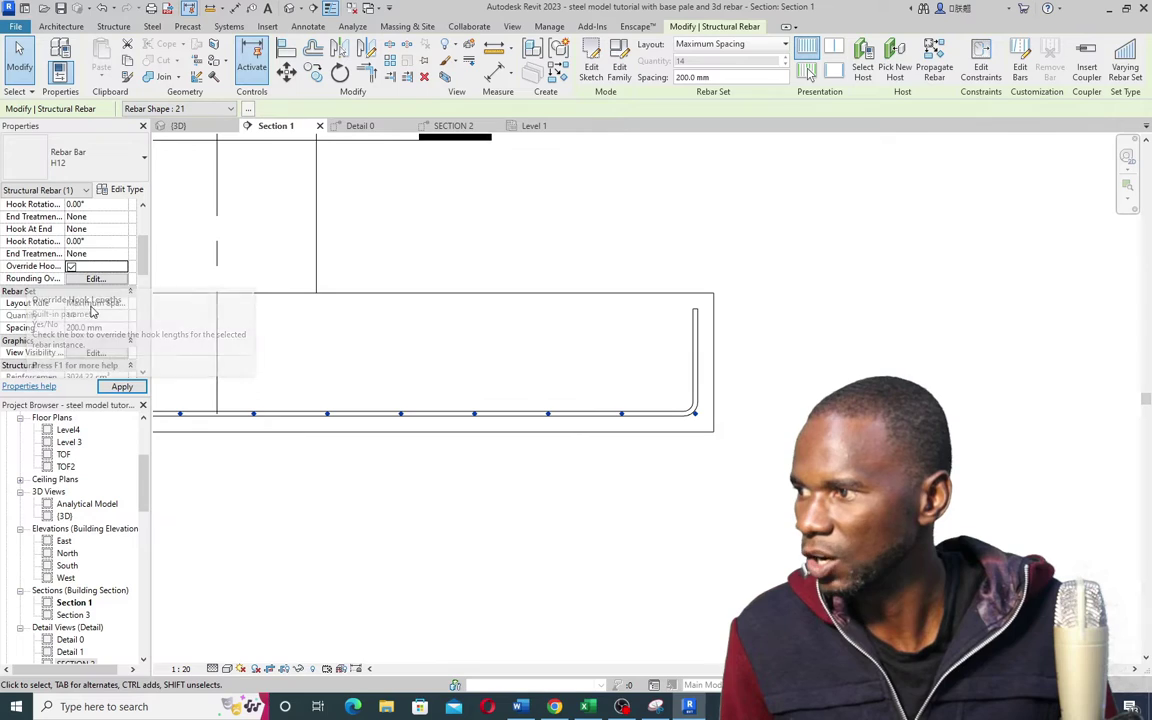
Step: Set dimensions A and C of the perpendicular bottom bars to 100 mm
scroll(100, 262, "down", 5)
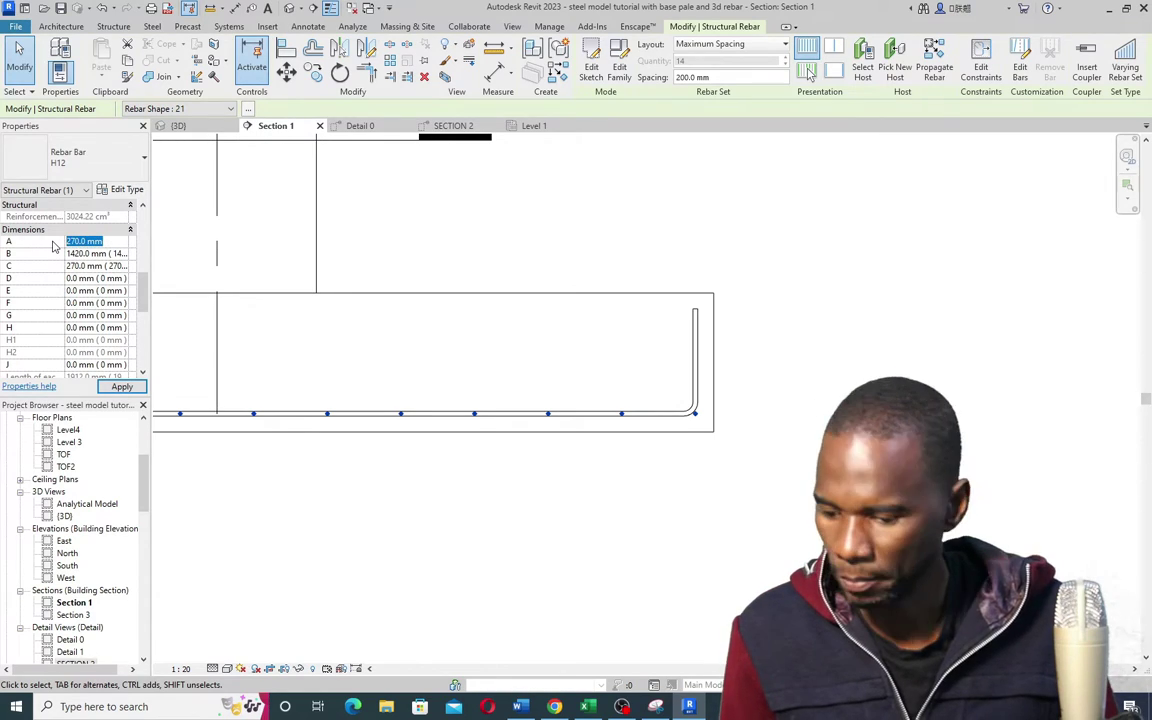
type("10")
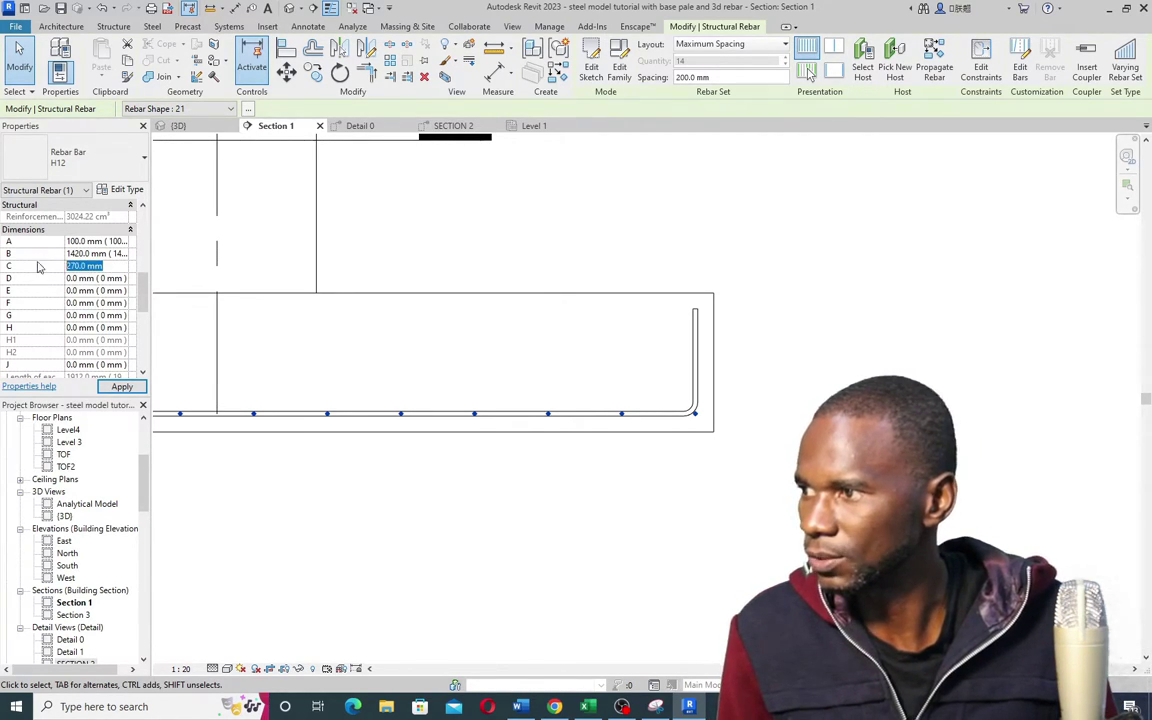
key("Return")
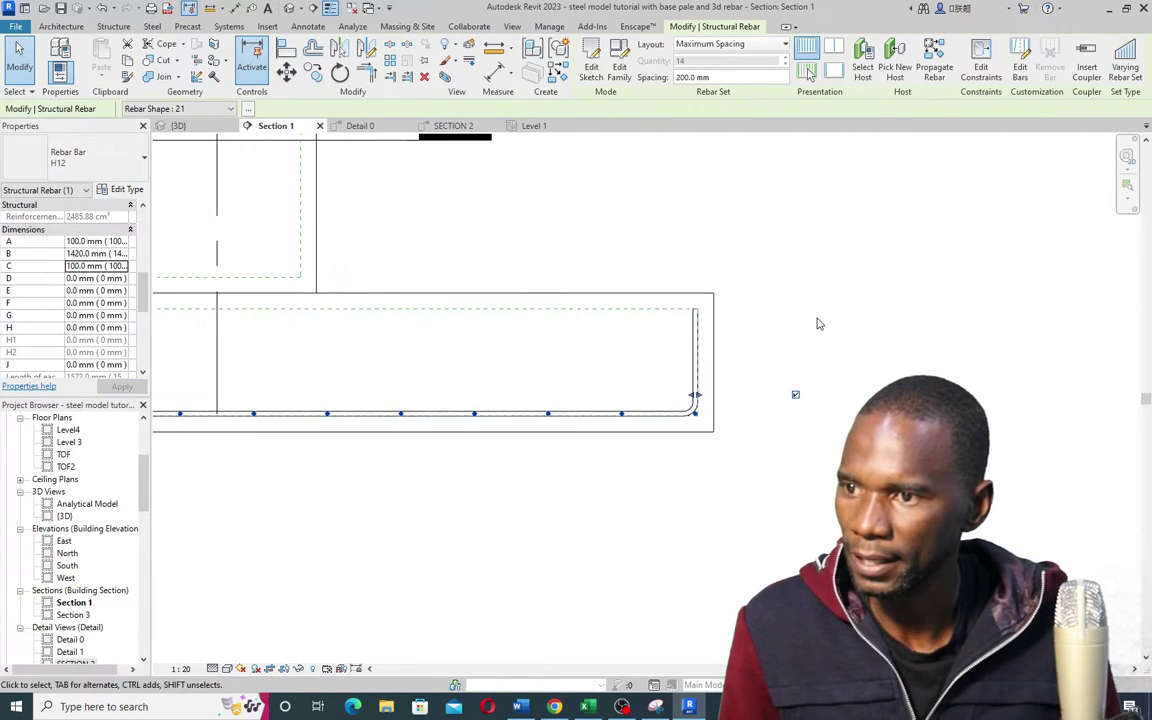
left_click(754, 347)
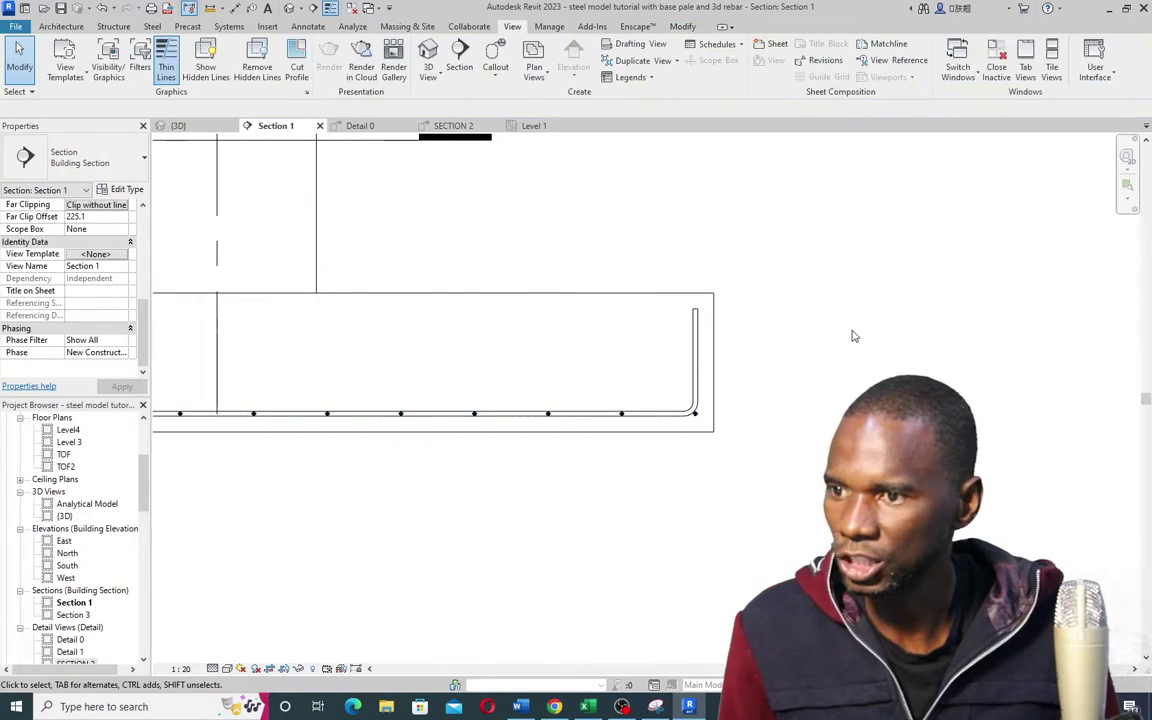
Step: Set dimensions A and C of the U-shaped bar set running along the section to 100 mm
left_click(730, 333)
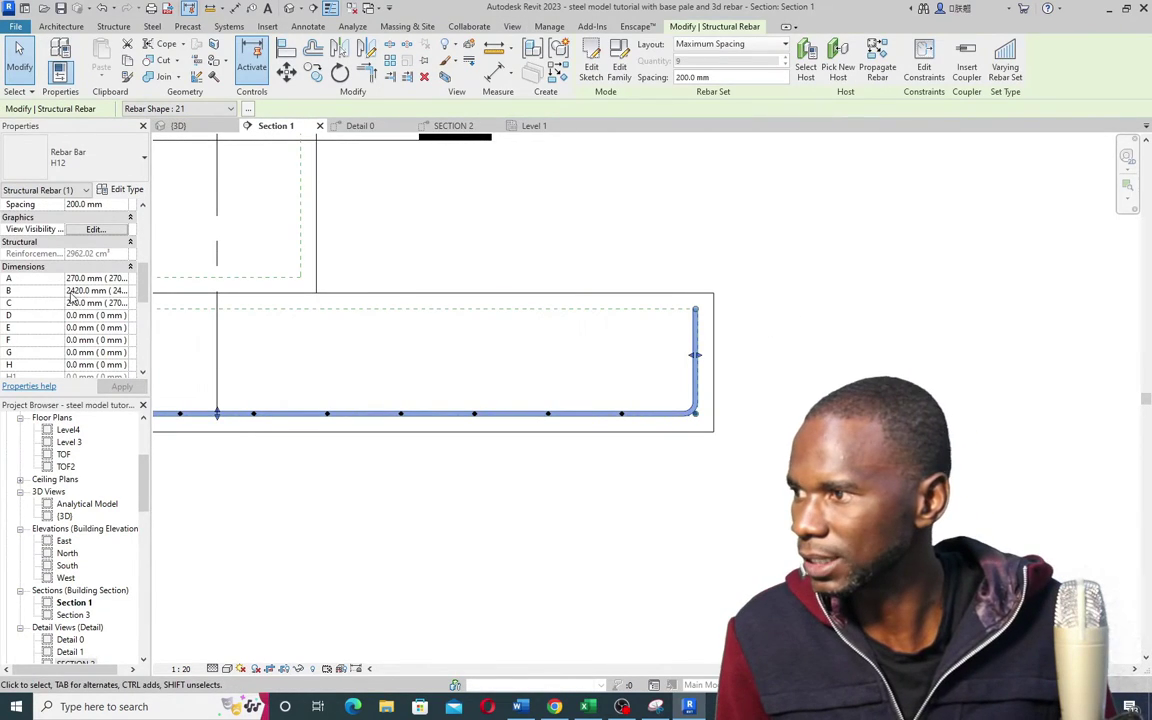
scroll(55, 248, "up", 3)
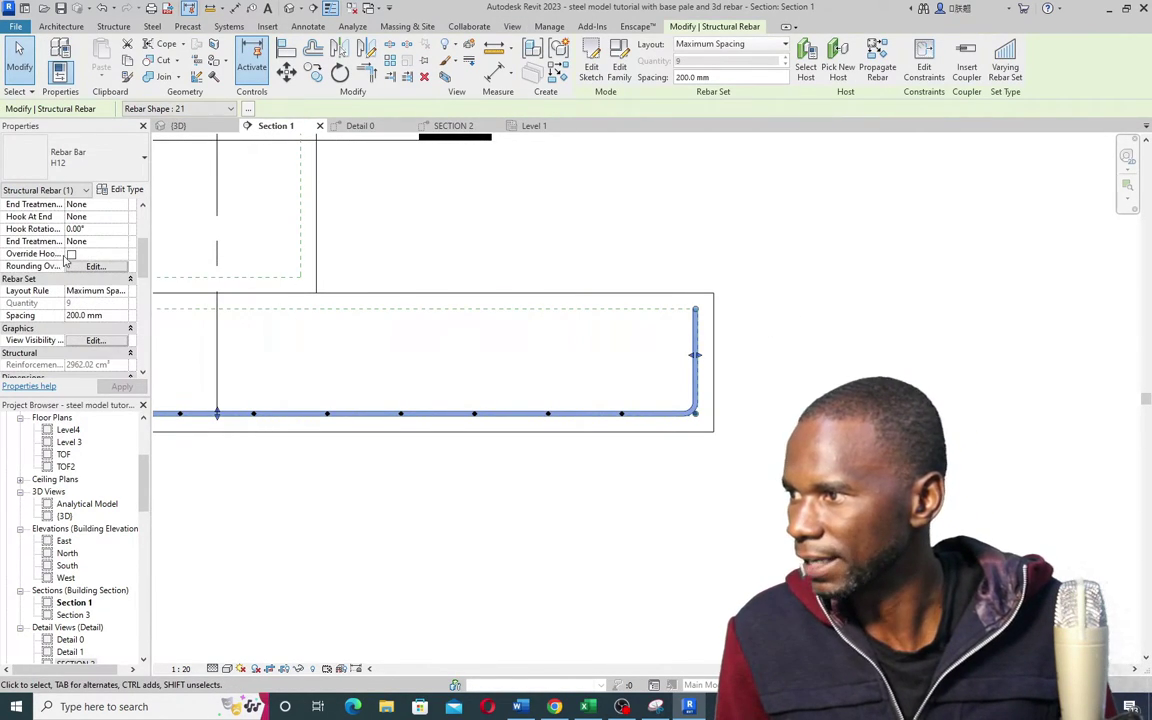
scroll(88, 296, "down", 3)
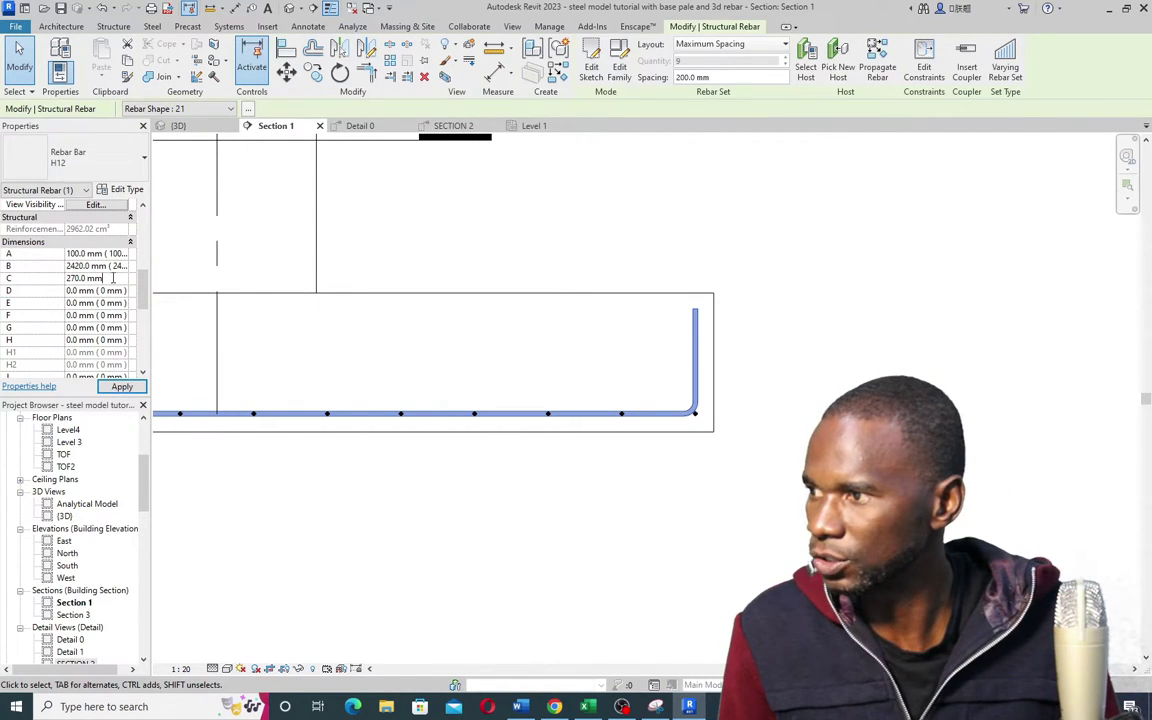
type("100")
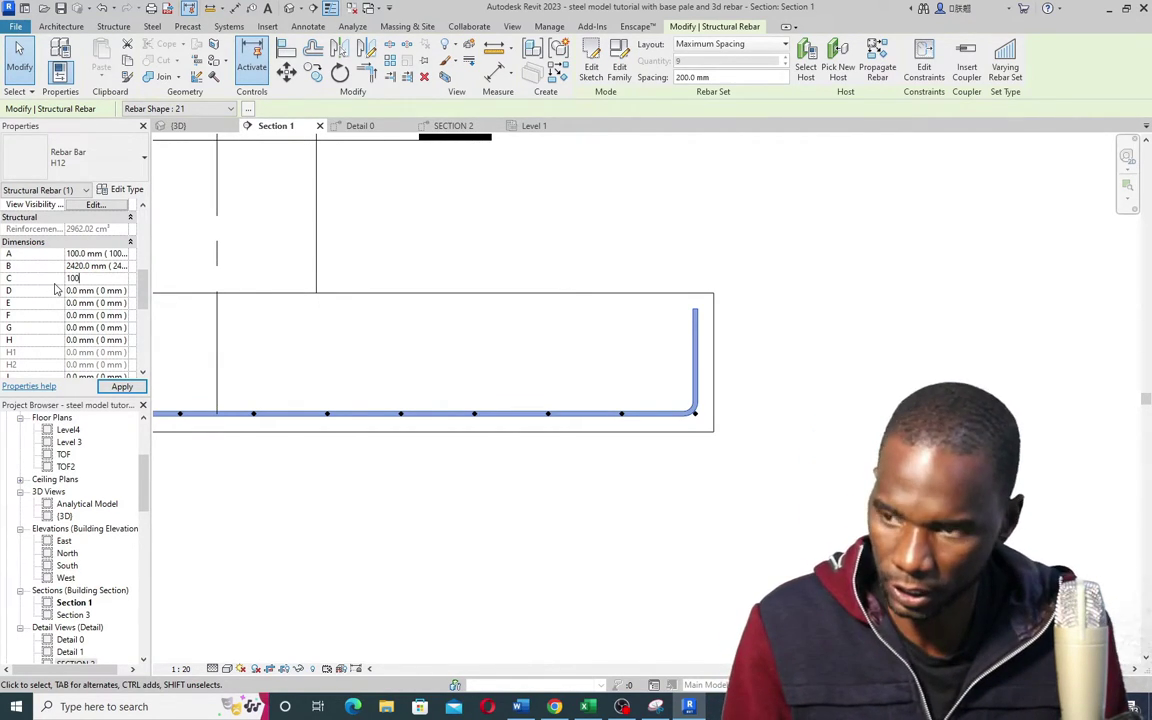
left_click(728, 355)
Step: Examine the shortened bar ends in Section 1 and review the perpendicular bar set's hook, layout and dimension properties
middle_click_drag(610, 445, 652, 418)
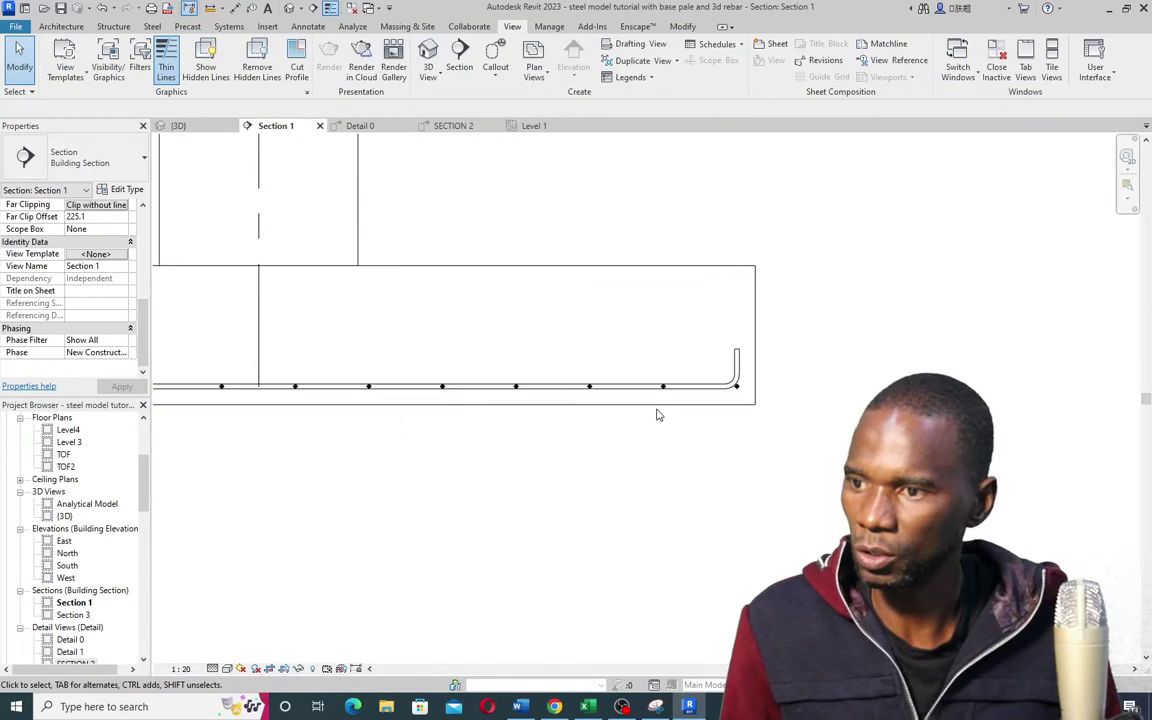
scroll(745, 372, "up", 3)
scroll(694, 393, "down", 3)
scroll(784, 386, "up", 2)
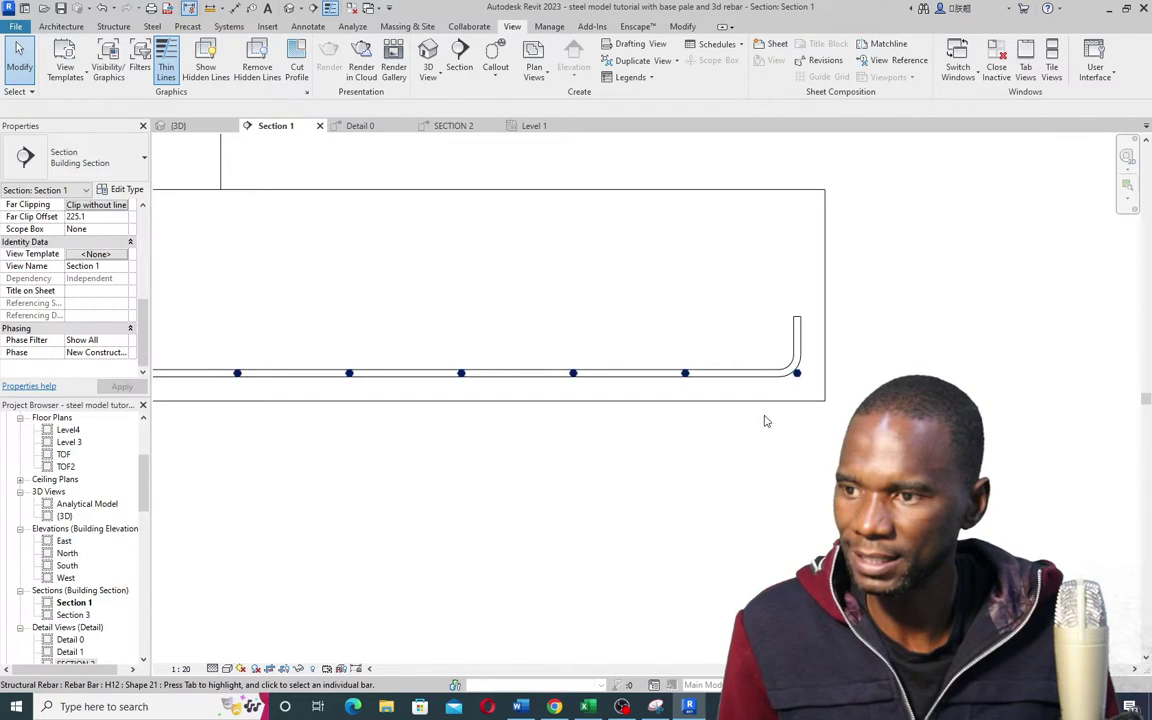
left_click(697, 404)
scroll(790, 386, "down", 2)
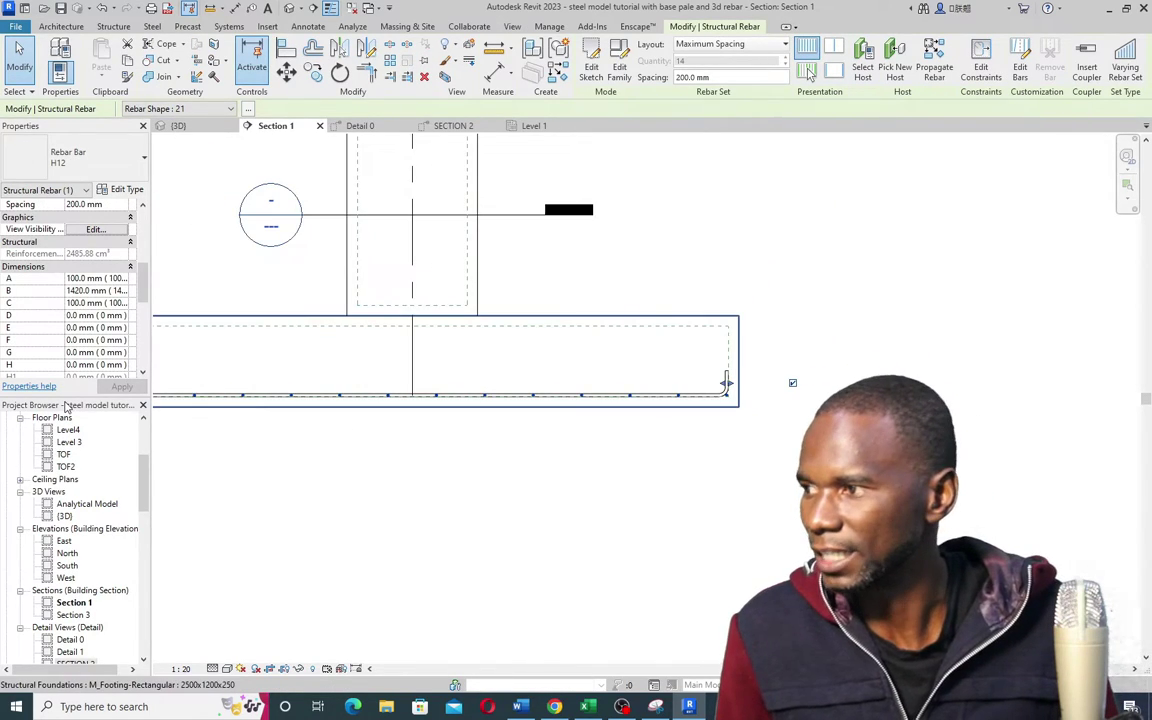
scroll(75, 320, "up", 5)
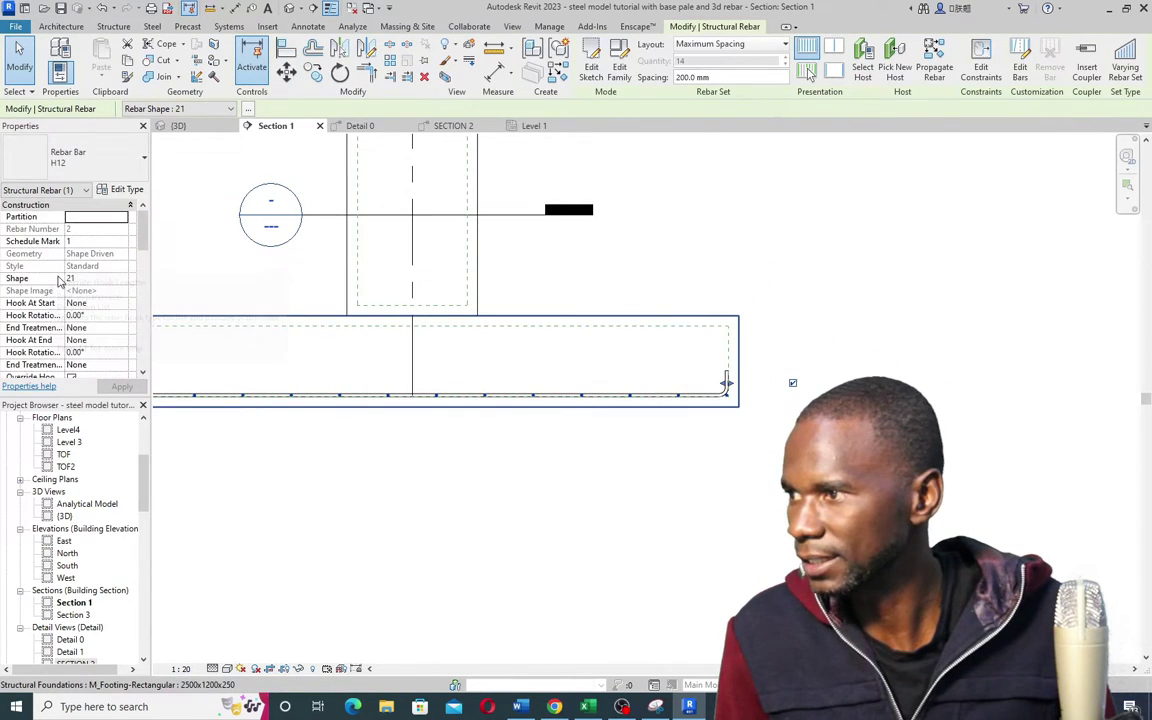
scroll(62, 282, "down", 5)
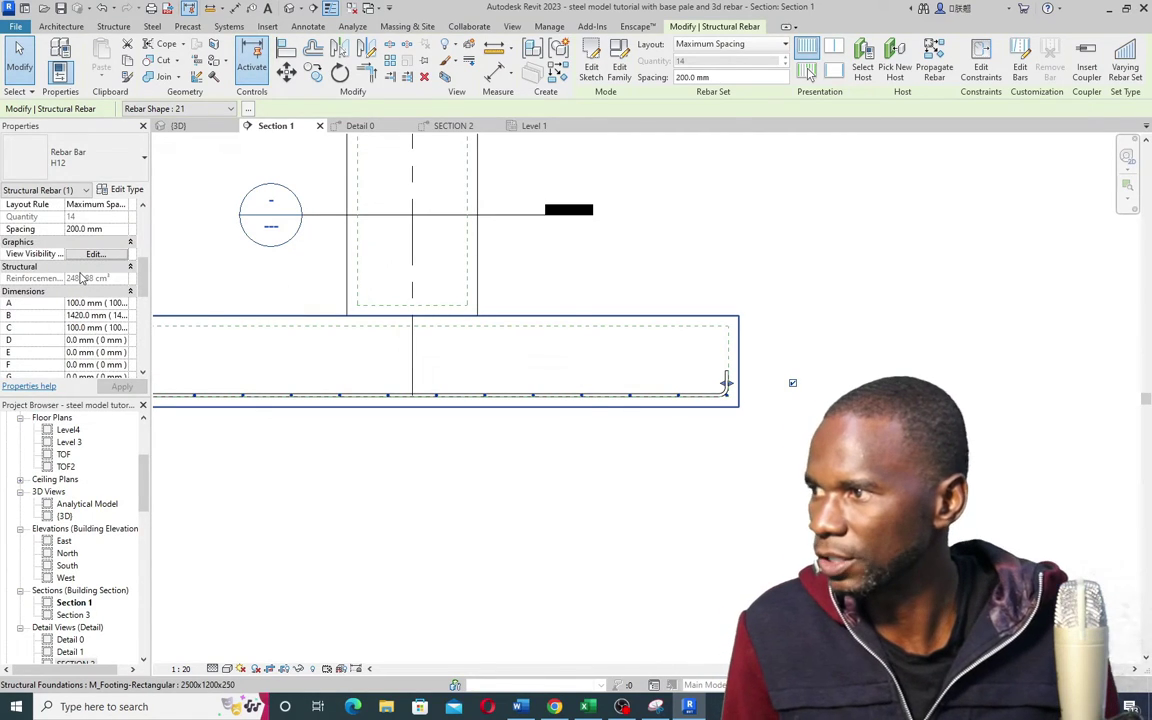
scroll(82, 279, "down", 3)
scroll(88, 278, "up", 3)
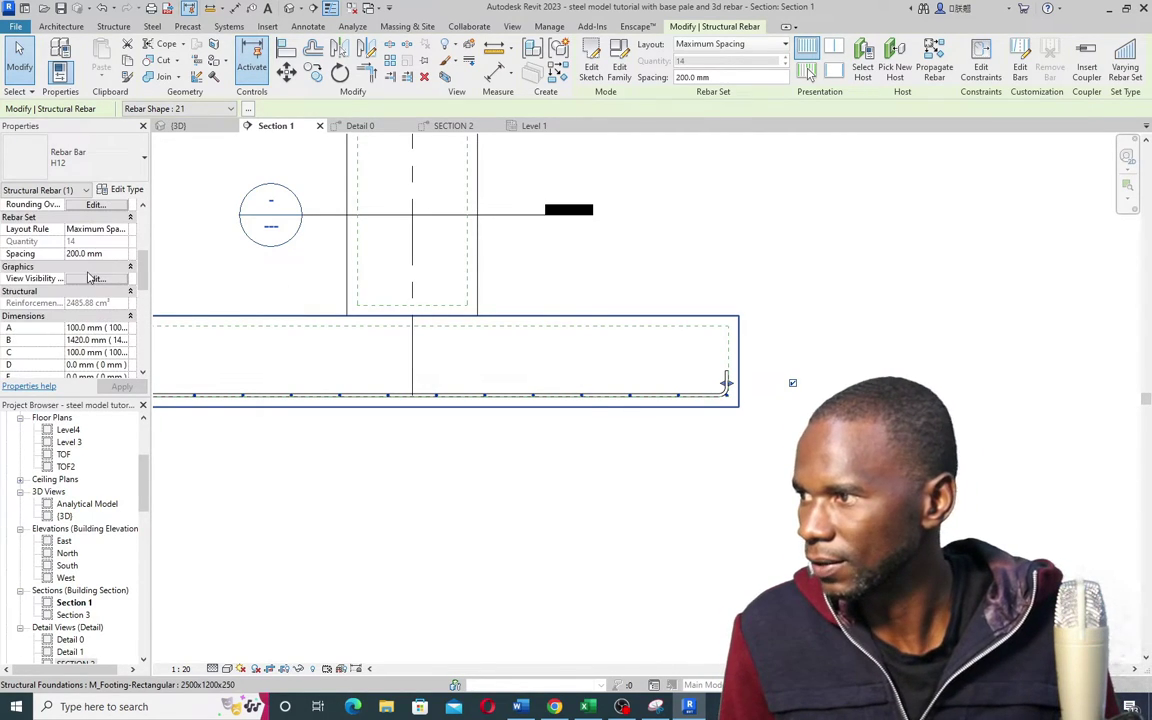
scroll(36, 306, "up", 3)
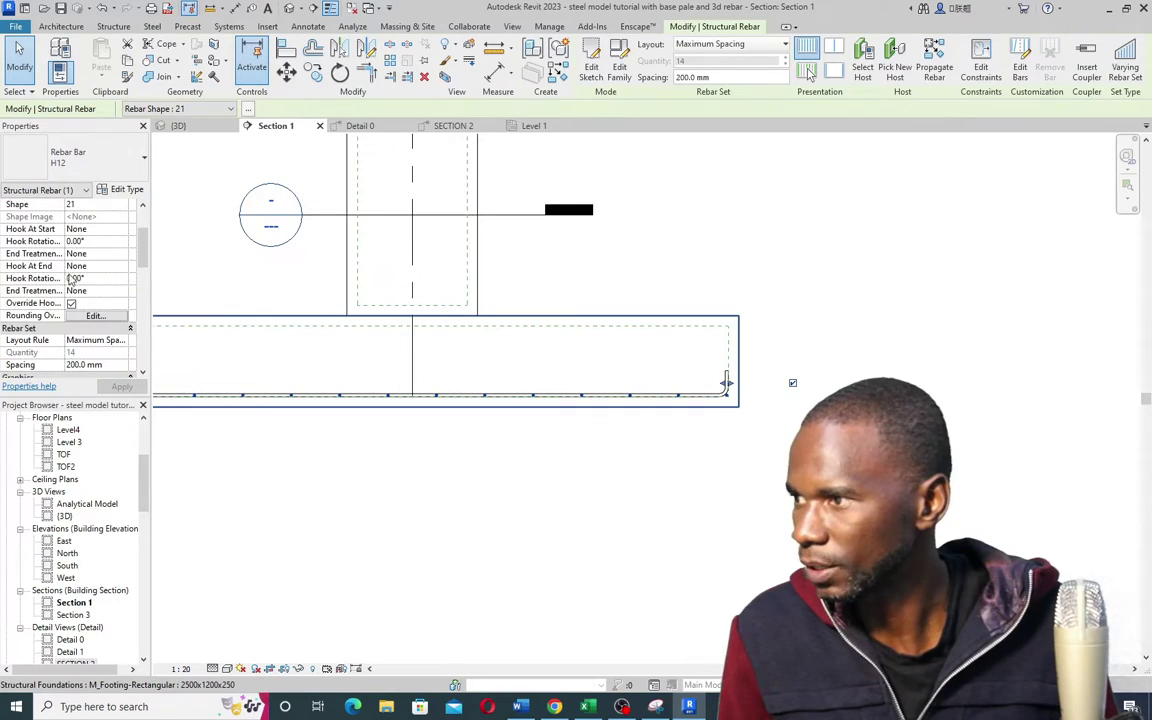
scroll(74, 300, "down", 5)
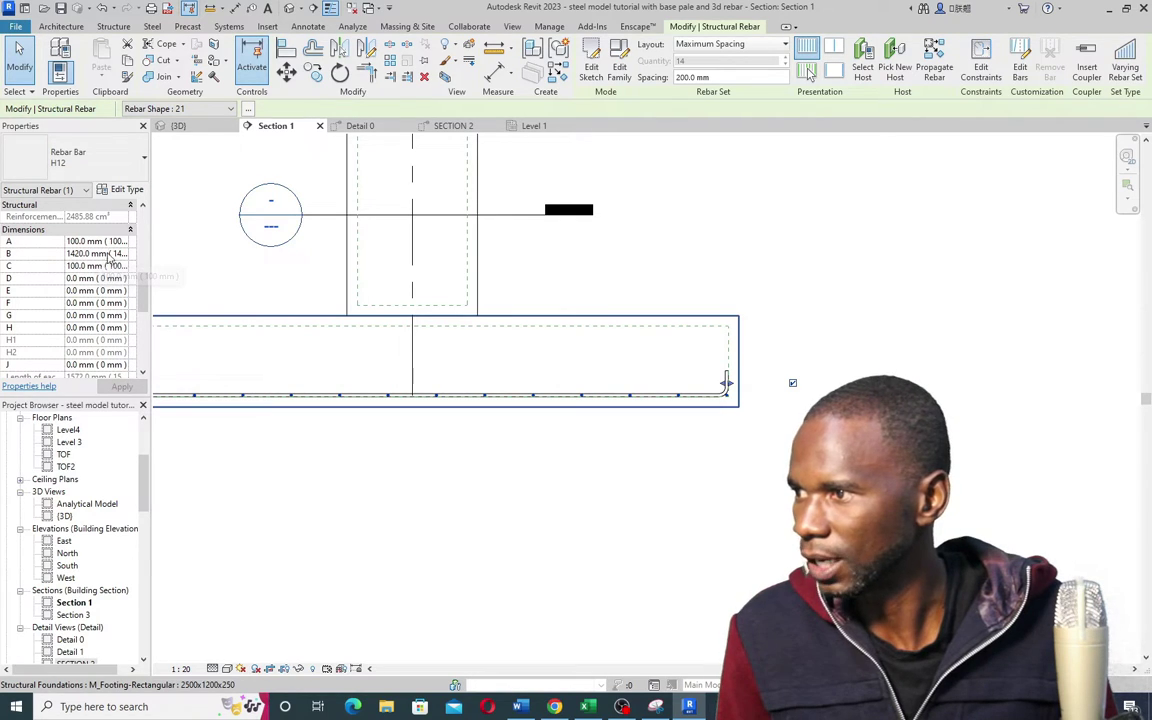
left_click(654, 422)
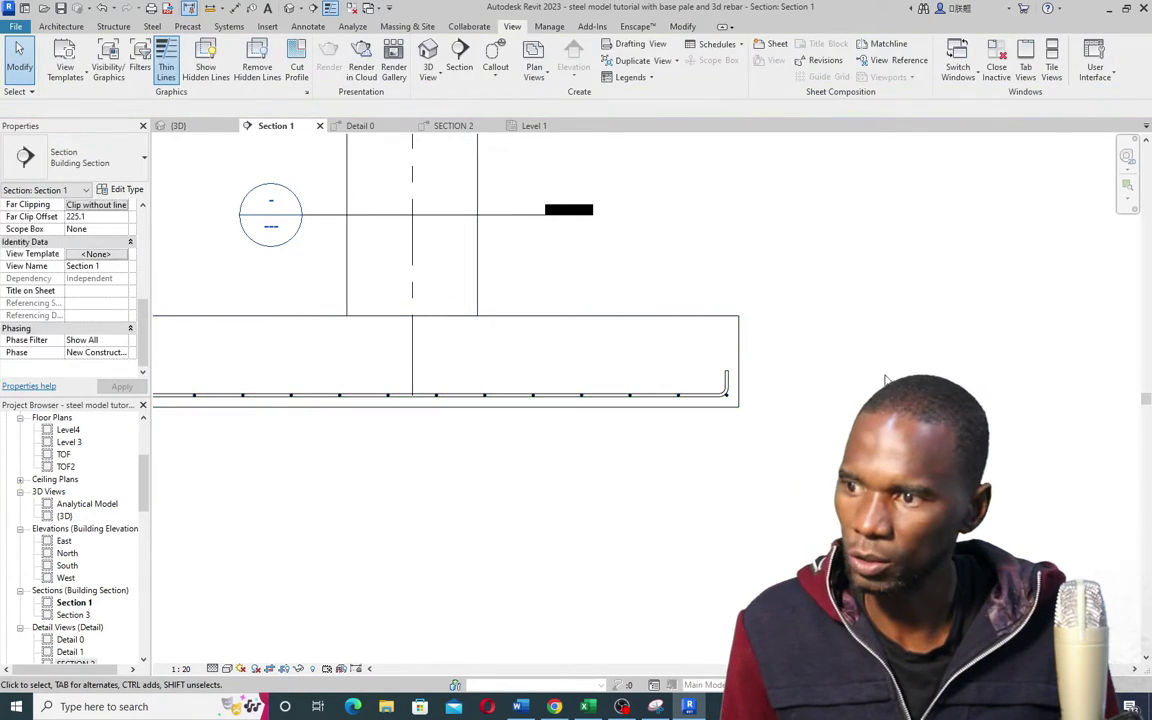
Step: Examine the bottom bar mesh in the 3D view and how the perpendicular bars overlap the long bars in Section 1
left_click(178, 126)
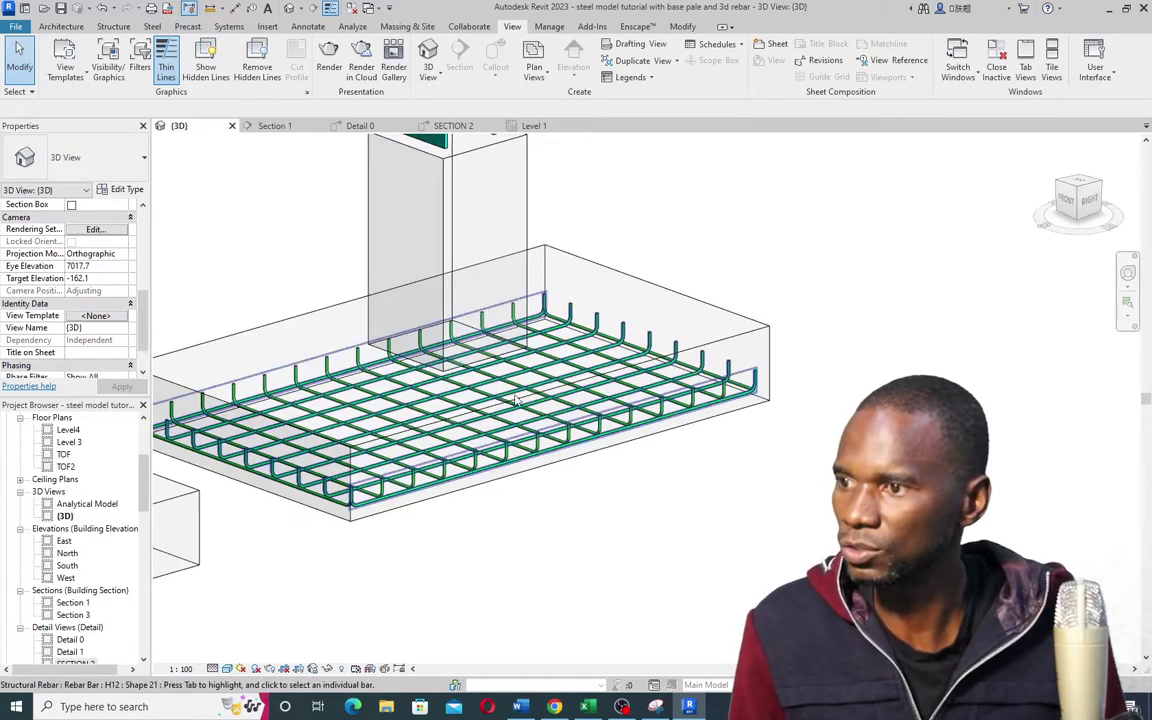
left_click(284, 128)
scroll(663, 406, "up", 5)
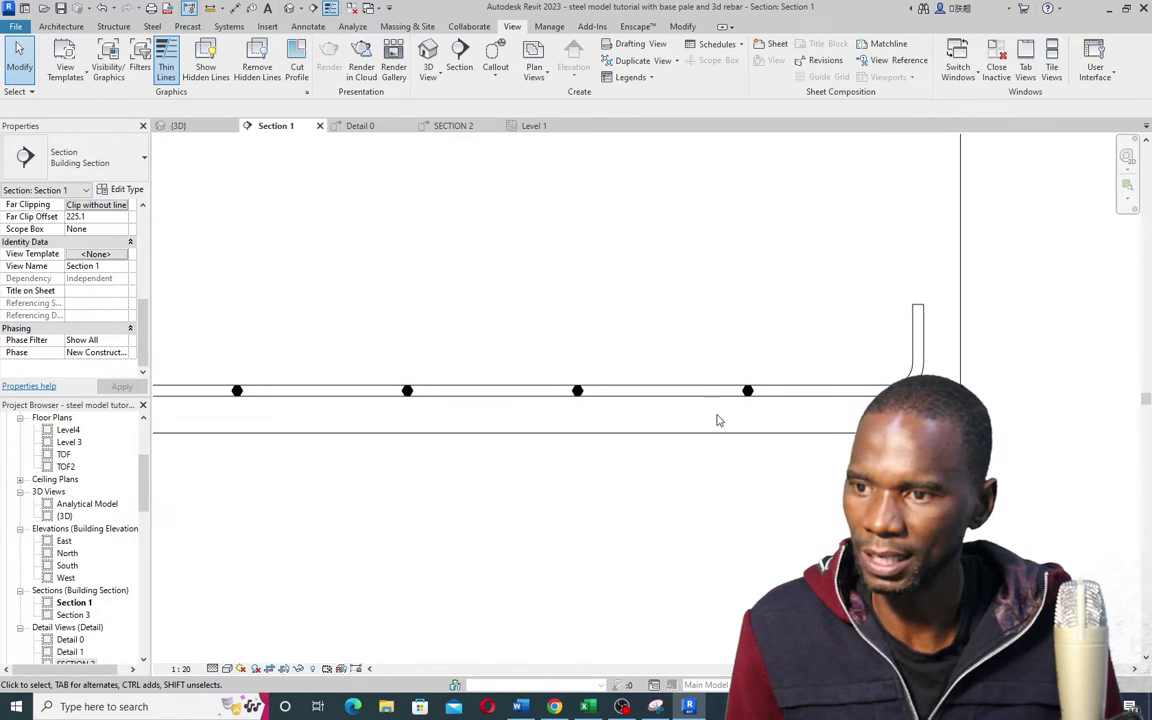
scroll(538, 453, "down", 1)
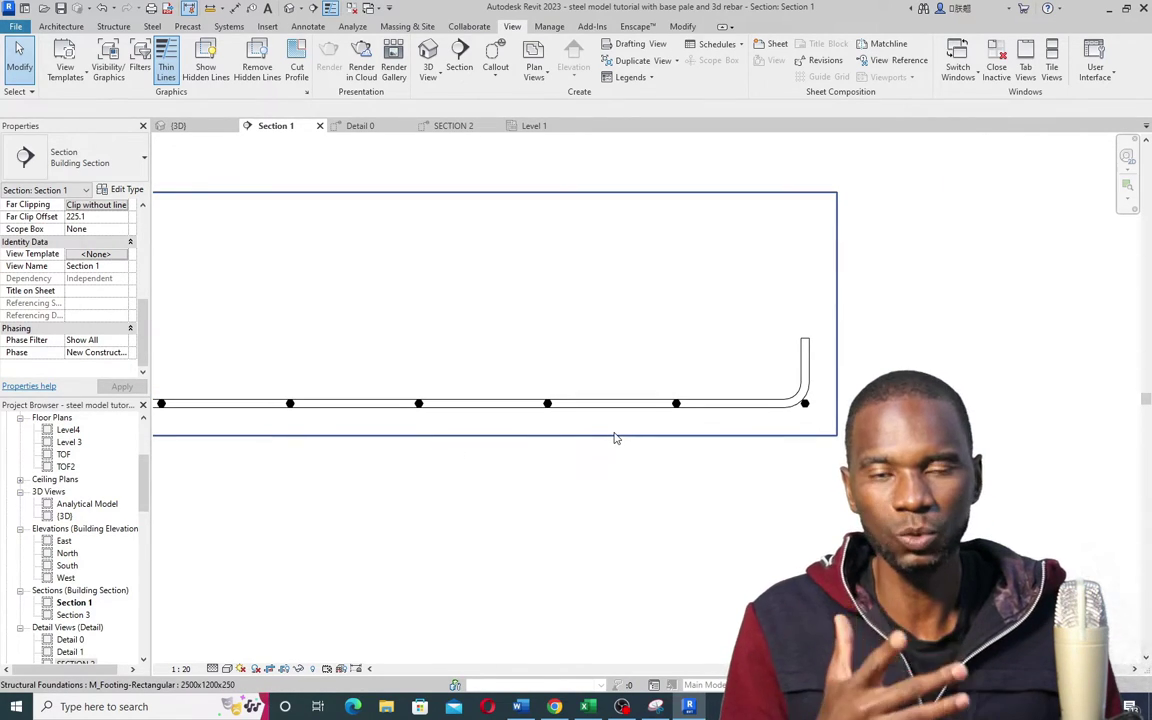
scroll(614, 430, "down", 2)
scroll(690, 432, "up", 2)
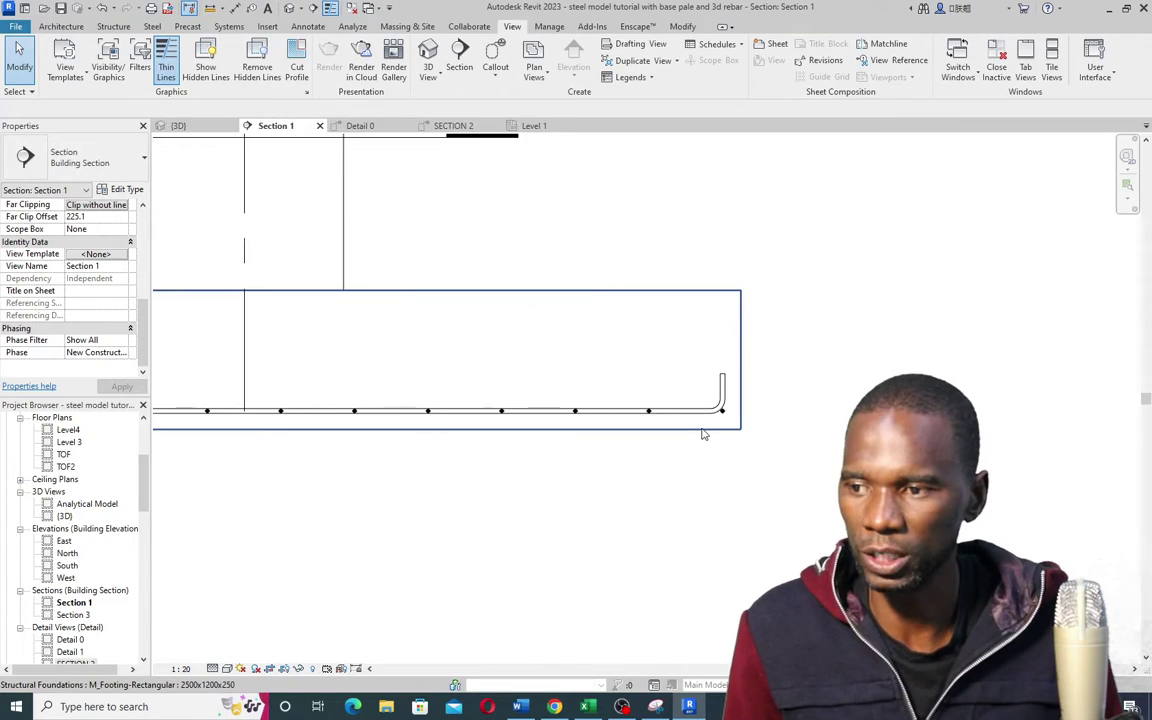
scroll(620, 410, "up", 2)
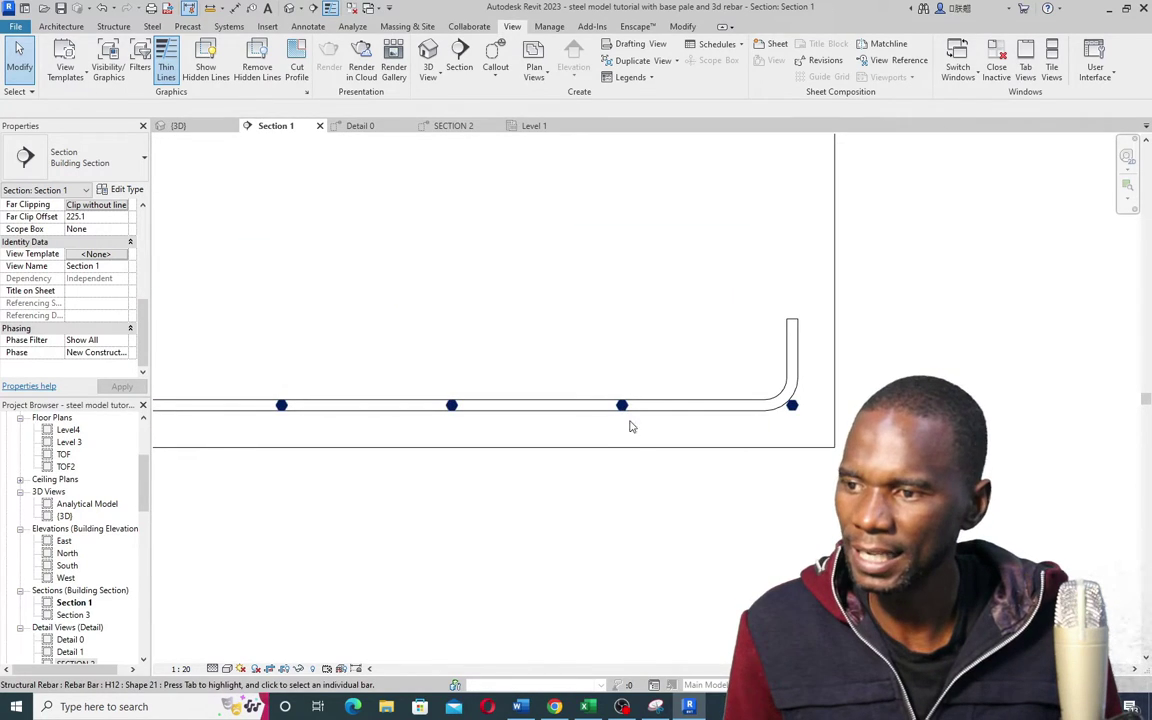
Step: Edit the constraints of the perpendicular H12 bottom bar set, giving its bottom segment an offset of -12 mm from the footing's bottom cover
left_click(627, 420)
scroll(398, 424, "down", 2)
scroll(514, 424, "up", 3)
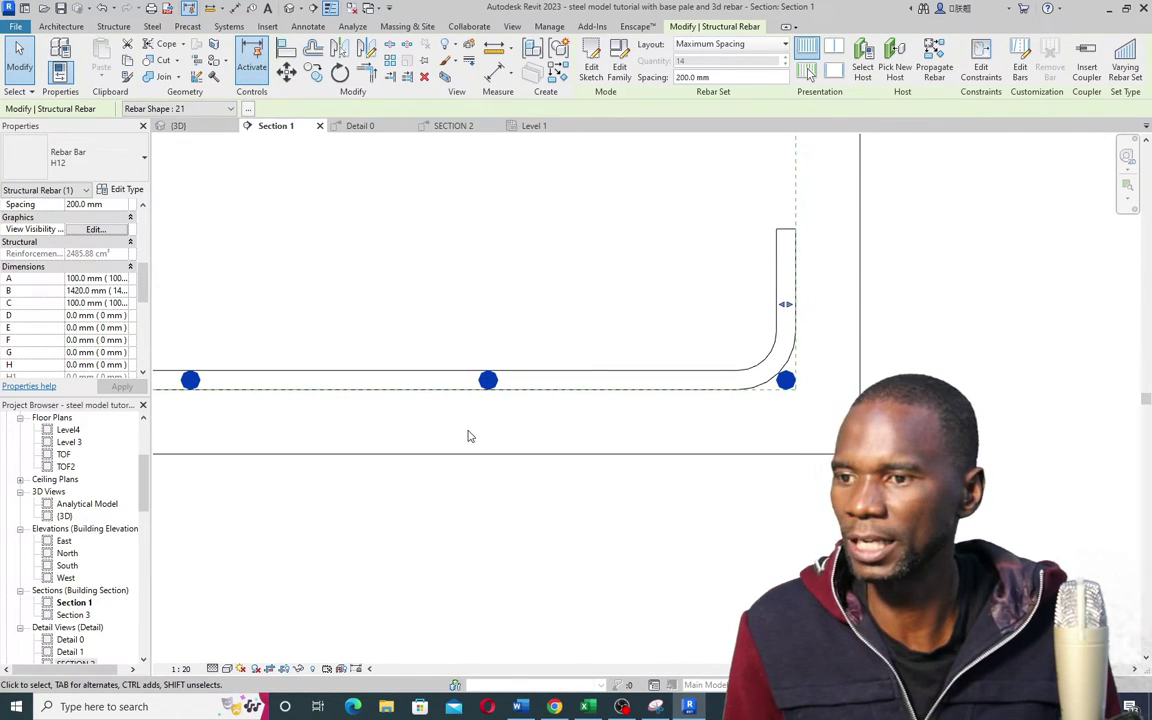
scroll(455, 395, "down", 1)
scroll(455, 395, "down", 1)
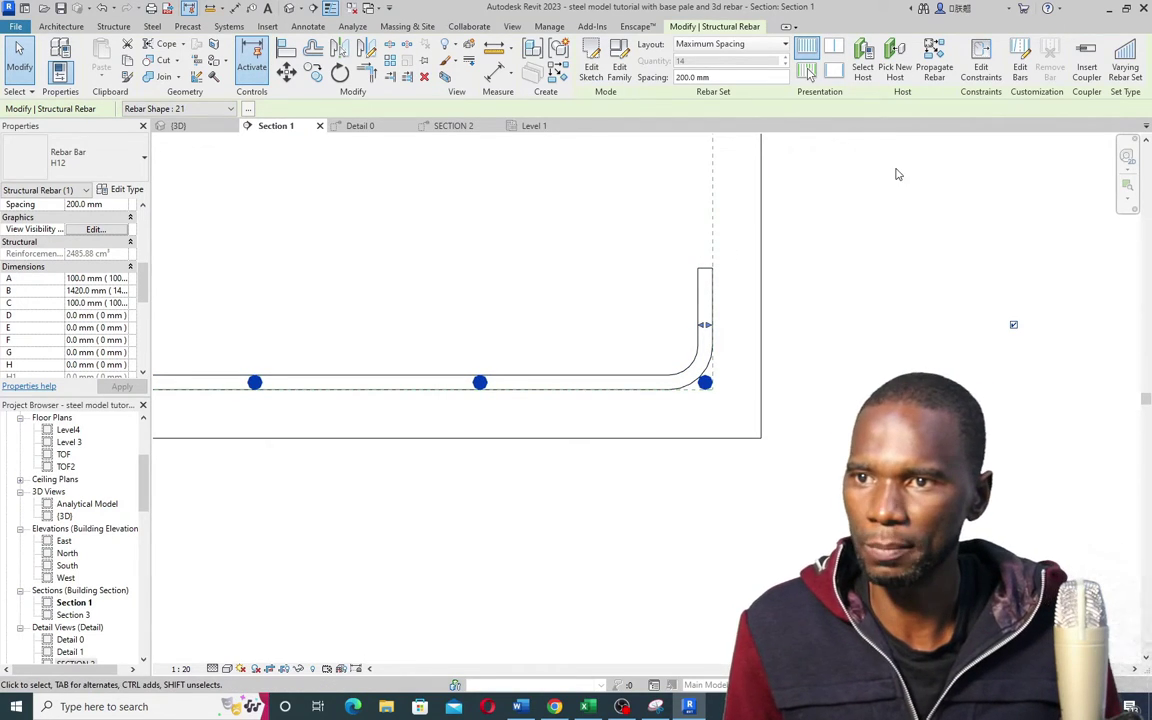
left_click(978, 72)
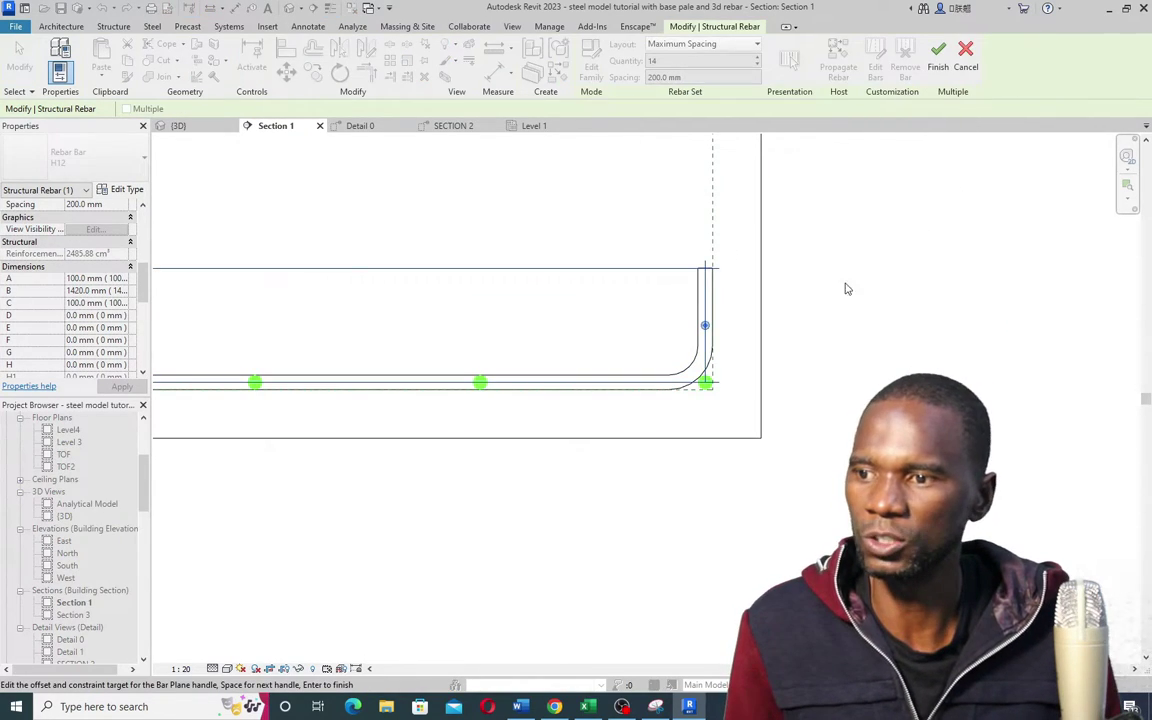
scroll(869, 265, "down", 1)
scroll(419, 378, "up", 2)
scroll(465, 347, "up", 2)
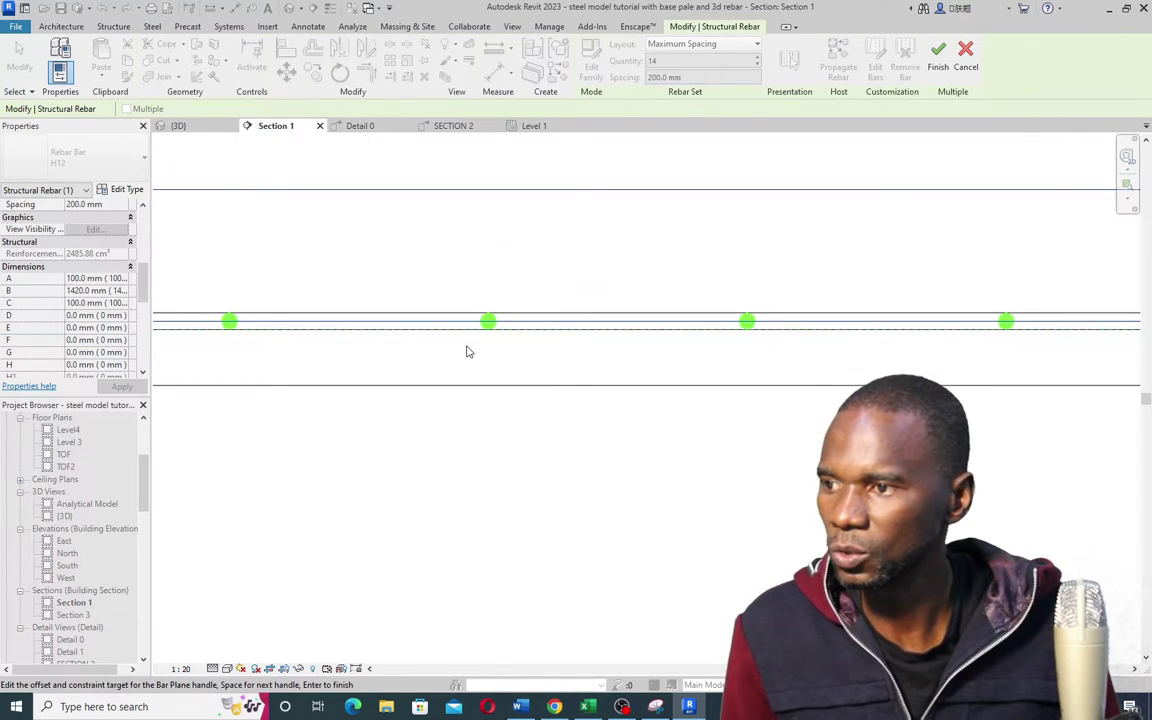
left_click(529, 326)
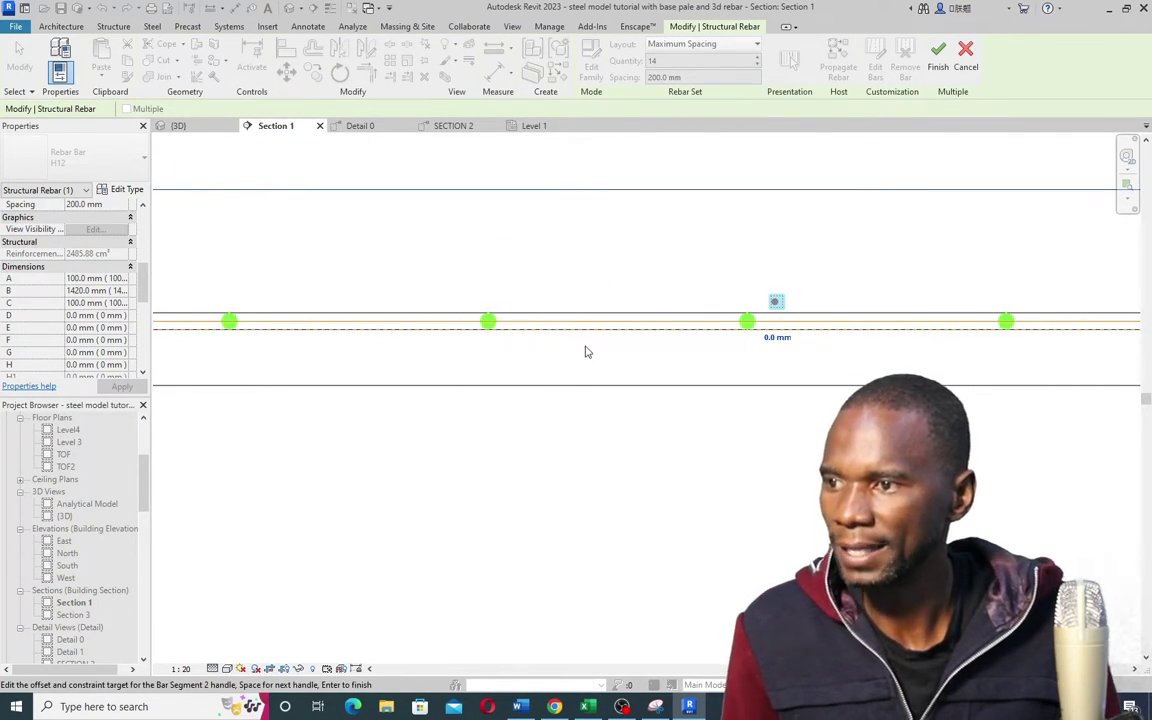
scroll(813, 334, "up", 2)
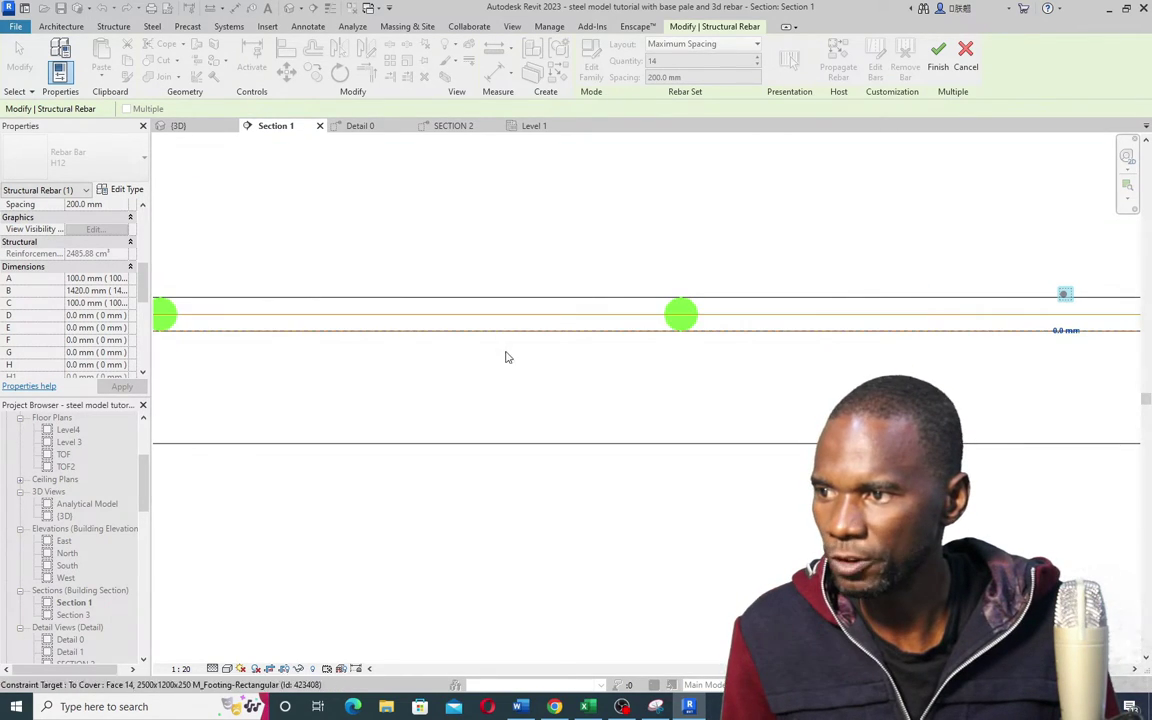
scroll(432, 401, "down", 4)
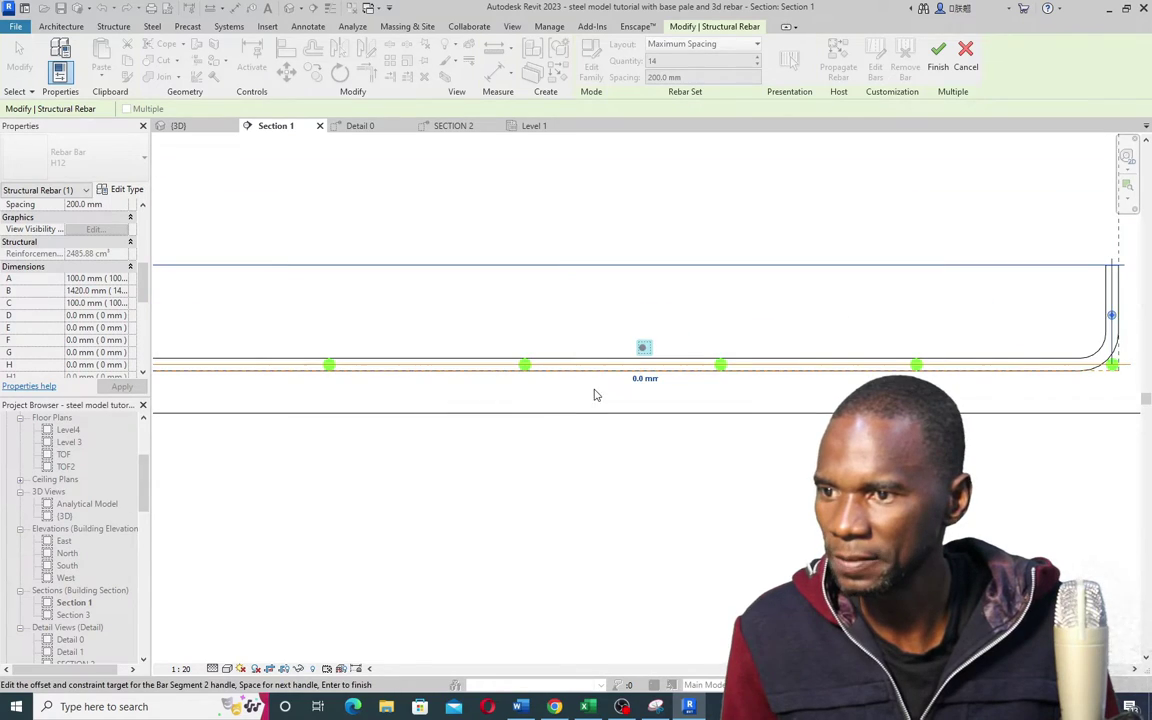
scroll(651, 396, "up", 2)
left_click(736, 370)
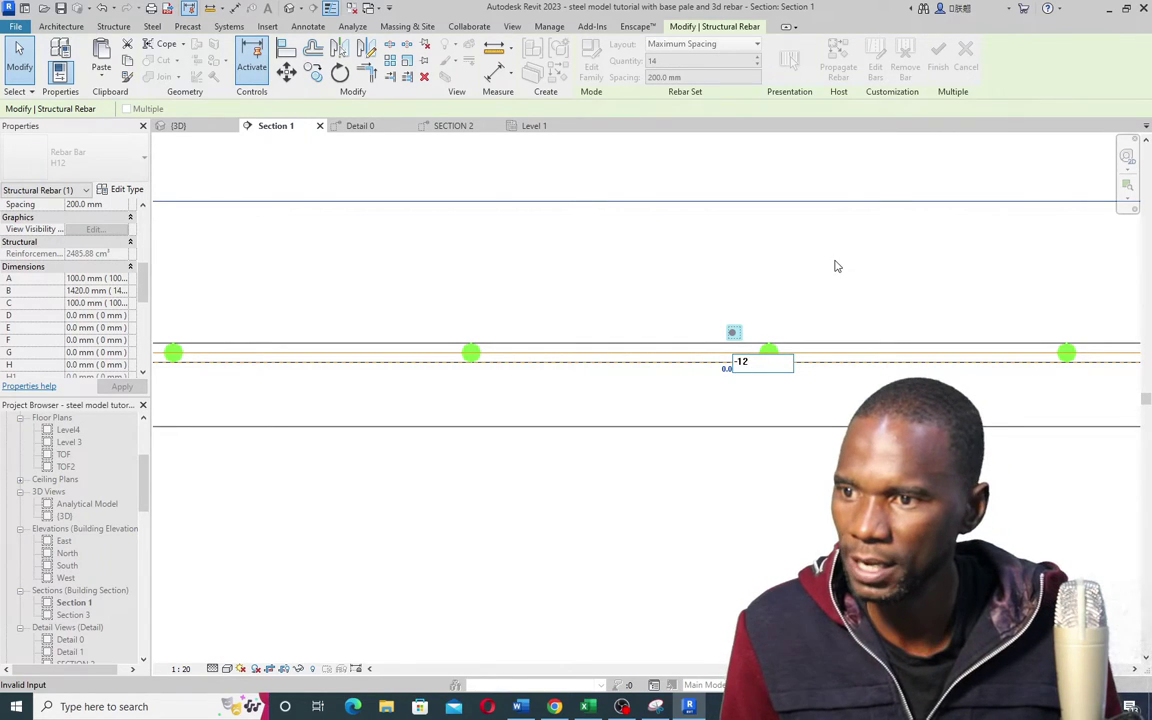
type("-12")
key("Return")
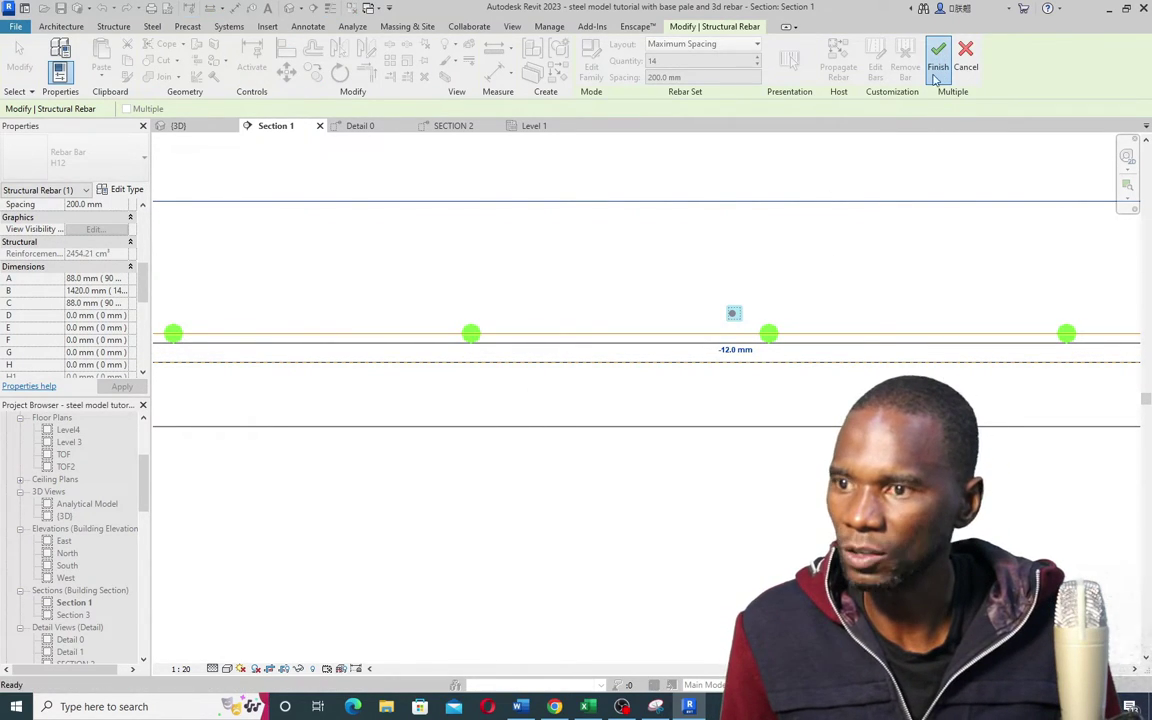
scroll(530, 419, "down", 5)
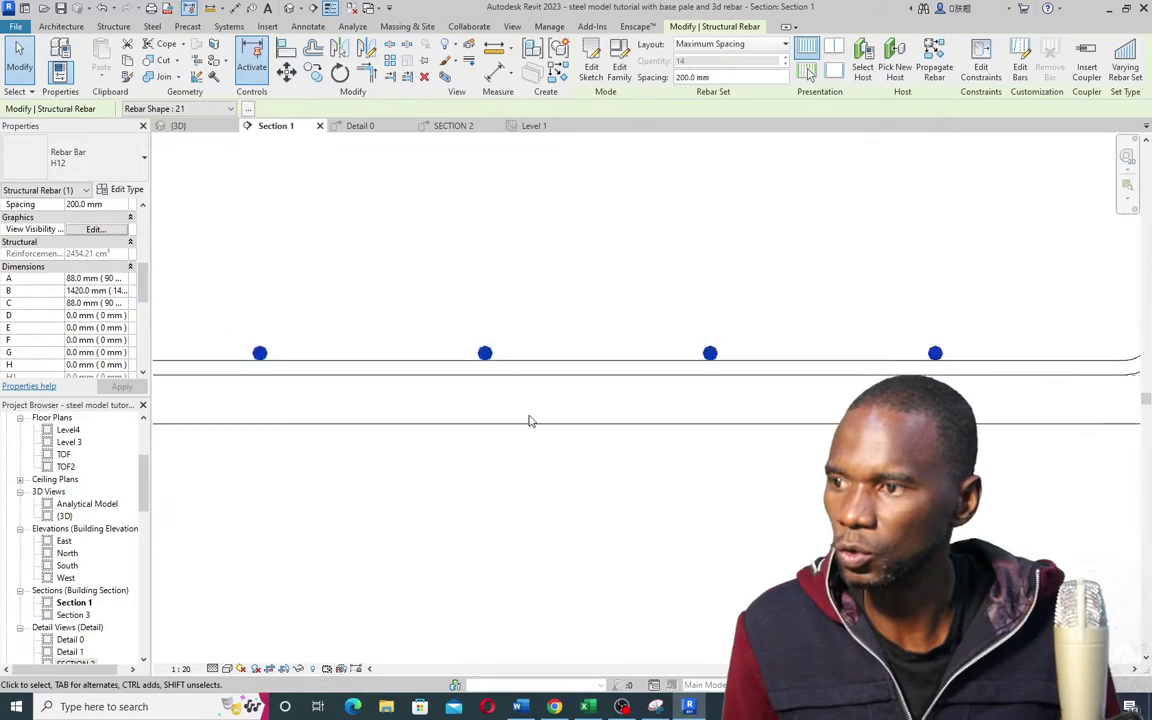
scroll(661, 366, "down", 1)
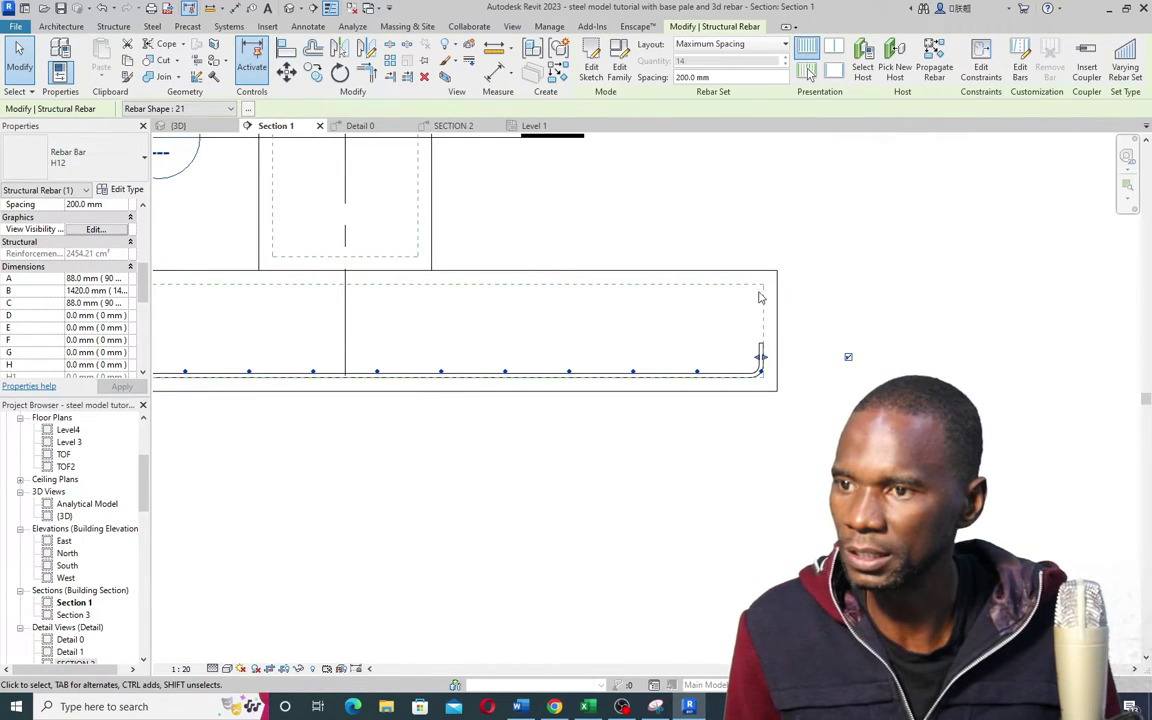
scroll(715, 370, "down", 2)
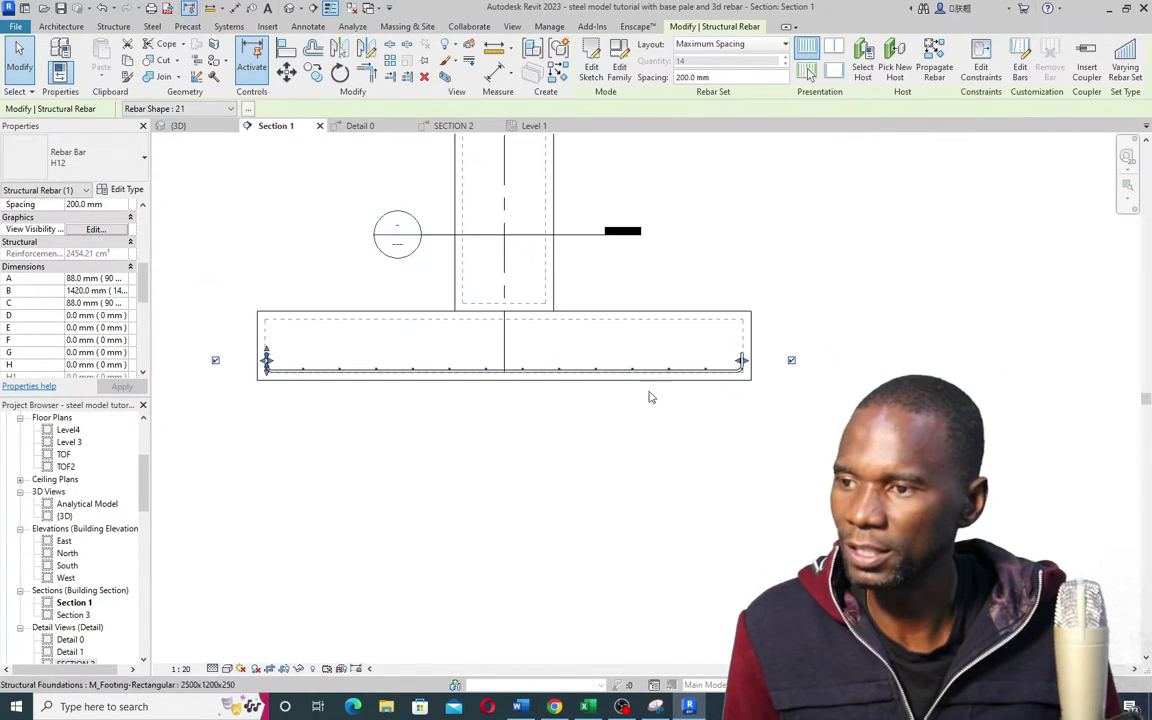
scroll(720, 375, "up", 4)
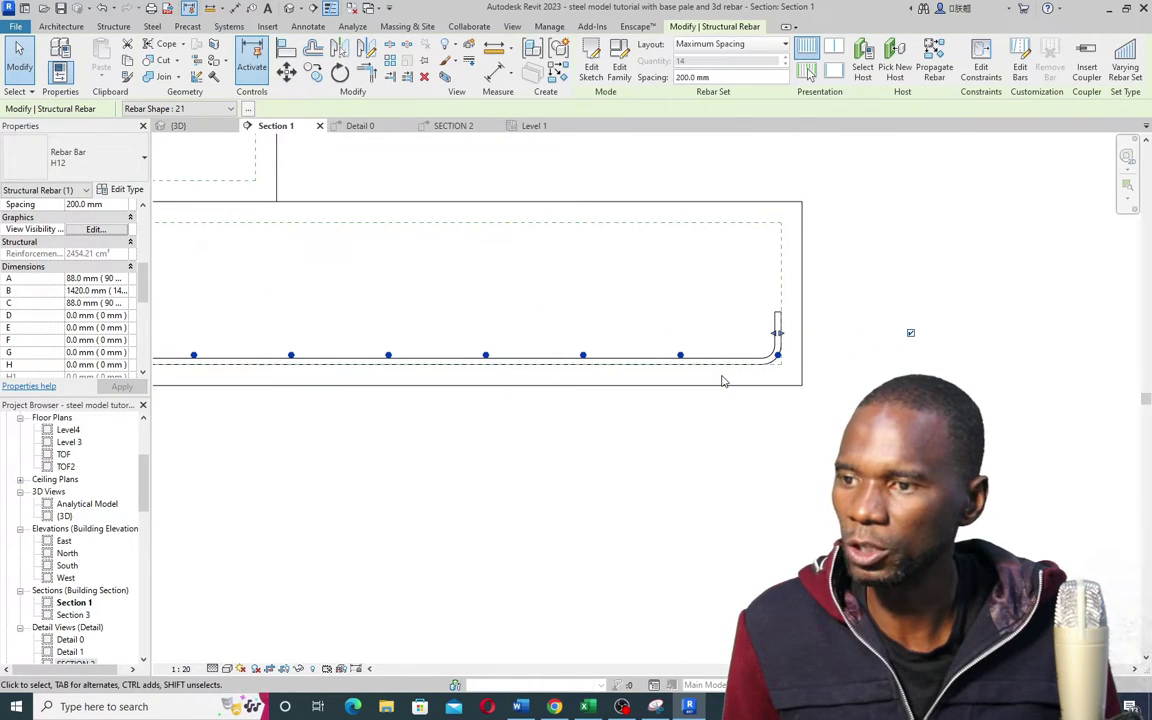
scroll(690, 385, "down", 3)
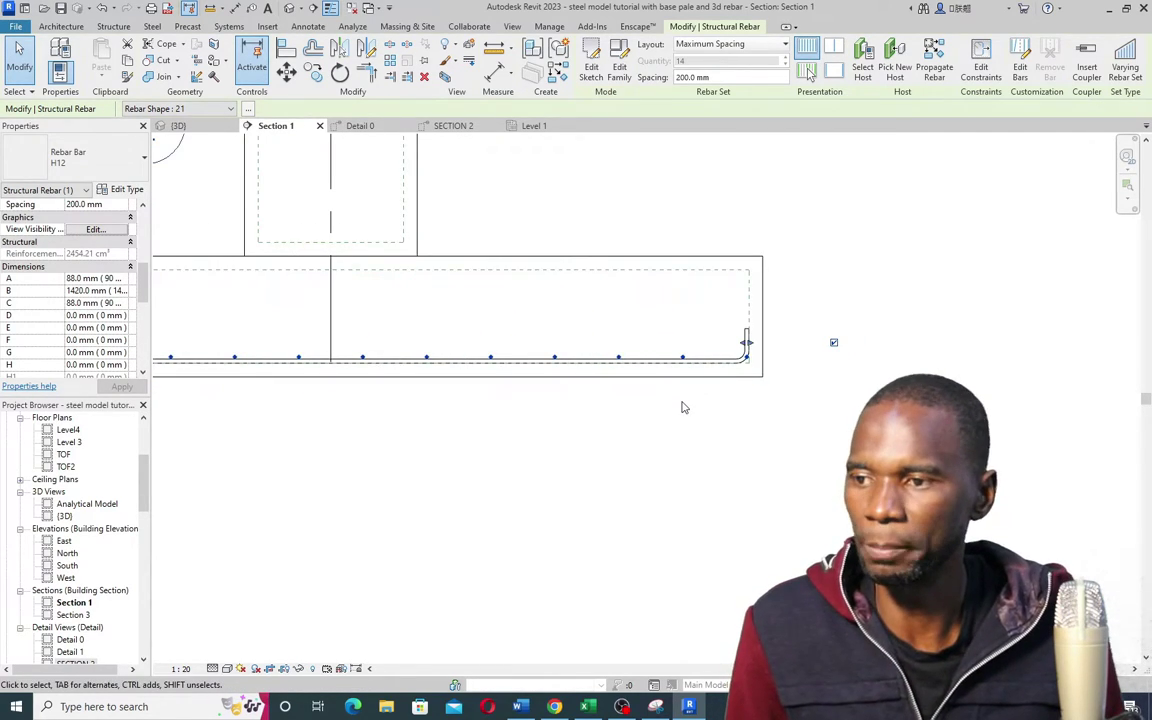
left_click(787, 302)
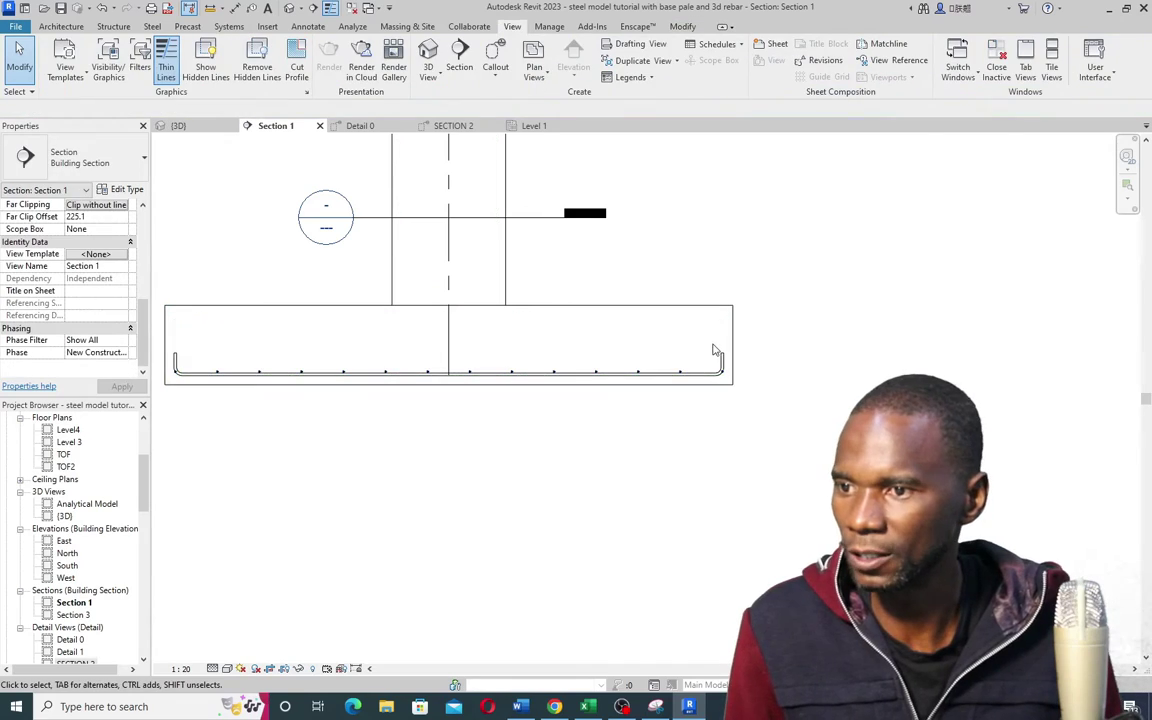
Step: Pull both ends of the perpendicular bar set's distribution inward so the outermost bars sit just inside the long bars' bends
scroll(760, 378, "up", 4)
scroll(770, 380, "up", 2)
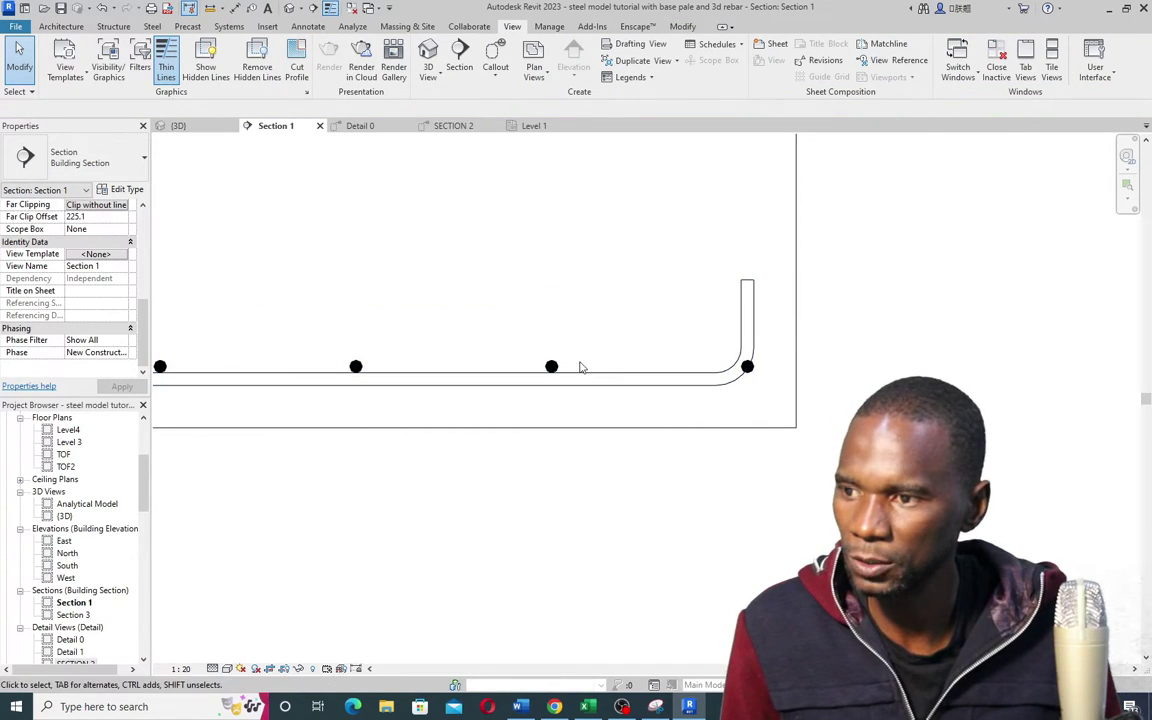
left_click(551, 366)
left_click_drag(747, 324, 705, 326)
scroll(705, 326, "down", 5)
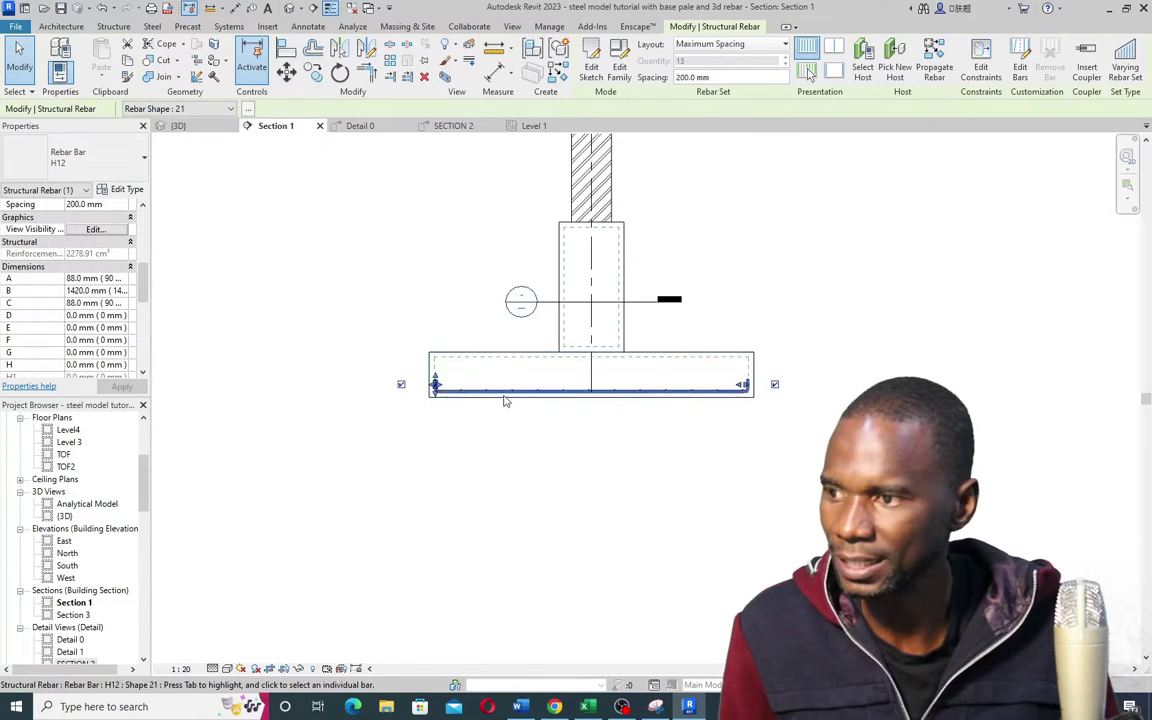
scroll(470, 392, "up", 5)
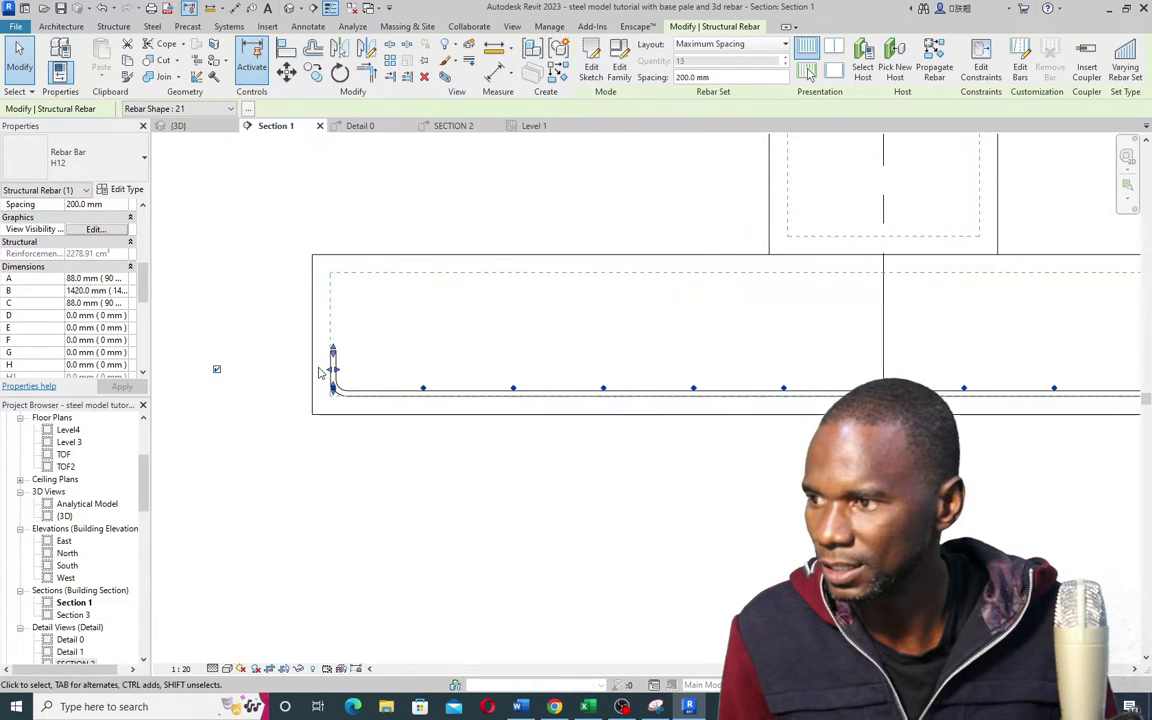
left_click_drag(337, 372, 350, 373)
key("Escape")
scroll(434, 350, "down", 5)
scroll(625, 386, "up", 2)
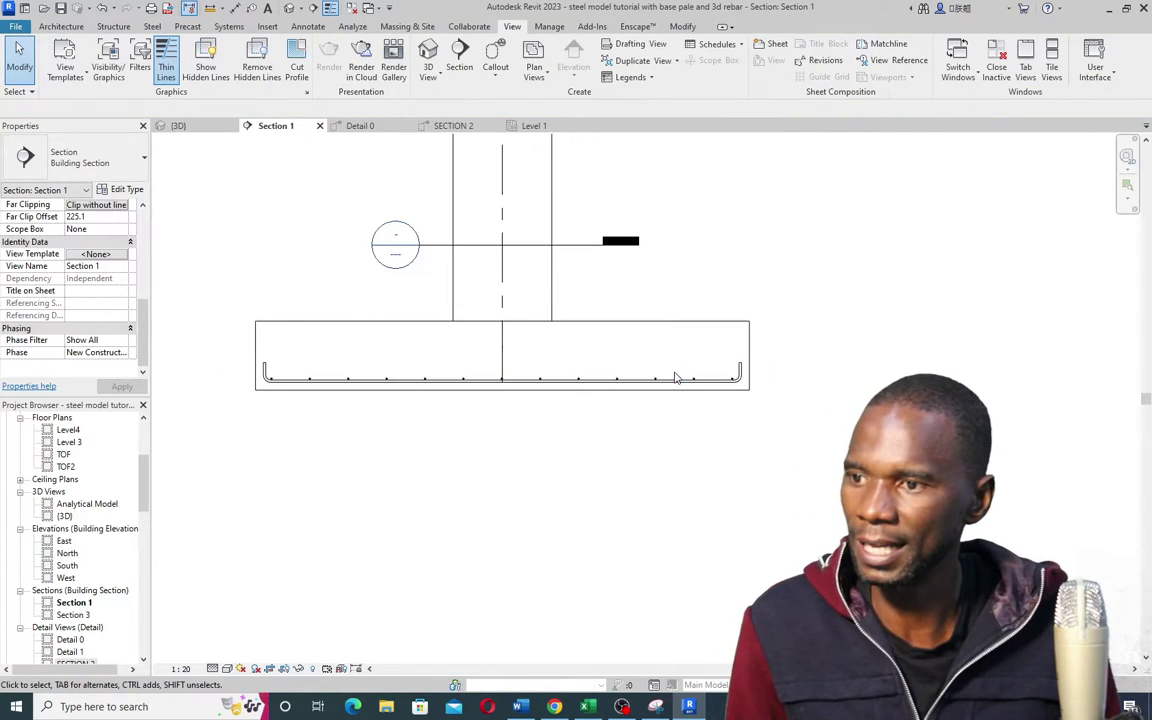
Step: Examine the adjusted bottom mesh in the 3D view and the end of the long bars in Section 1
left_click(190, 126)
middle_click_drag(300, 300, 438, 401, "shift")
scroll(438, 401, "down", 5)
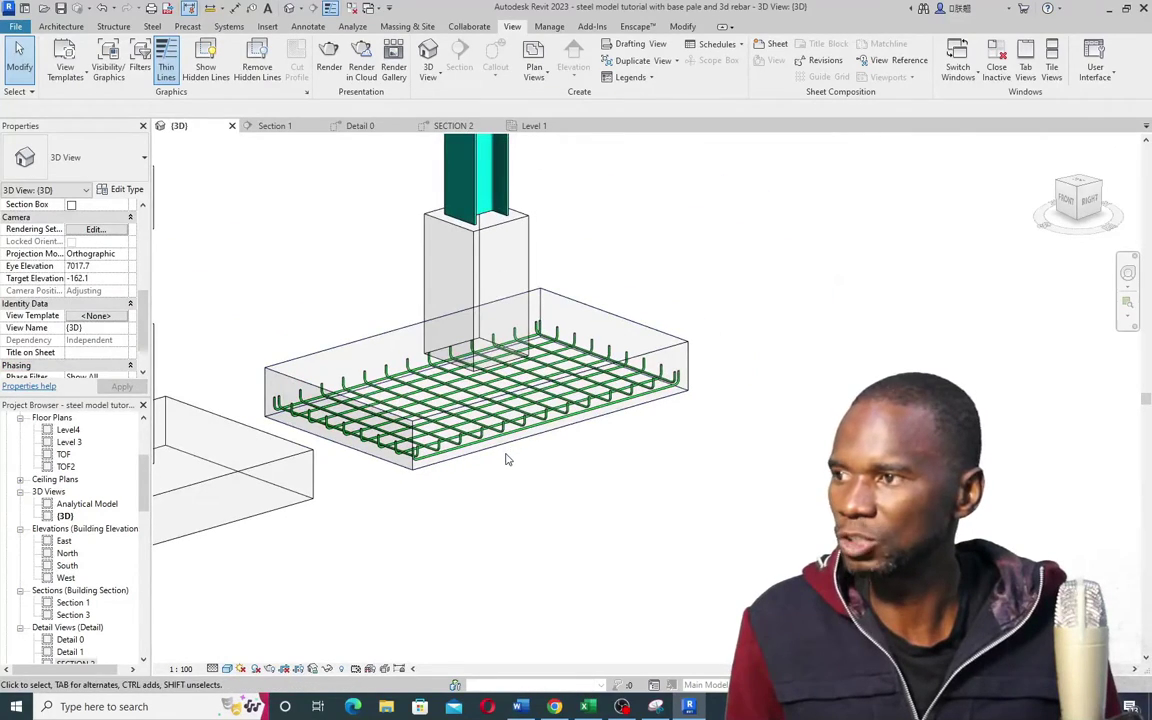
left_click(285, 131)
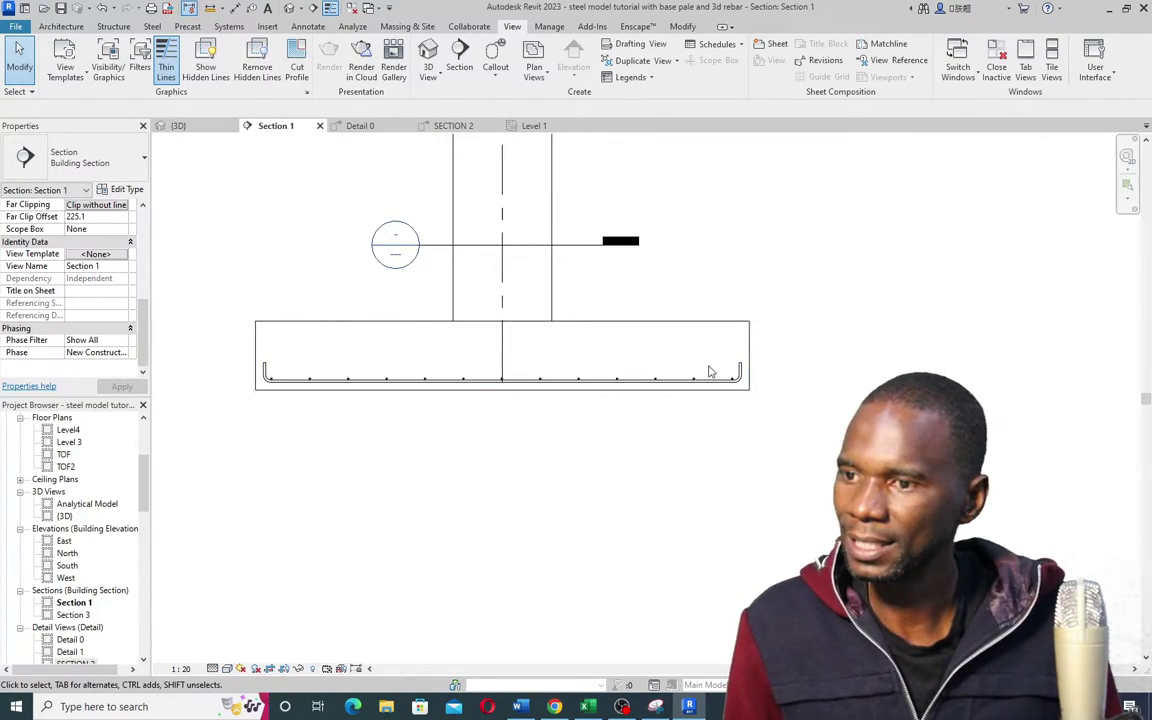
scroll(711, 390, "up", 4)
scroll(706, 413, "up", 1)
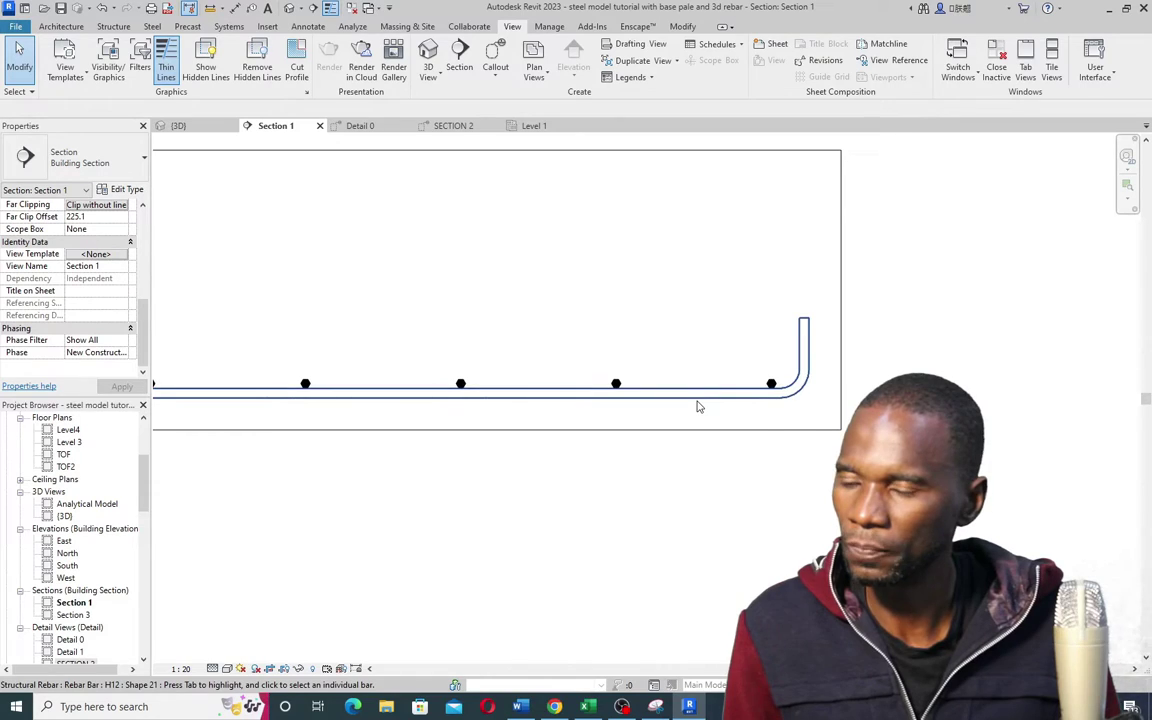
Step: Review the cover constraint of the long bar set's right bent end in Section 1 and finish the constraint editing
left_click(808, 368)
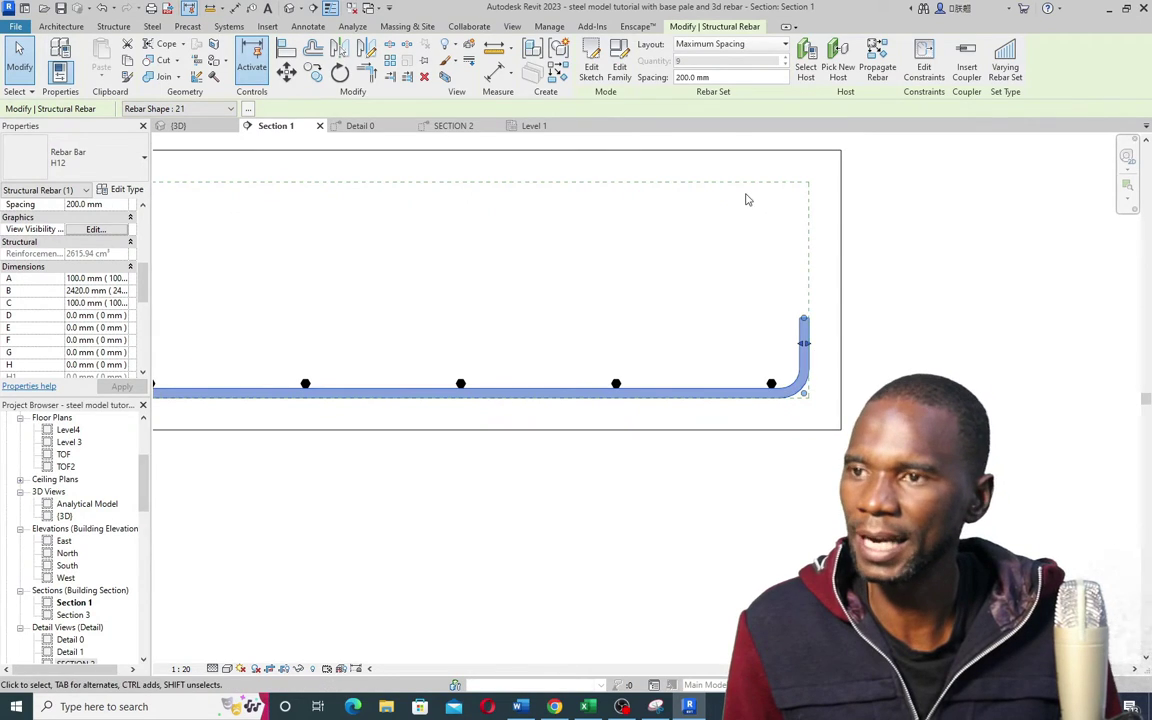
double_click(804, 345)
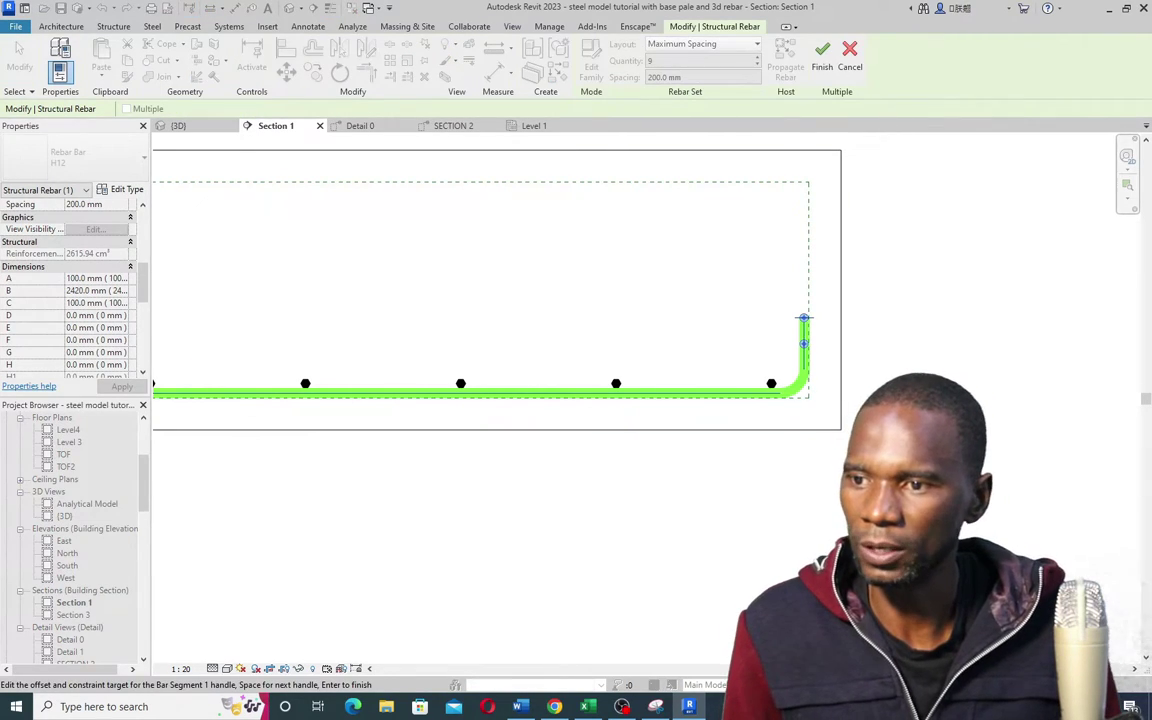
scroll(790, 348, "up", 3)
left_click(789, 348)
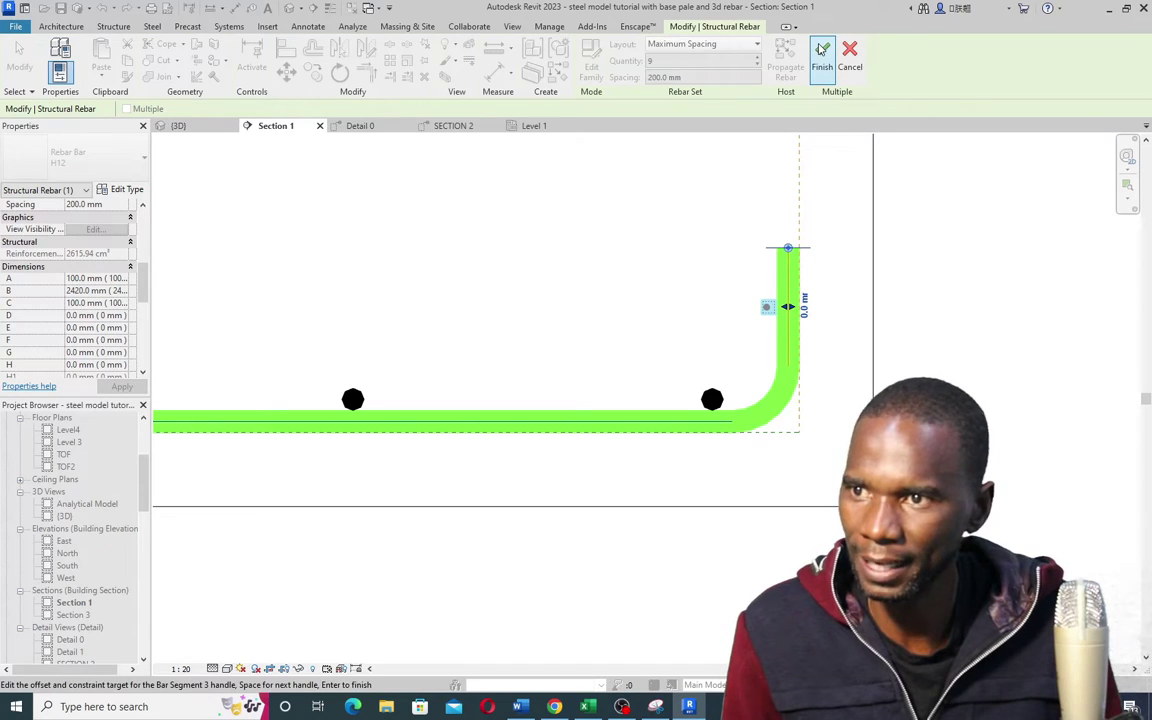
left_click(822, 55)
key("Escape")
scroll(964, 373, "down", 6)
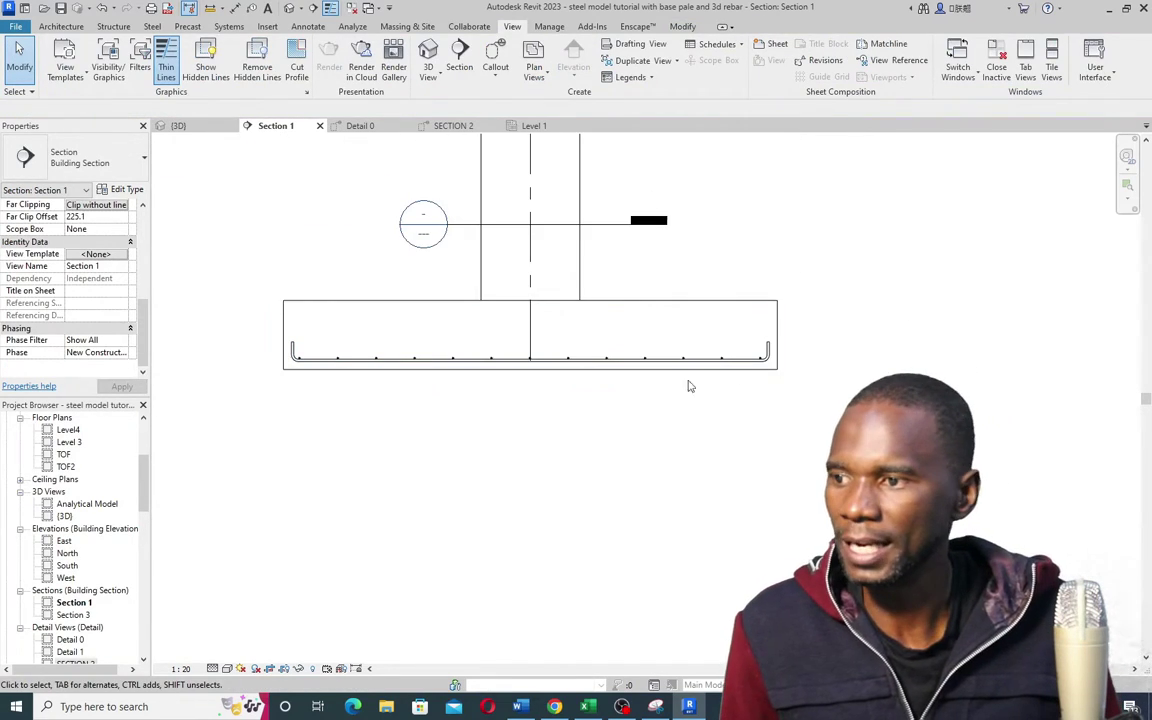
Step: Review the cover constraint of the long bar set's left bent end in Section 1 and finish the constraint editing
scroll(275, 360, "up", 5)
left_click(319, 345)
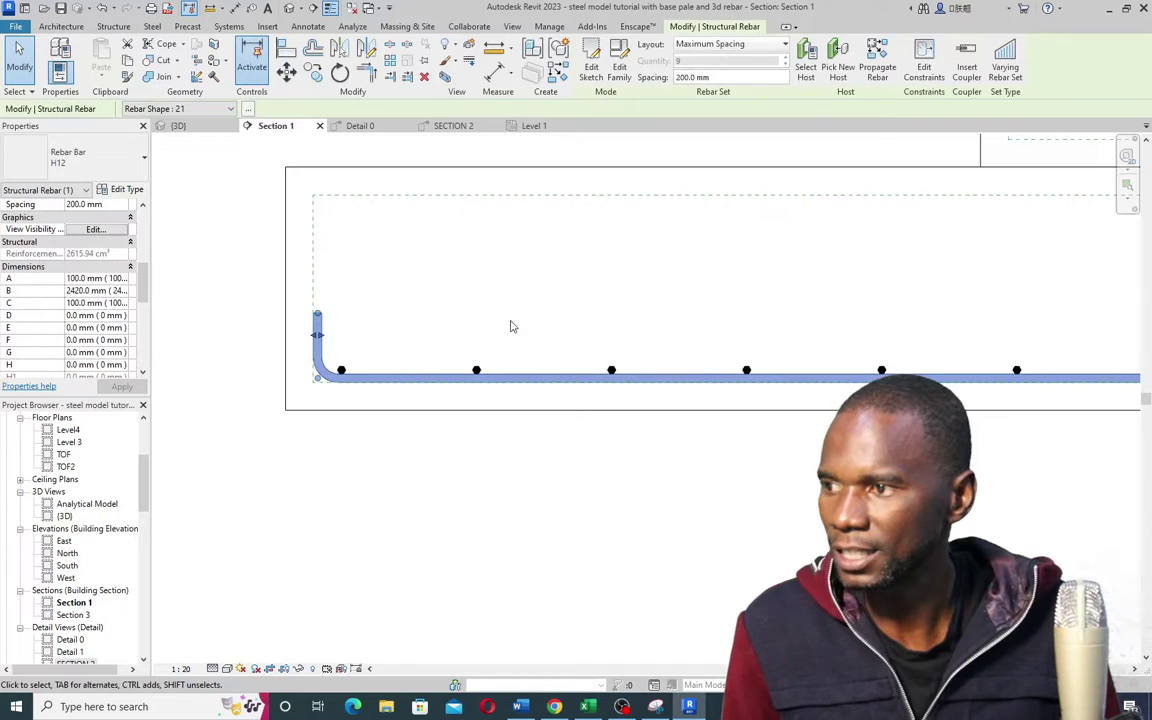
left_click(925, 68)
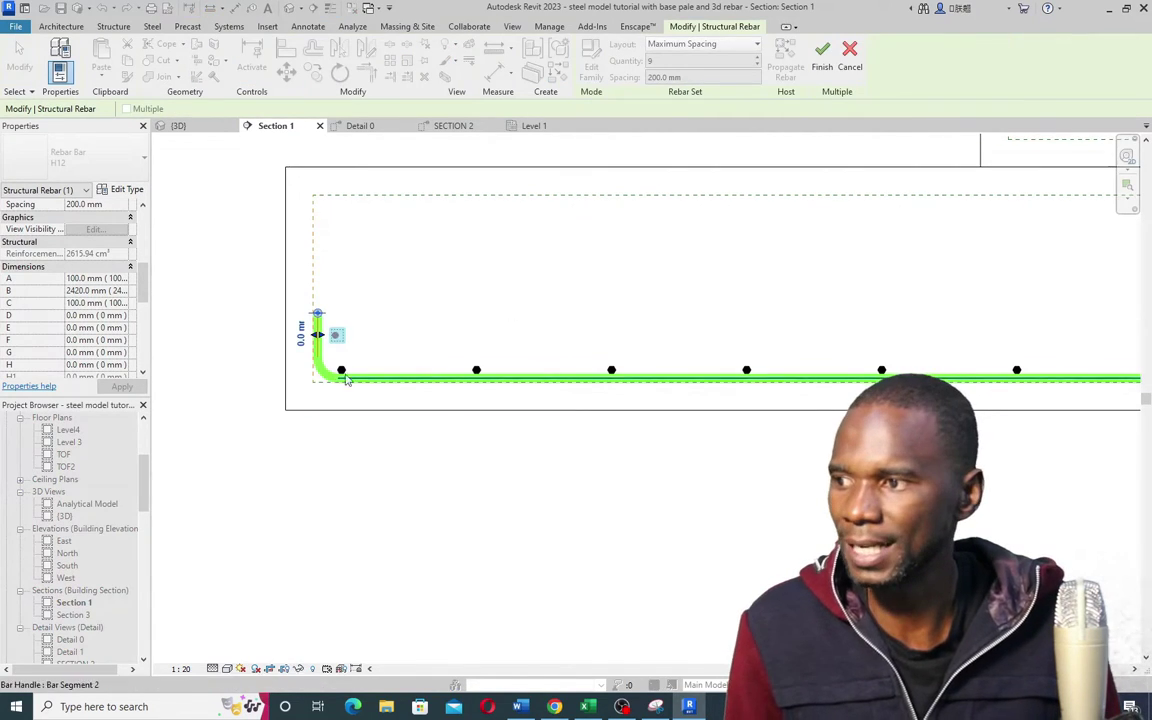
scroll(355, 380, "up", 3)
scroll(309, 330, "up", 3)
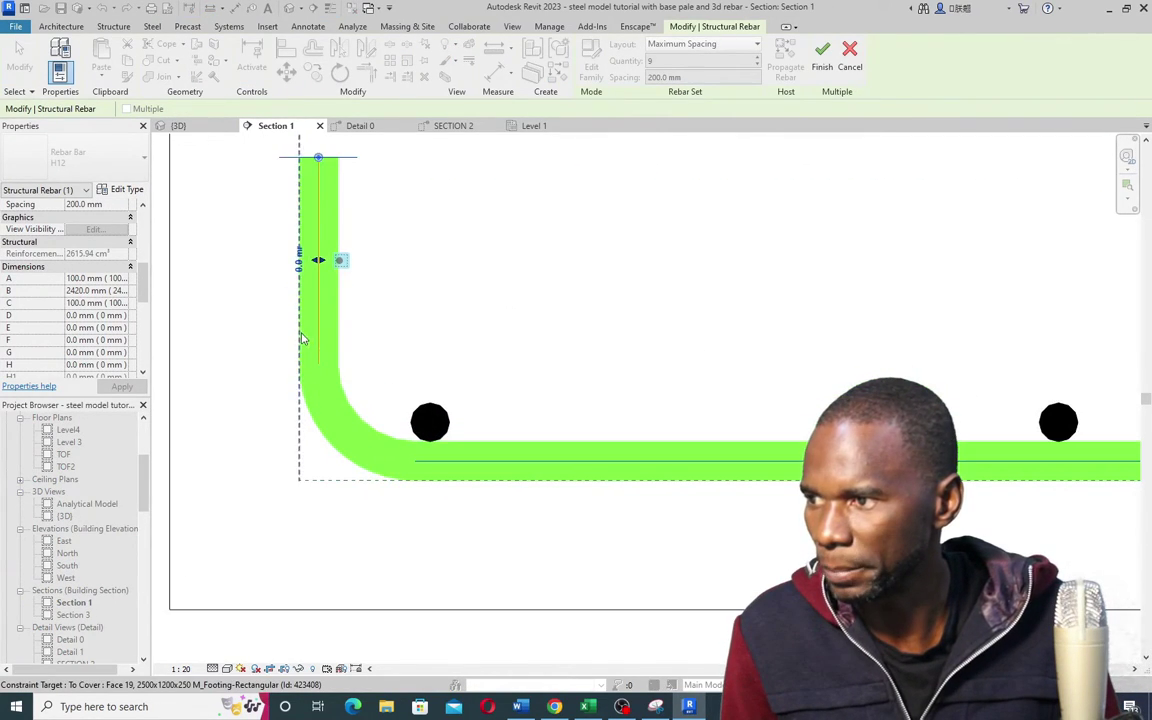
left_click(318, 320)
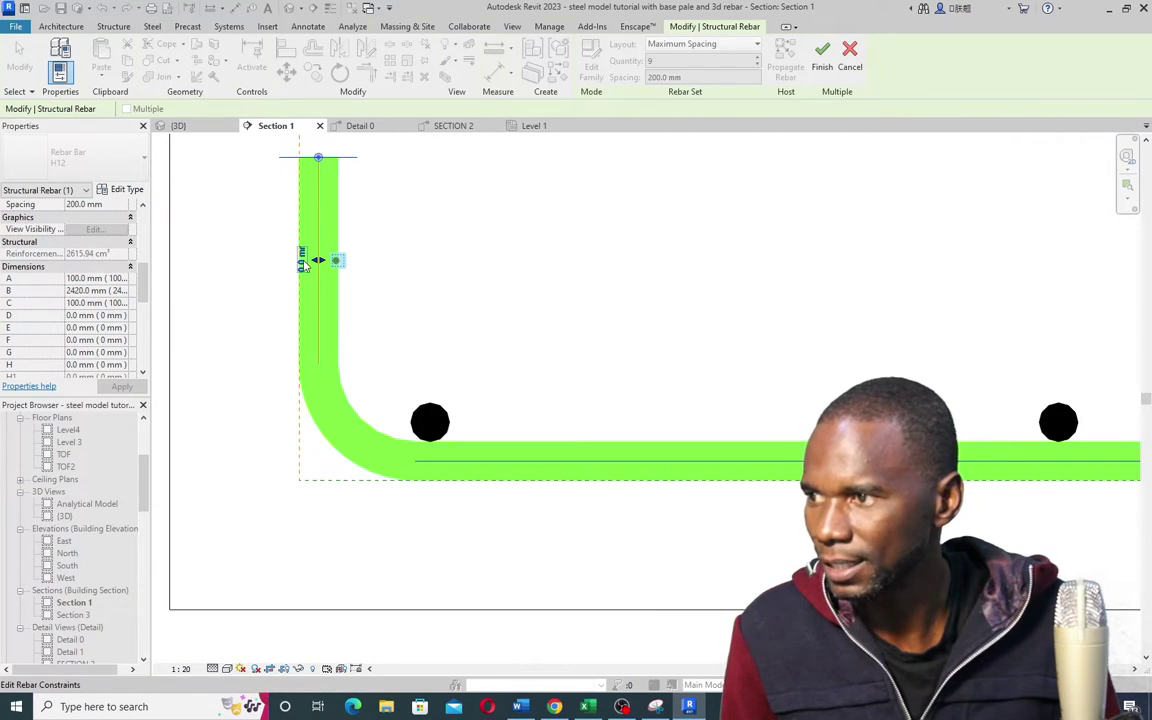
left_click(822, 66)
scroll(450, 380, "down", 4)
key("Escape")
scroll(433, 430, "down", 2)
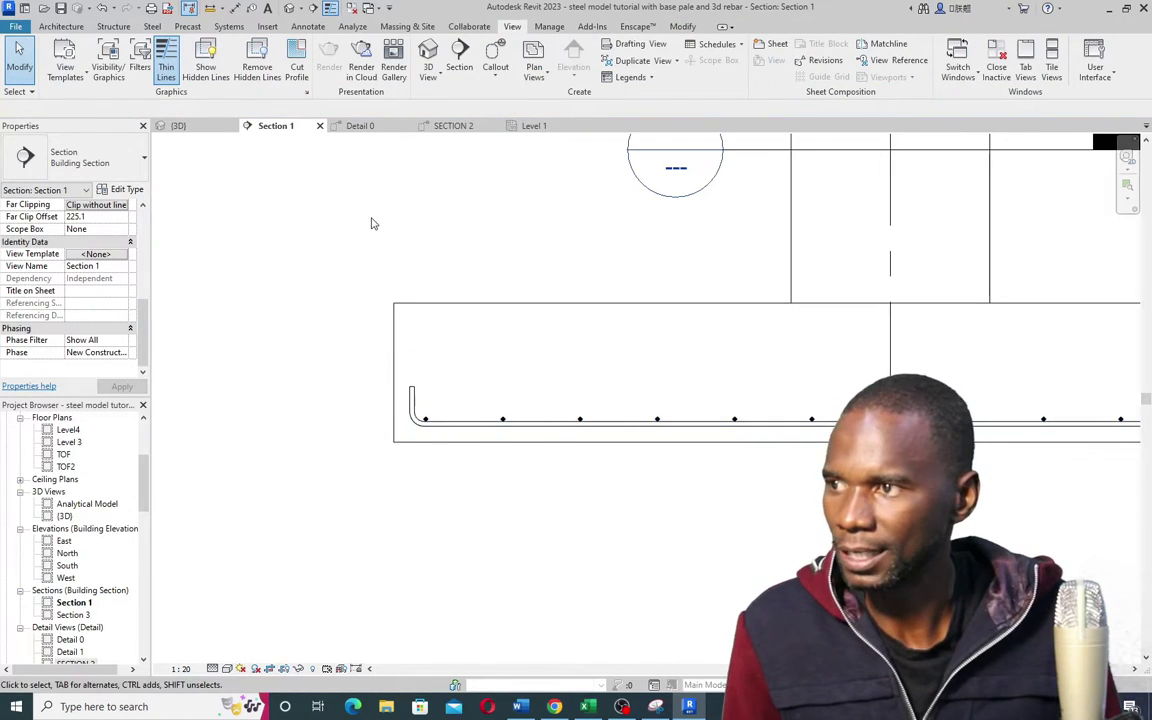
Step: Review the cover constraint of the perpendicular bar set's right bent end in SECTION 2 and finish the constraint editing
left_click(453, 126)
scroll(591, 522, "up", 4)
left_click(620, 463)
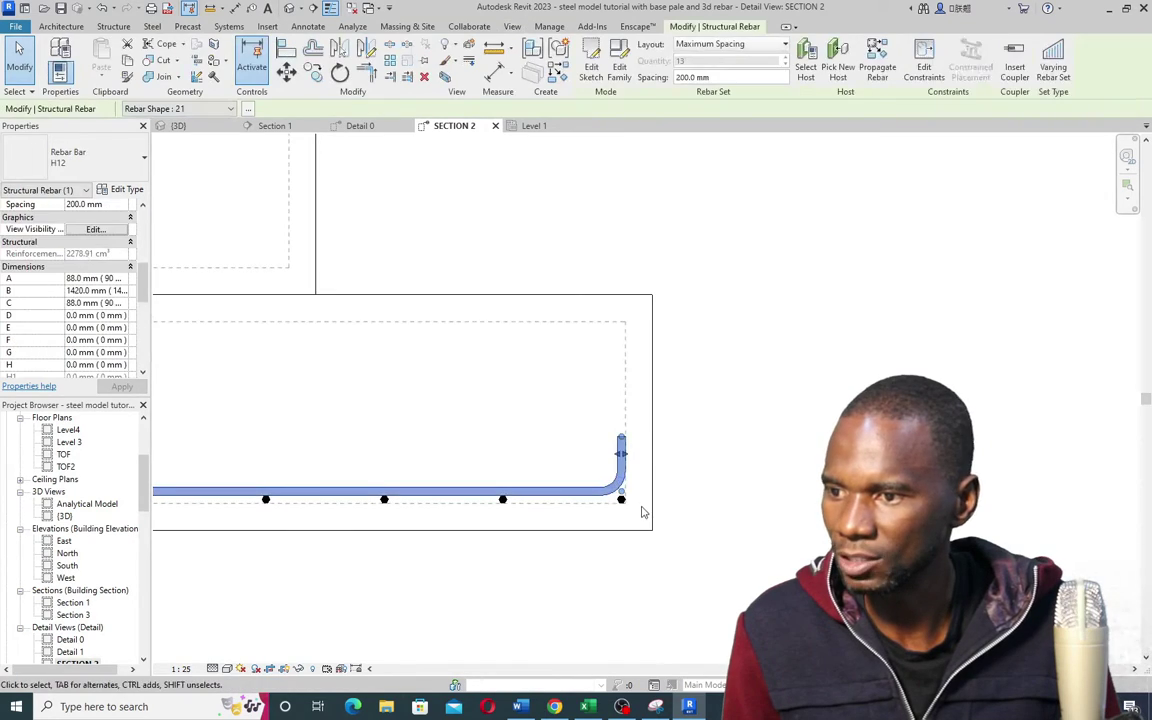
left_click(918, 72)
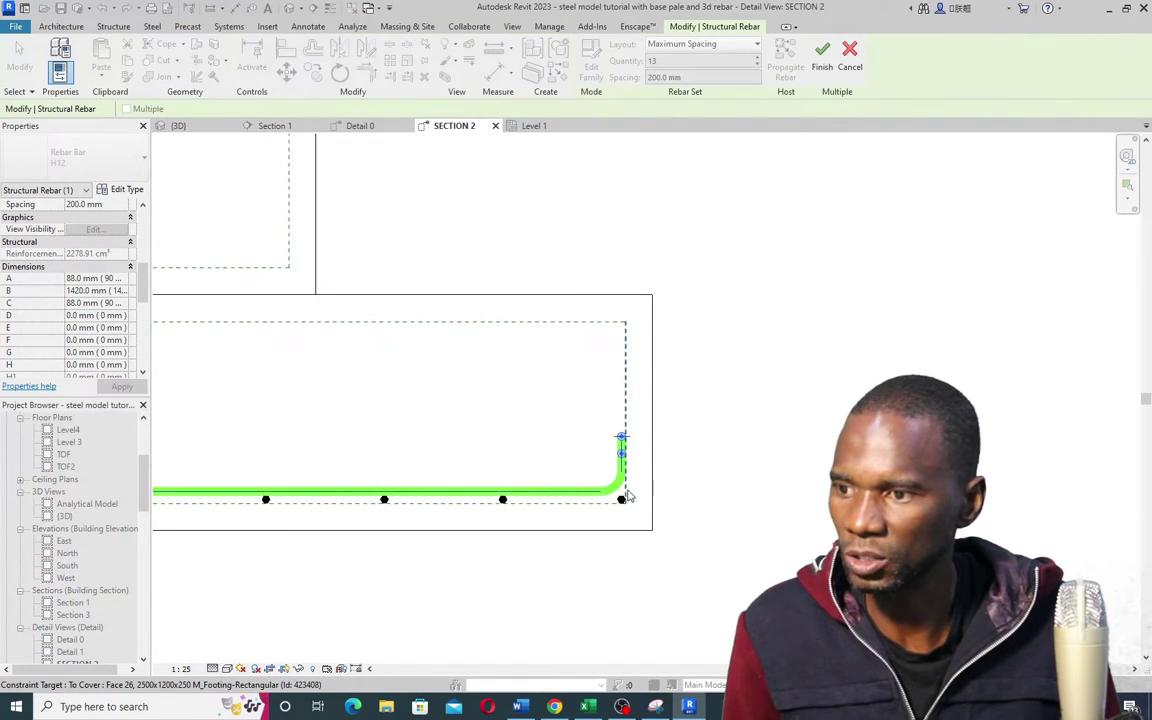
scroll(622, 496, "up", 4)
left_click(609, 396)
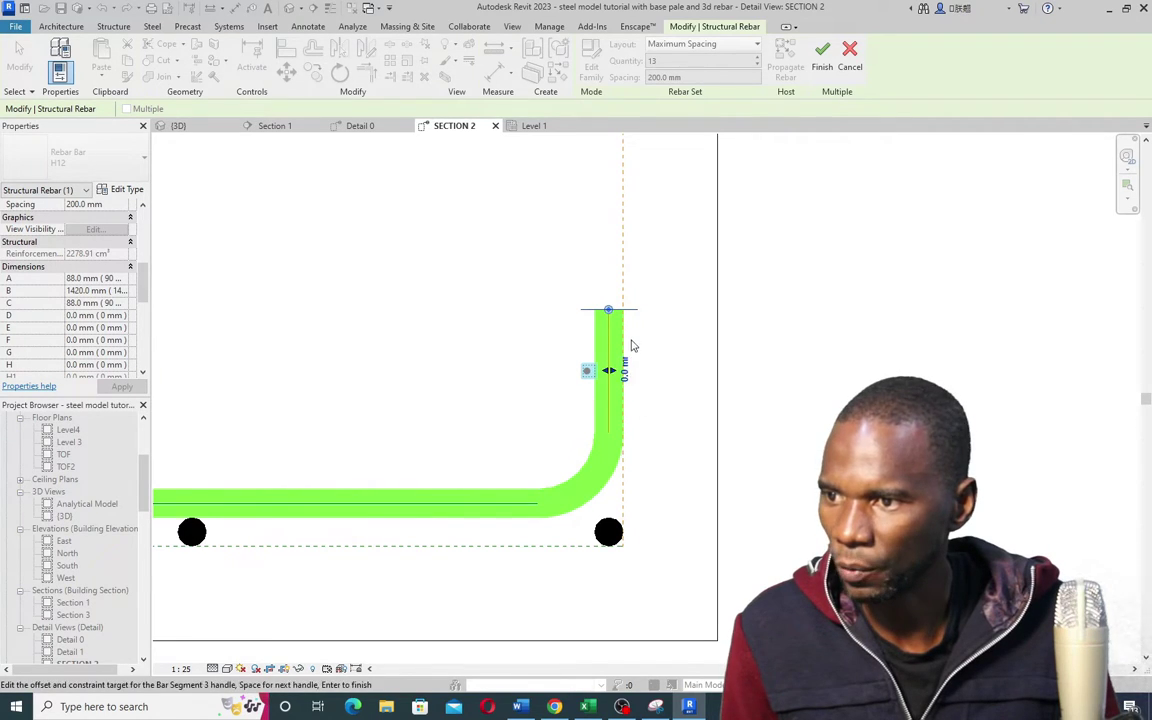
left_click(822, 58)
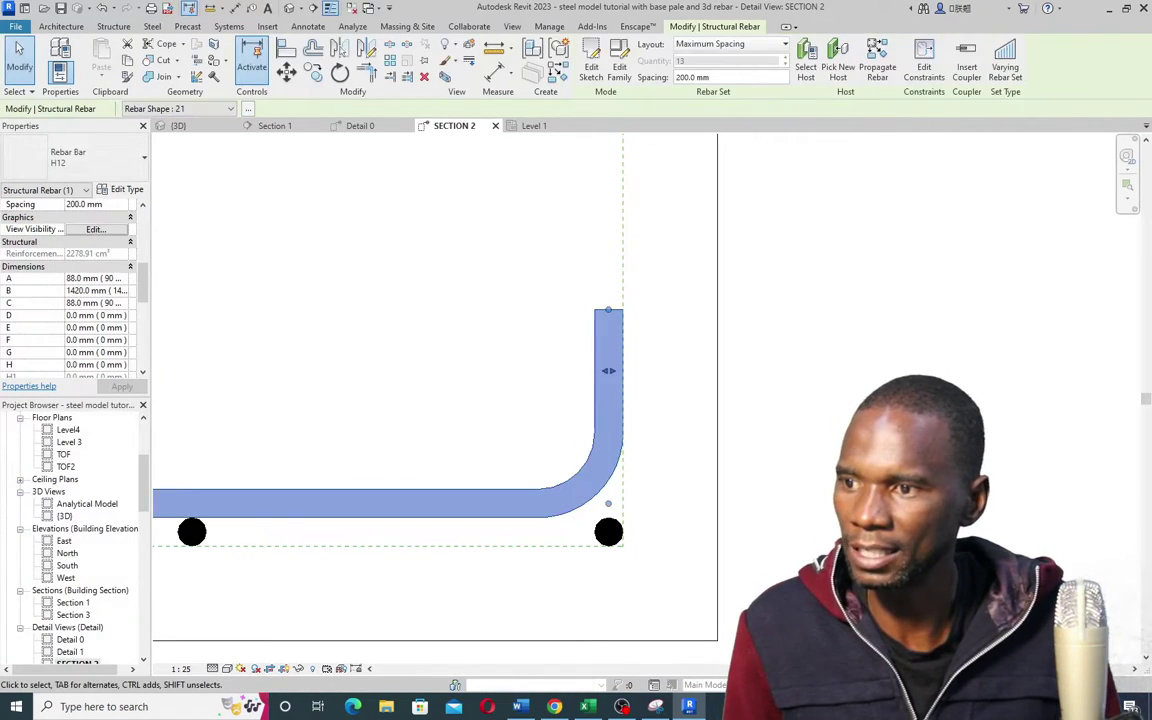
left_click(784, 365)
scroll(680, 350, "down", 5)
scroll(672, 347, "down", 2)
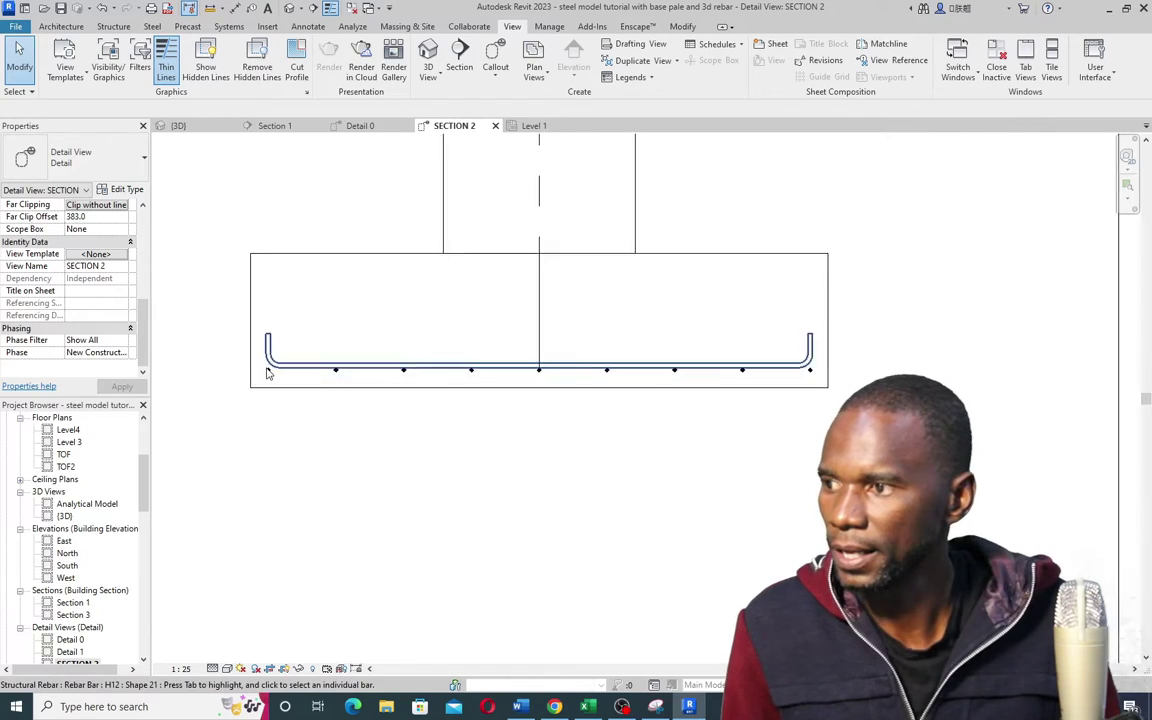
Step: Review the cover constraint of the perpendicular bar set's left bent end in SECTION 2 and finish the constraint editing
scroll(268, 337, "up", 4)
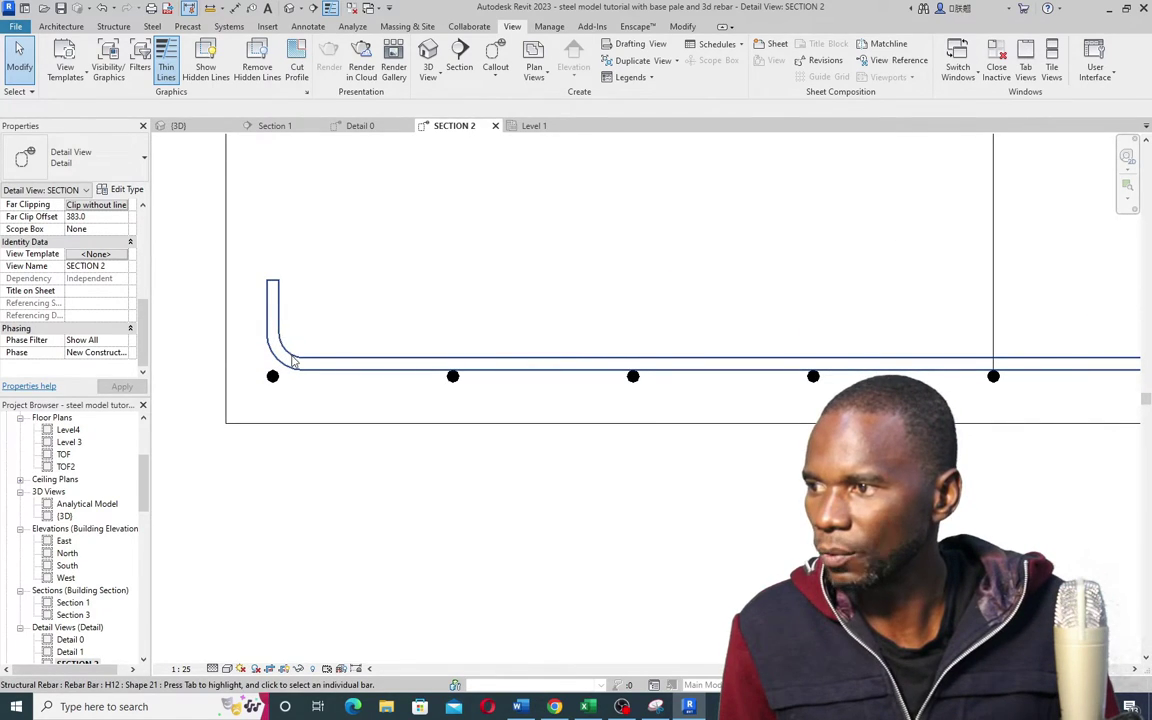
left_click(286, 350)
left_click(928, 58)
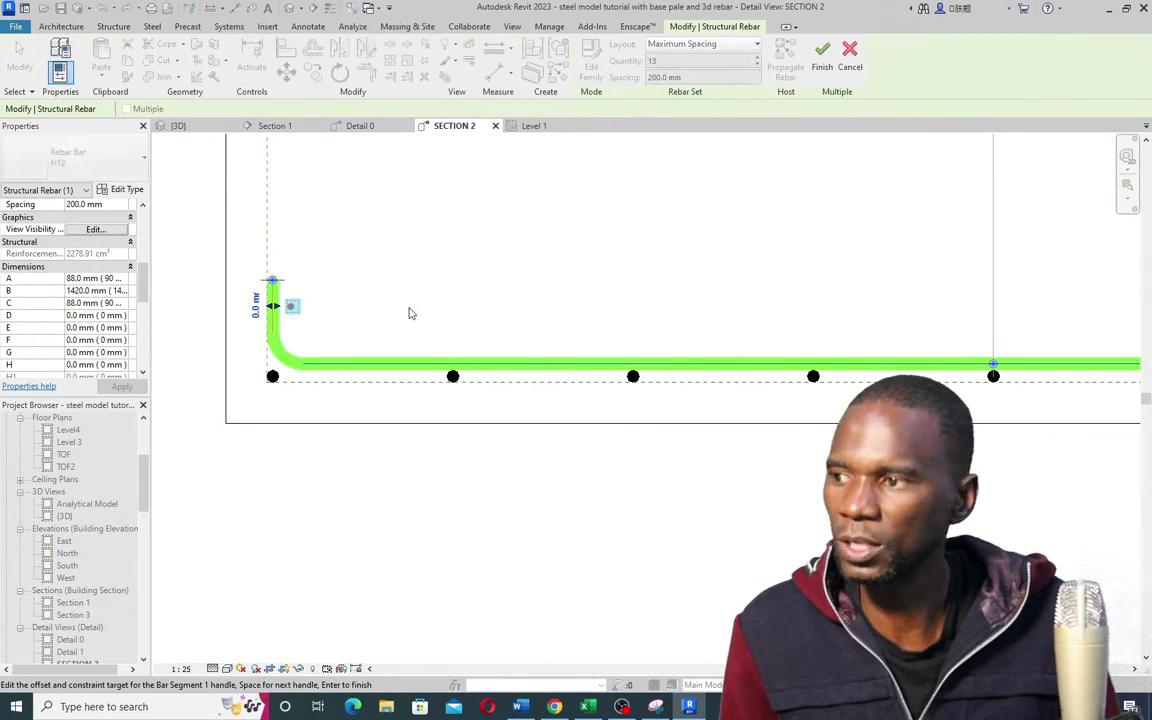
scroll(270, 300, "up", 4)
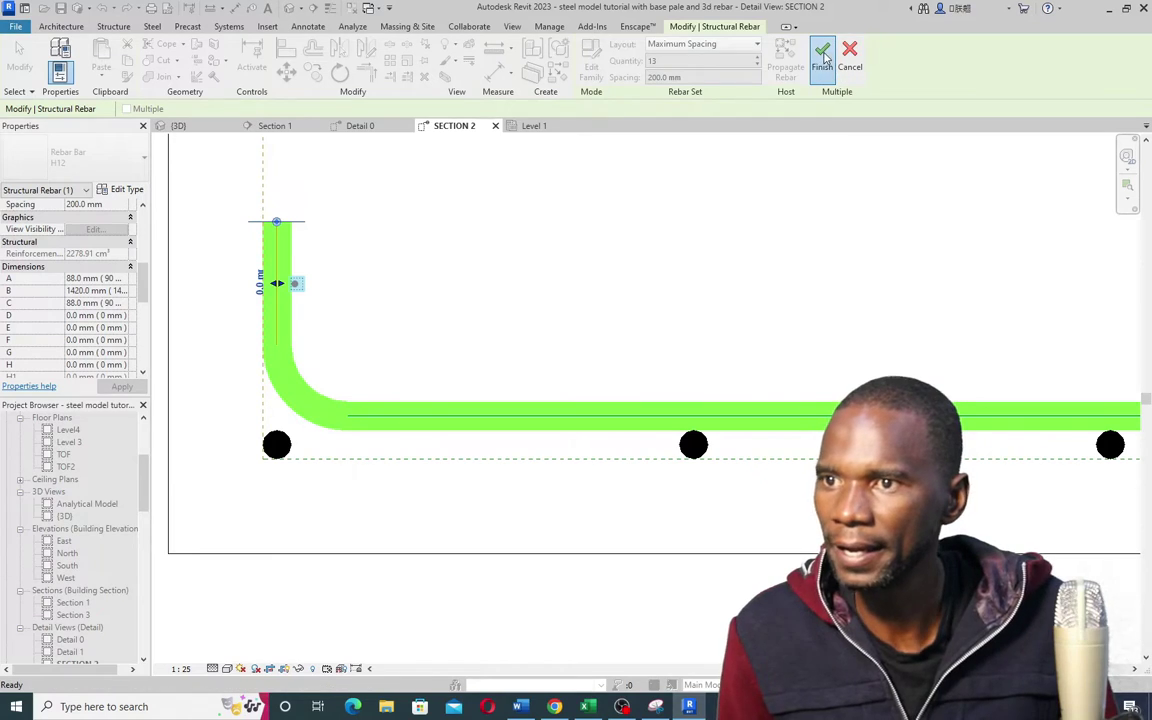
scroll(278, 410, "down", 5)
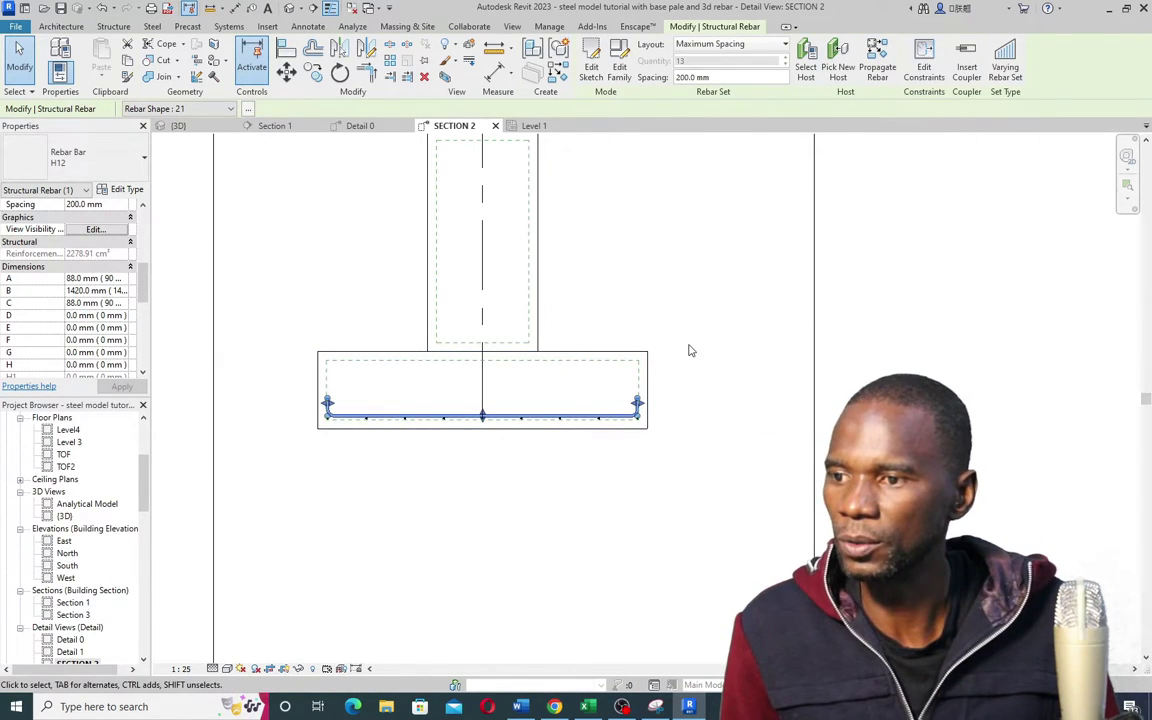
left_click(615, 342)
Step: Mirror a copy of both bottom H12 bar sets about a horizontal axis at the footing's mid-depth to form the top mesh
scroll(510, 440, "up", 2)
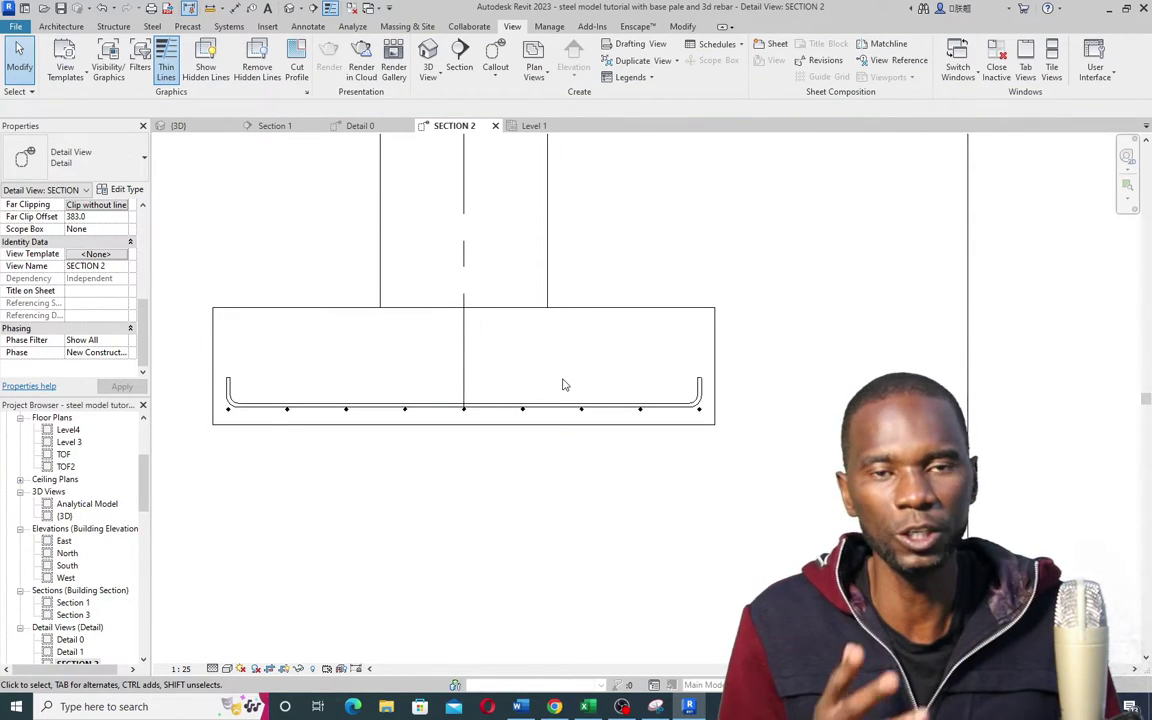
scroll(326, 410, "up", 2)
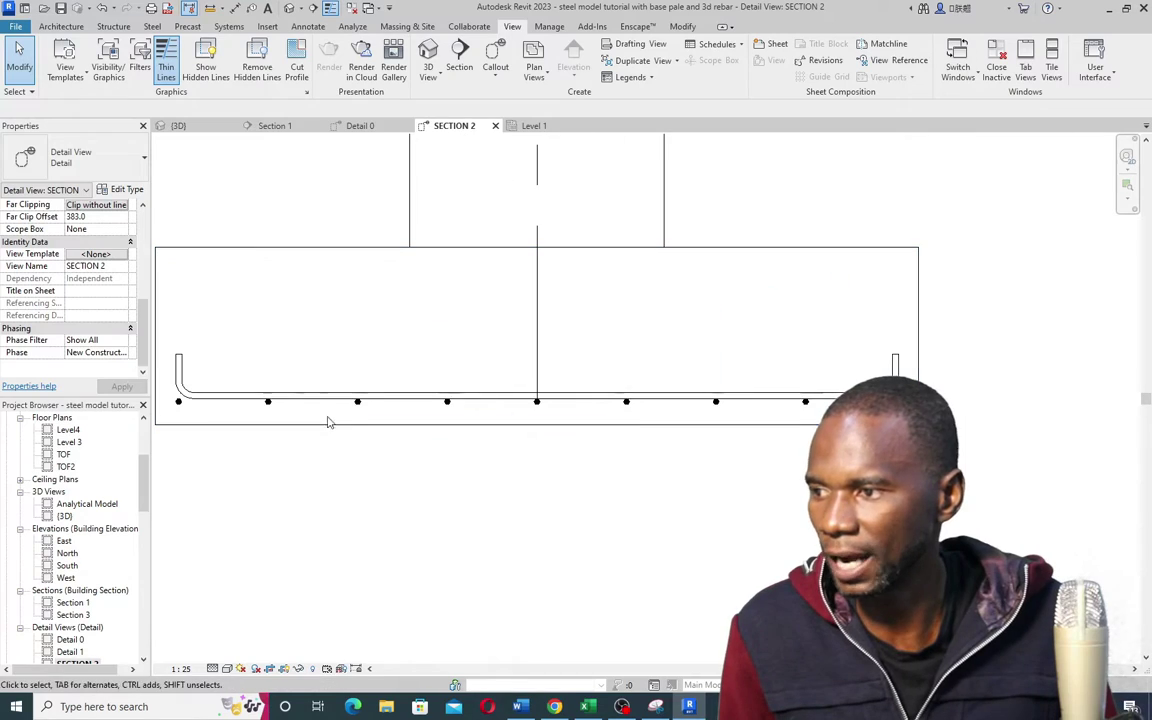
left_click(326, 400)
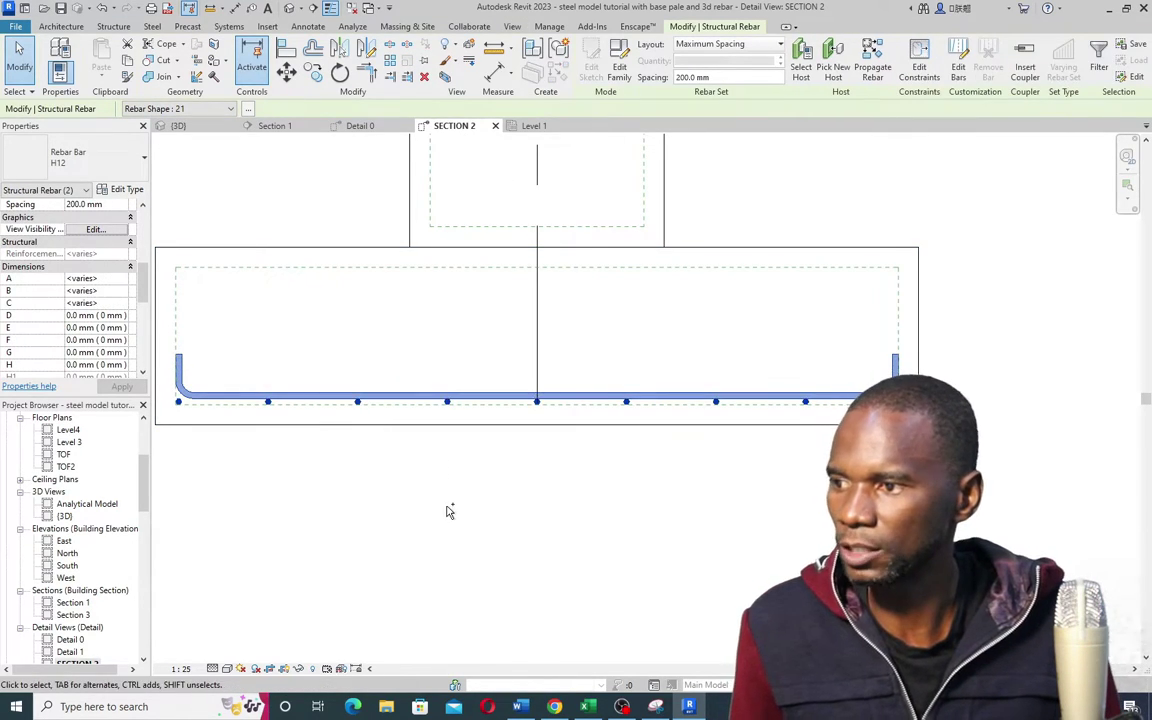
left_click(368, 50)
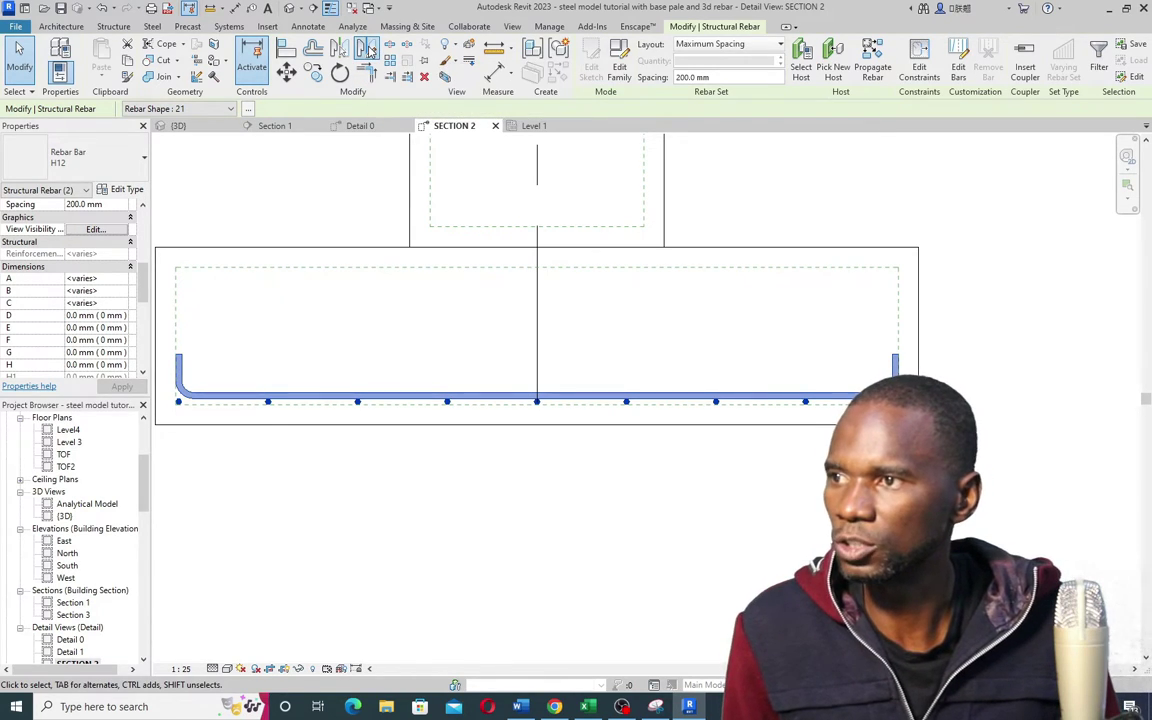
left_click(918, 338)
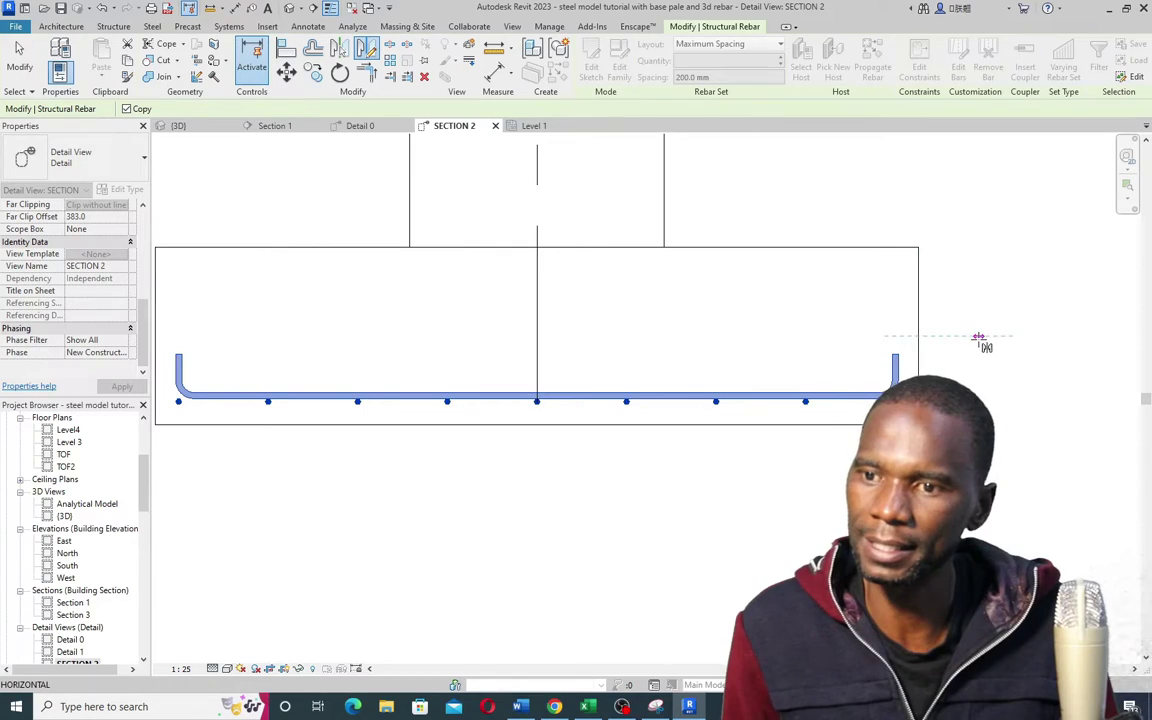
left_click(981, 355)
scroll(460, 362, "down", 4)
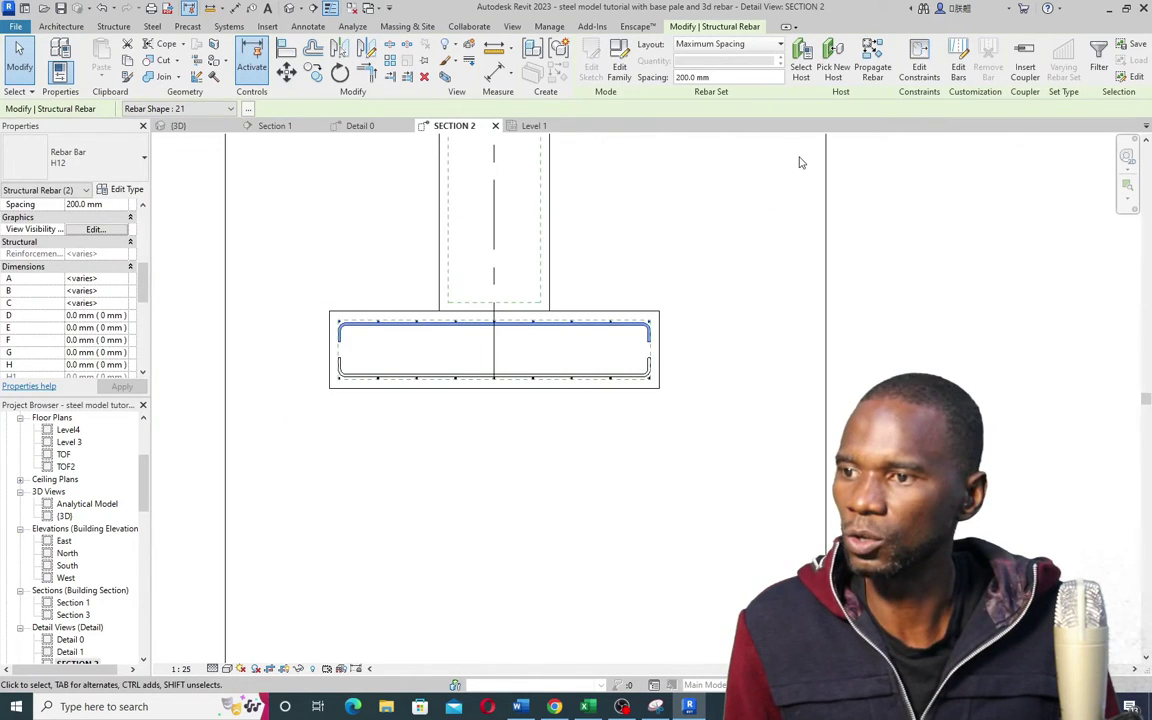
left_click(742, 253)
Step: Examine the corner footing's top and bottom reinforcement meshes in the 3D view and compare with the neighbouring unreinforced footings
left_click(178, 126)
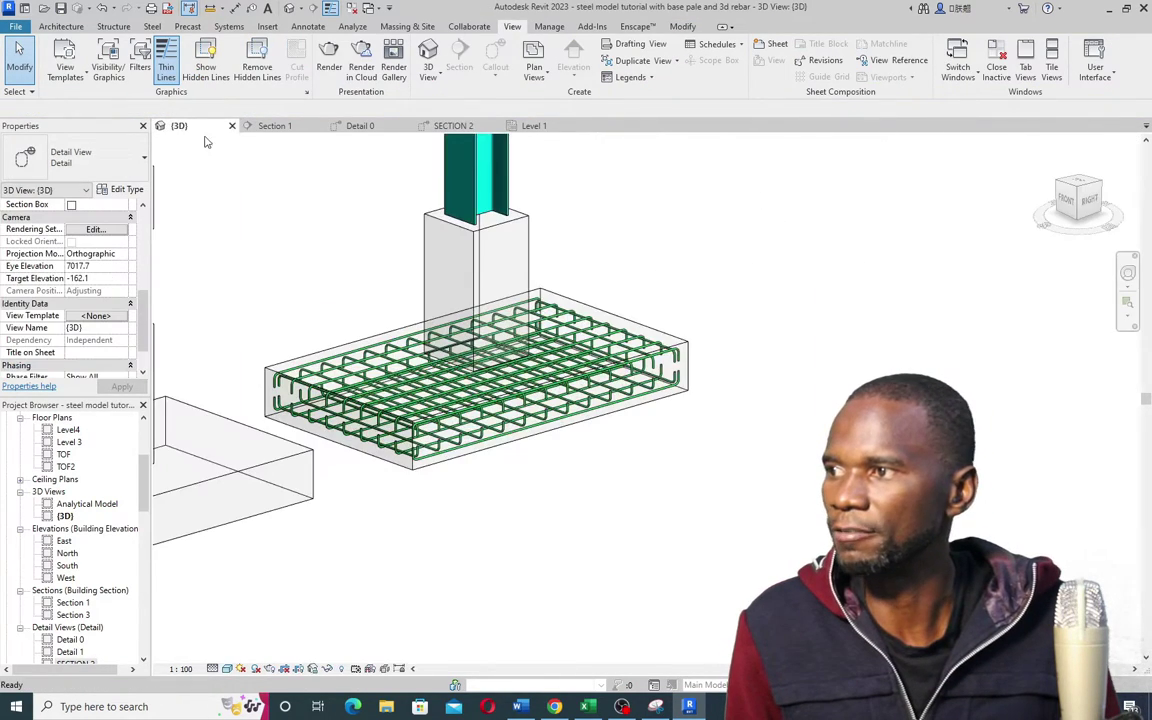
scroll(530, 268, "up", 3)
middle_click_drag(530, 268, 384, 330, "shift")
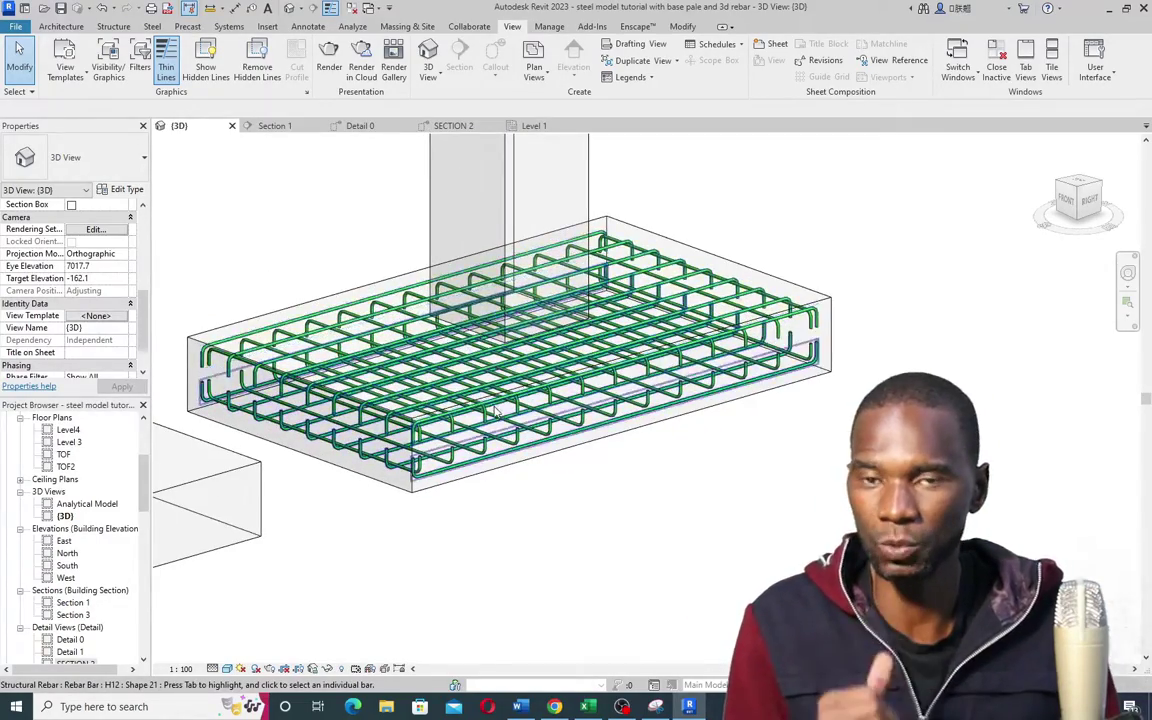
scroll(466, 352, "down", 2)
scroll(466, 352, "up", 2)
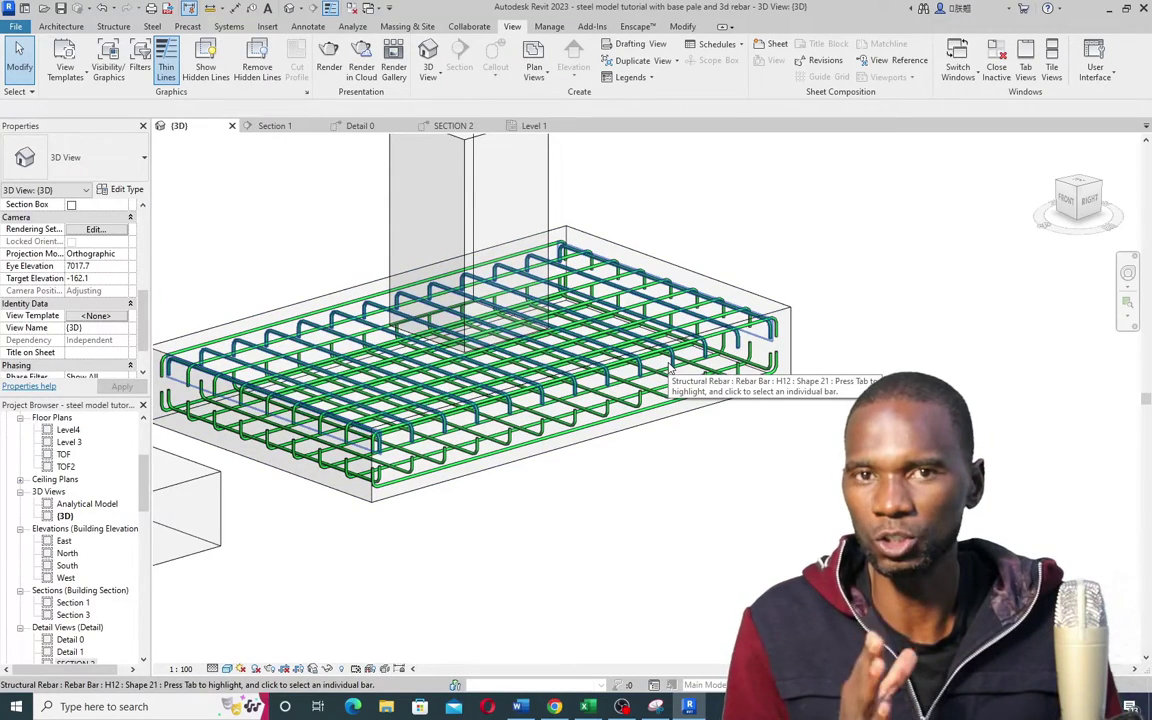
scroll(670, 370, "down", 5)
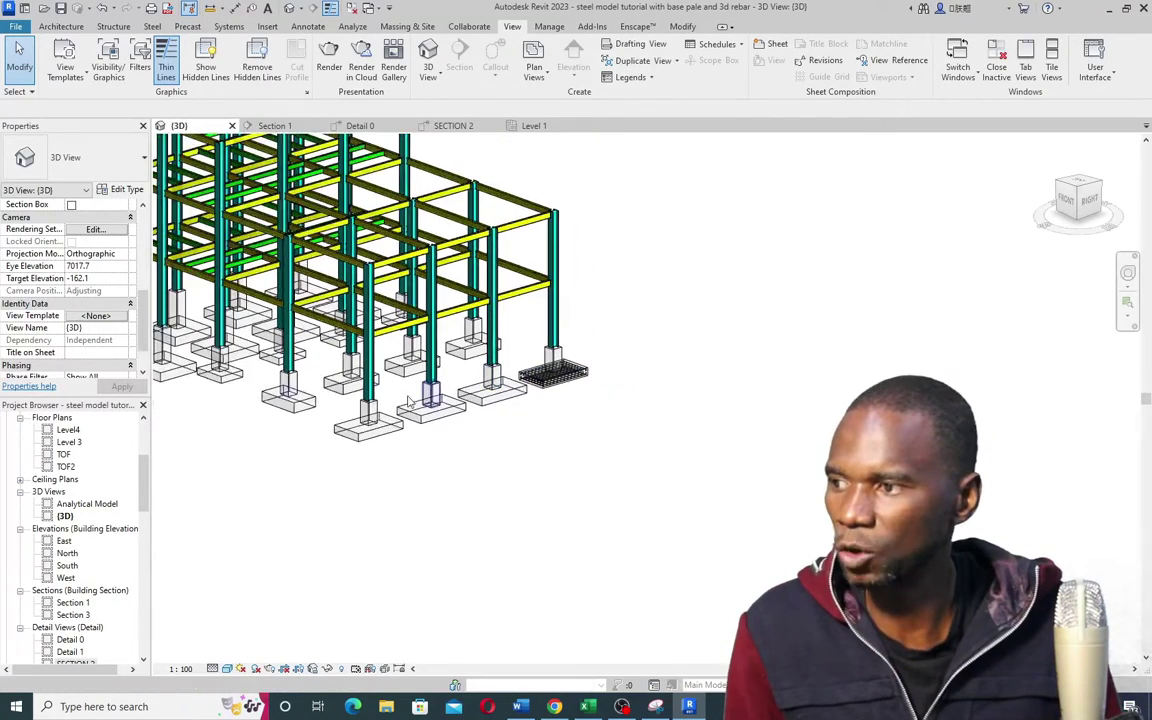
scroll(175, 320, "up", 2)
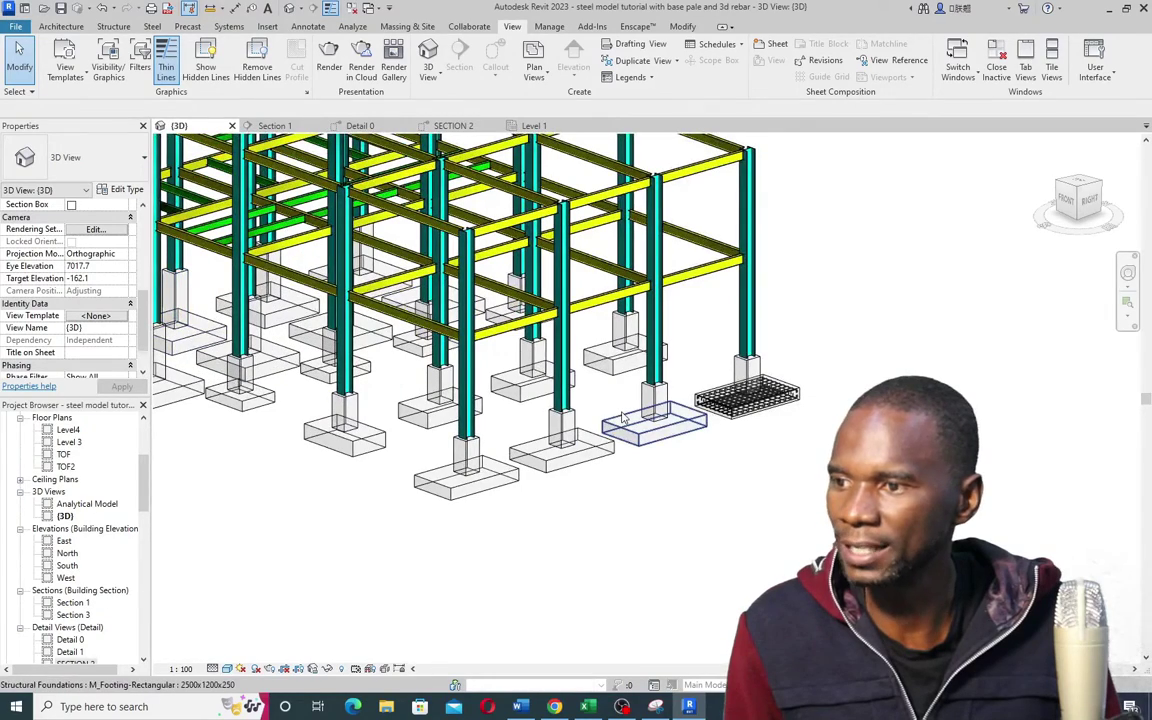
scroll(790, 395, "up", 6)
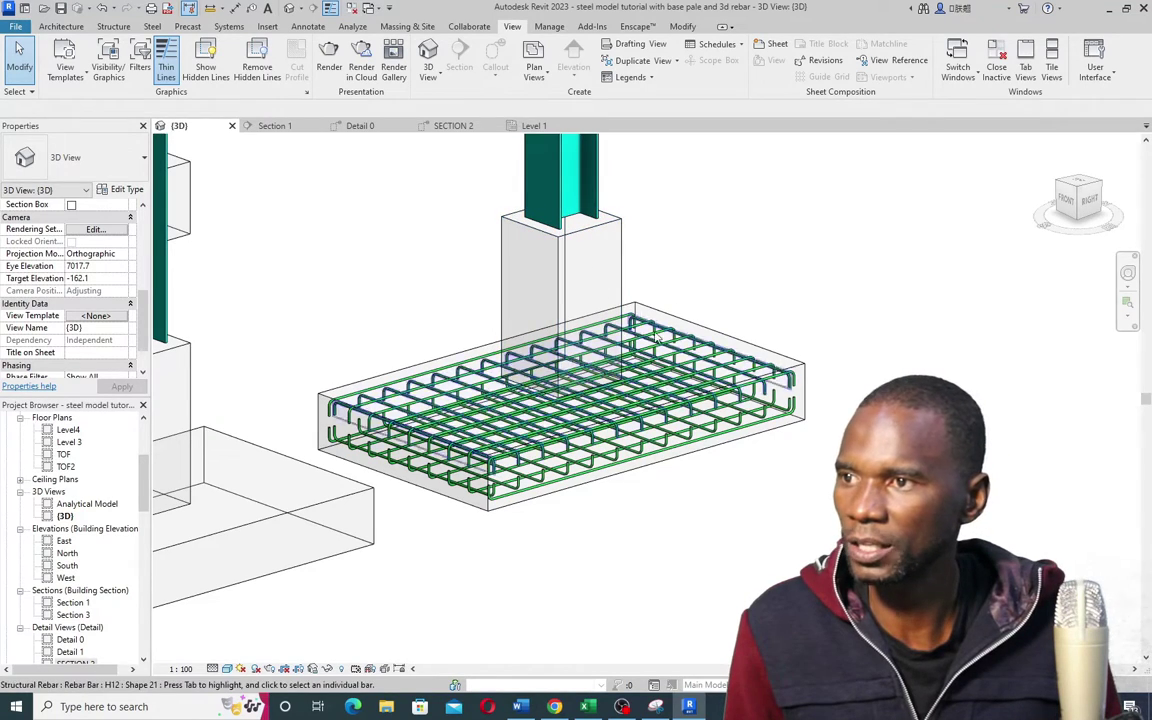
Step: Place a set of H8 shape 52 stirrups in the 500X500 concrete column above the footing in Section 1
left_click(272, 126)
scroll(600, 320, "down", 3)
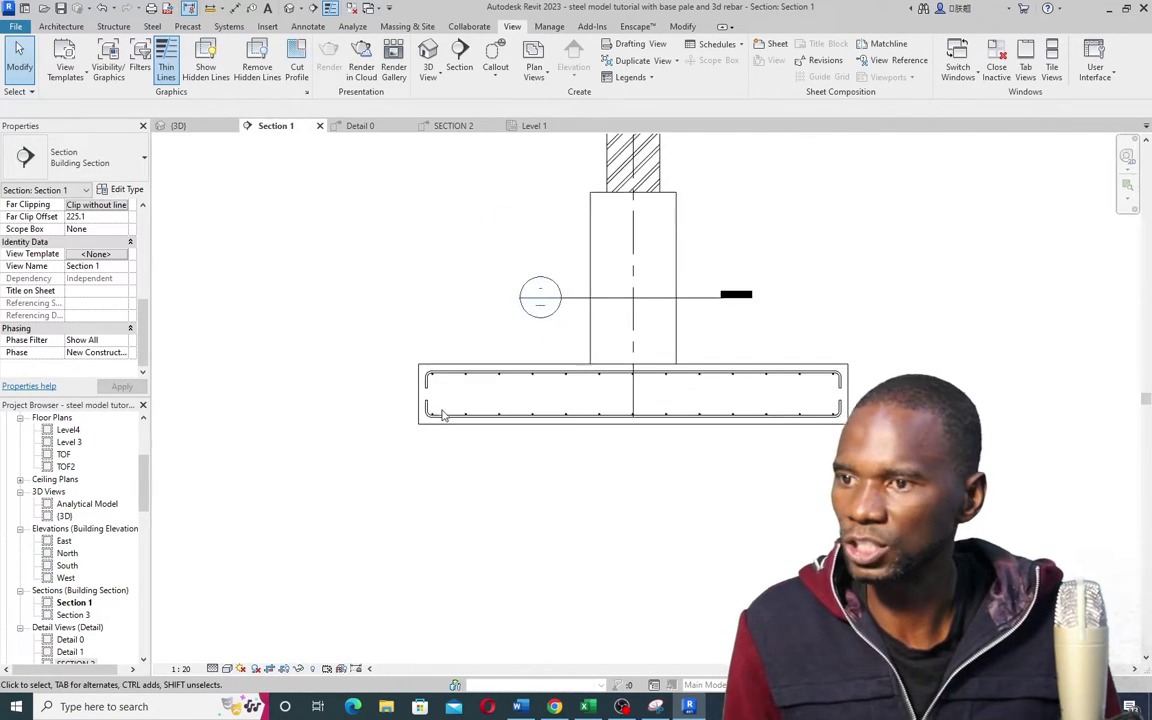
scroll(609, 322, "up", 5)
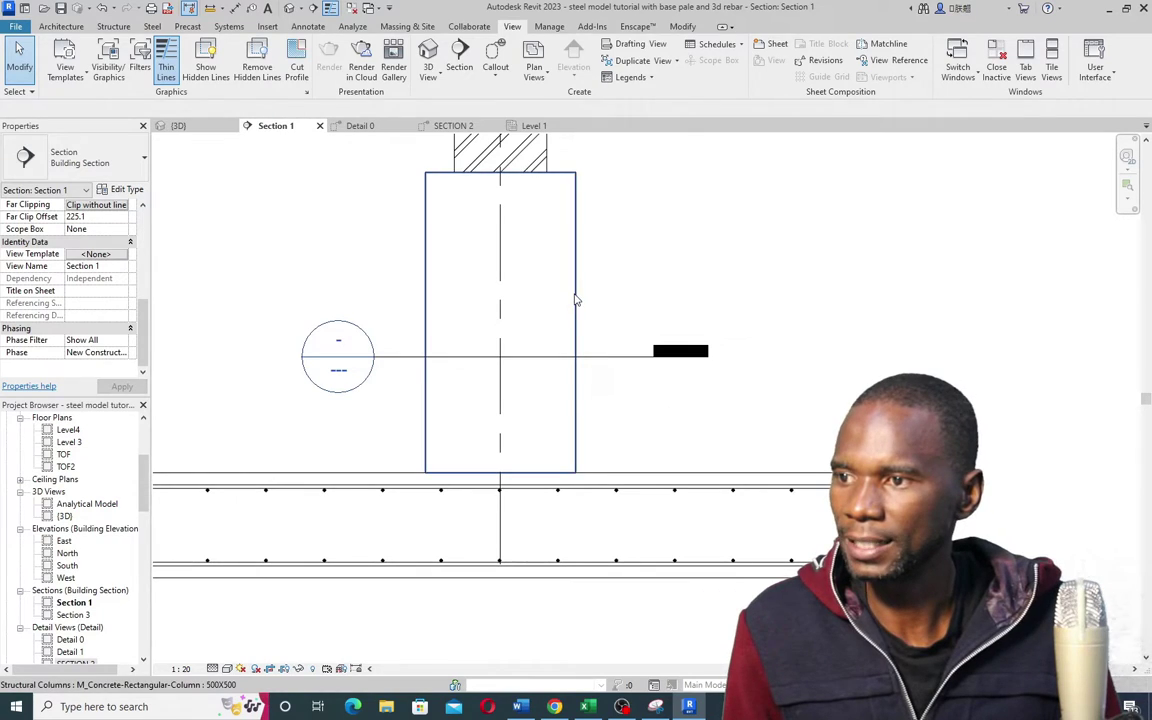
left_click(574, 303)
left_click(700, 60)
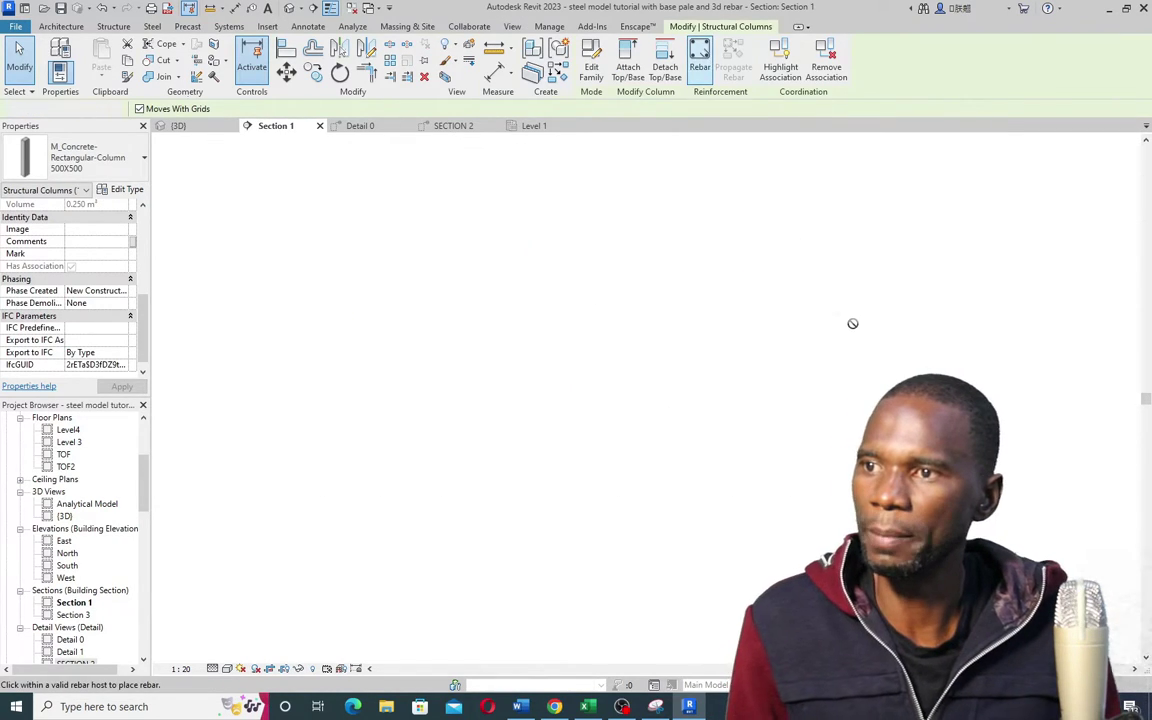
scroll(1088, 313, "down", 10)
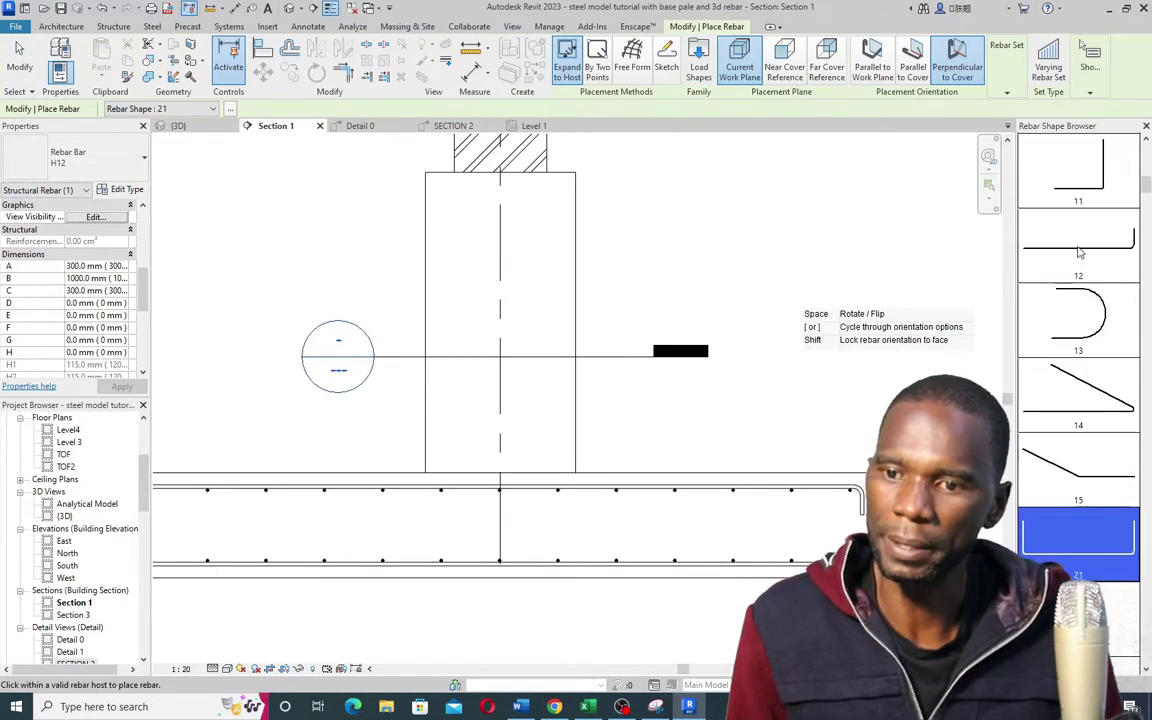
scroll(1078, 255, "down", 10)
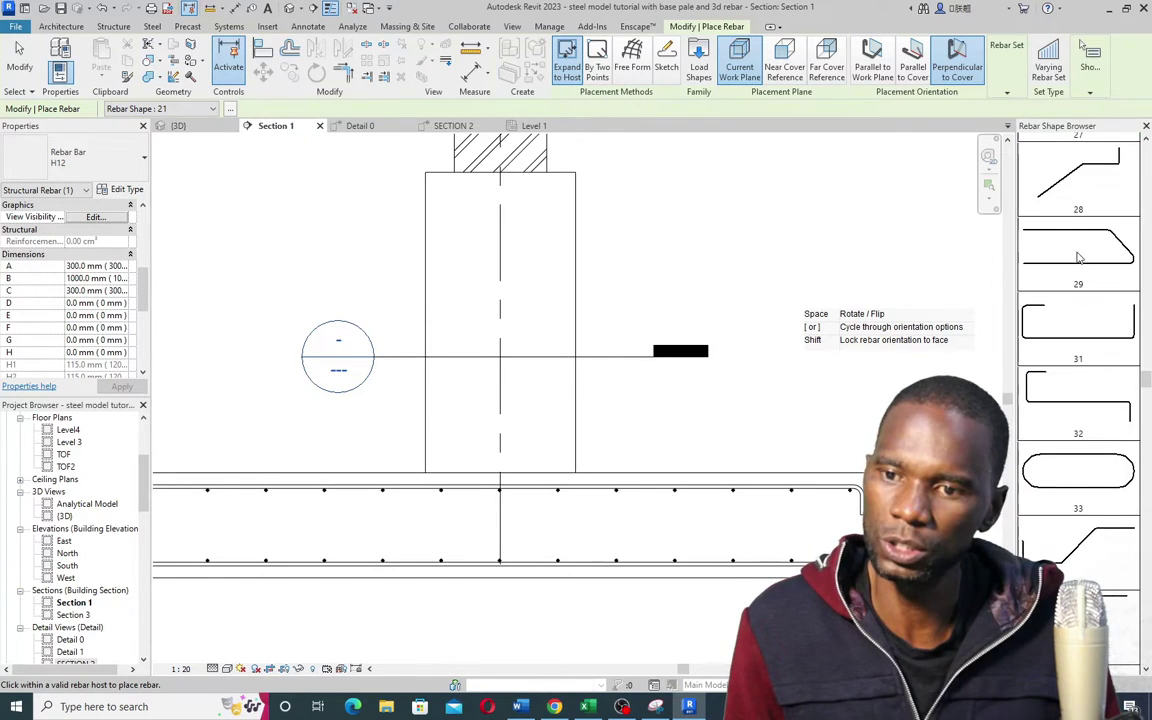
scroll(1073, 313, "down", 2)
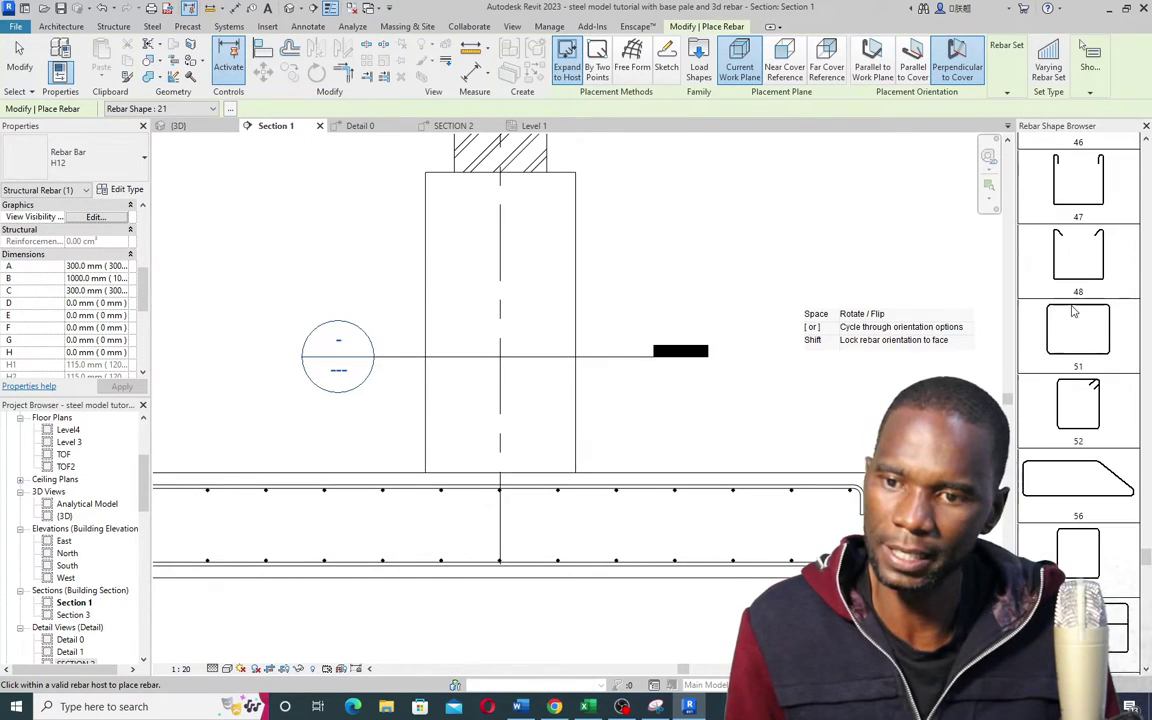
scroll(1065, 321, "down", 2)
left_click(1078, 258)
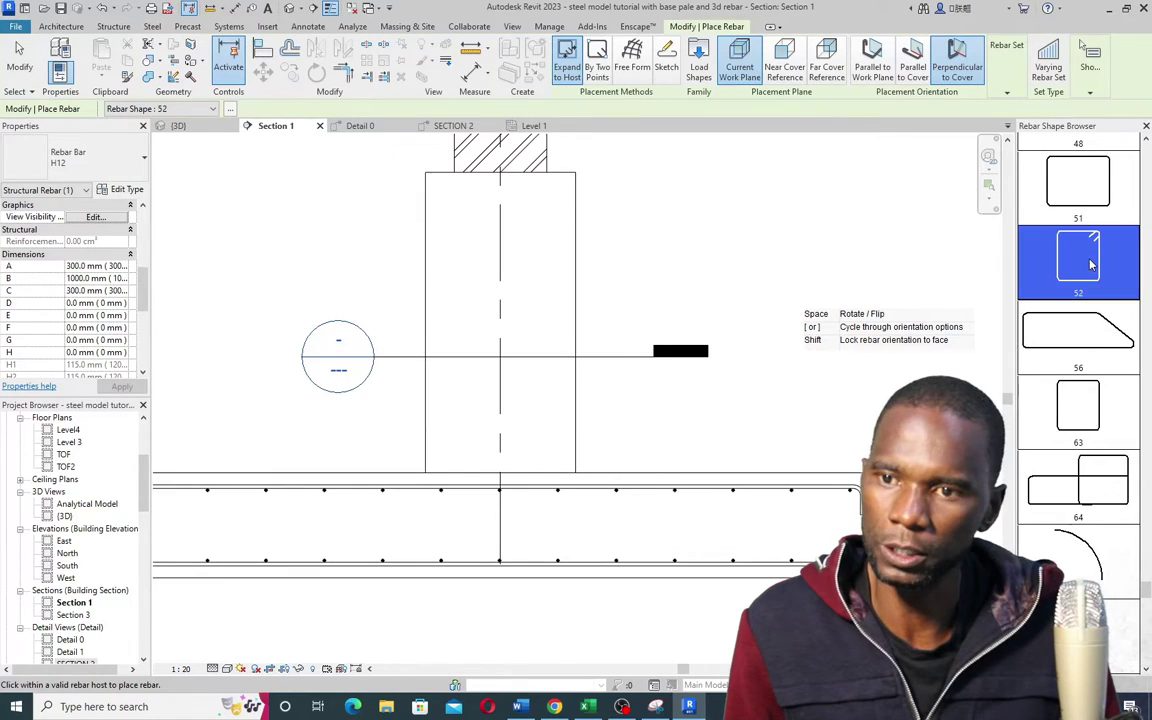
left_click(135, 155)
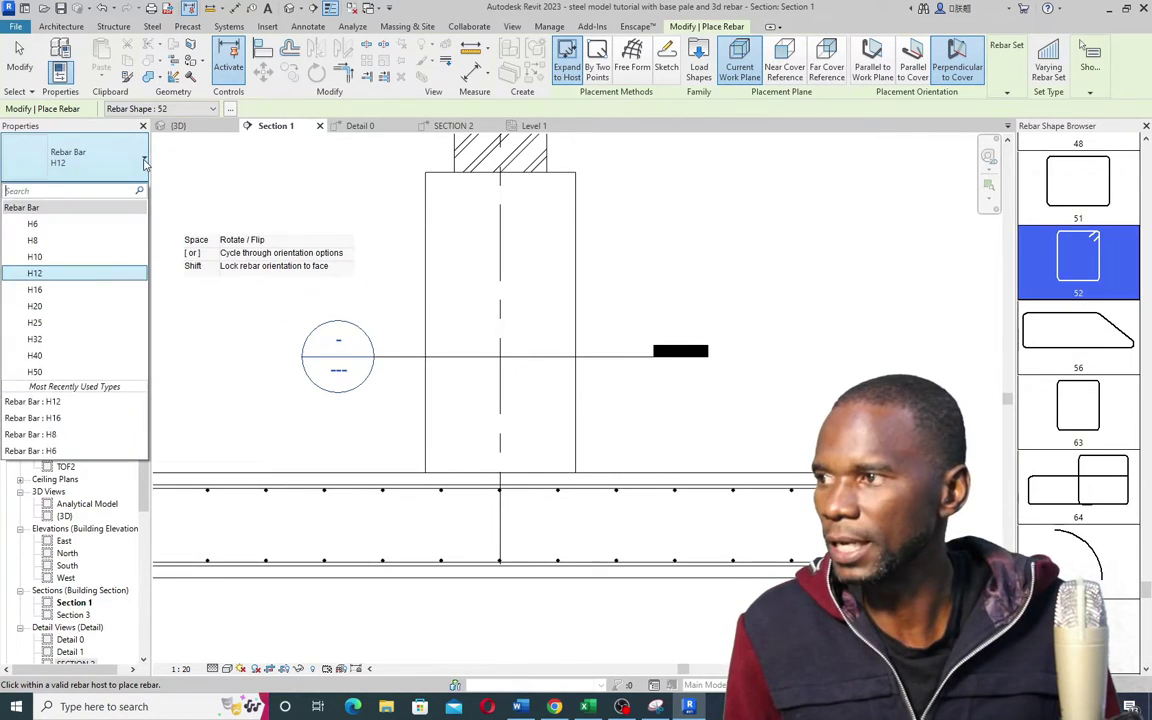
left_click(33, 241)
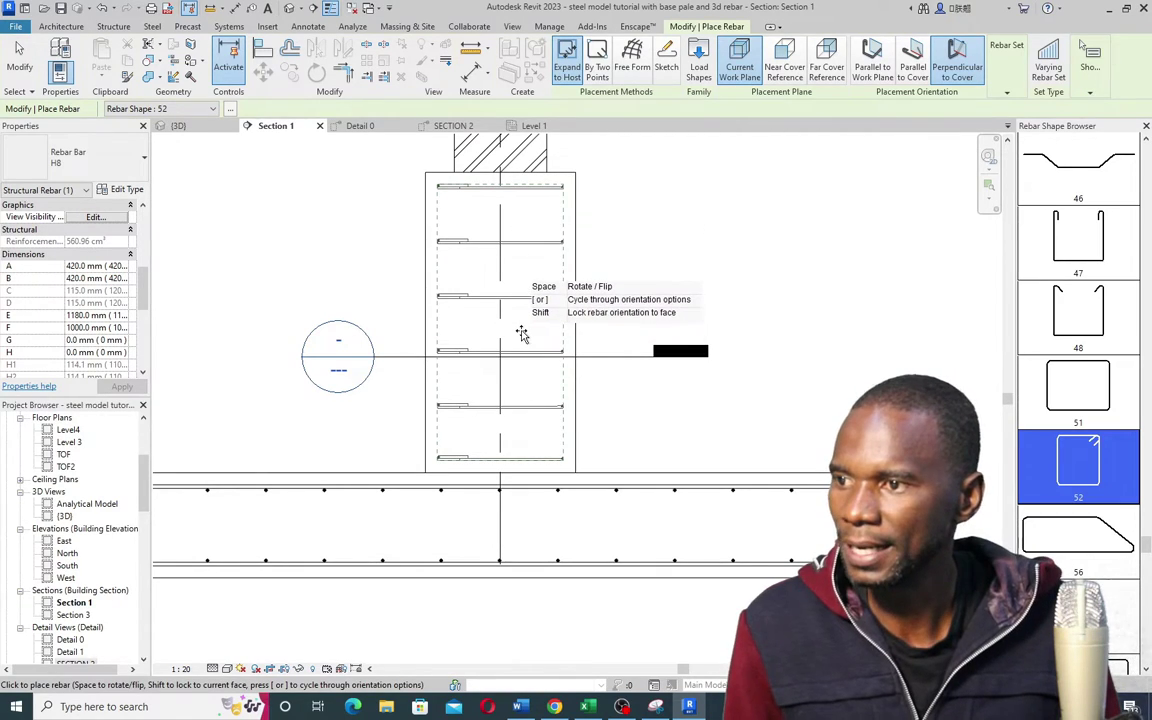
key("Escape")
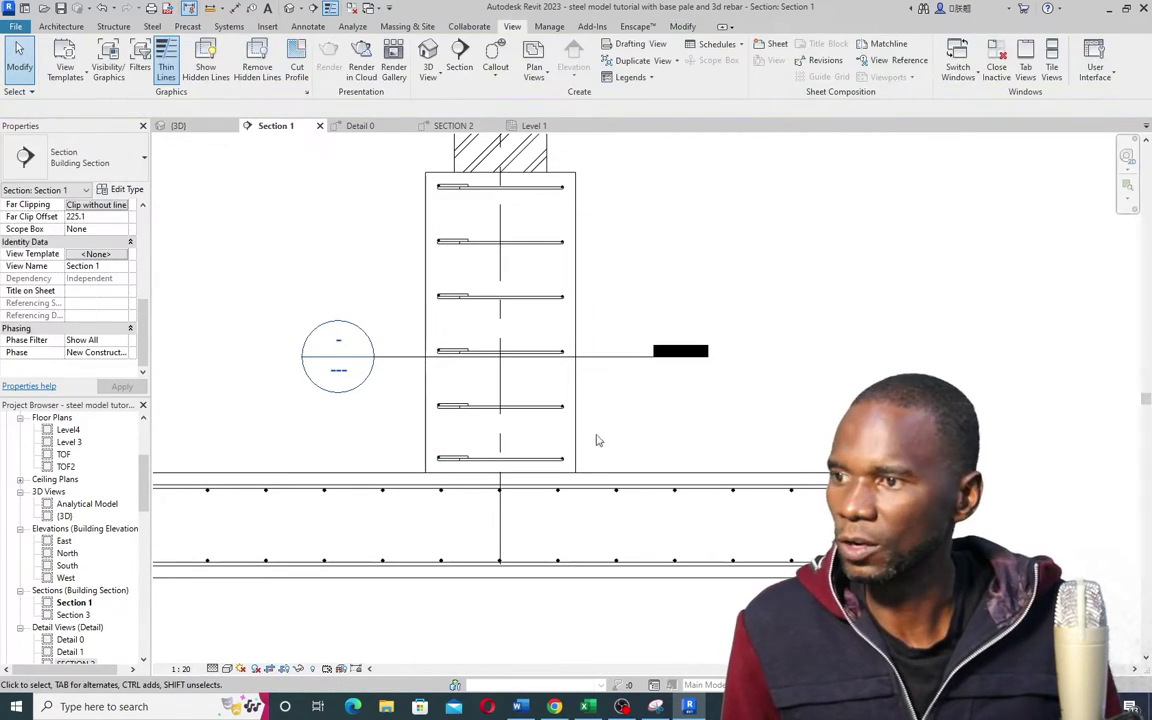
Step: Stretch the column's stirrup set down through the footing to just above its bottom mesh and inspect it in 3D
left_click(545, 489)
left_click_drag(500, 489, 511, 548)
key("Escape")
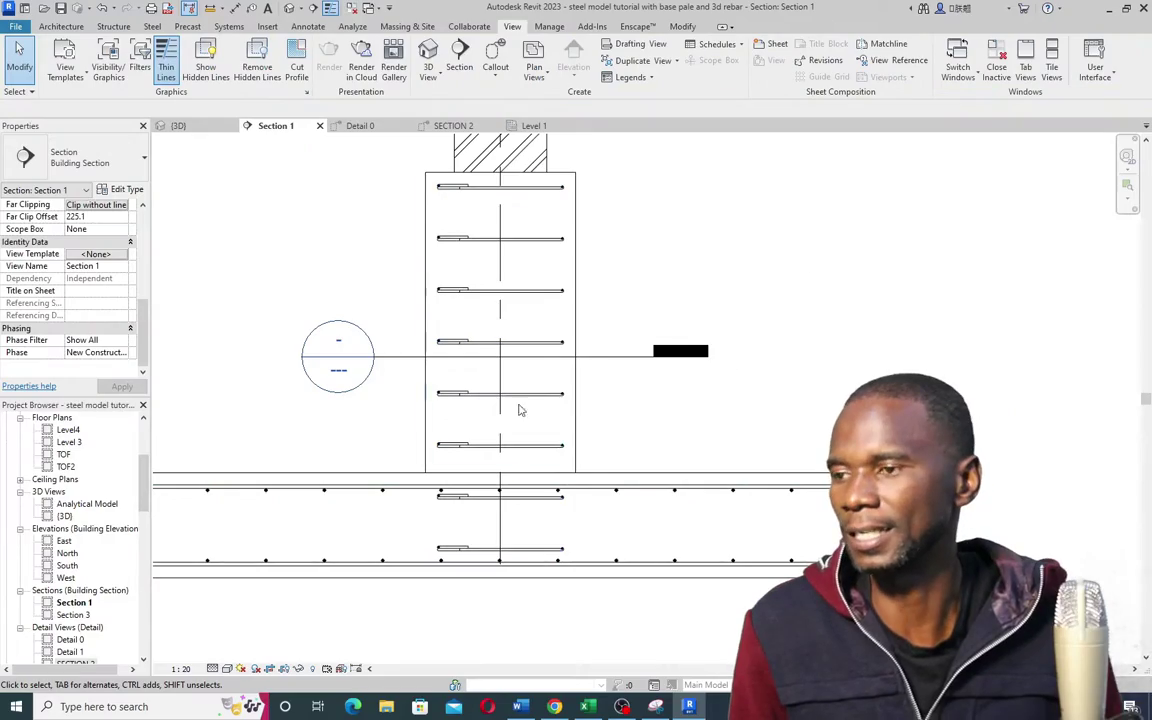
left_click(178, 126)
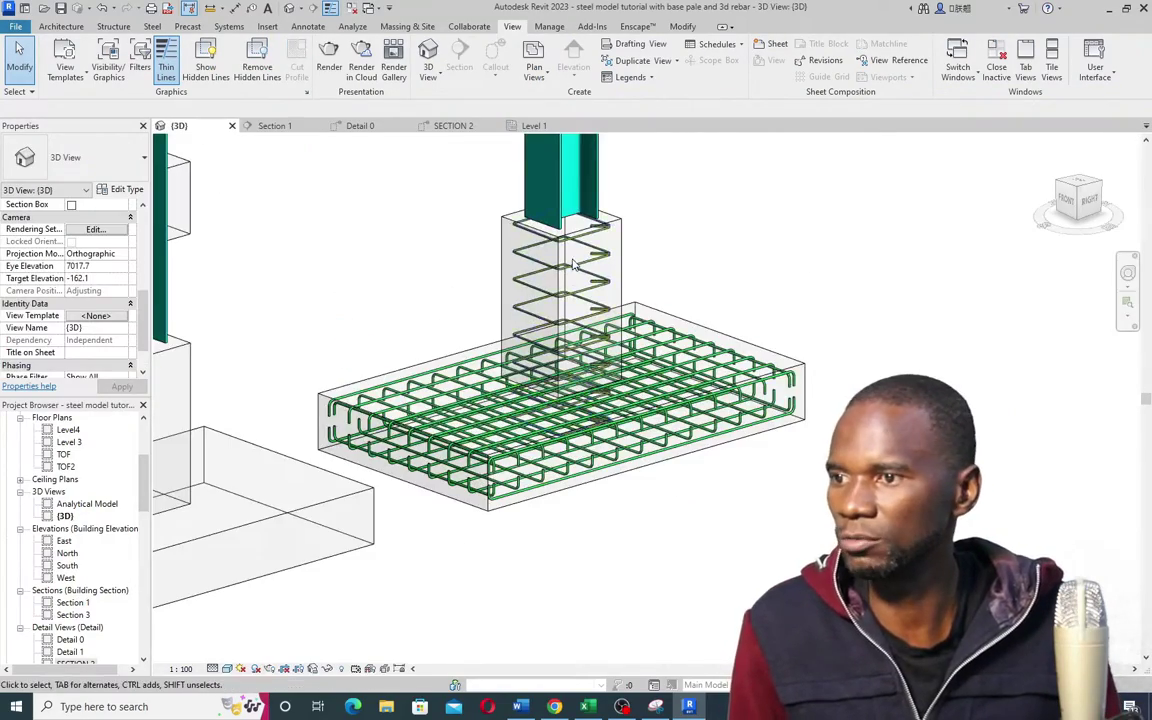
scroll(690, 390, "up", 5)
scroll(600, 395, "up", 3)
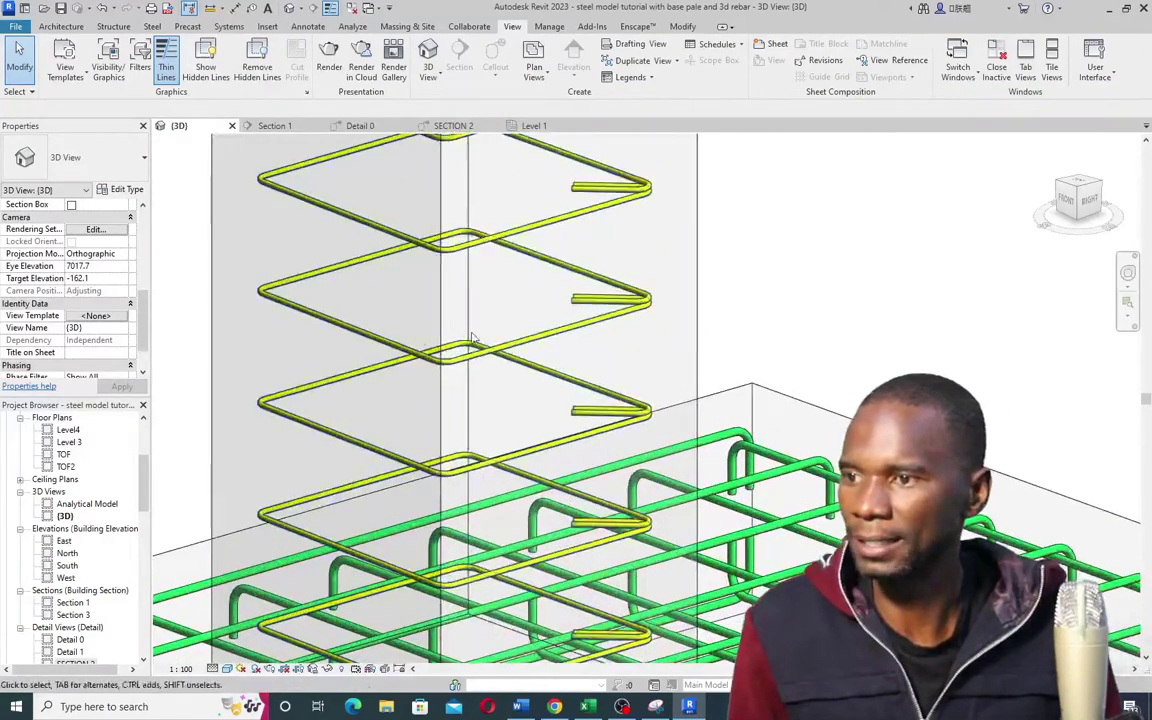
scroll(436, 398, "down", 2)
scroll(436, 398, "down", 2)
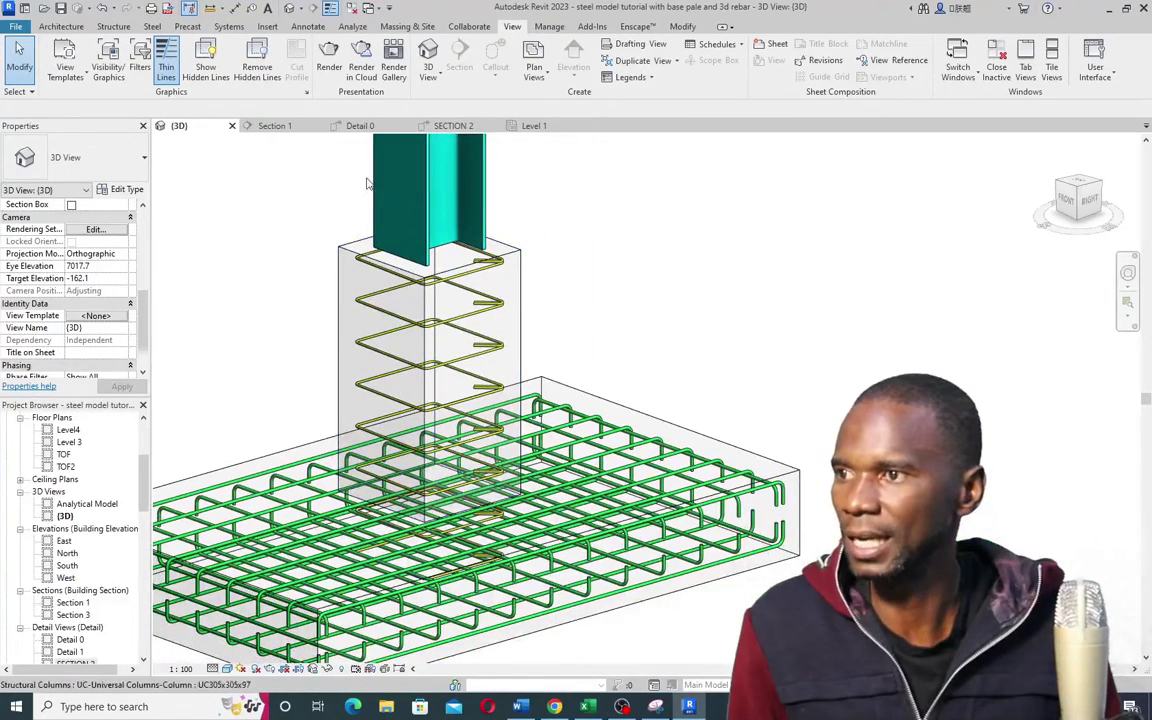
Step: Start a sketched H16 rebar in Section 1 with the concrete column as its host
left_click(274, 126)
scroll(548, 411, "down", 3)
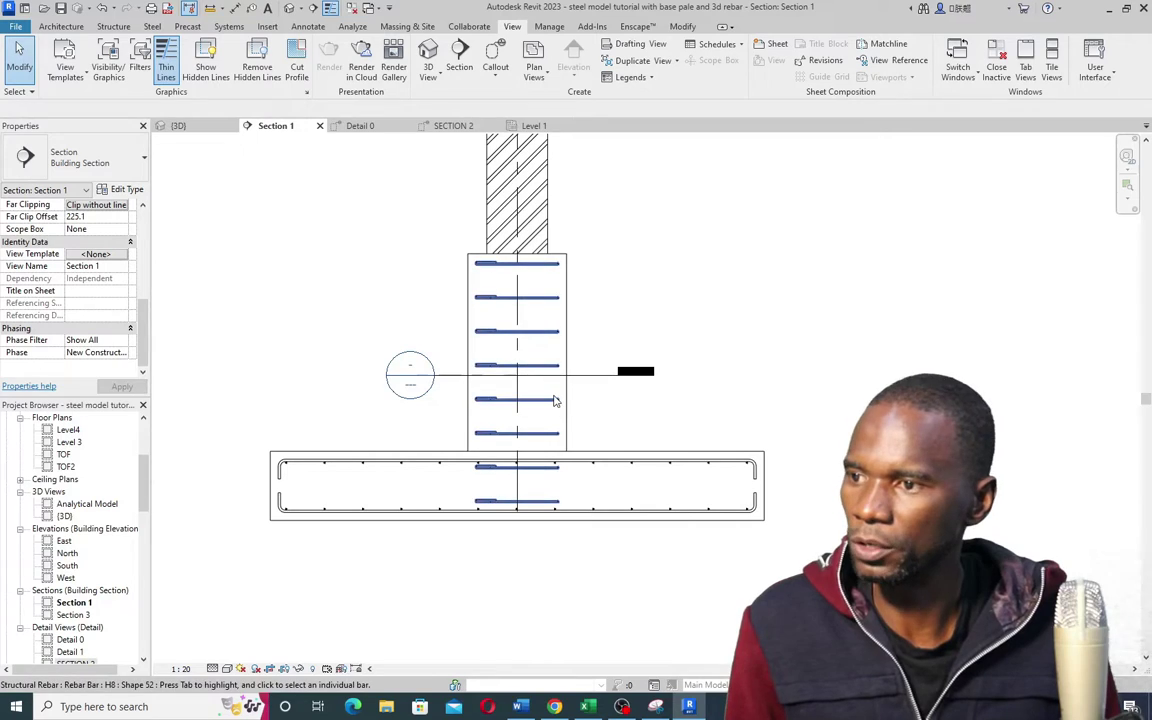
scroll(548, 340, "up", 2)
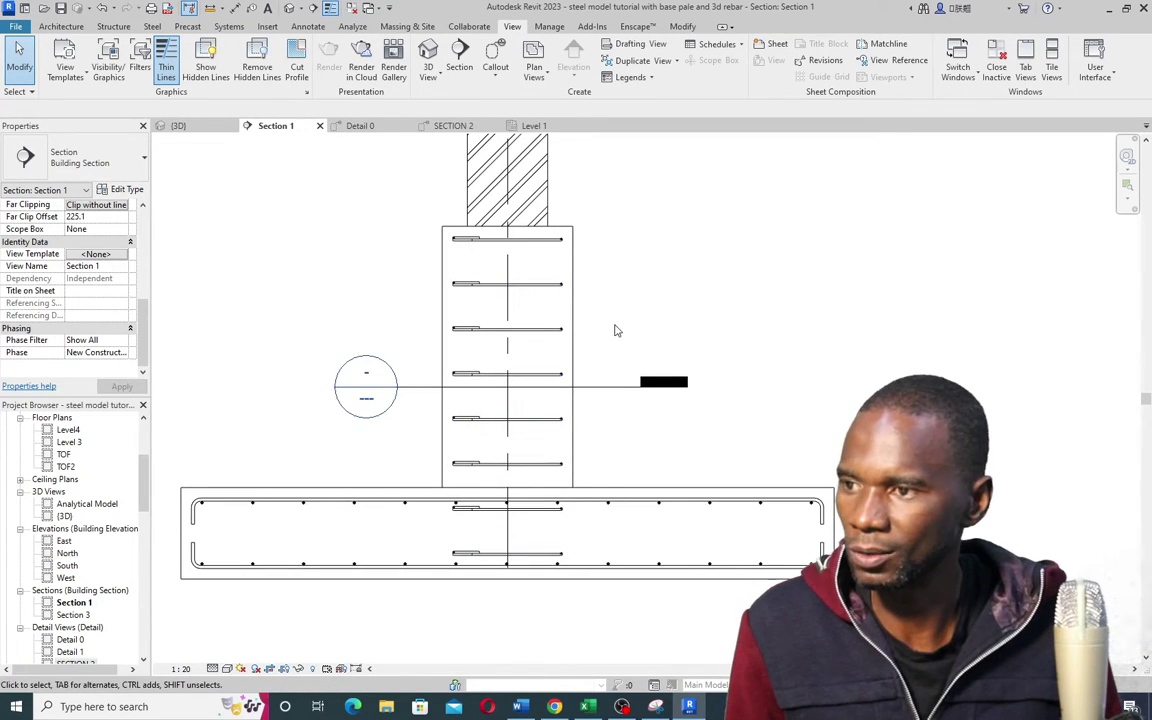
left_click(576, 316)
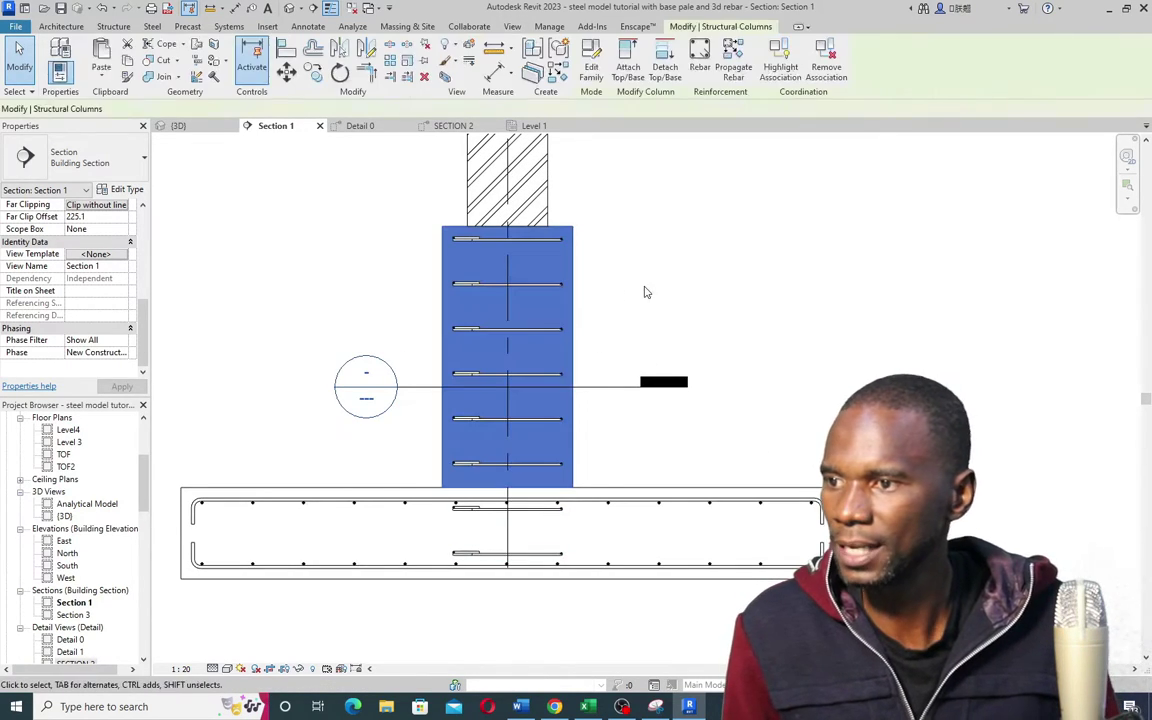
left_click(699, 58)
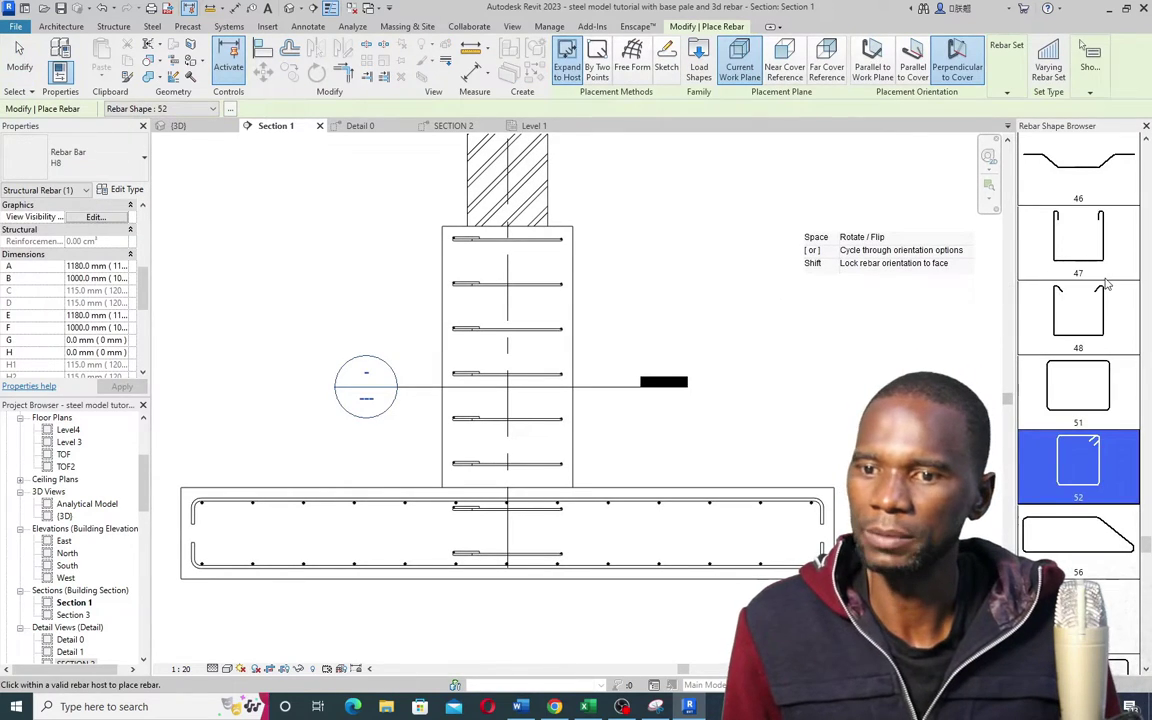
scroll(1107, 285, "up", 10)
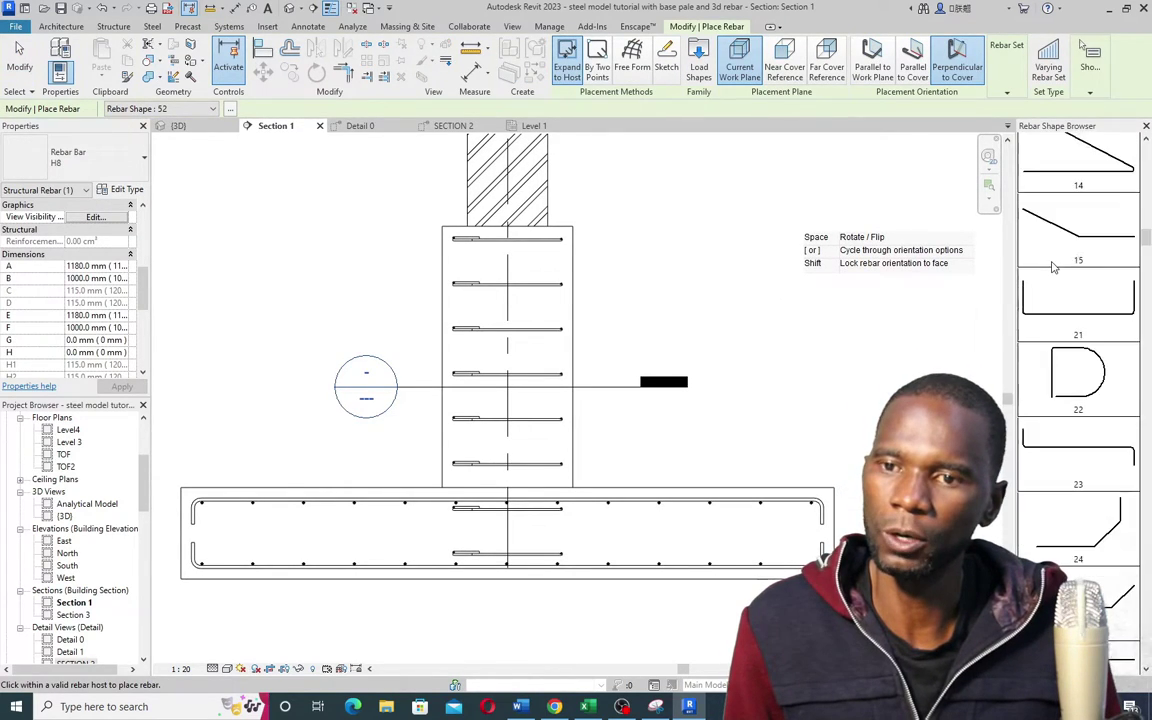
scroll(1056, 271, "up", 2)
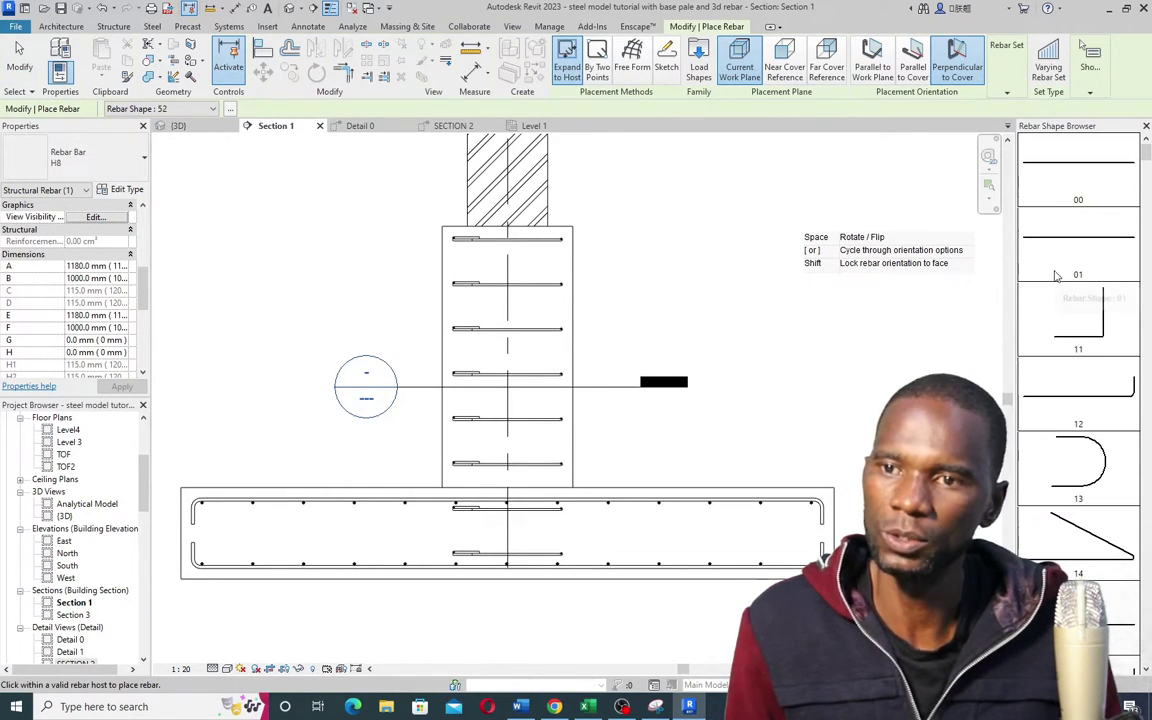
left_click(1079, 169)
left_click(140, 160)
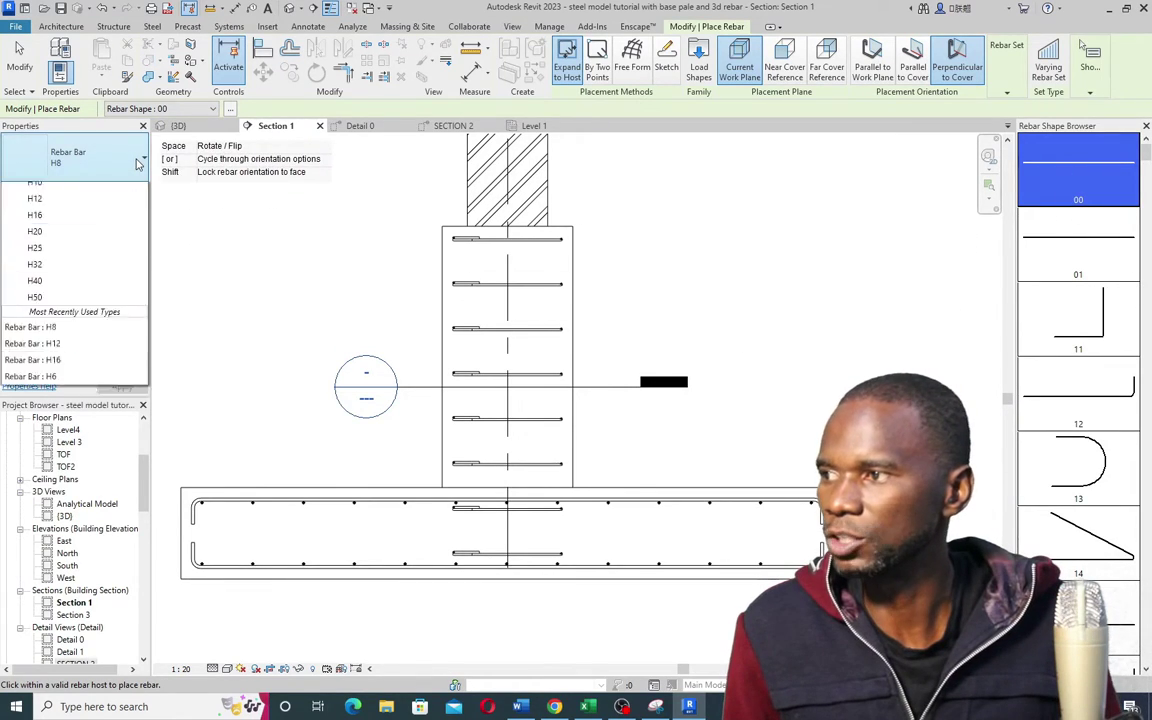
left_click(41, 292)
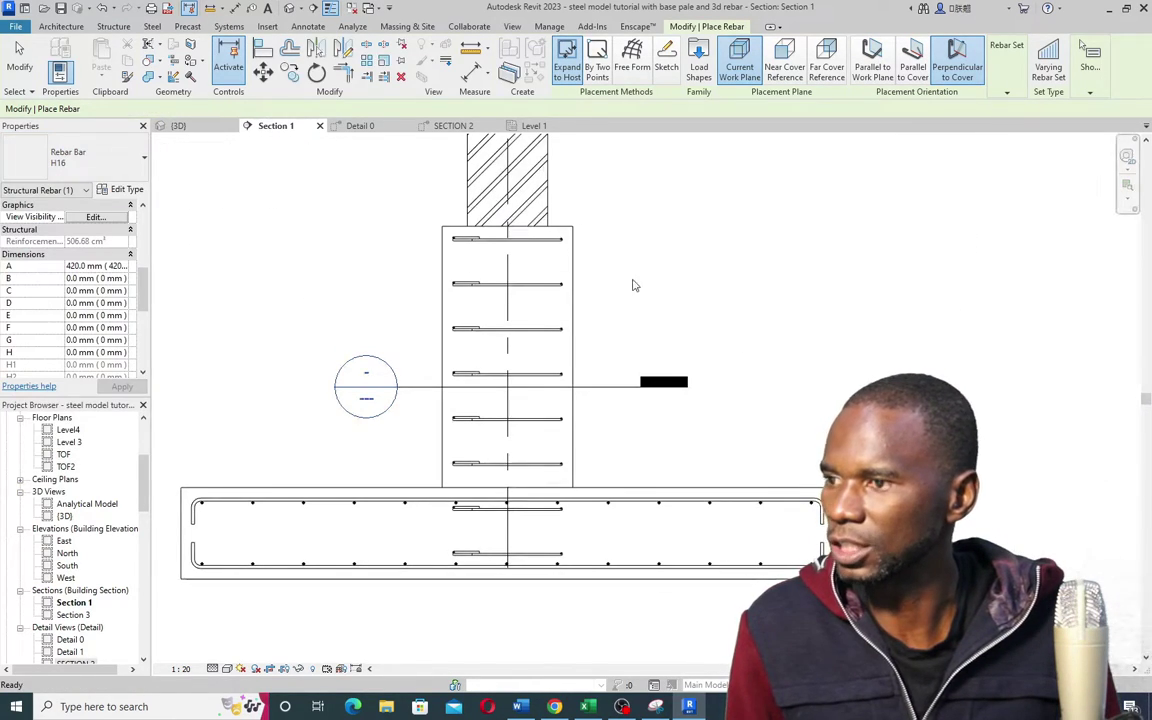
left_click(666, 56)
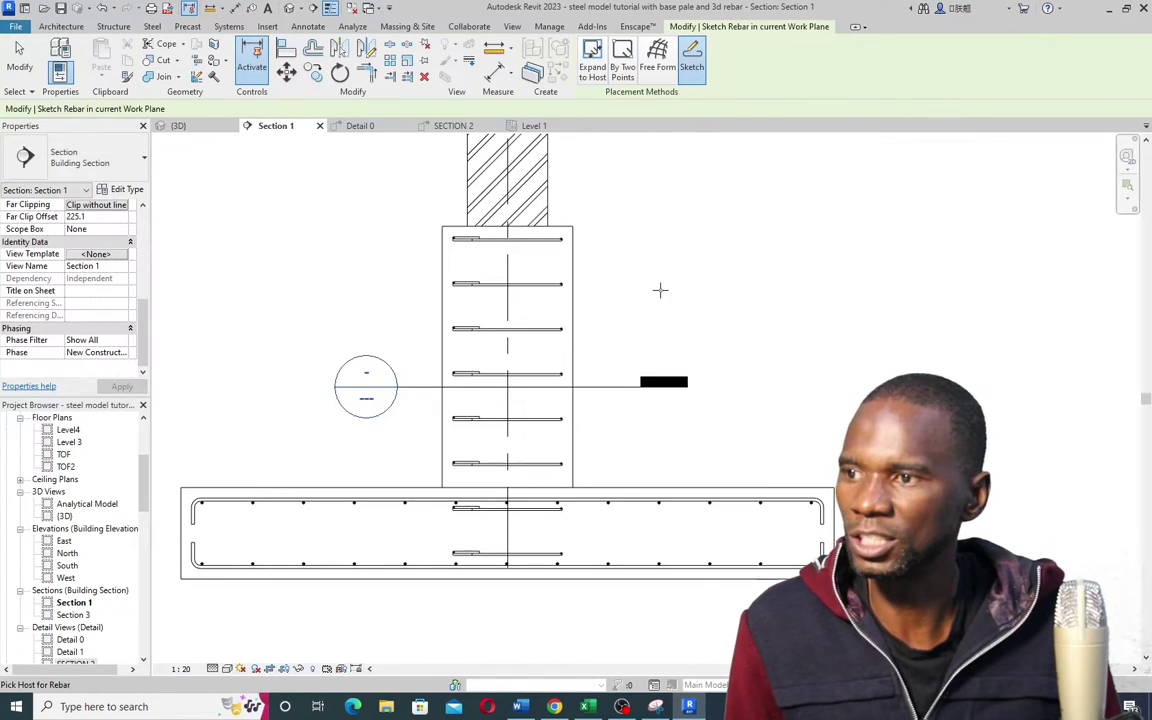
left_click(574, 278)
scroll(558, 249, "up", 1)
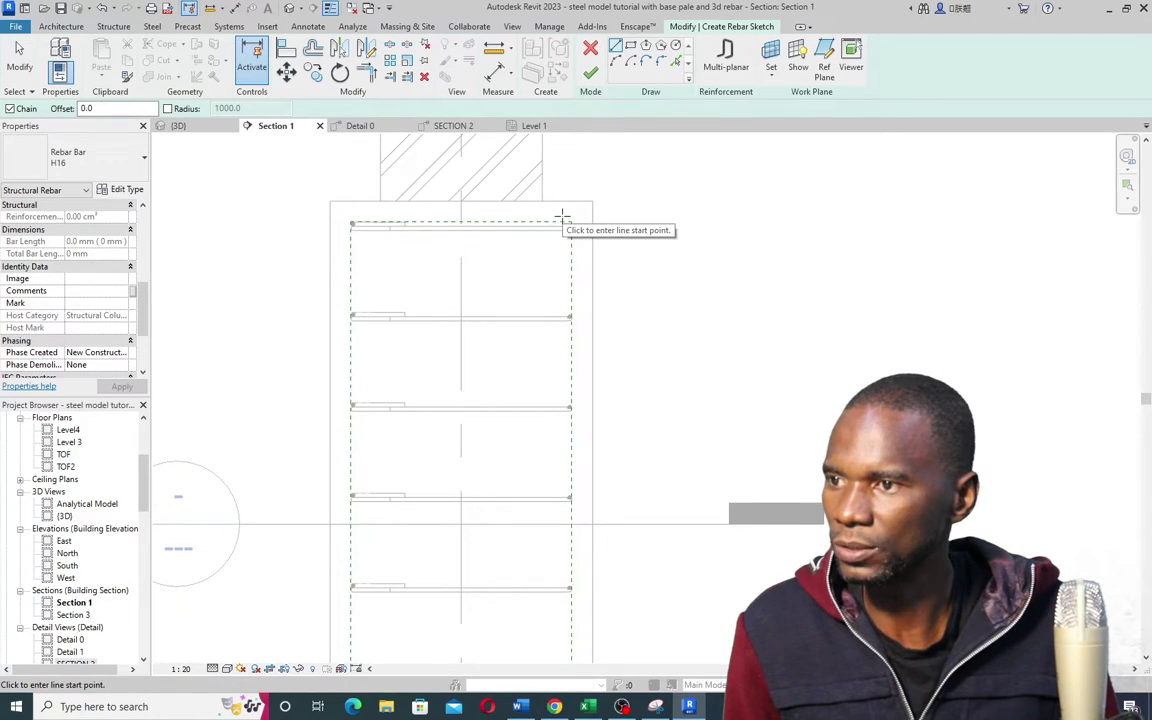
Step: Sketch the bar inside the column's right face down to the footing's bottom mesh, with a 600 mm outward horizontal leg
left_click(562, 216)
scroll(566, 334, "down", 3)
scroll(566, 440, "down", 2)
scroll(566, 448, "up", 4)
left_click(578, 426)
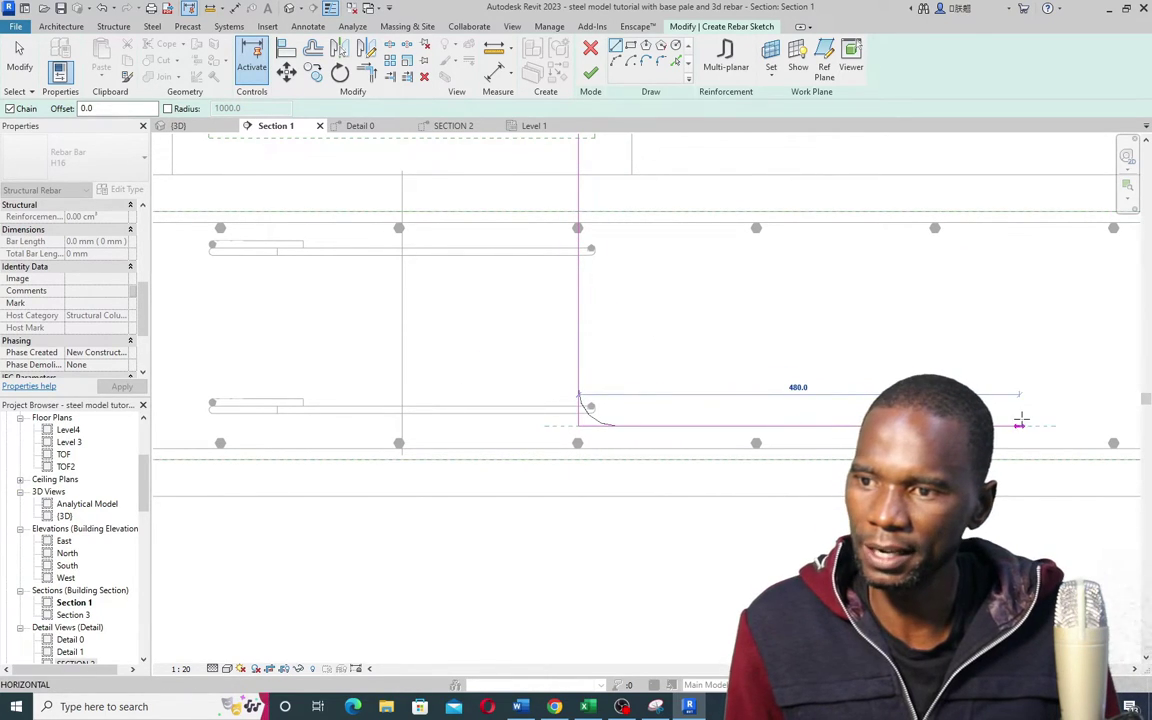
type("600")
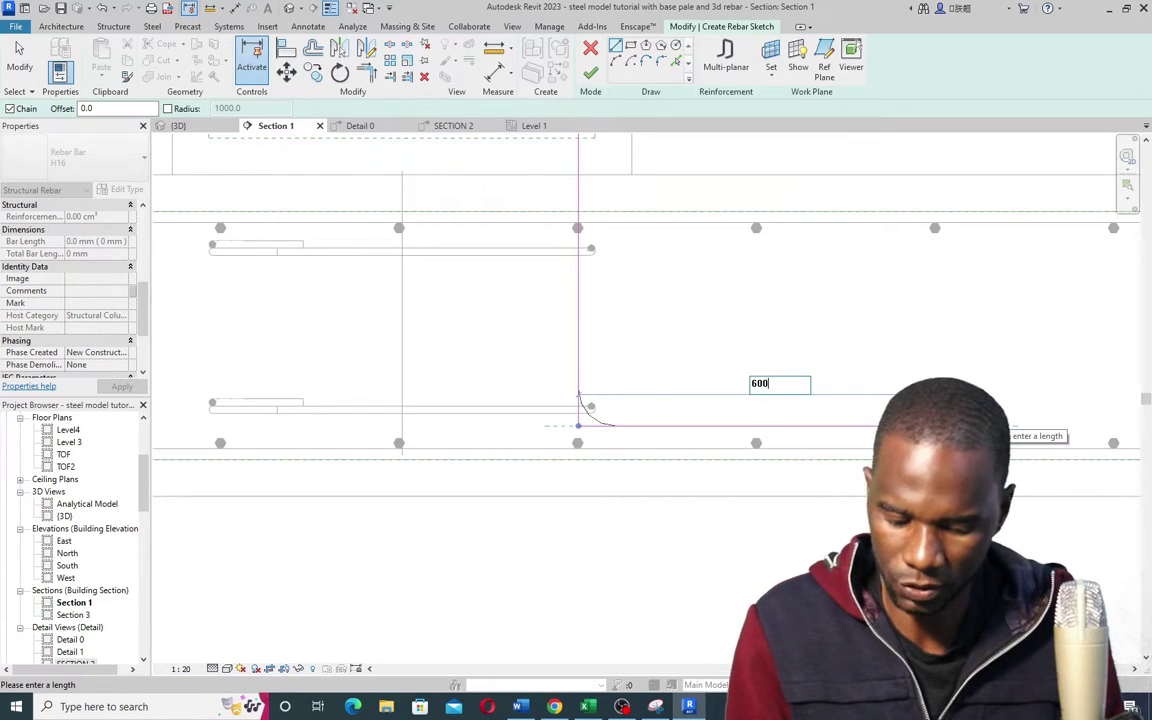
key("Return")
scroll(720, 535, "down", 5)
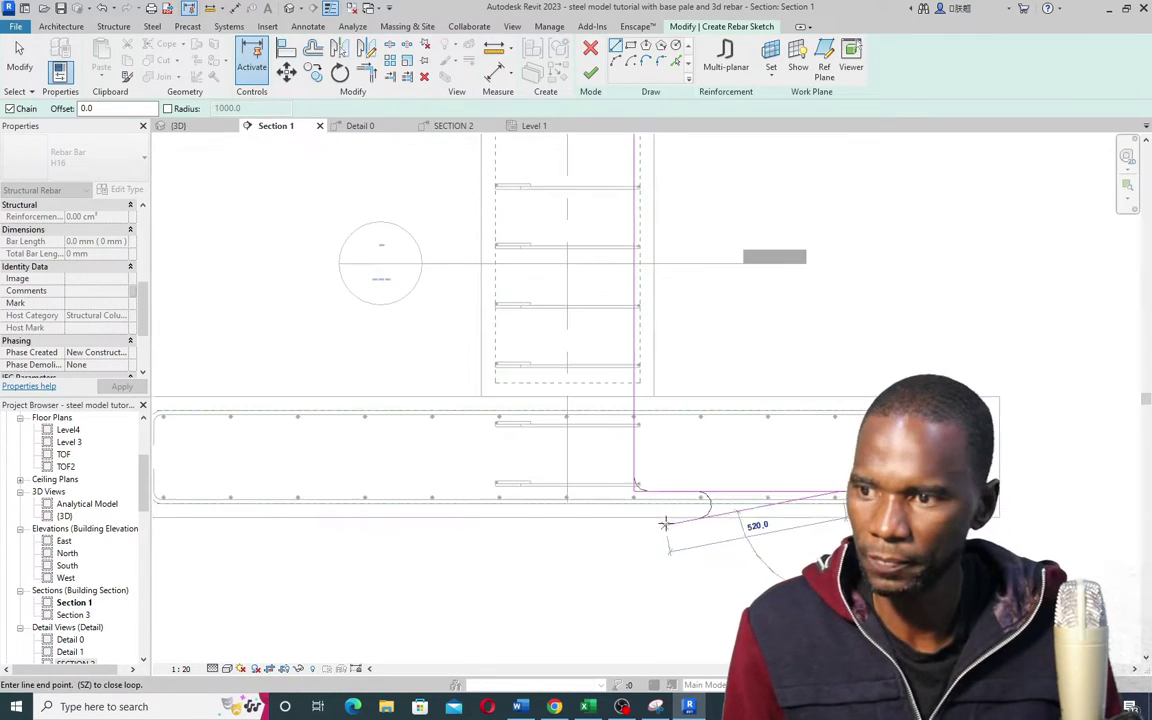
right_click(824, 269)
left_click(848, 278)
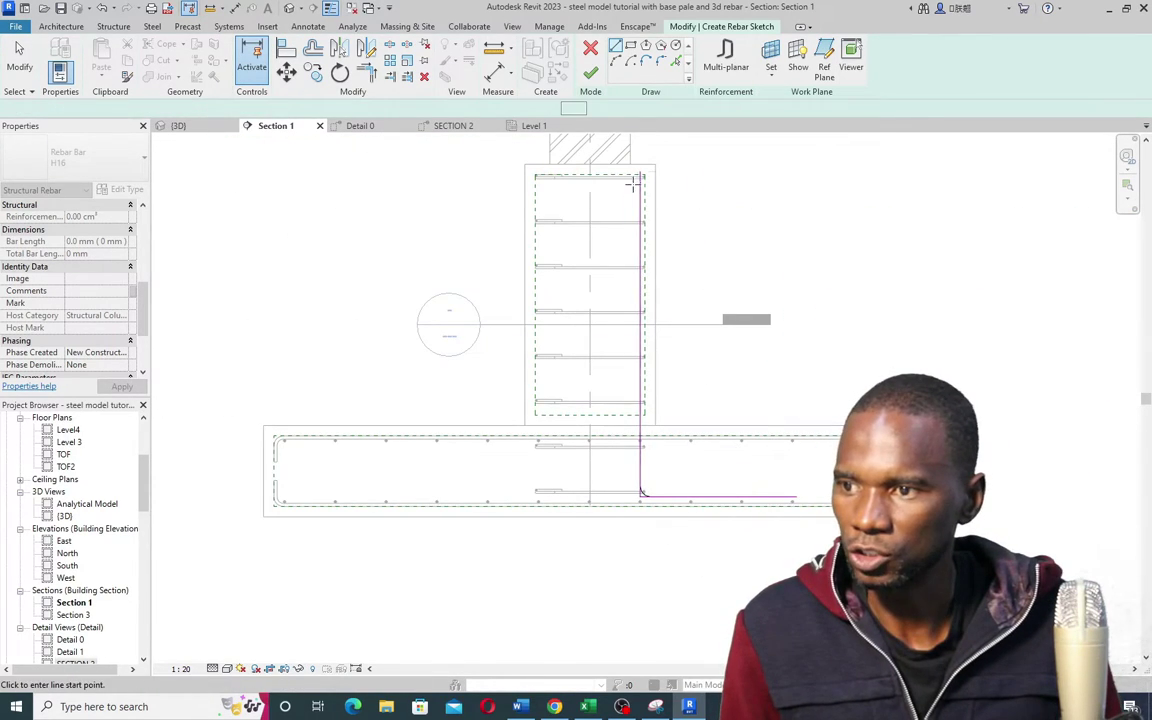
Step: Add a 150 mm inward horizontal leg at the bar's top end and finish the rebar sketch and placement
scroll(640, 175, "up", 4)
left_click(641, 184)
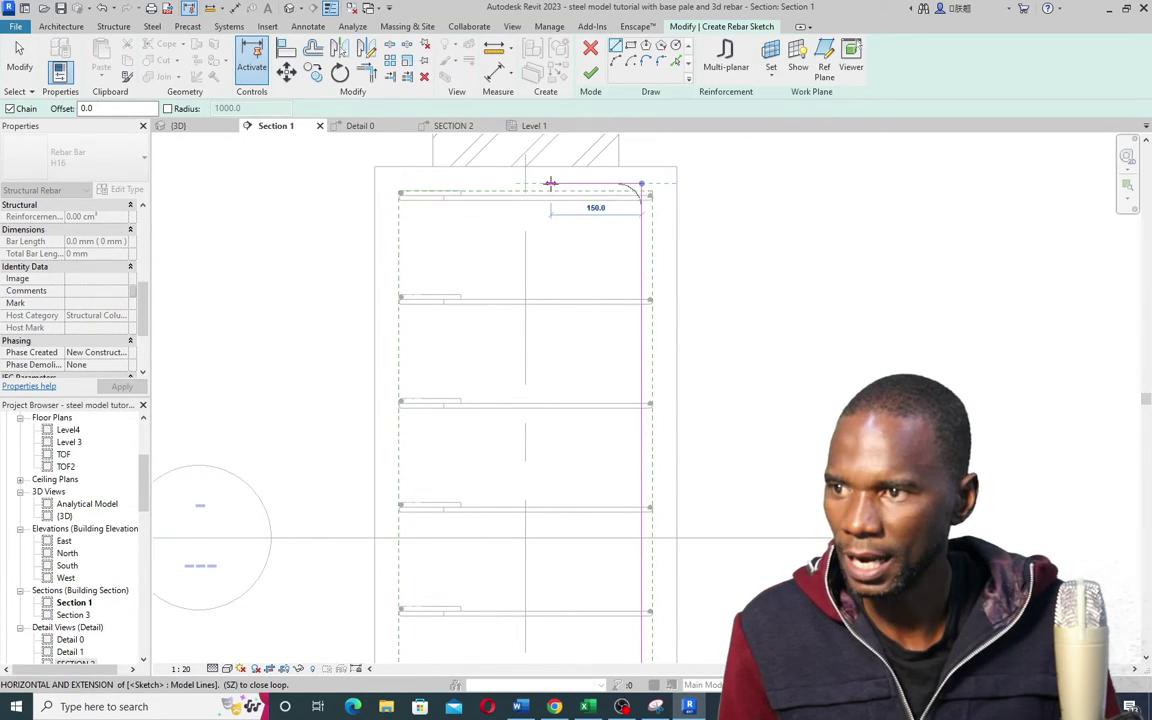
type("1")
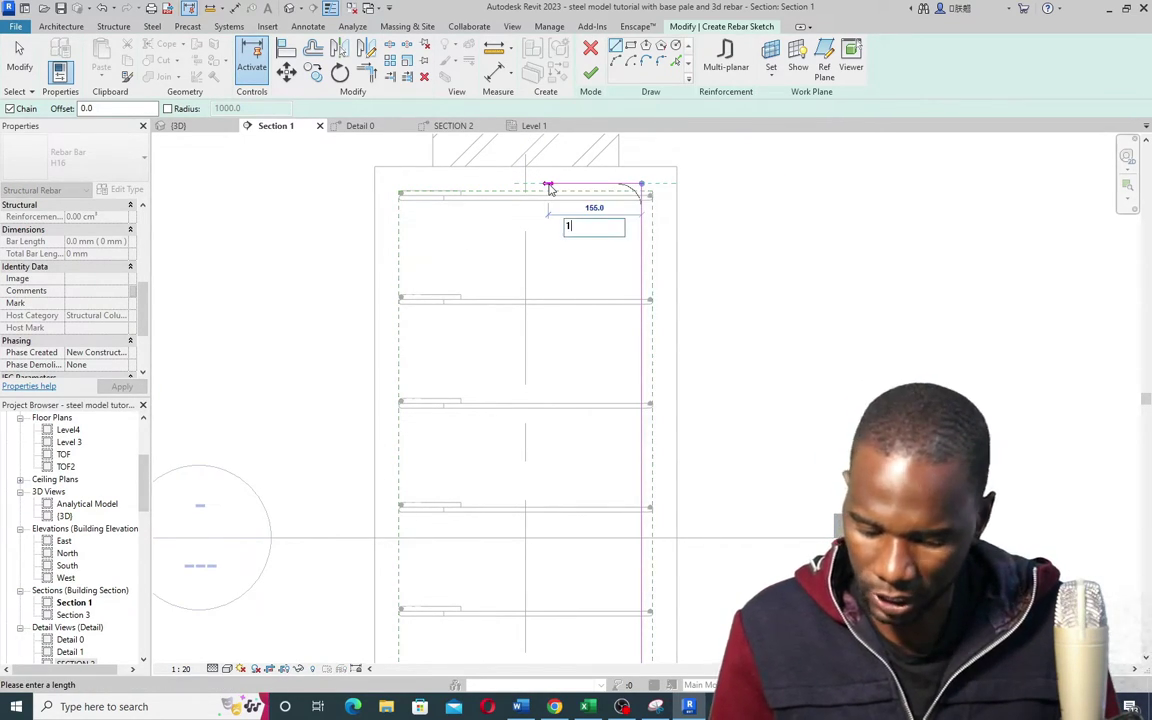
type("00")
key("Return")
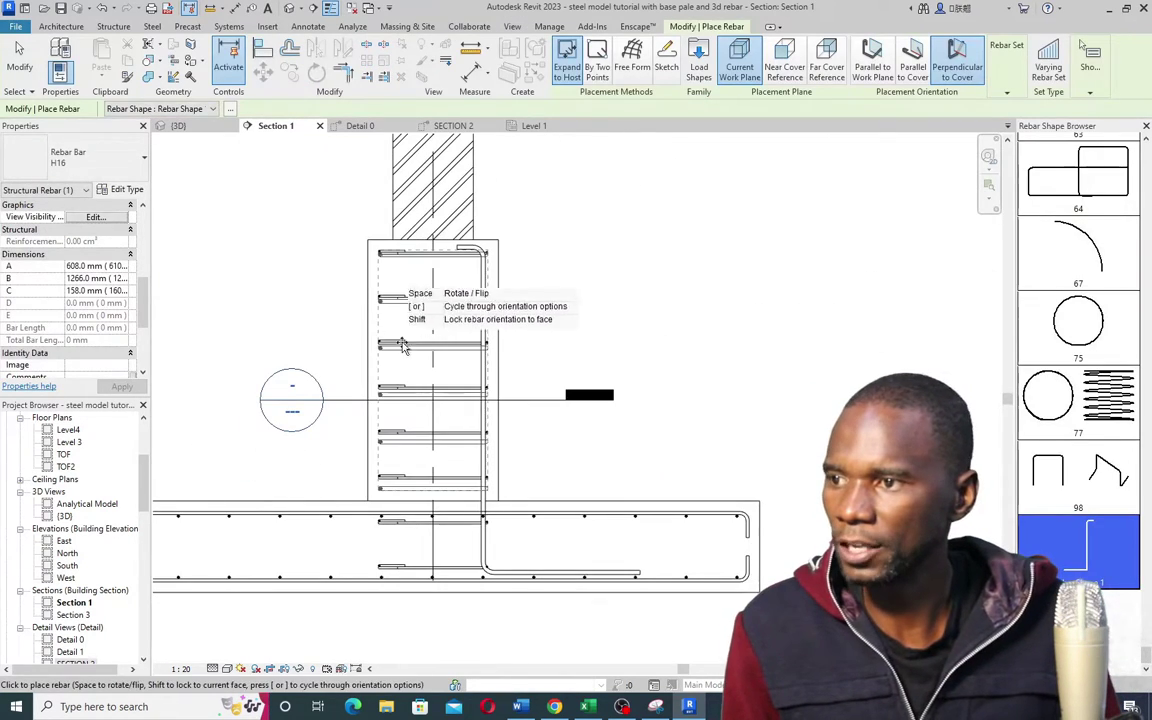
left_click(19, 52)
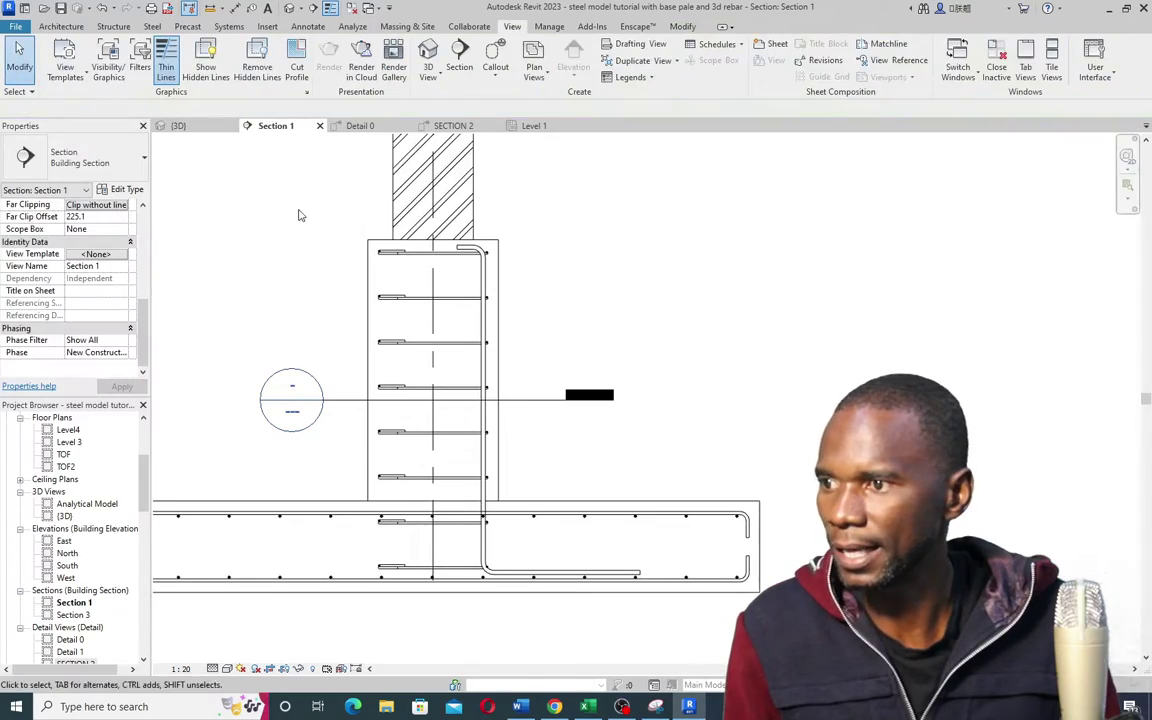
Step: Examine the bent H16 column bar in the 3D view against the stirrups and the footing meshes
left_click(179, 127)
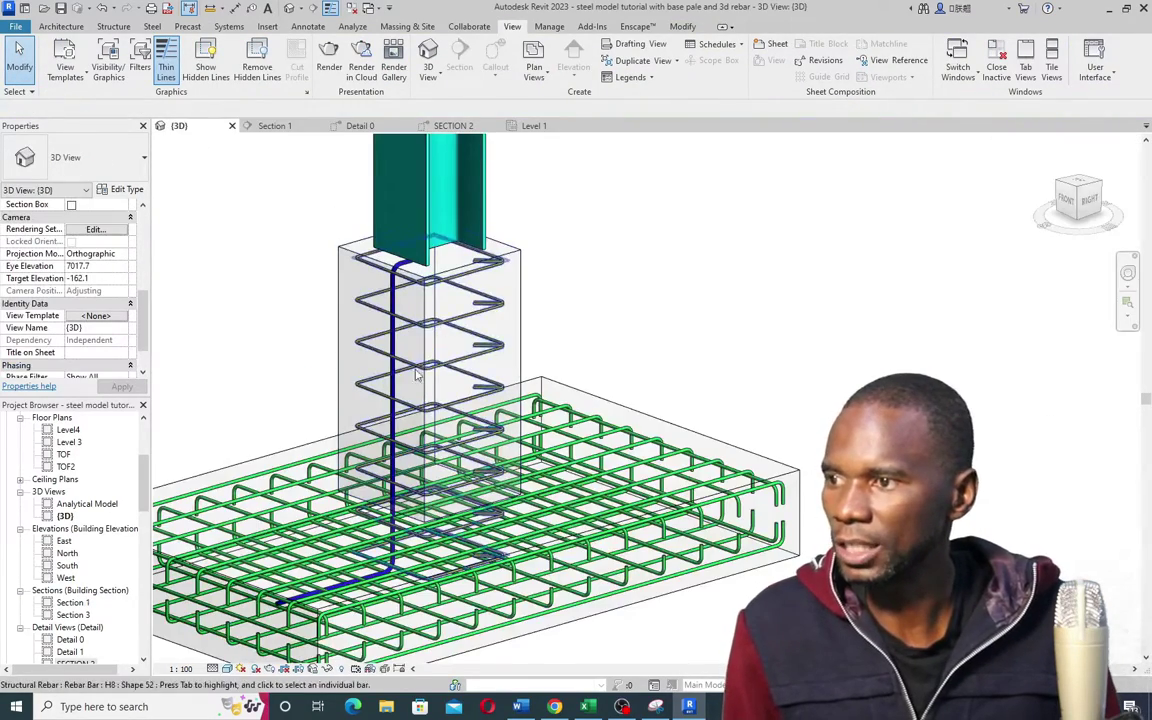
scroll(420, 300, "down", 2)
scroll(433, 190, "up", 2)
scroll(425, 240, "up", 2)
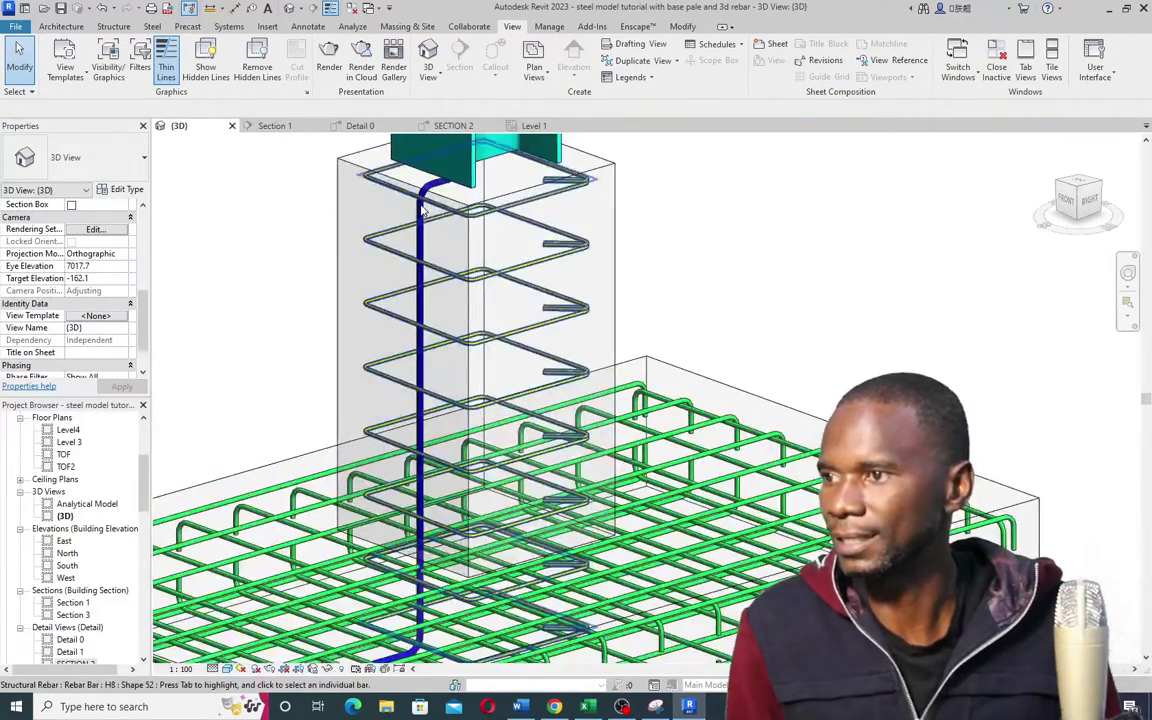
scroll(397, 307, "down", 1)
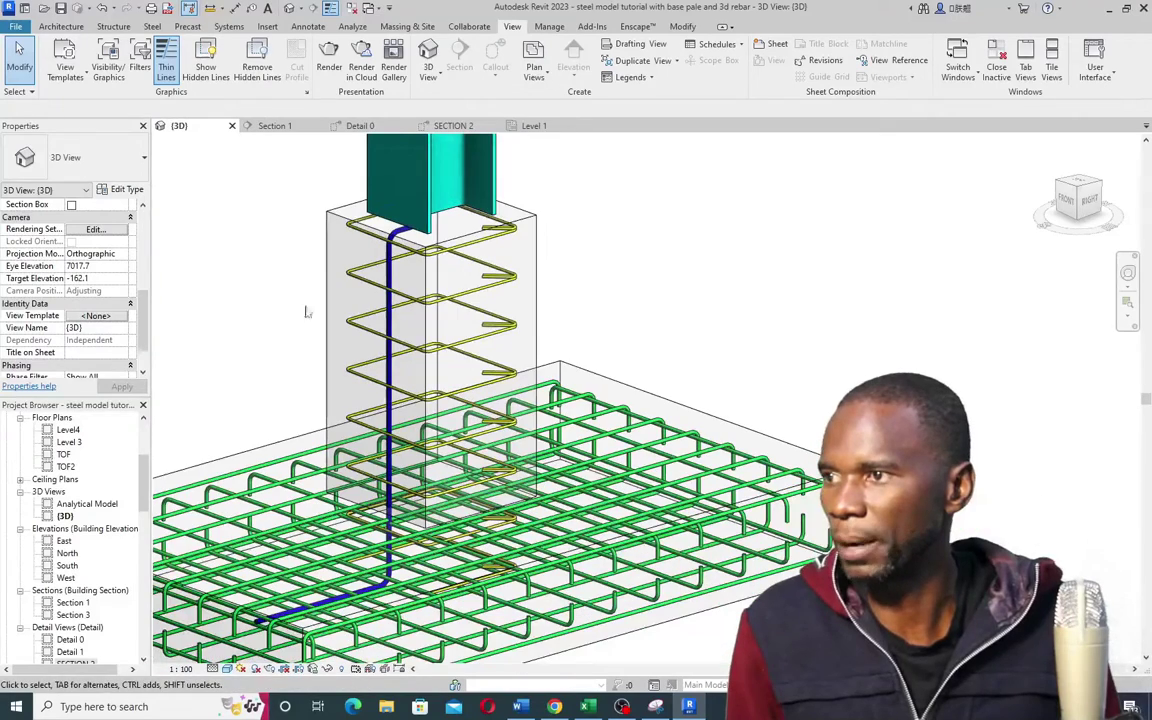
Step: Lay out the bent H16 column bar as a fixed-number set of 3 bars
left_click(397, 297)
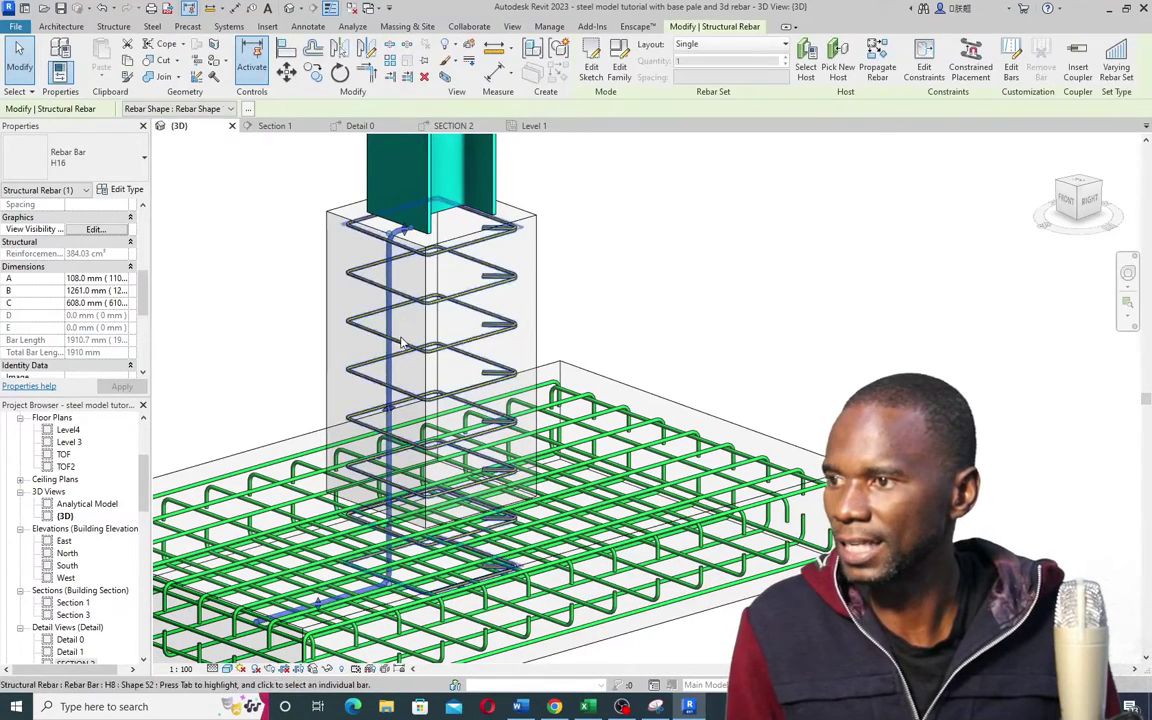
left_click(785, 46)
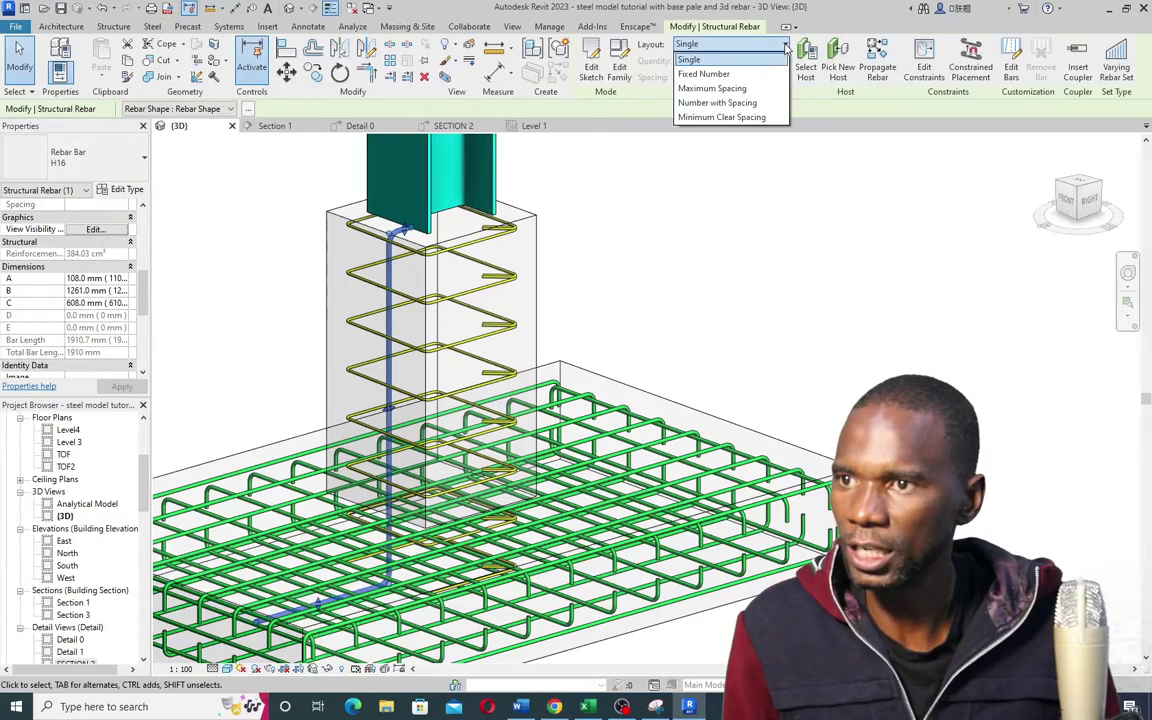
left_click(706, 74)
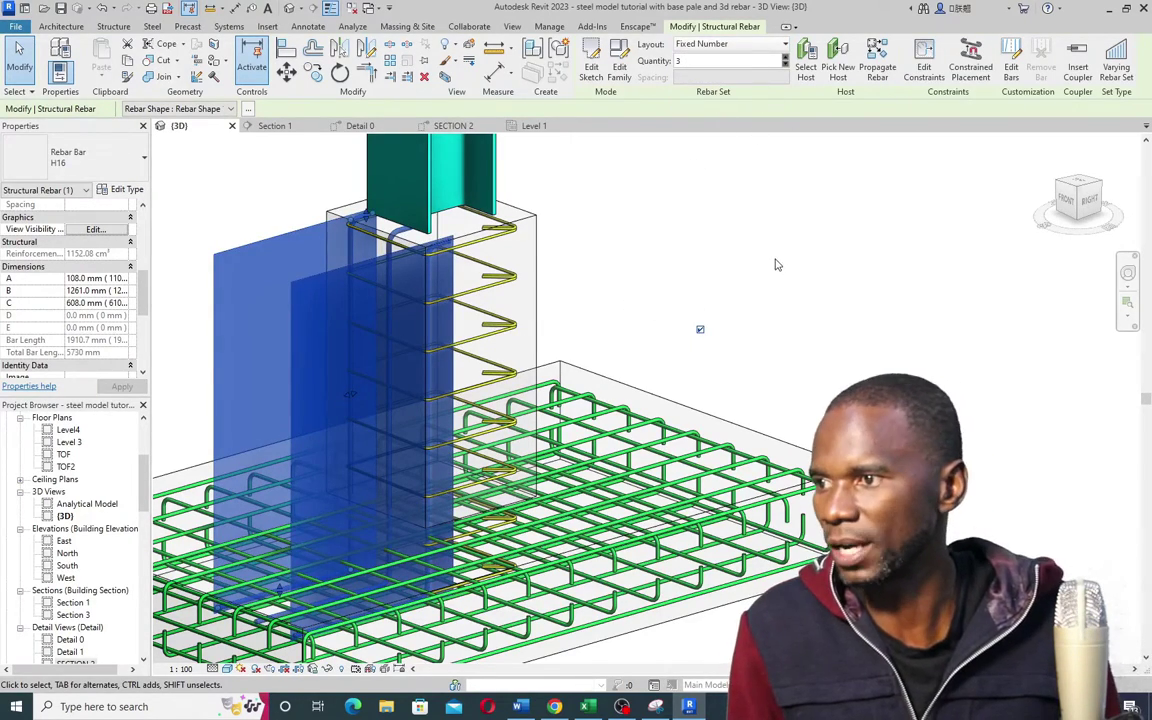
left_click(746, 249)
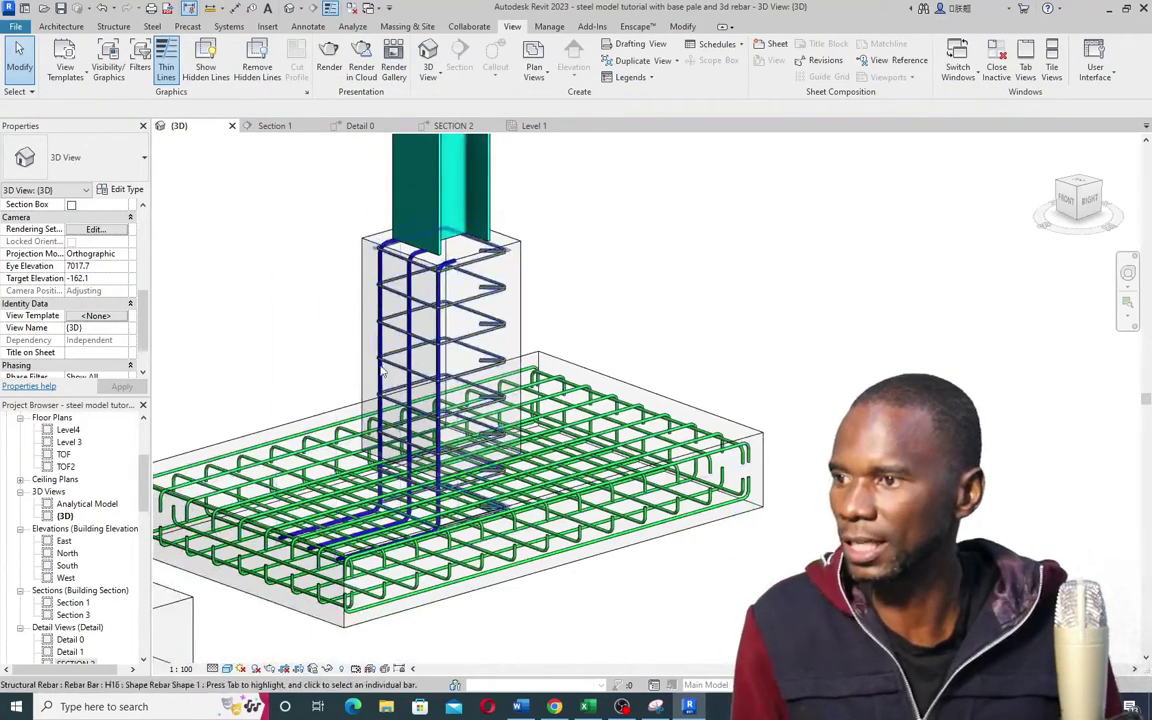
Step: In Section 1, constrain the H16 set's bottom horizontal leg to the footing's bottom cover and finish the constraint edit
left_click(281, 128)
left_click(484, 372)
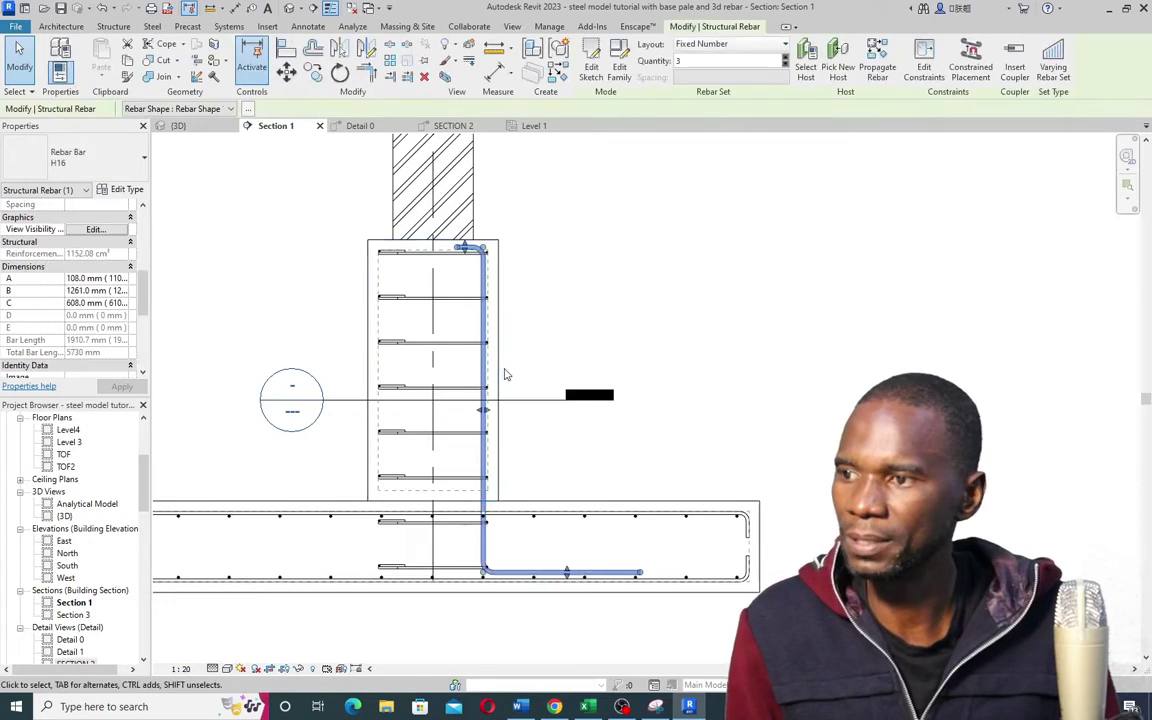
left_click(746, 288)
scroll(449, 248, "down", 2)
scroll(545, 462, "up", 5)
scroll(484, 494, "down", 4)
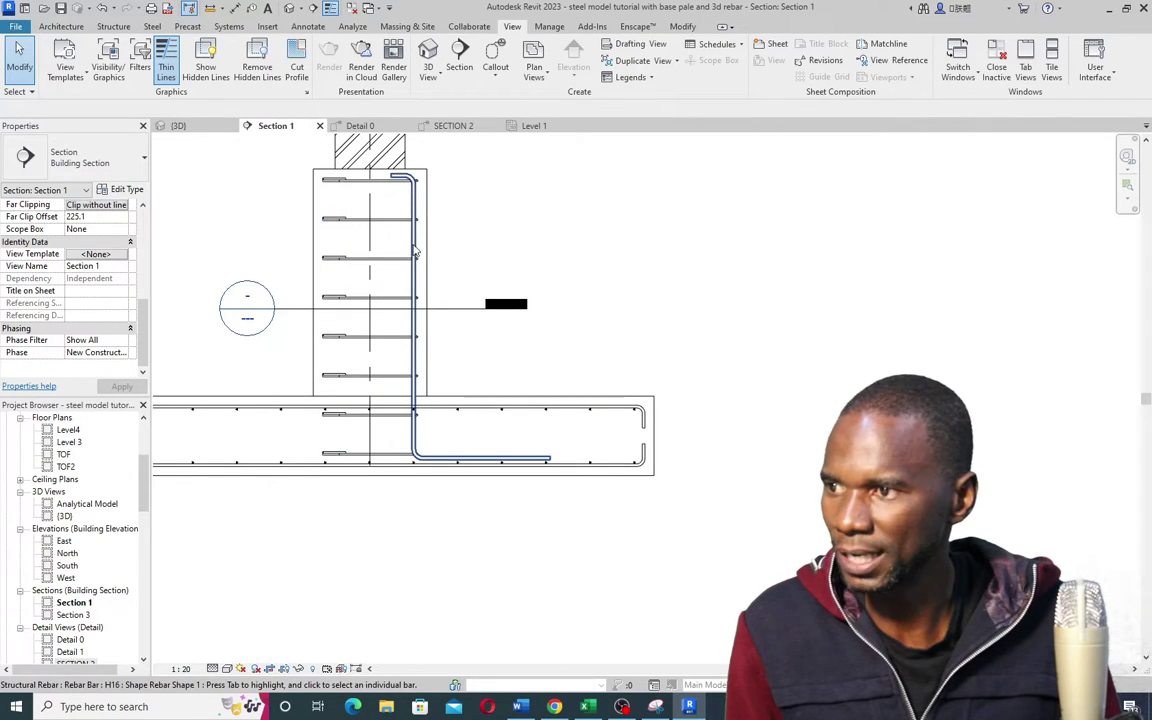
scroll(451, 456, "up", 2)
left_click(584, 461)
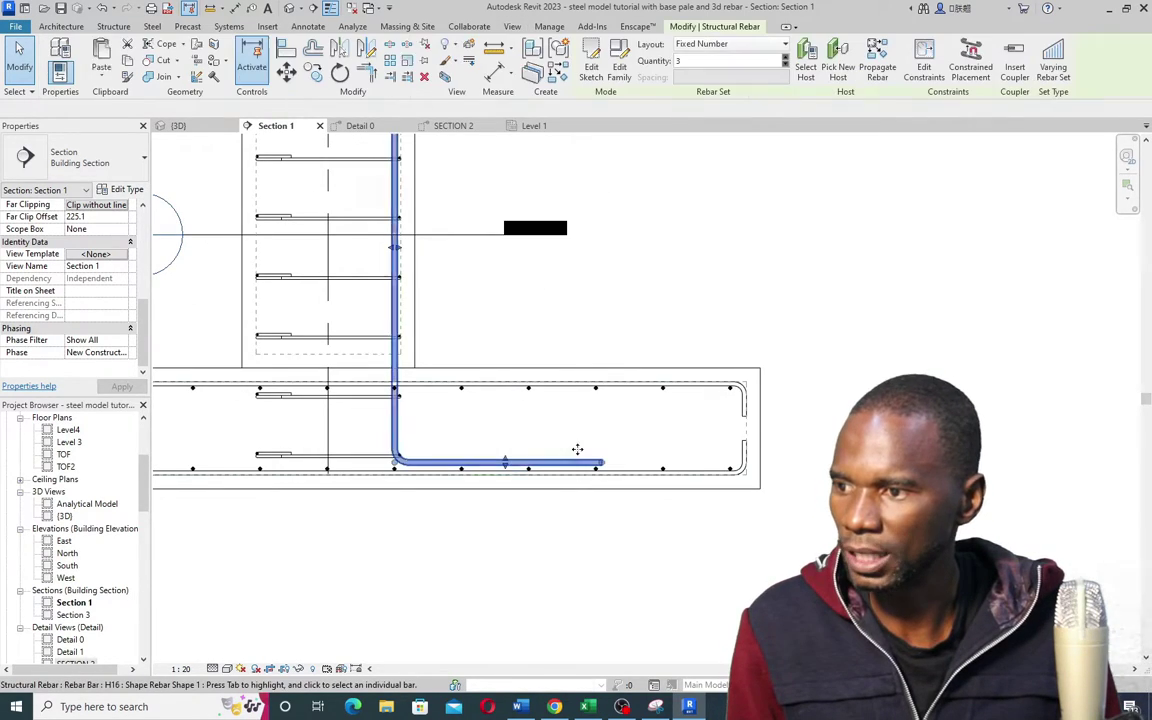
left_click(921, 70)
scroll(476, 484, "up", 3)
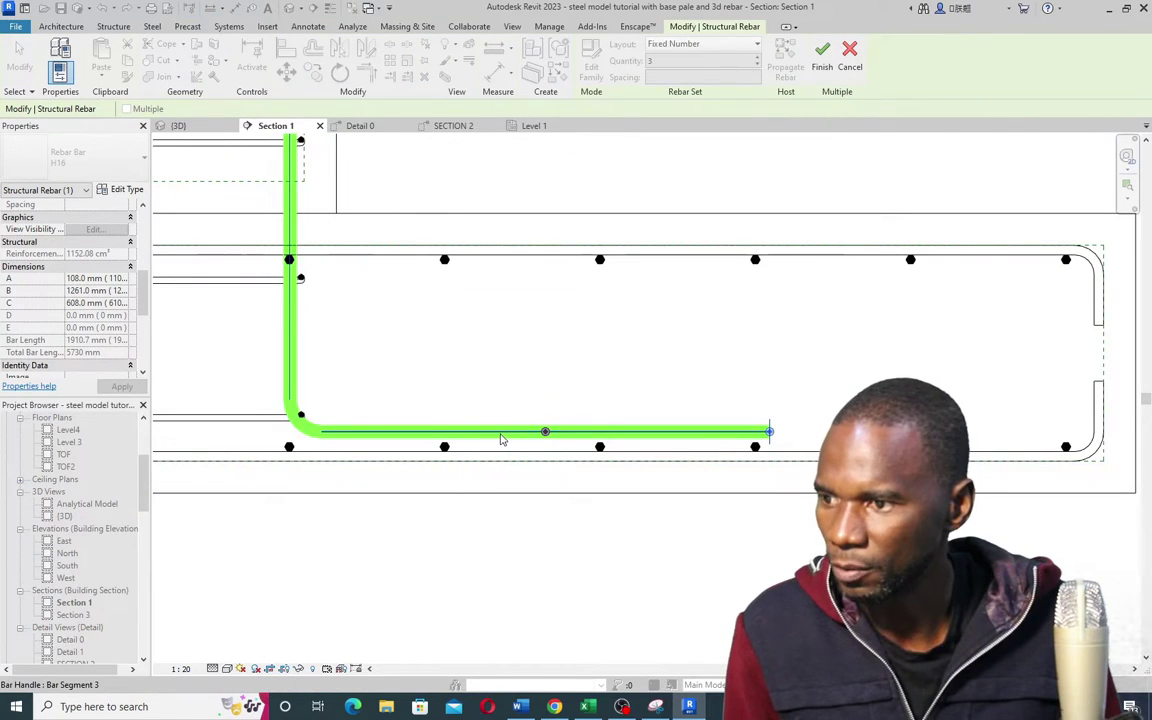
left_click(502, 438)
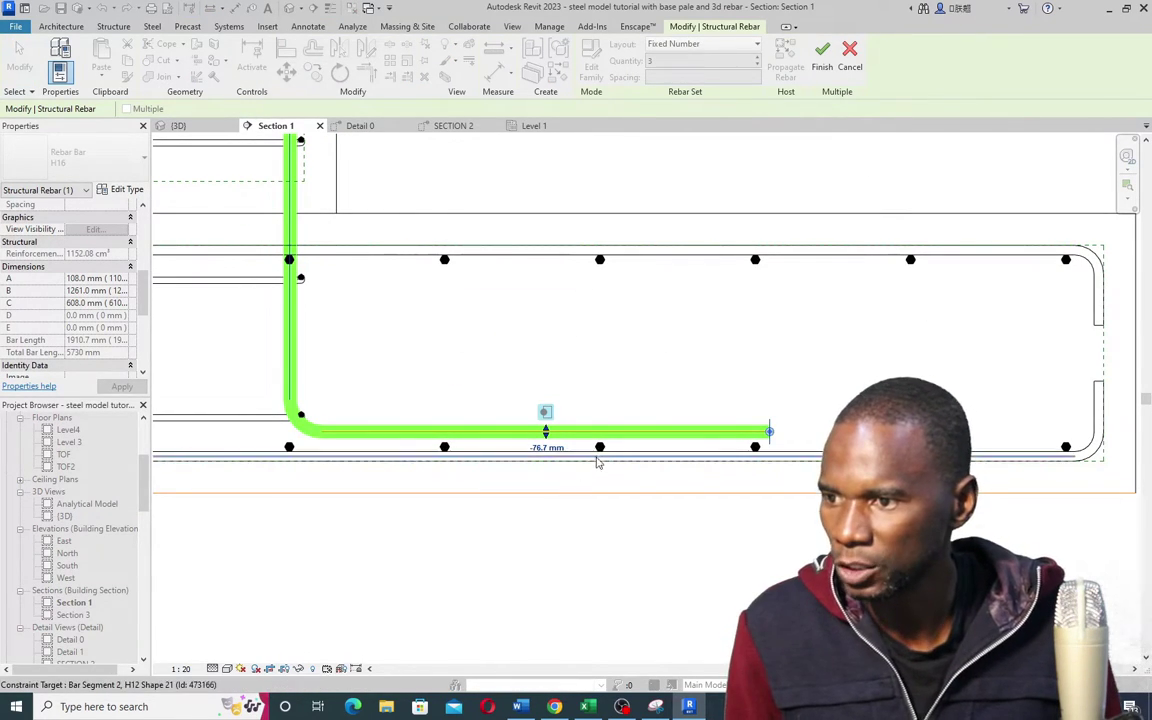
scroll(575, 452, "up", 1)
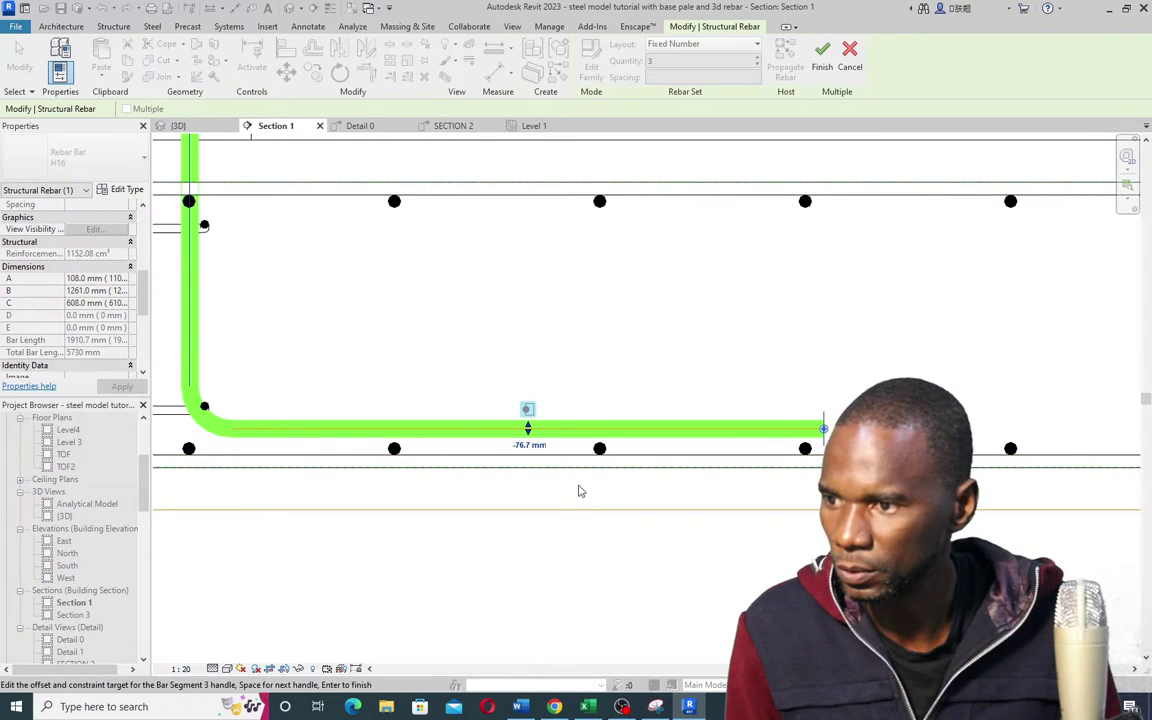
left_click(589, 476)
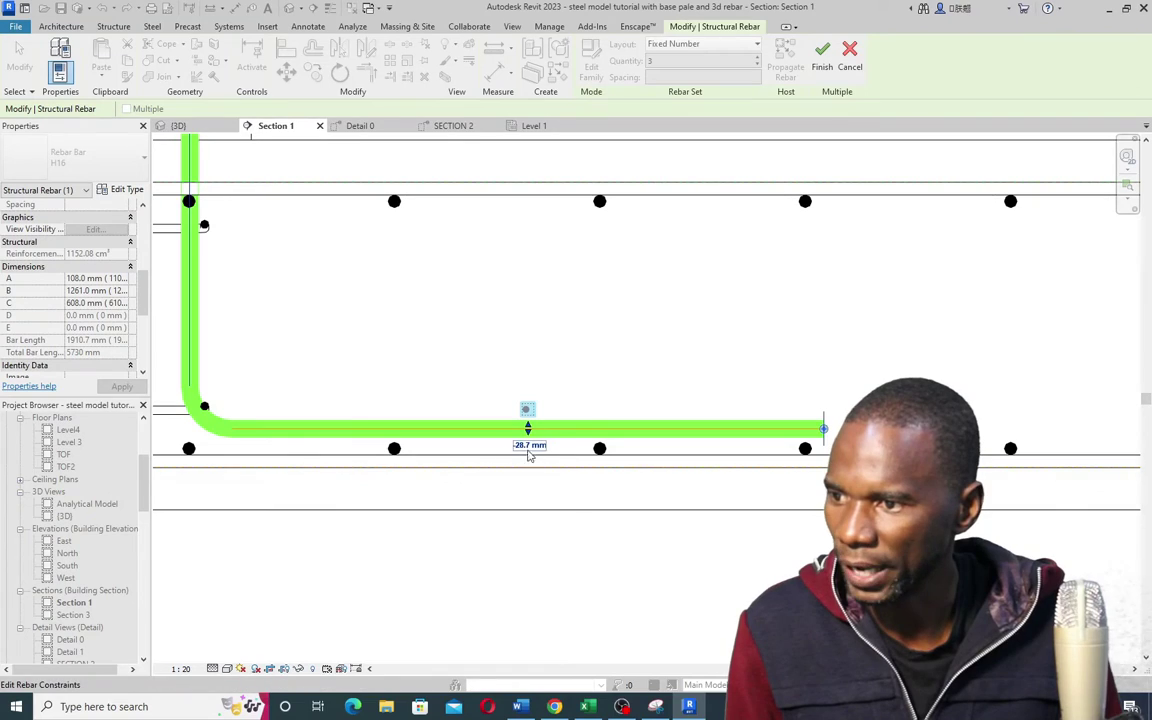
left_click(823, 58)
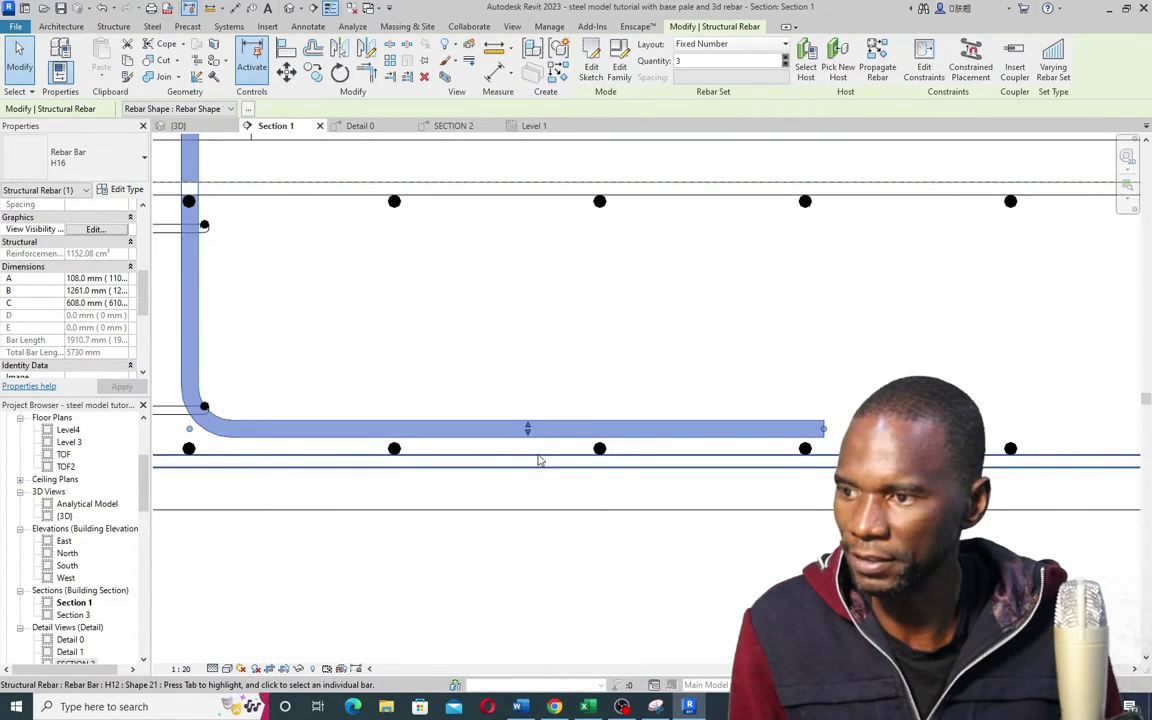
Step: Check the placement constraint of the H16 set's top horizontal leg near the column's top face
scroll(524, 430, "down", 2)
scroll(490, 440, "down", 3)
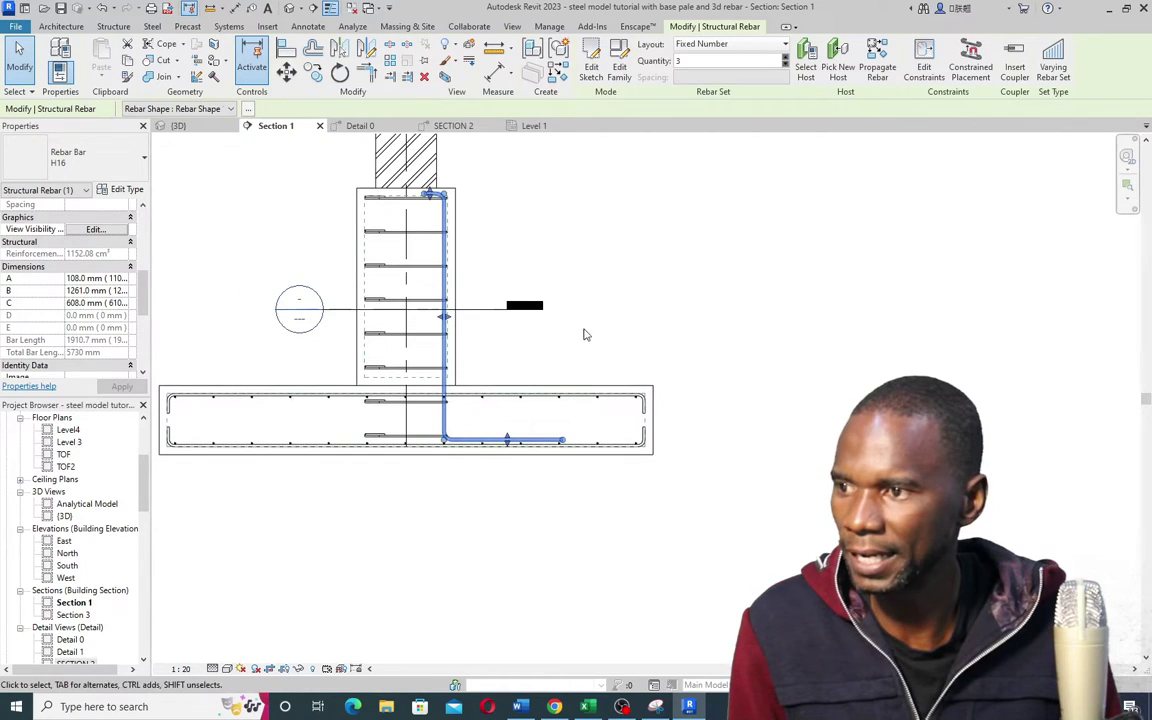
left_click(627, 274)
scroll(433, 209, "up", 2)
scroll(433, 209, "up", 3)
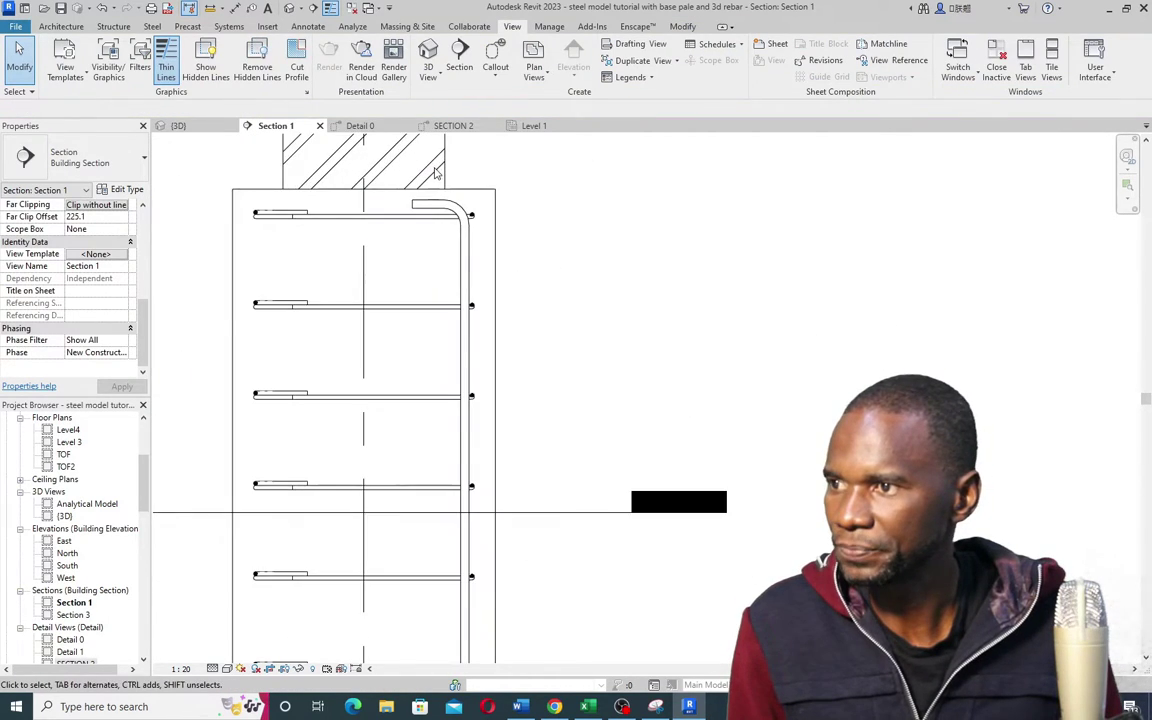
left_click(477, 207)
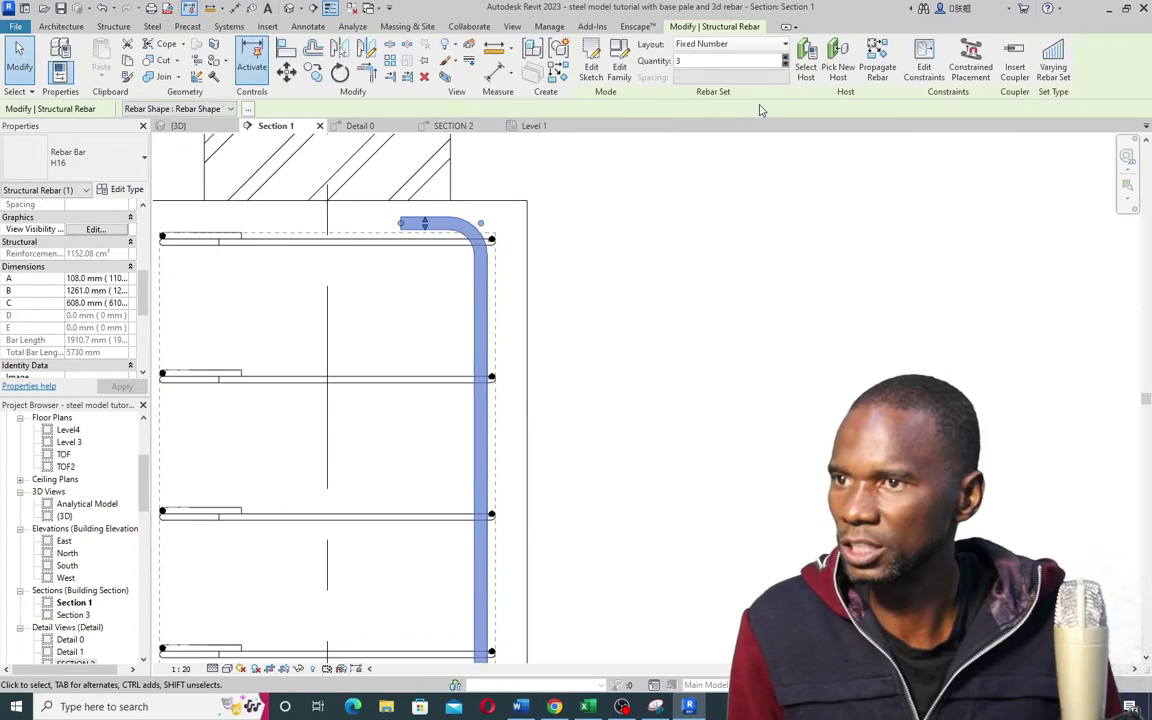
left_click(925, 64)
scroll(445, 238, "up", 2)
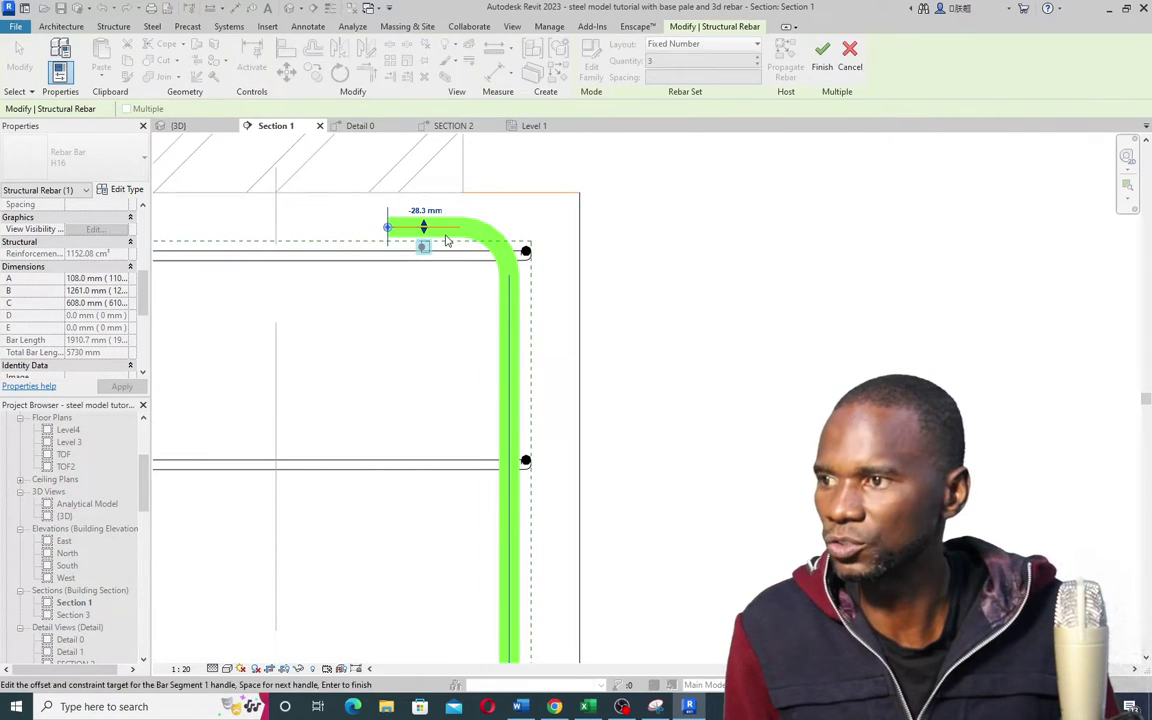
left_click(445, 235)
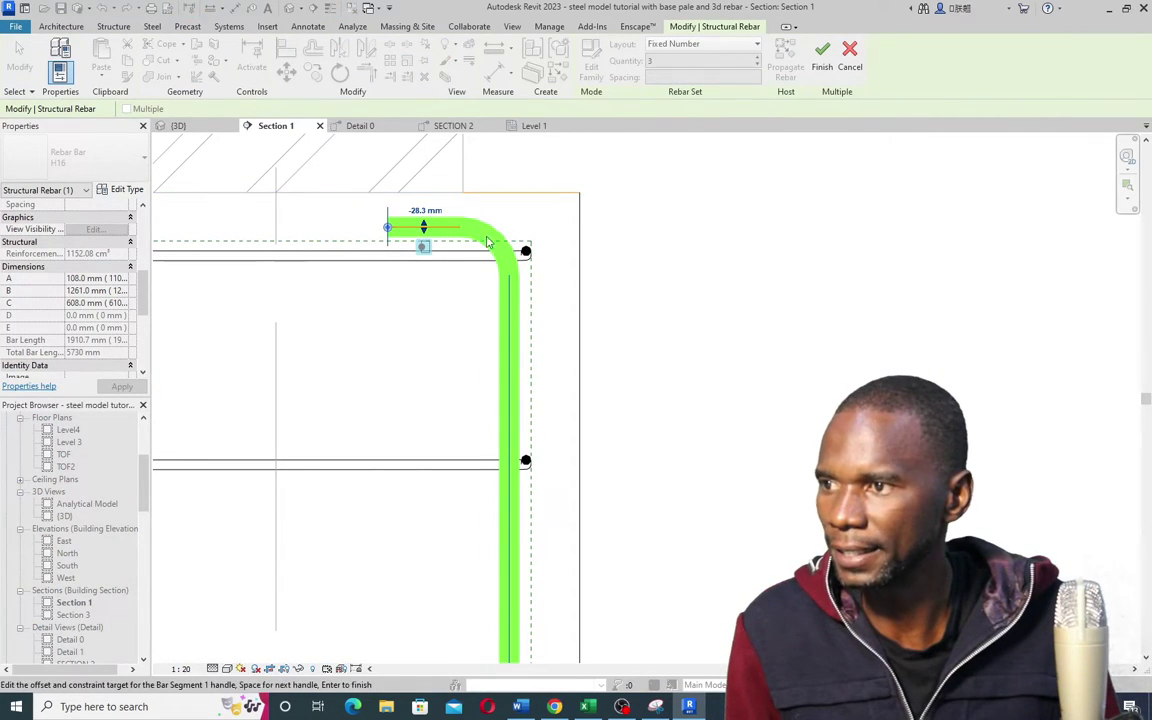
left_click(822, 62)
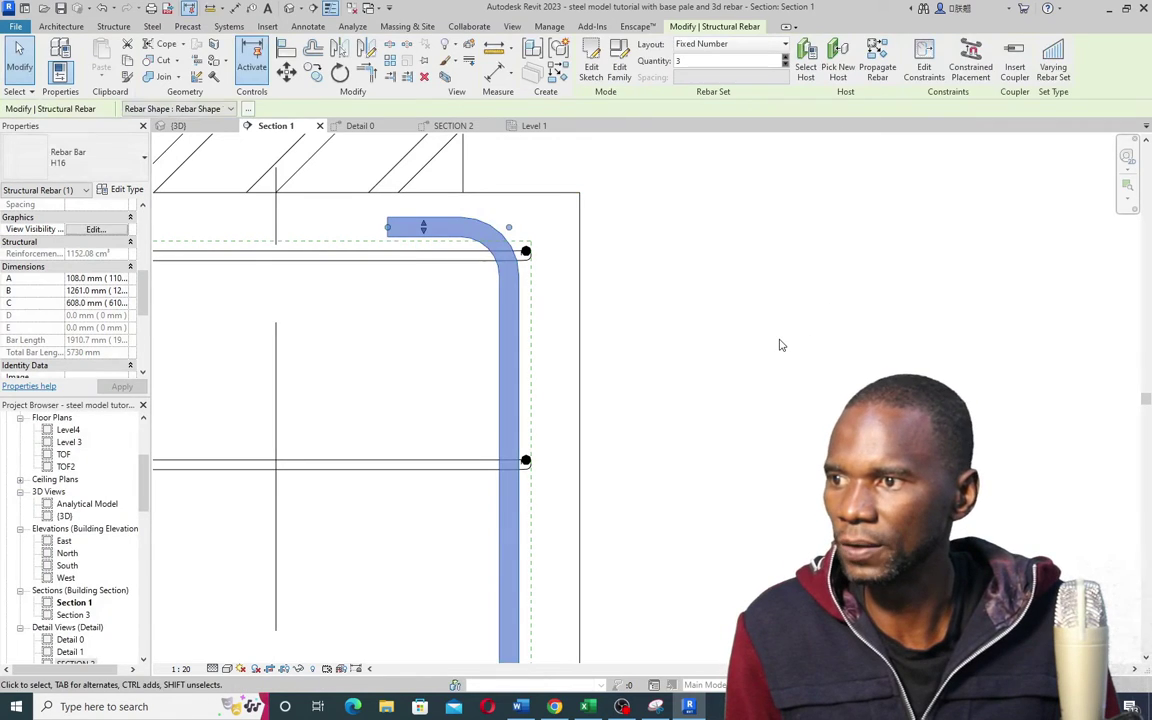
Step: Check the face or cover constraint of the H16 set's vertical leg along the column's right side
left_click(720, 309)
scroll(550, 346, "down", 2)
left_click(542, 346)
scroll(589, 431, "up", 2)
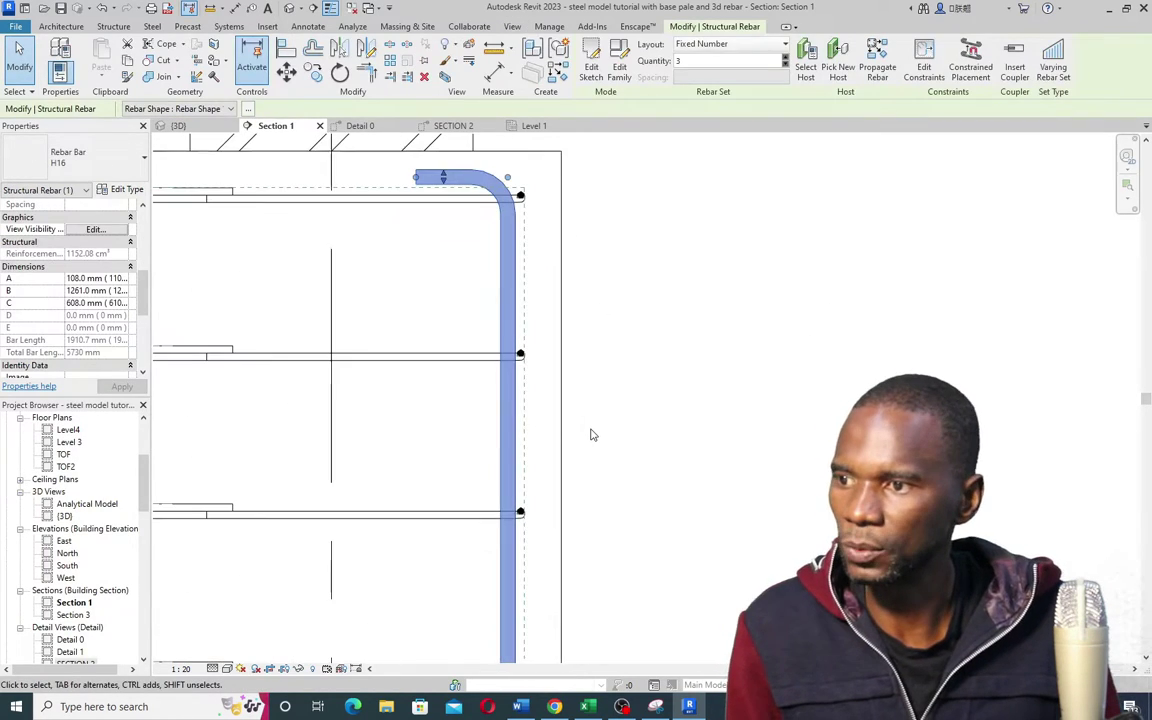
left_click(925, 62)
left_click(526, 423)
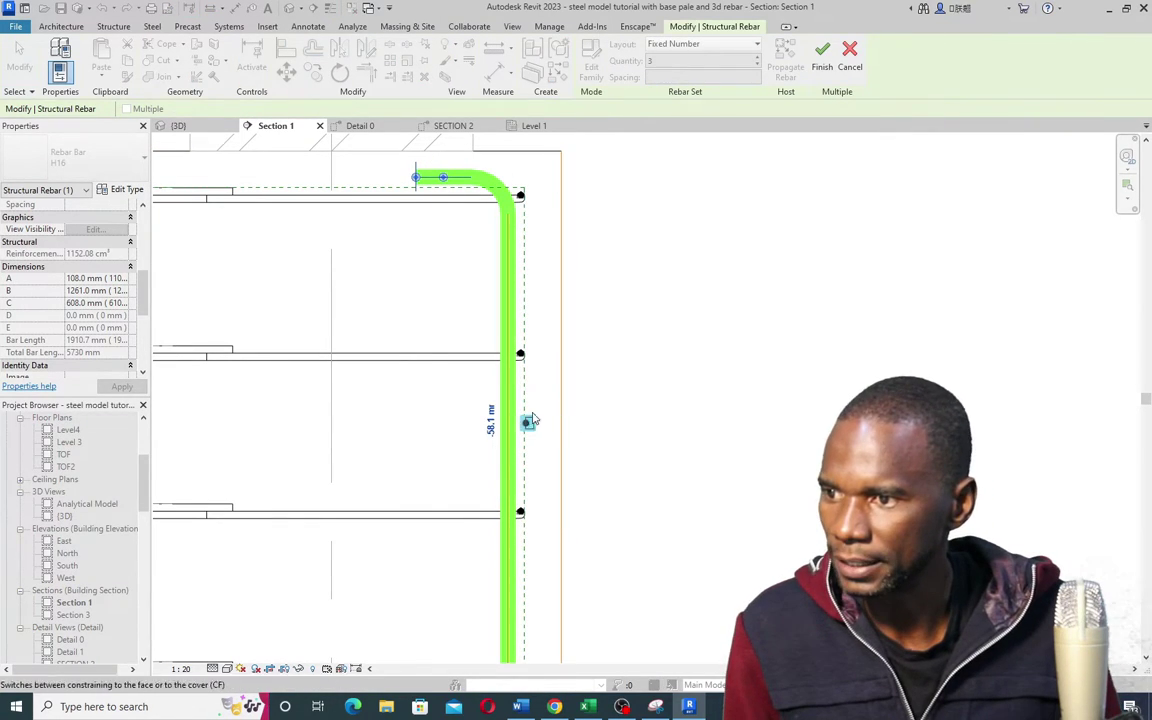
left_click(821, 62)
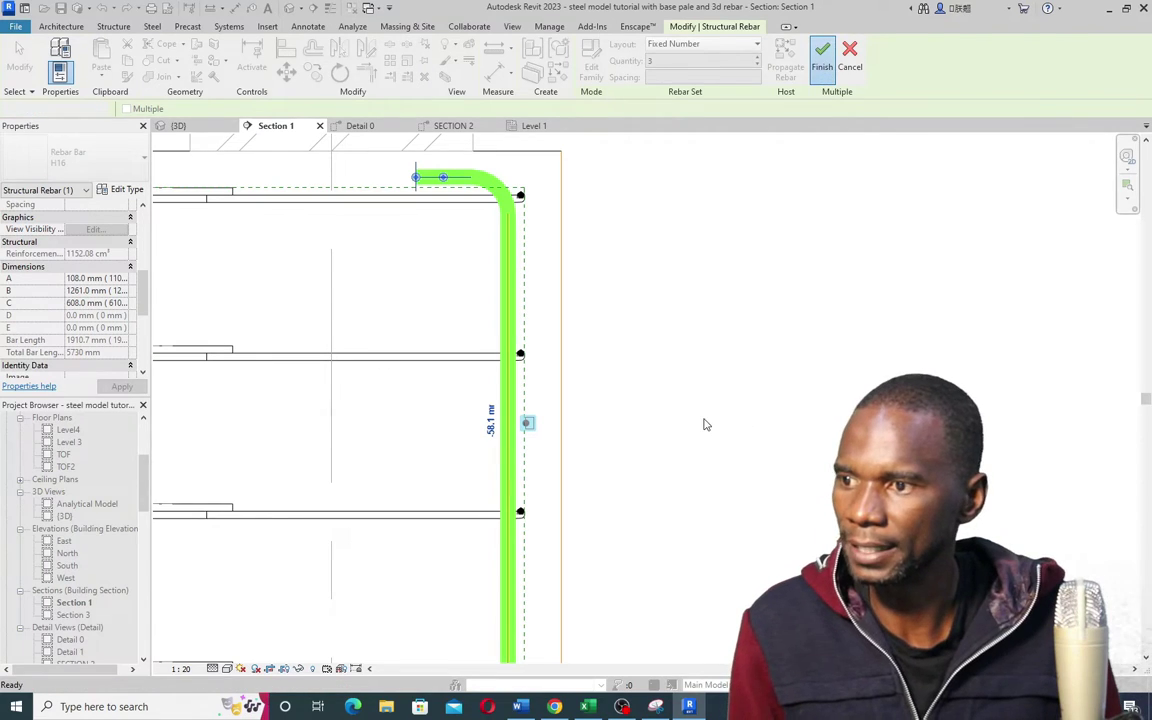
key("Escape")
scroll(586, 283, "down", 6)
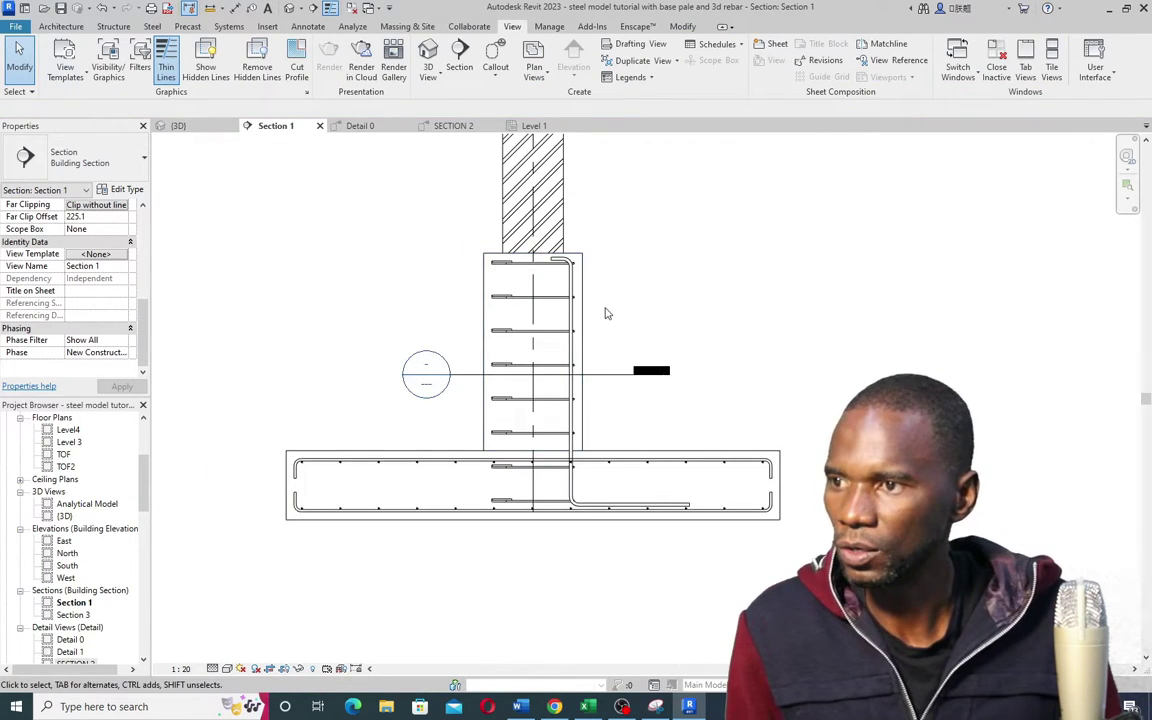
Step: Mirror a copy of the H16 bar set about the column's vertical centreline in Section 1
scroll(605, 314, "up", 2)
left_click(537, 260)
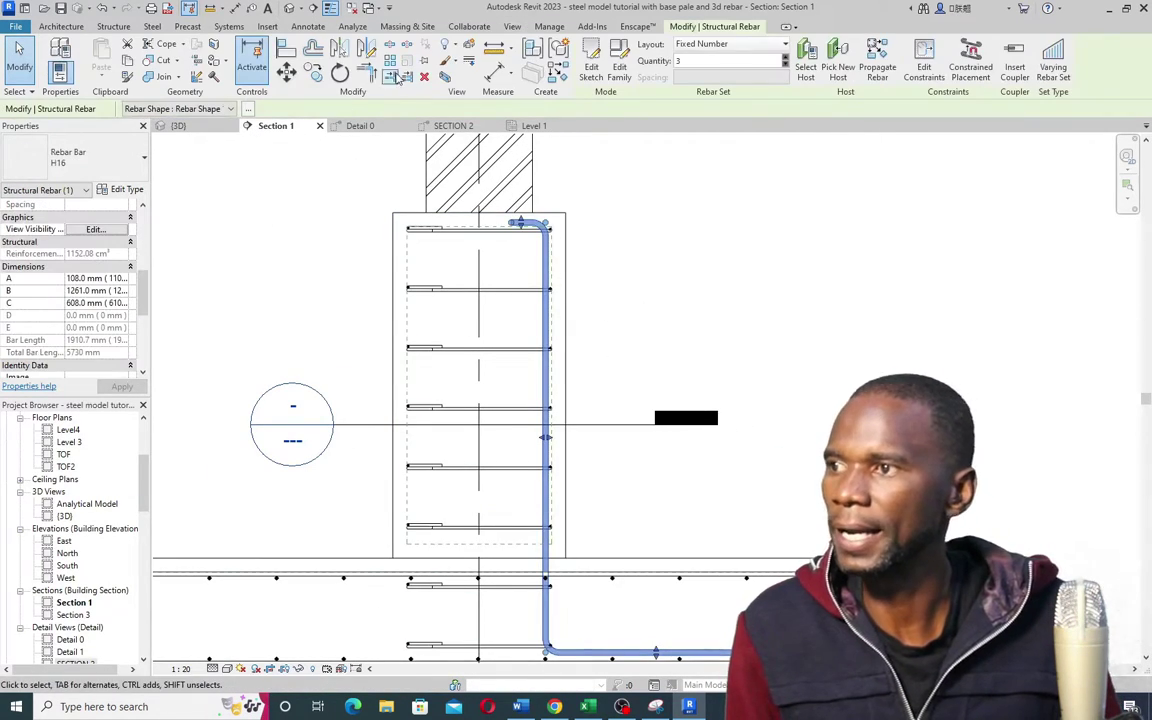
left_click(340, 49)
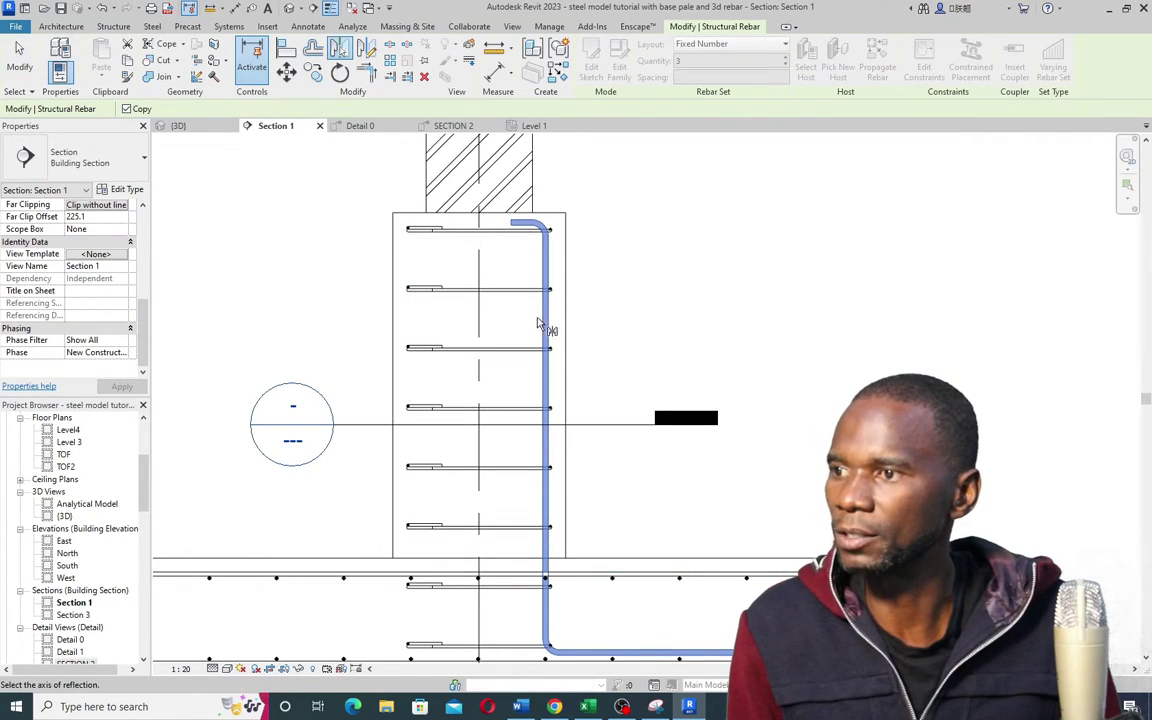
left_click(505, 360)
scroll(494, 303, "down", 3)
key("Escape")
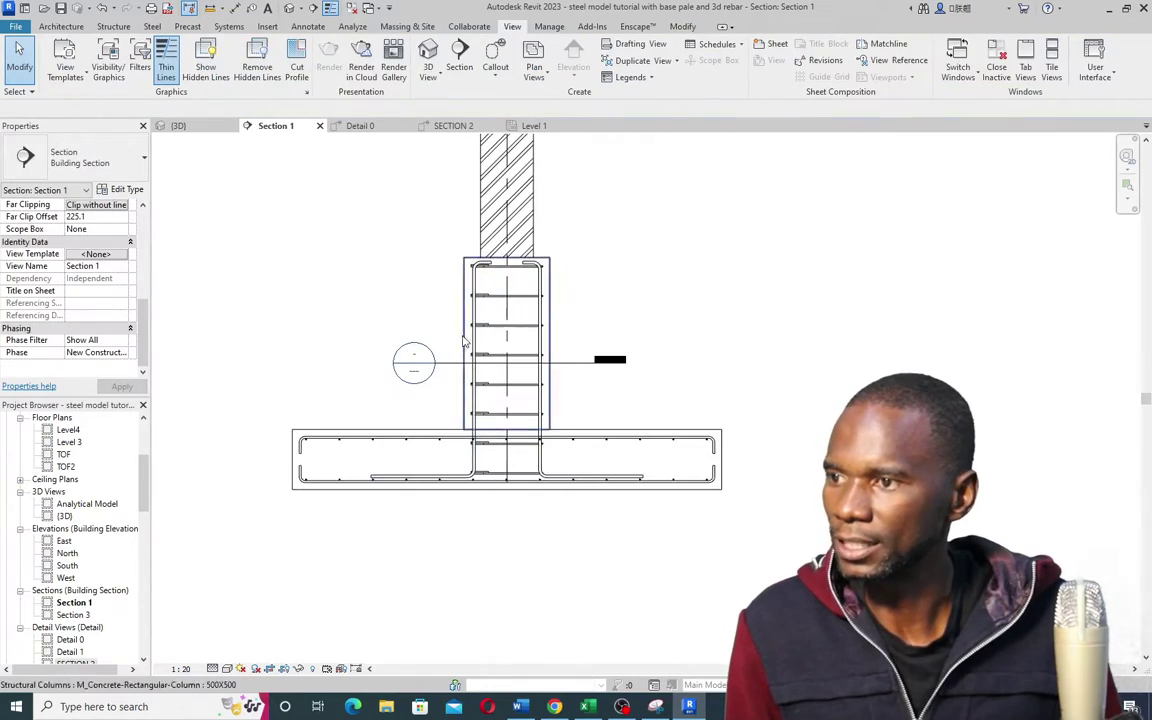
Step: Examine both H16 bar sets in Section 1 and in 3D against the stirrups and footing meshes
scroll(506, 341, "up", 2)
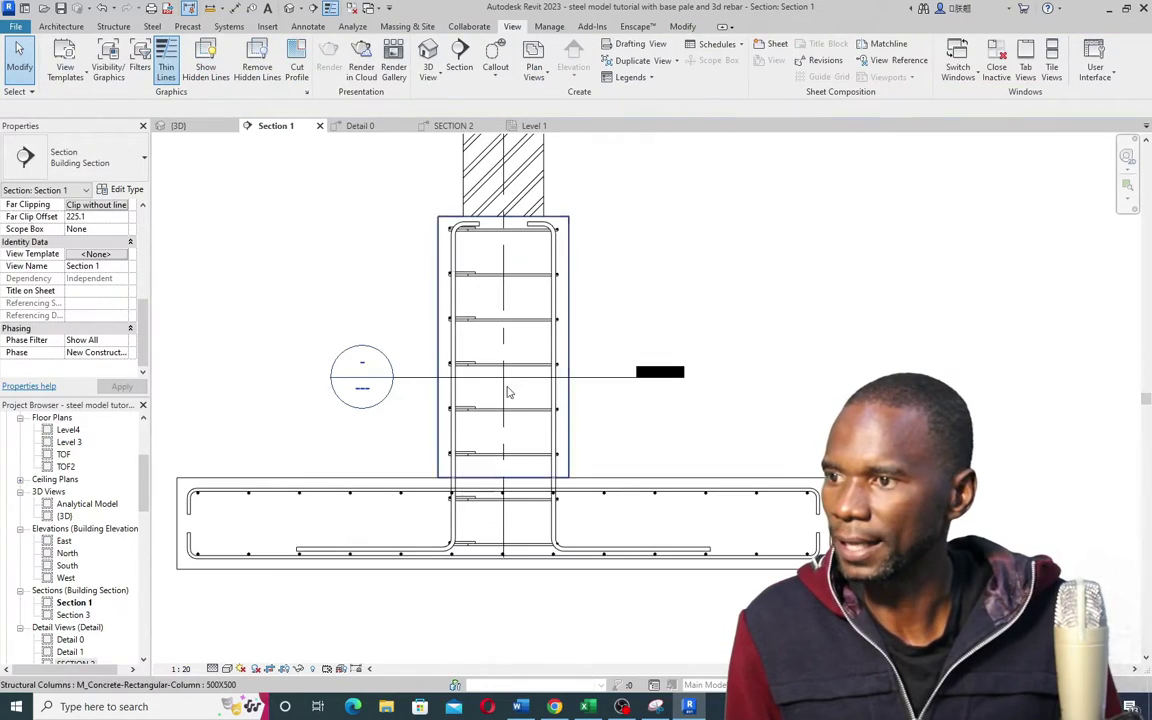
left_click(177, 125)
scroll(500, 300, "down", 2)
scroll(524, 256, "up", 4)
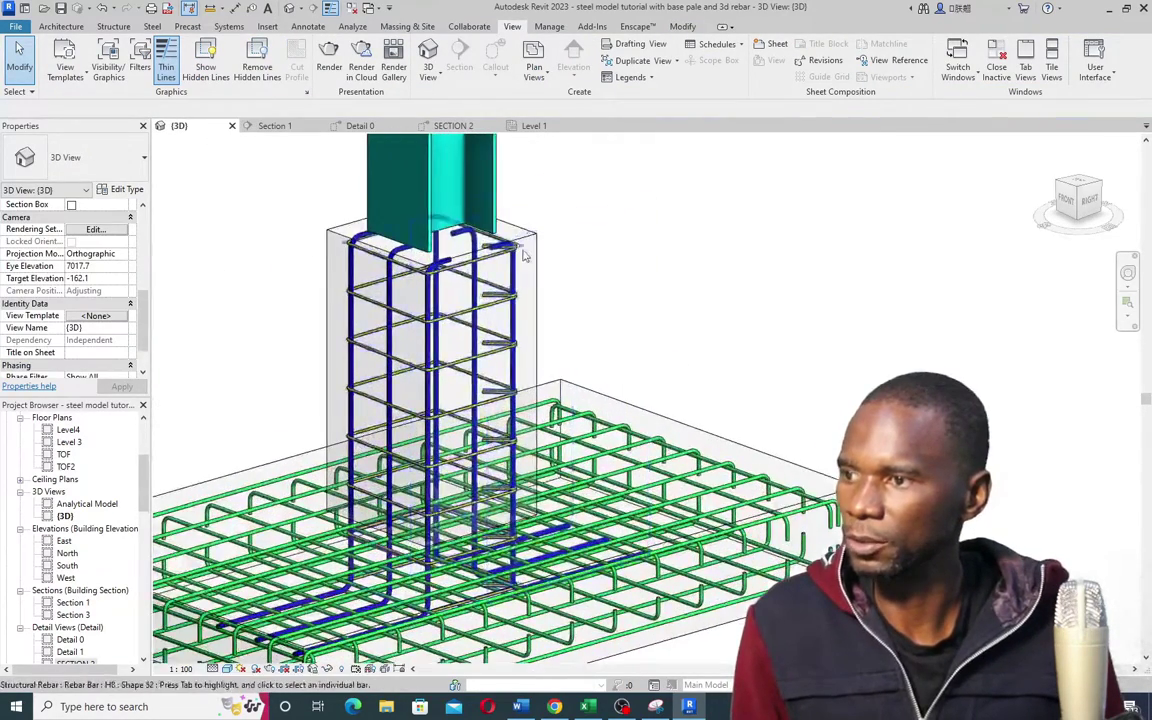
scroll(485, 380, "down", 3)
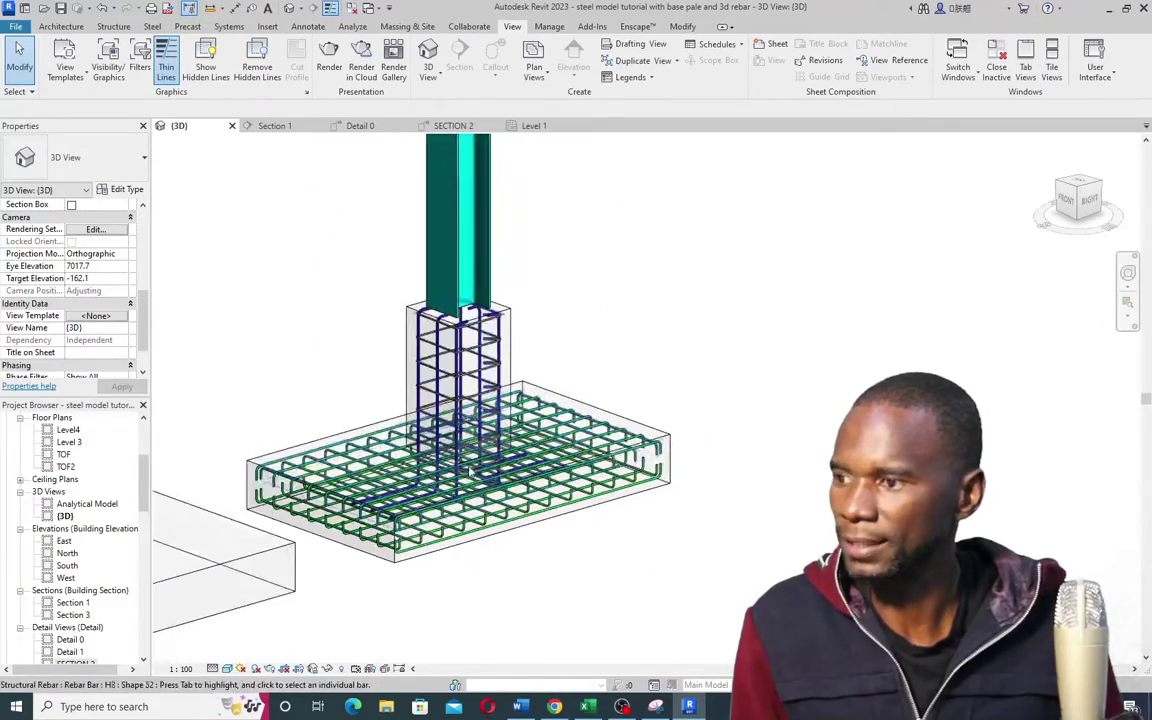
scroll(466, 450, "down", 2)
scroll(466, 450, "up", 4)
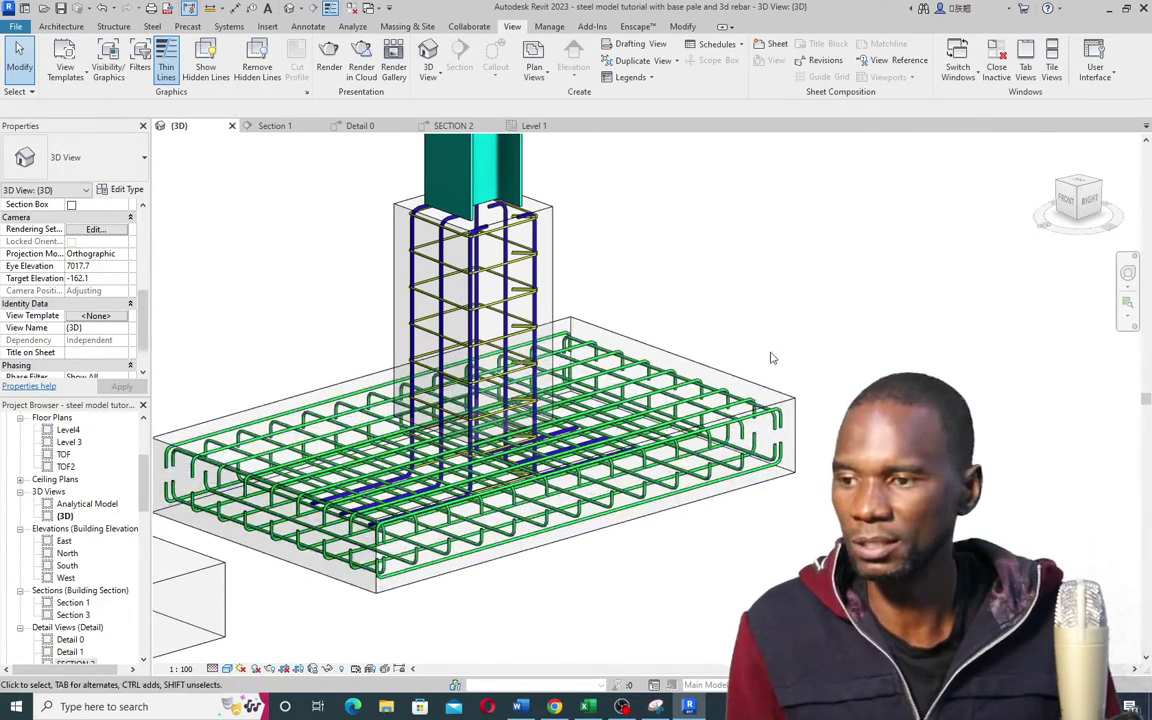
Step: Compare the reinforced corner footing with the other footings of the steel frame in the 3D view
scroll(771, 356, "down", 5)
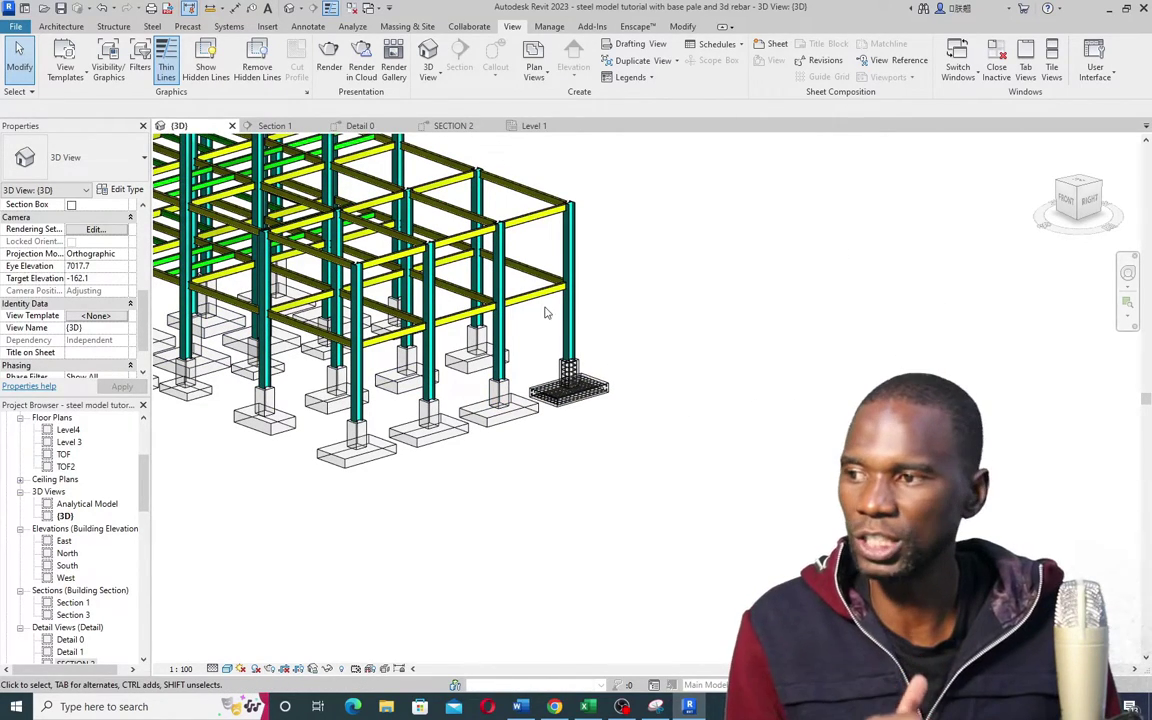
scroll(546, 313, "down", 2)
scroll(206, 312, "up", 3)
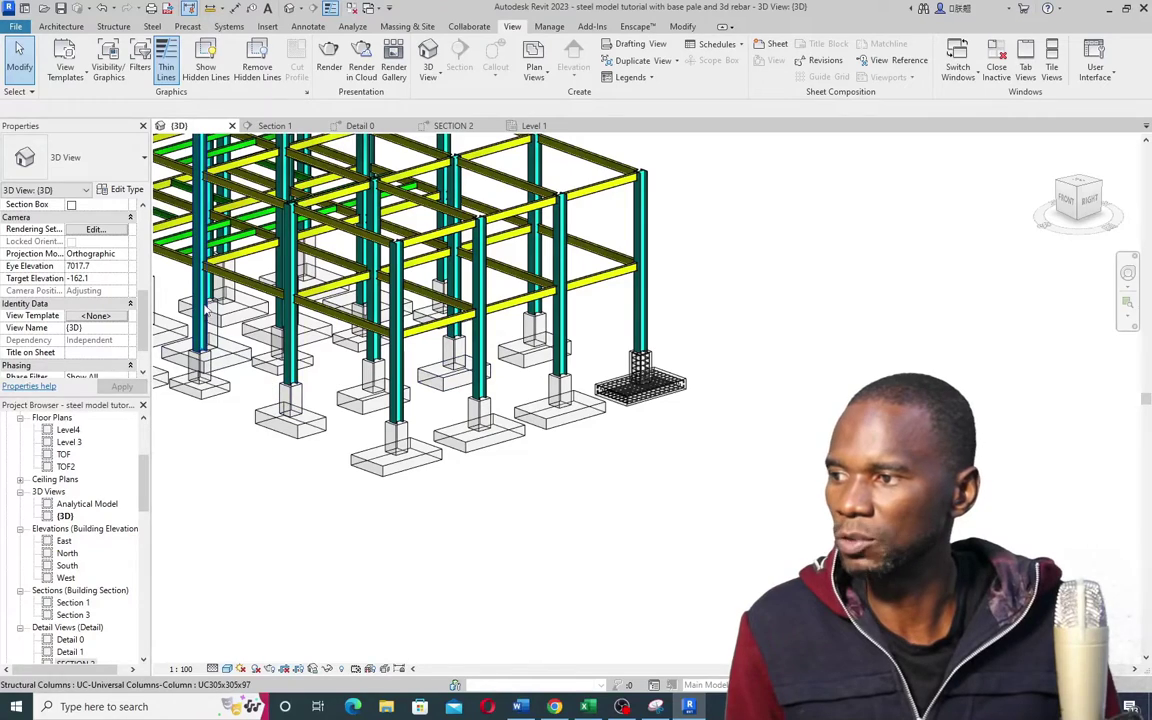
scroll(206, 312, "up", 2)
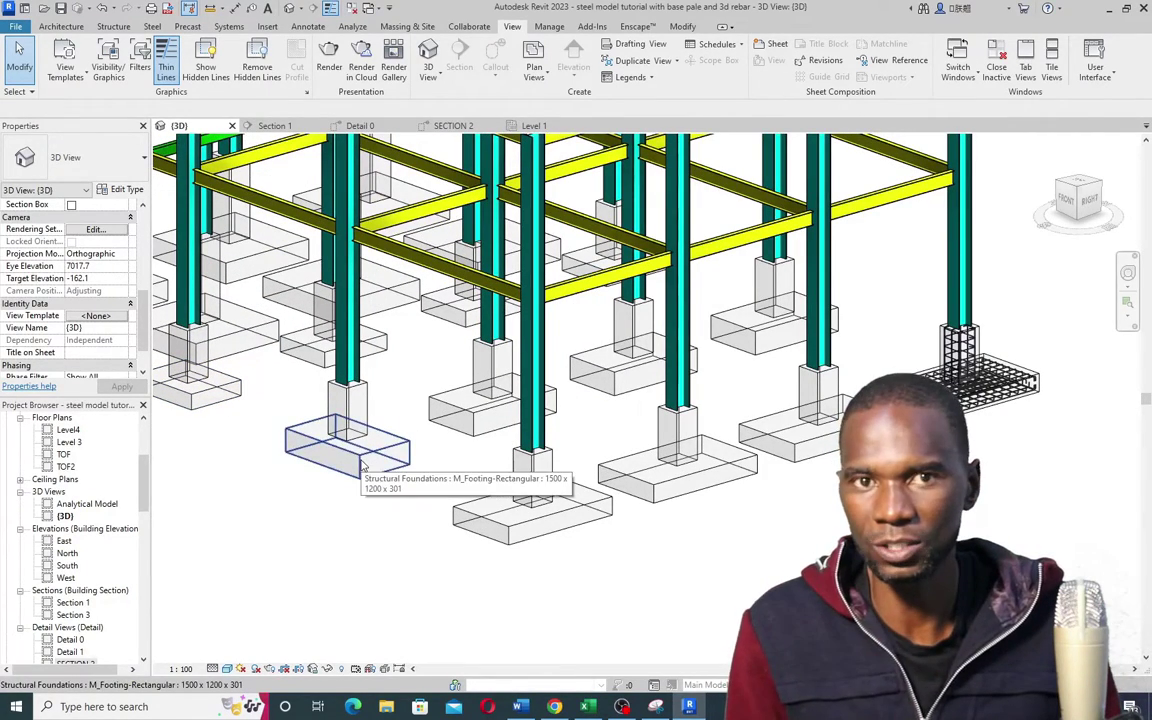
scroll(300, 370, "down", 3)
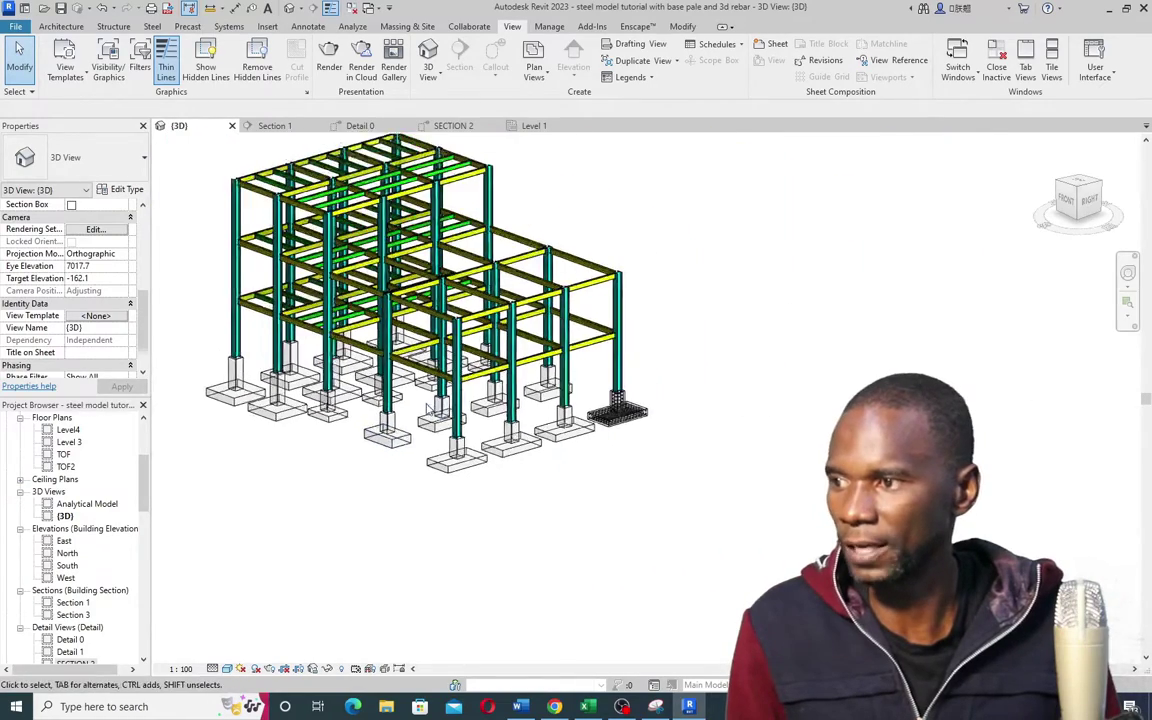
scroll(257, 348, "up", 3)
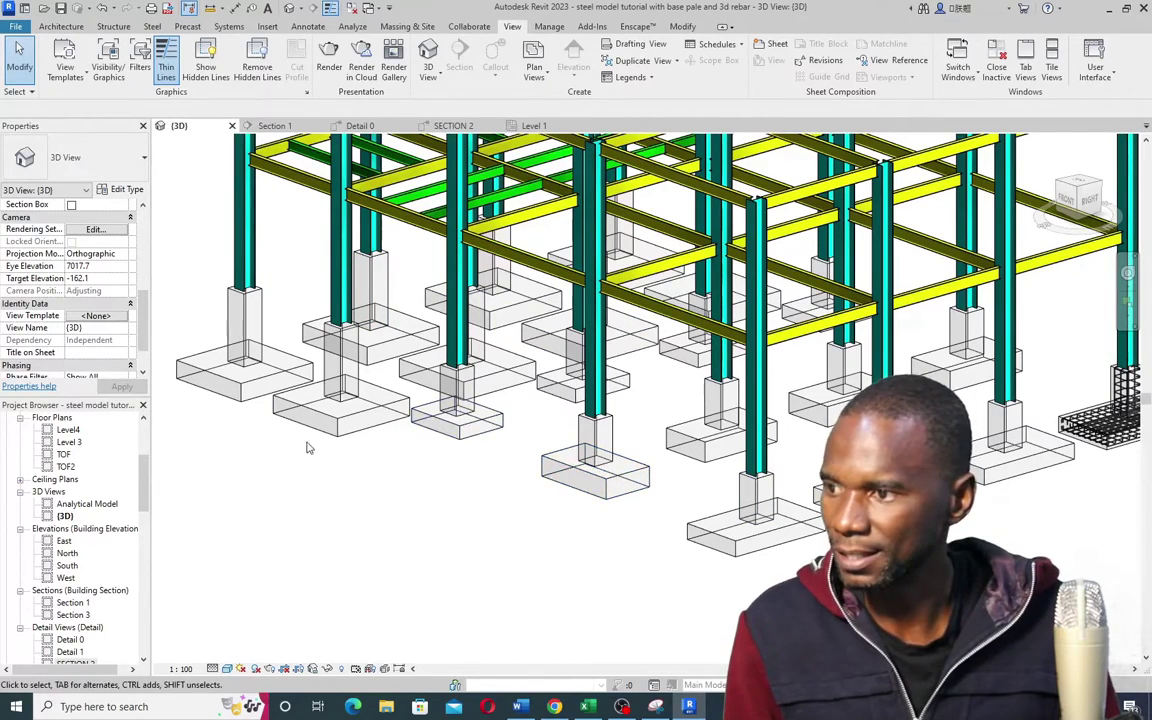
scroll(560, 450, "down", 3)
scroll(583, 456, "up", 3)
scroll(583, 456, "up", 6)
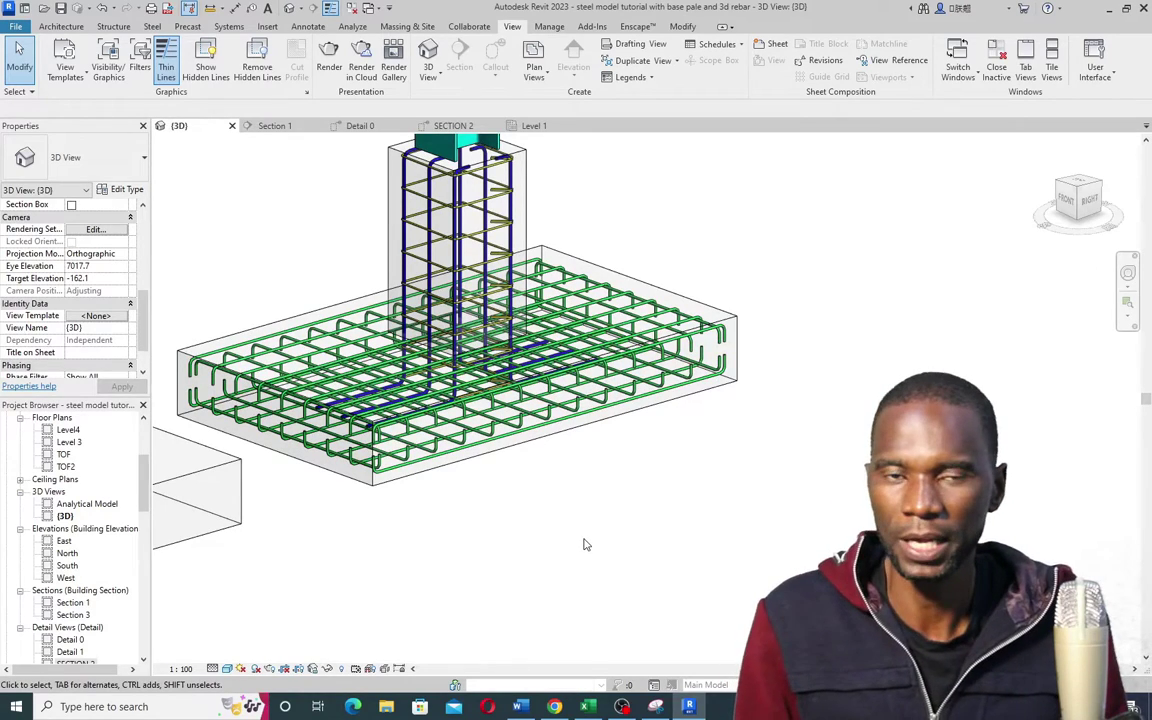
Step: Add a structural connection to the UC305x305x97 steel column above the reinforced corner footing
scroll(580, 536, "down", 1)
scroll(575, 529, "down", 2)
scroll(461, 356, "up", 4)
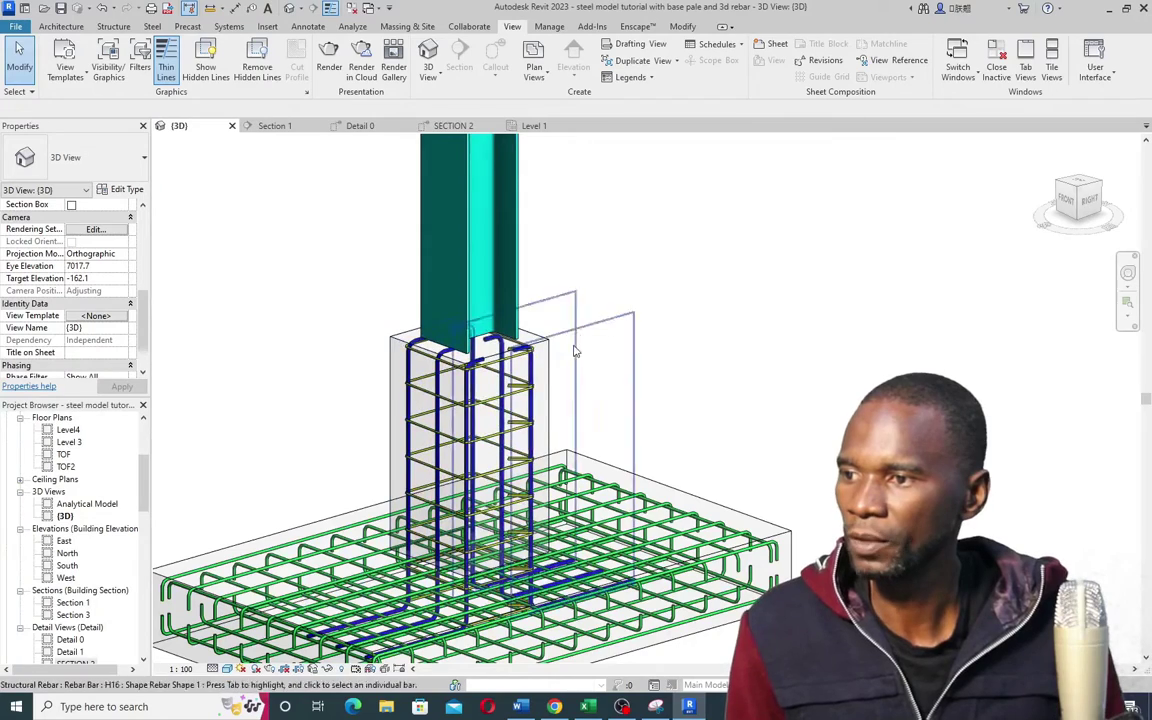
left_click(468, 228)
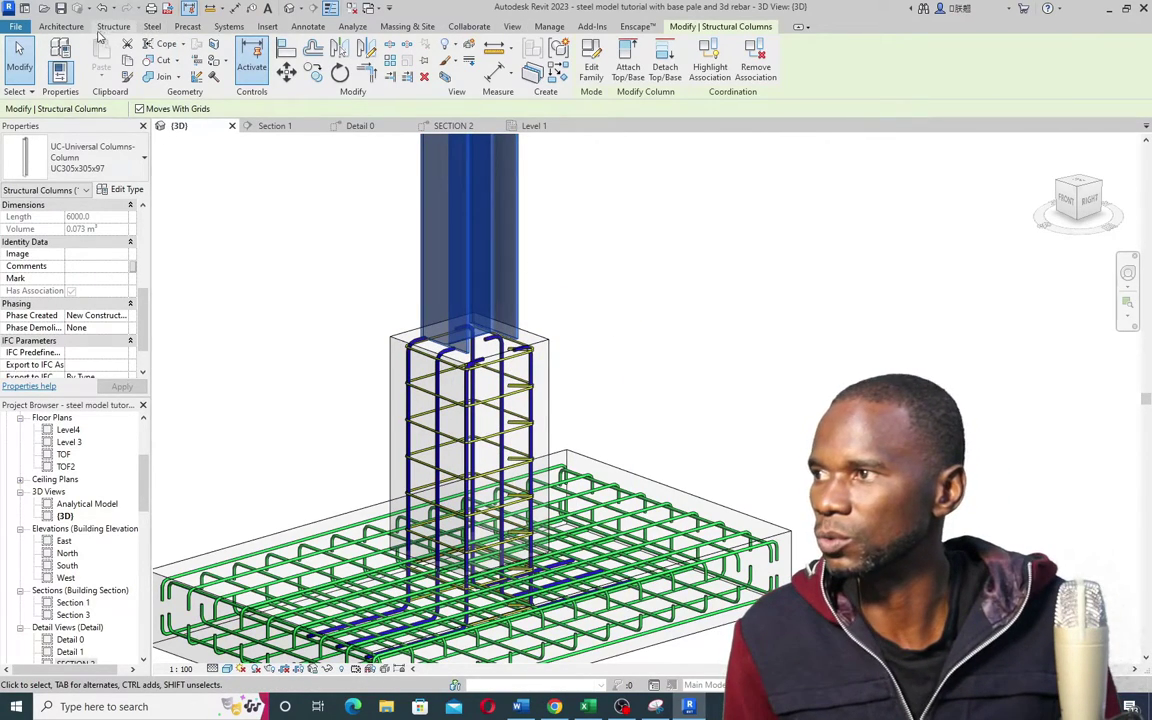
left_click(151, 27)
left_click(66, 55)
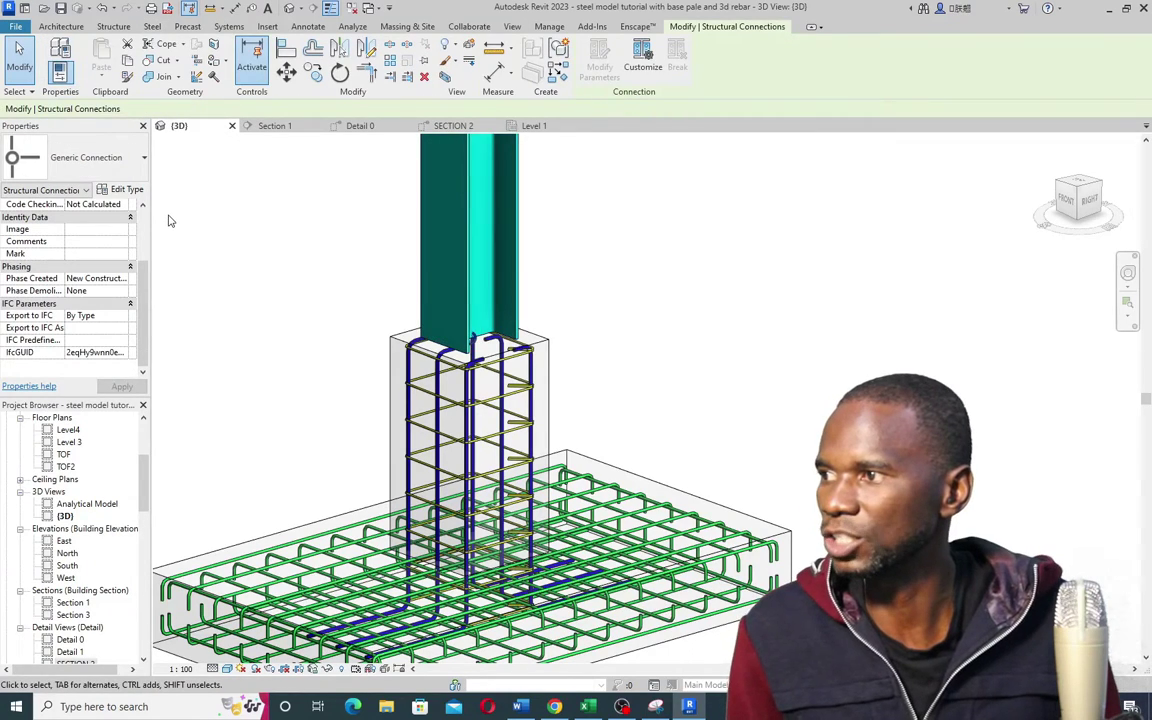
Step: Change the corner column's structural connection type to Base plate
middle_click_drag(220, 303, 686, 258, "shift")
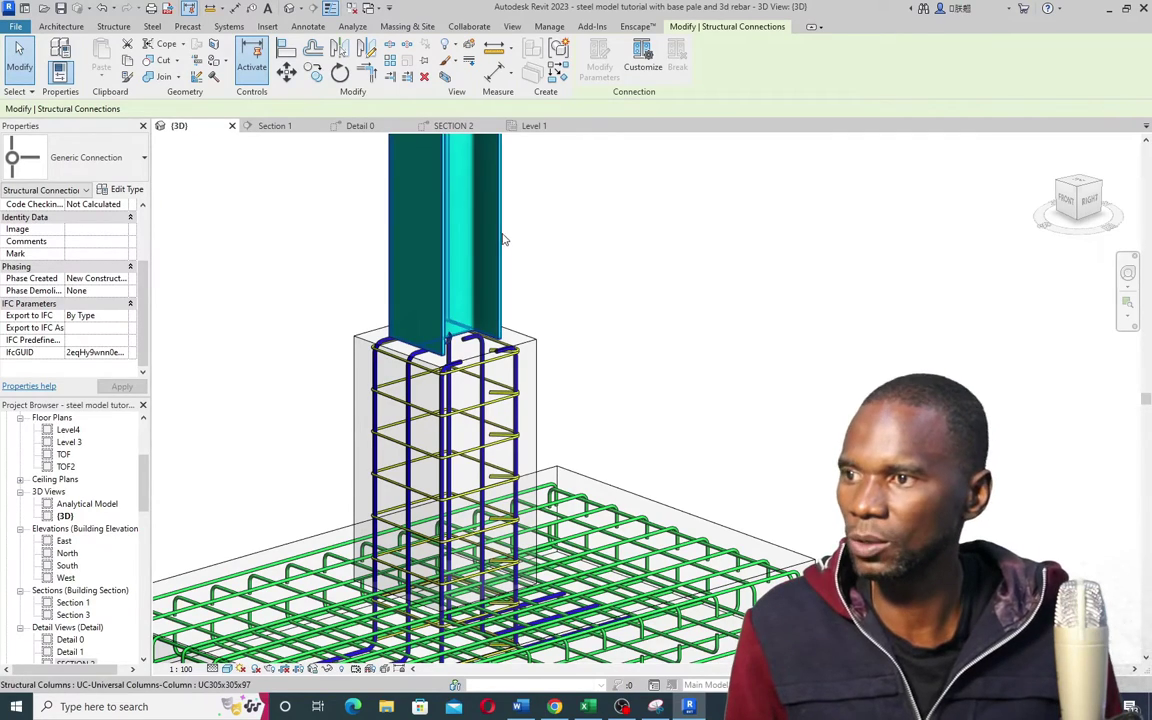
scroll(437, 306, "up", 5)
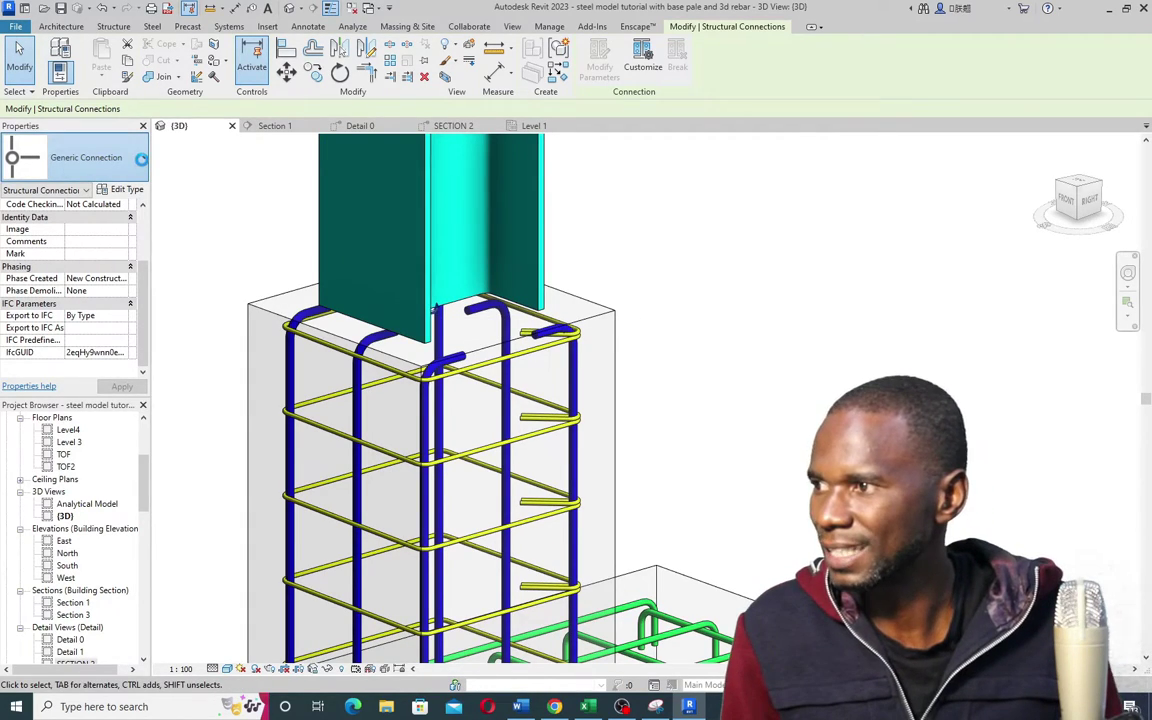
left_click(143, 160)
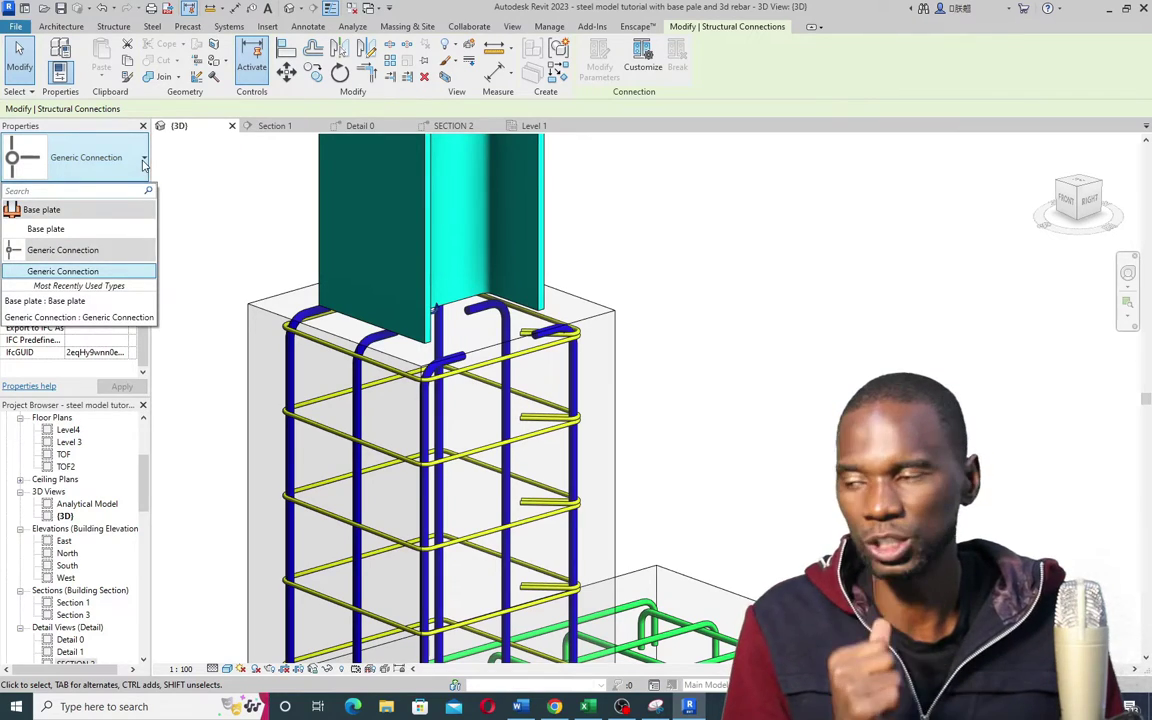
left_click(47, 229)
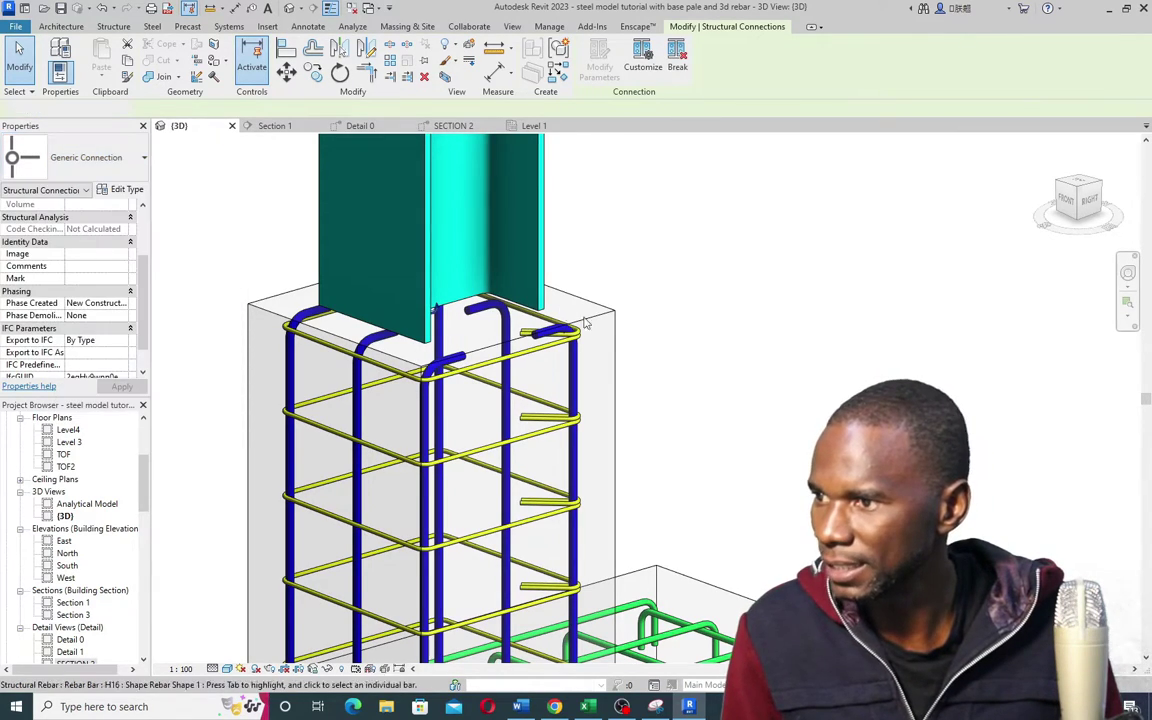
left_click(837, 270)
Step: Set the 3D view's detail level to Fine
middle_click_drag(542, 398, 227, 664, "shift")
left_click(214, 669)
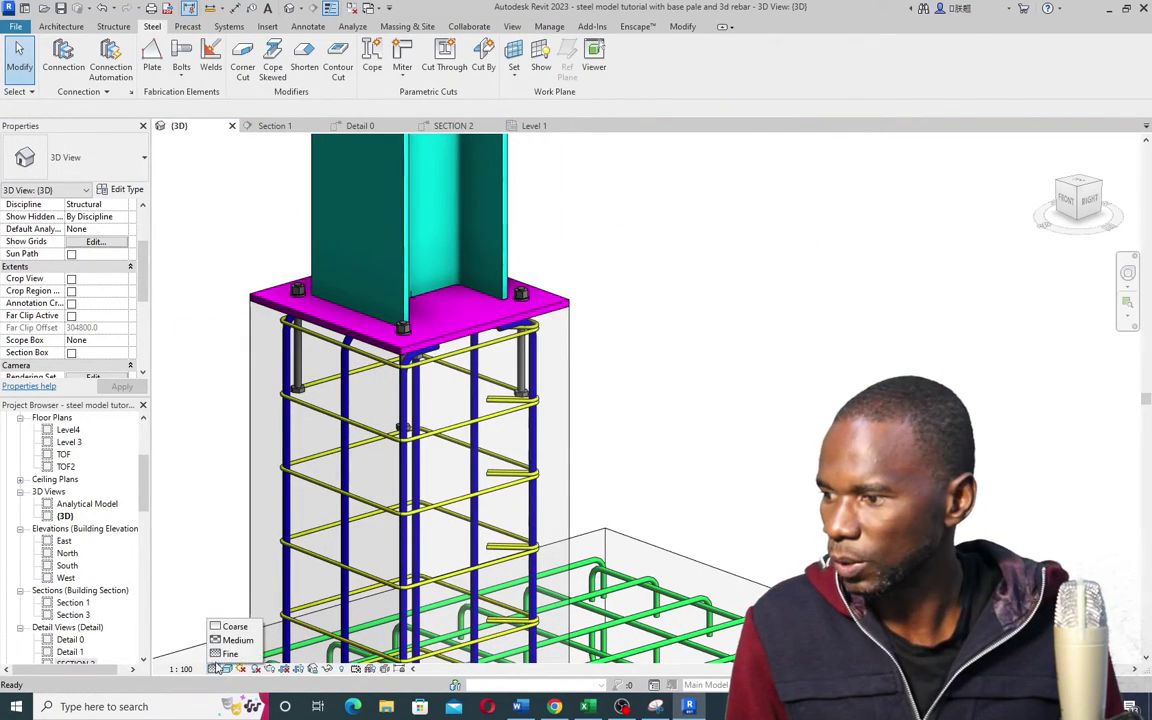
left_click(226, 655)
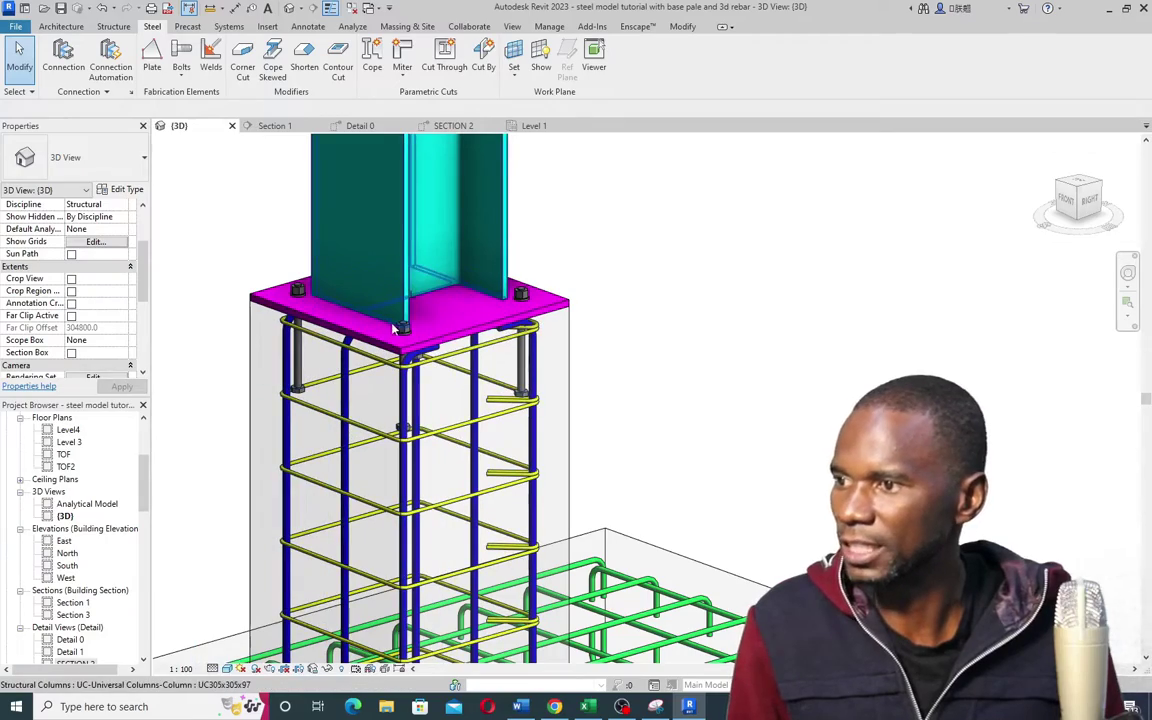
Step: Propagate the corner column's base plate connection to the matching steel columns of the frame
scroll(452, 278, "down", 5)
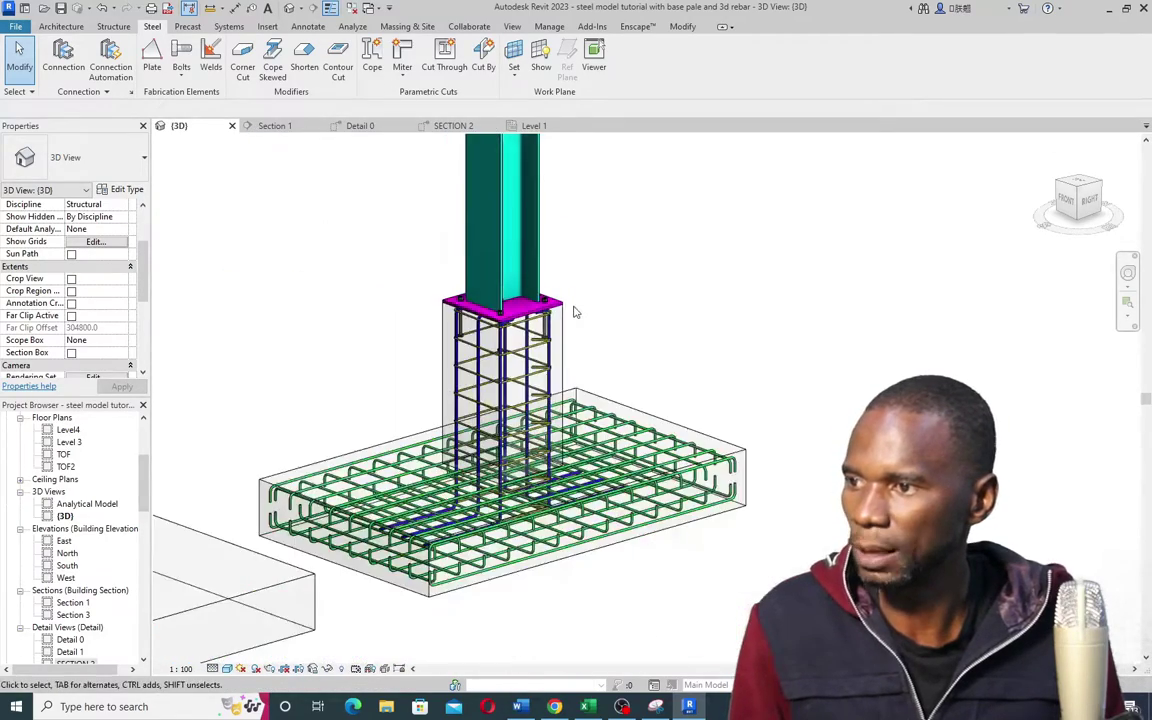
scroll(604, 425, "up", 3)
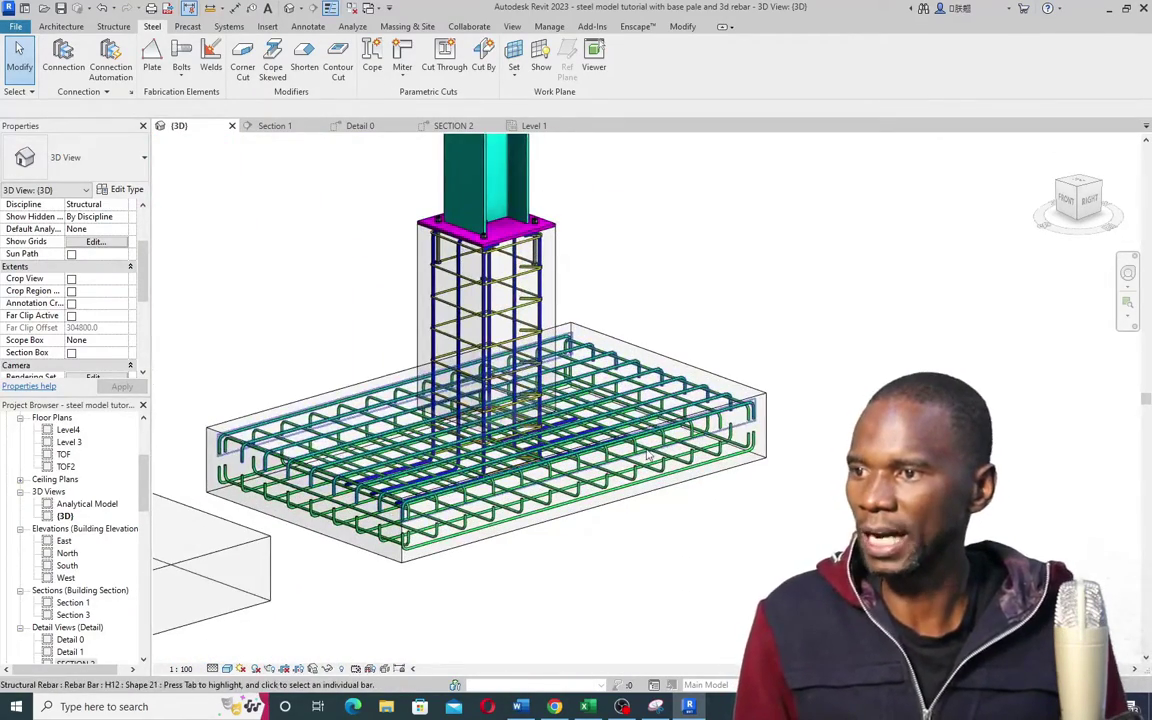
scroll(648, 452, "down", 1)
scroll(728, 420, "up", 2)
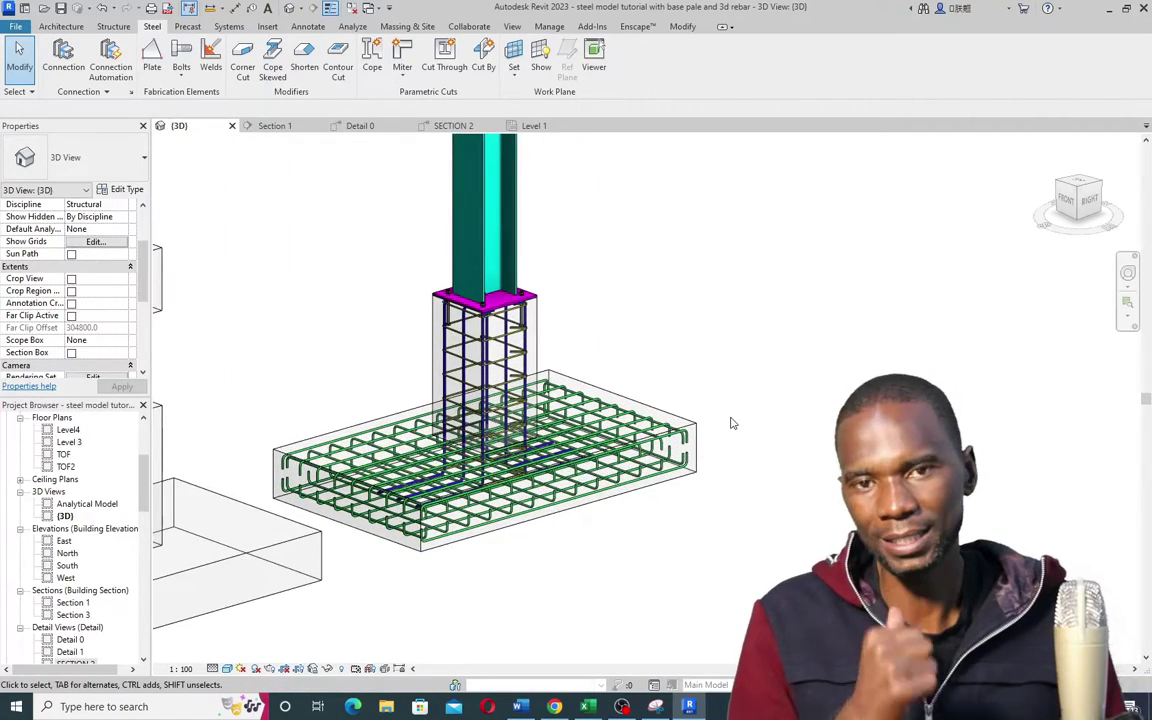
scroll(720, 415, "down", 2)
scroll(640, 360, "up", 5)
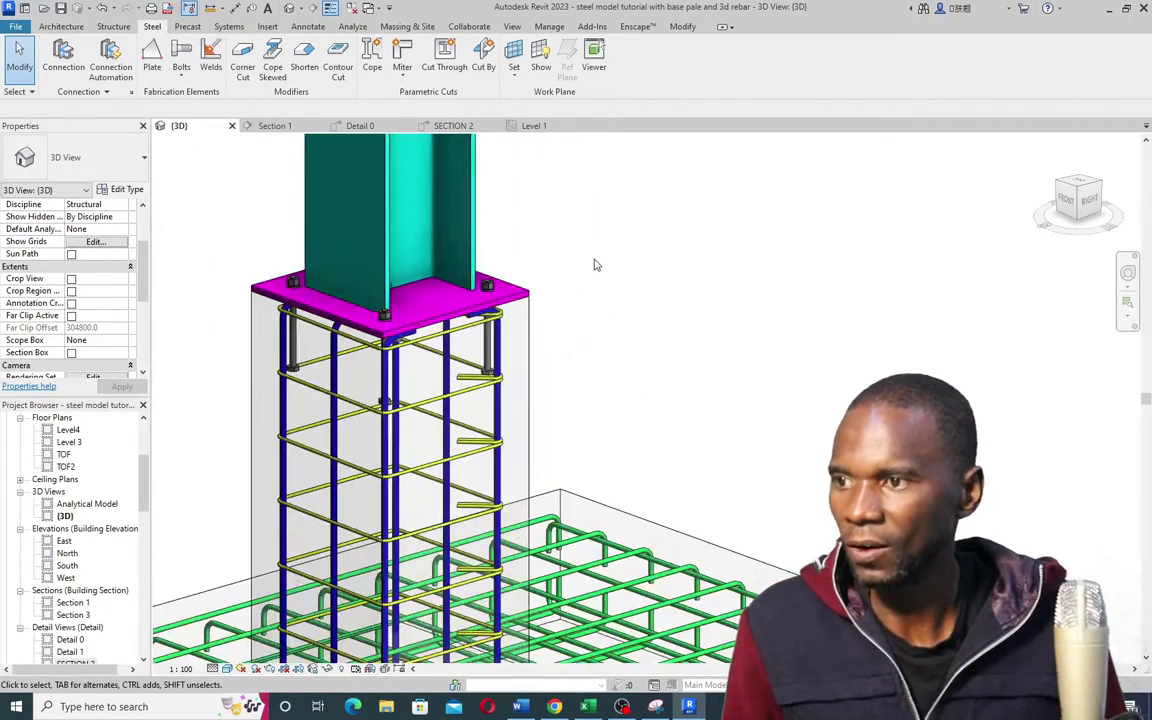
left_click(524, 292)
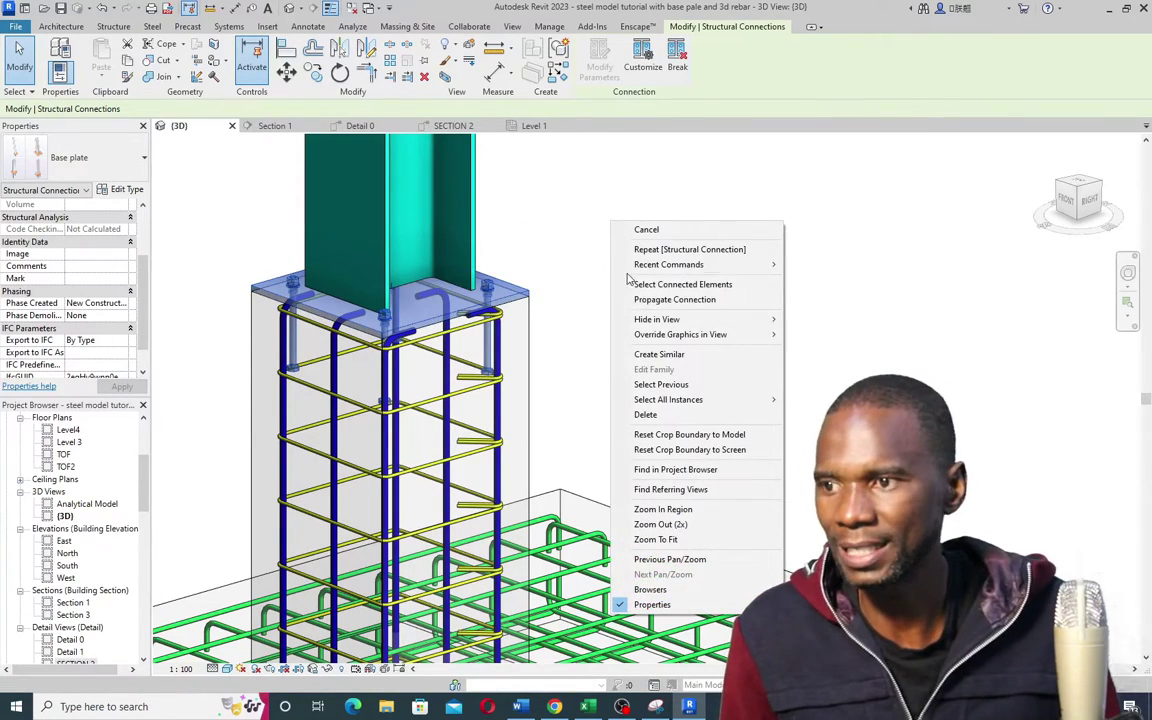
left_click(676, 300)
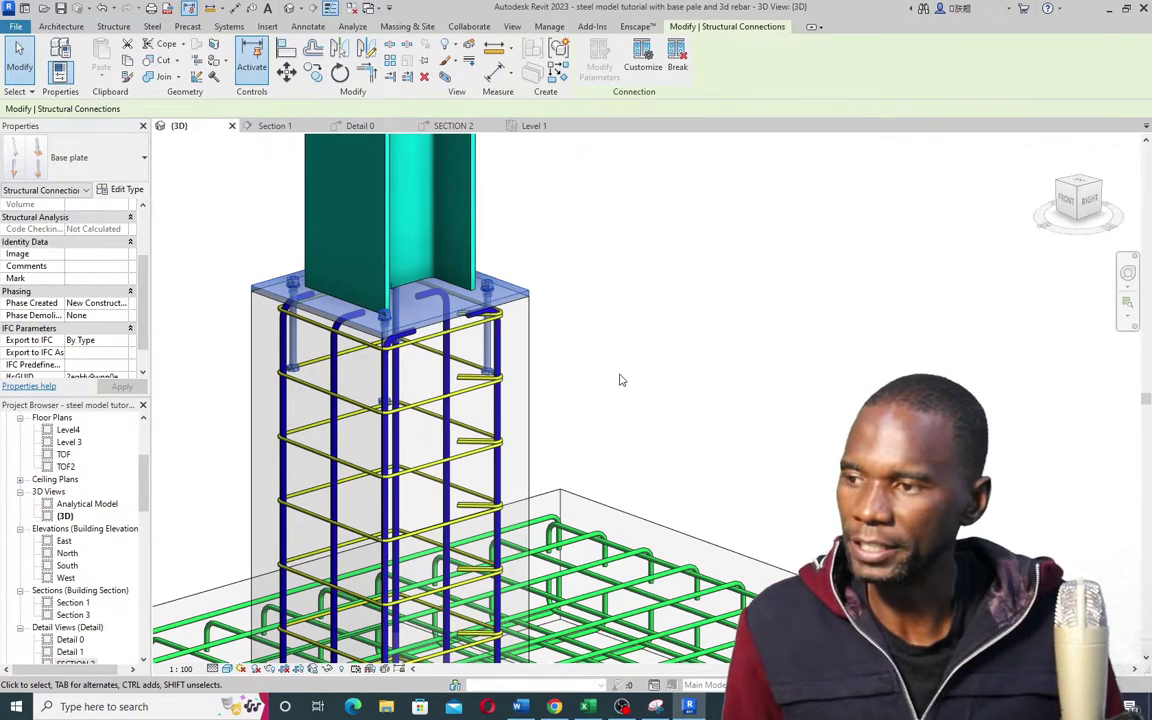
Step: Check the base plates and anchors at the other column bases of the frame in 3D
scroll(619, 380, "down", 10)
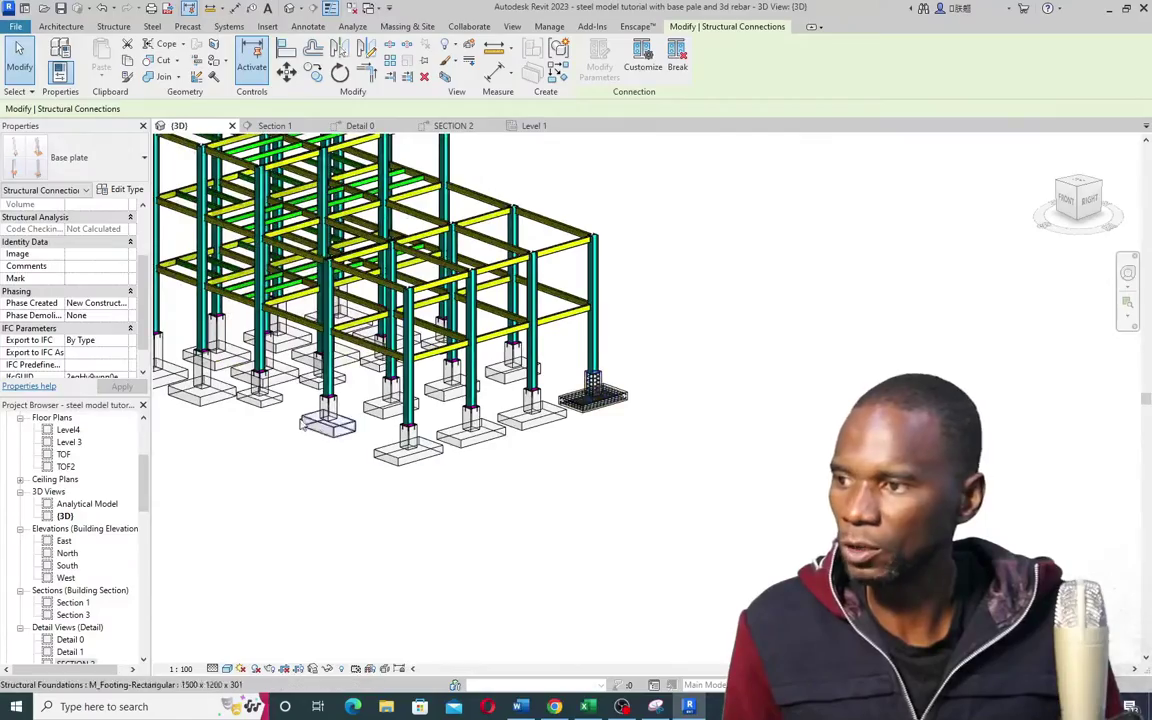
scroll(197, 355, "up", 8)
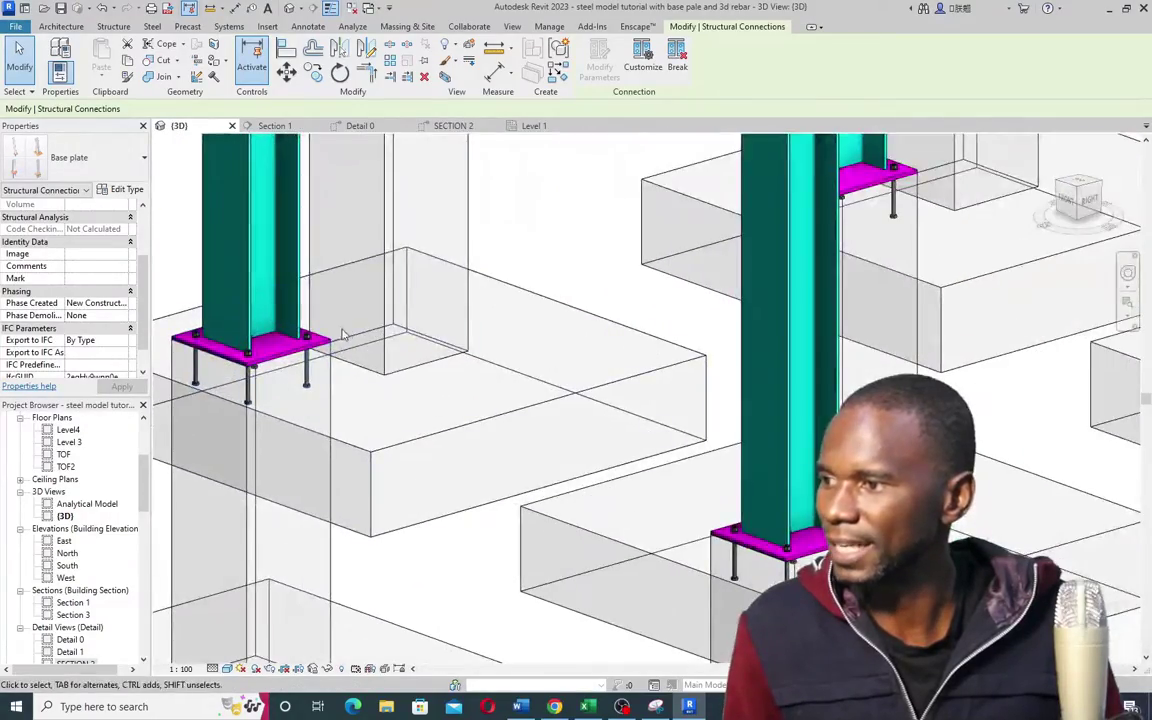
scroll(348, 400, "down", 4)
scroll(348, 400, "down", 5)
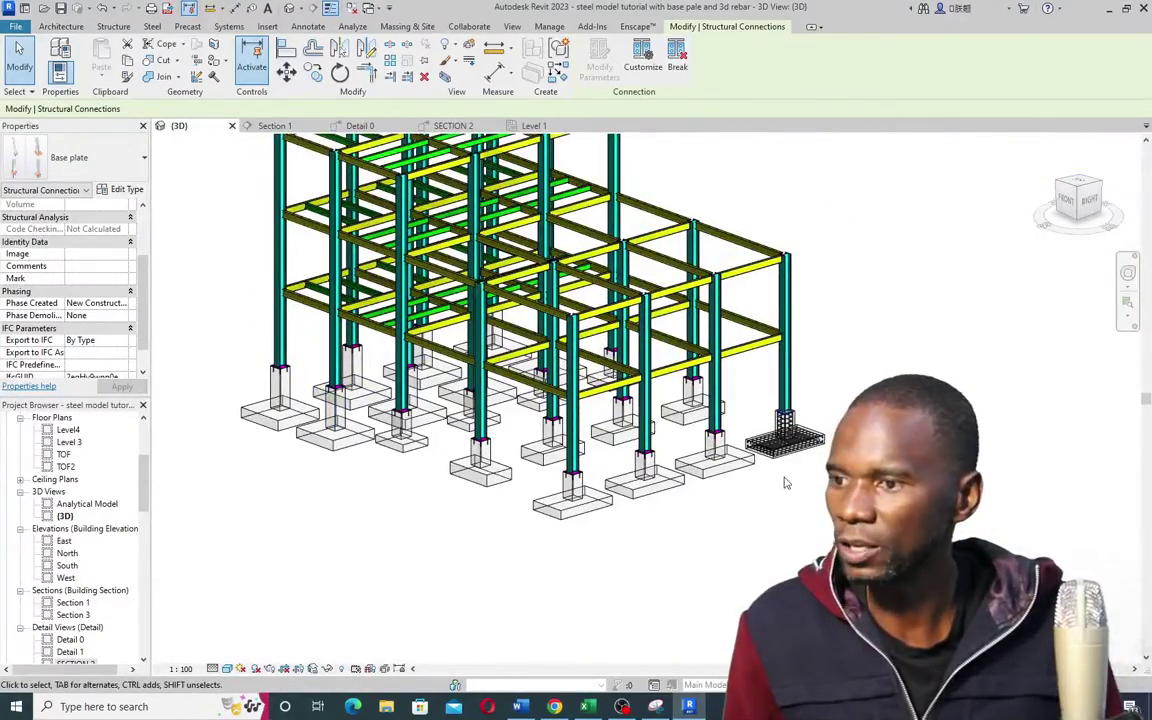
scroll(782, 486, "up", 10)
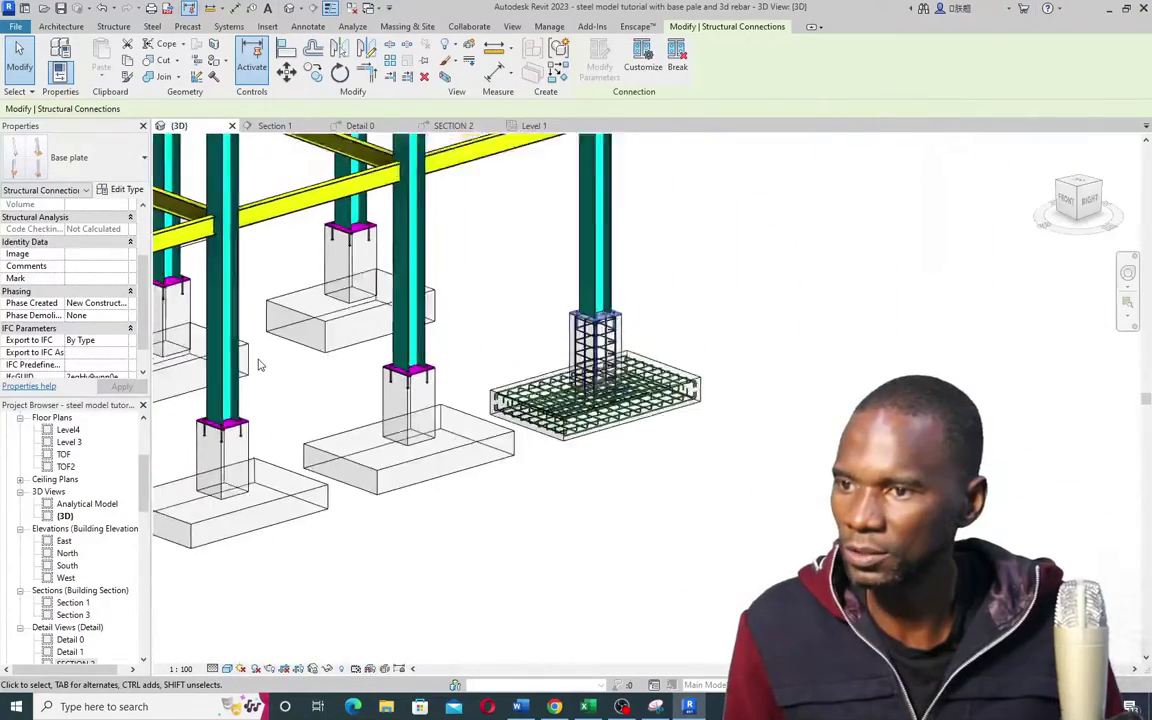
scroll(720, 369, "up", 5)
key("Escape")
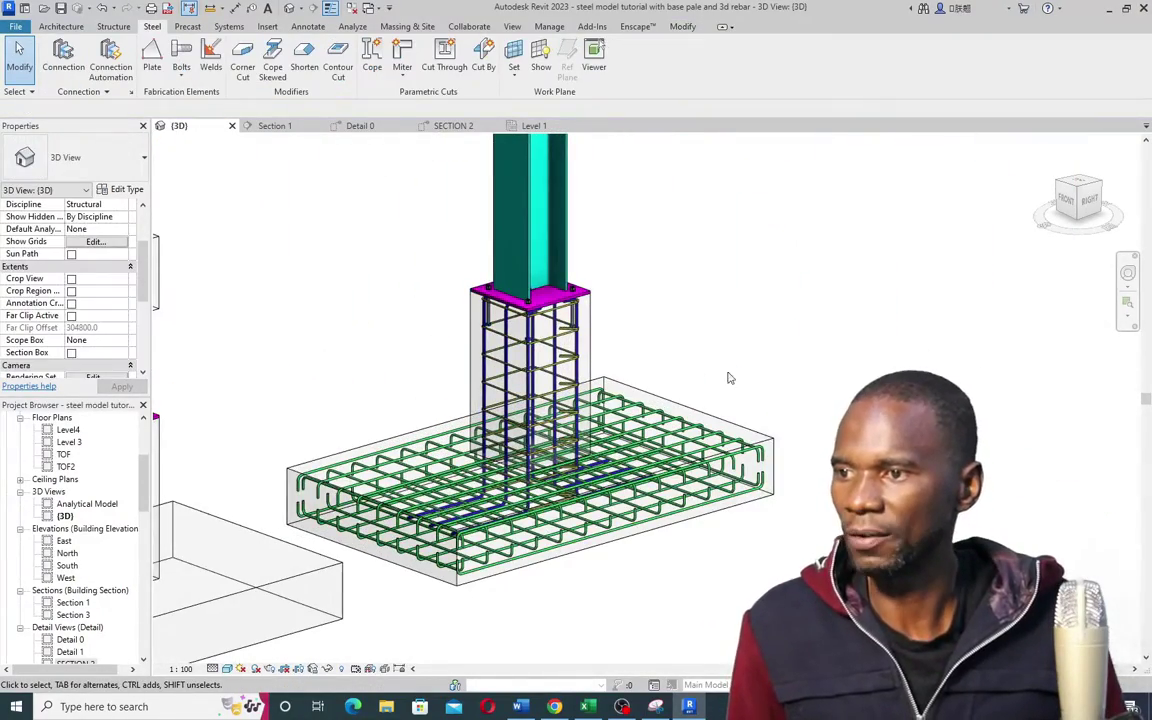
Step: Compare the reinforcement of the corner footing and column with the neighbouring footings in the 3D view
scroll(757, 429, "up", 3)
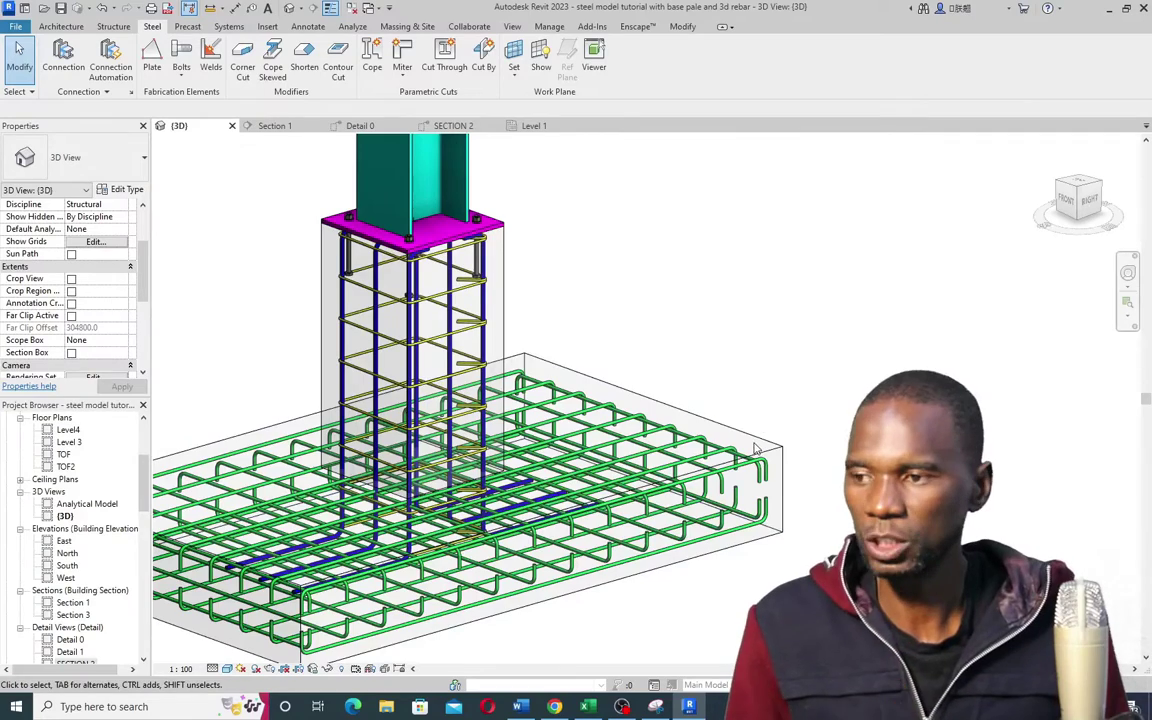
scroll(757, 450, "down", 2)
scroll(757, 441, "down", 4)
scroll(755, 484, "up", 3)
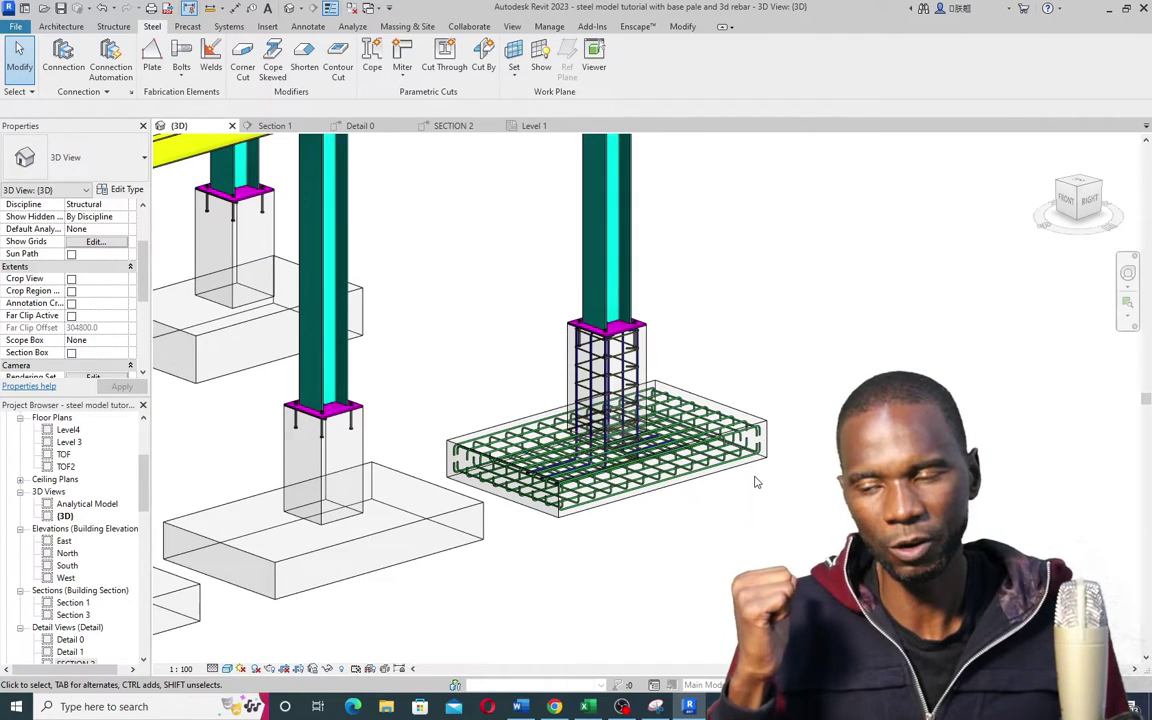
scroll(755, 475, "up", 3)
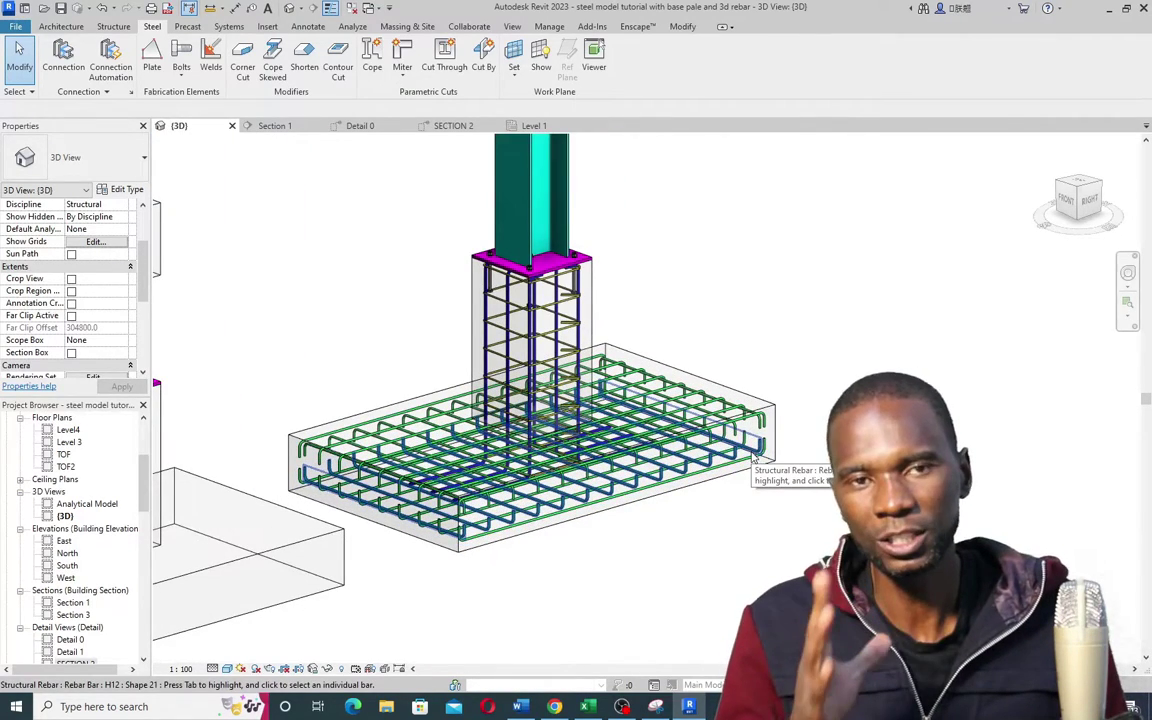
scroll(755, 455, "down", 2)
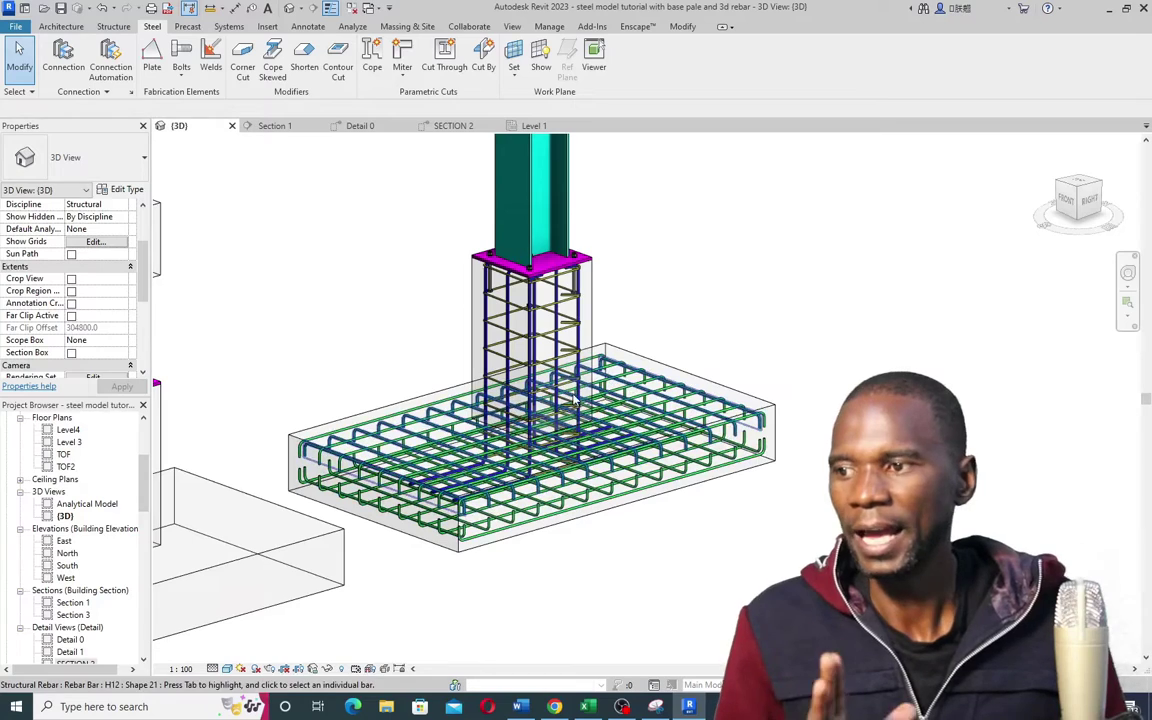
scroll(487, 316, "down", 2)
scroll(487, 316, "down", 2)
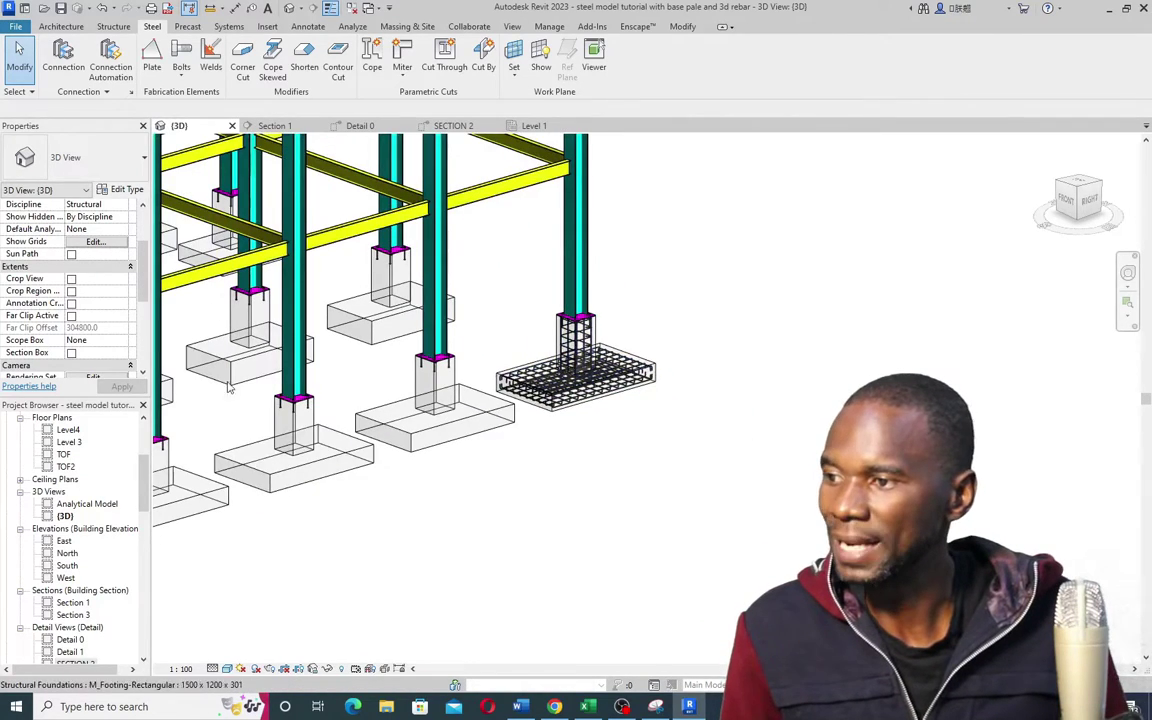
scroll(782, 372, "up", 3)
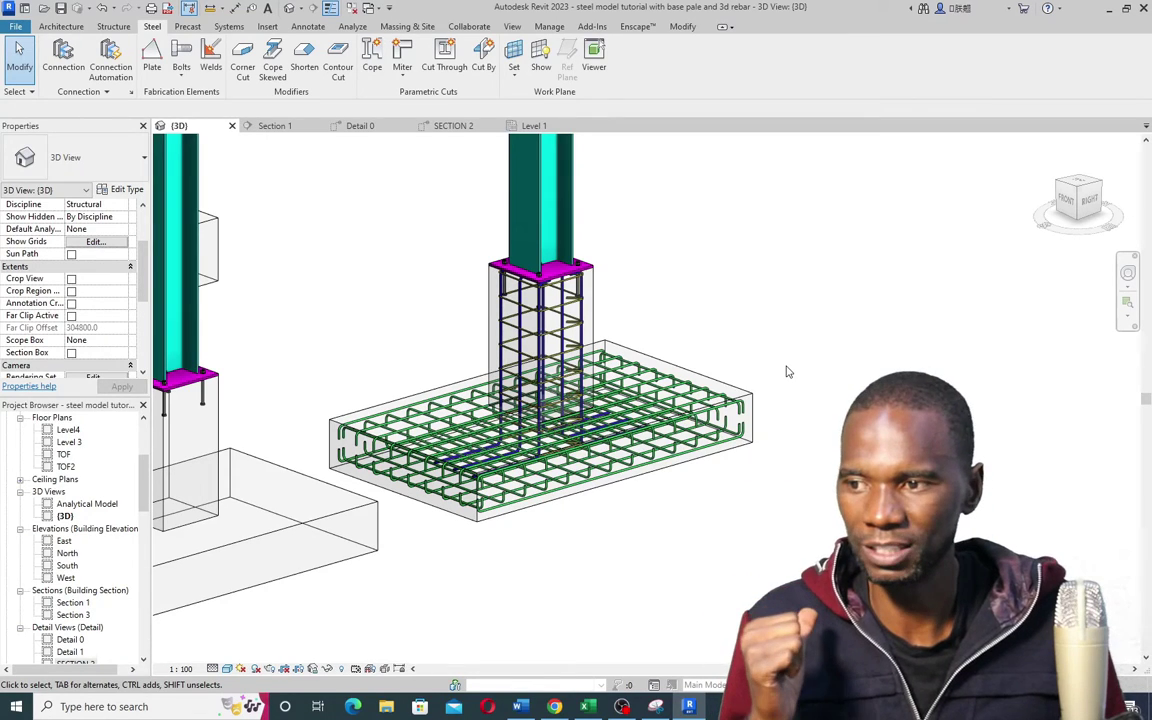
scroll(790, 390, "up", 2)
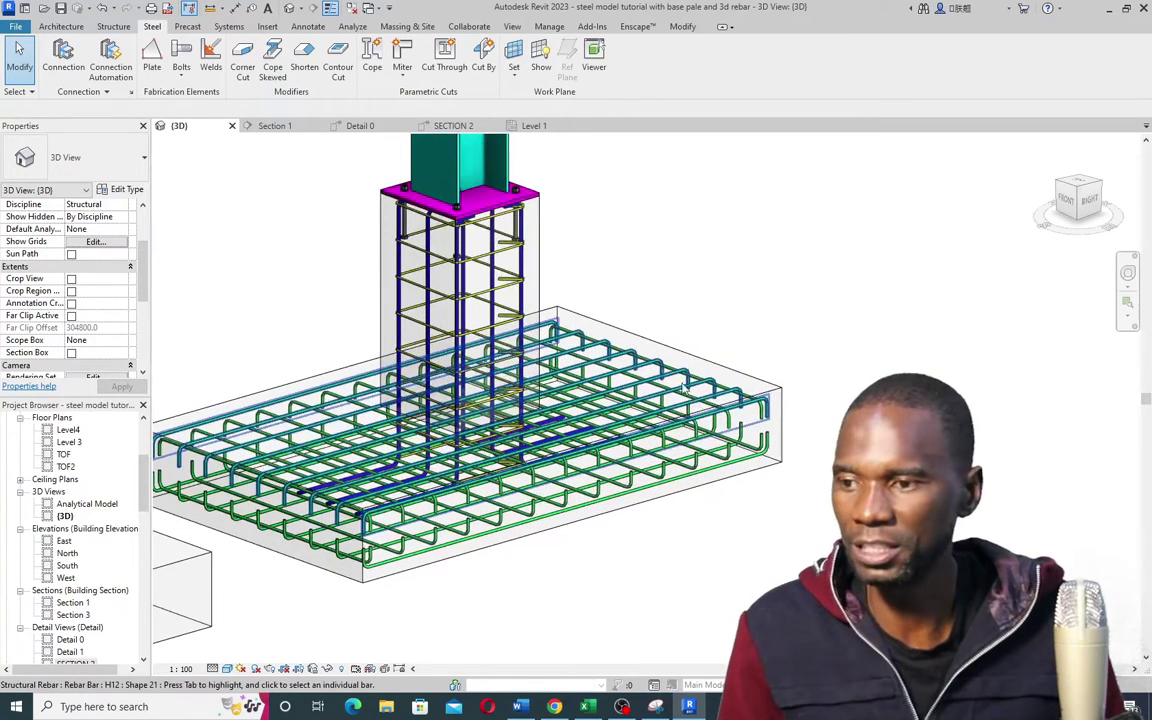
scroll(690, 412, "down", 4)
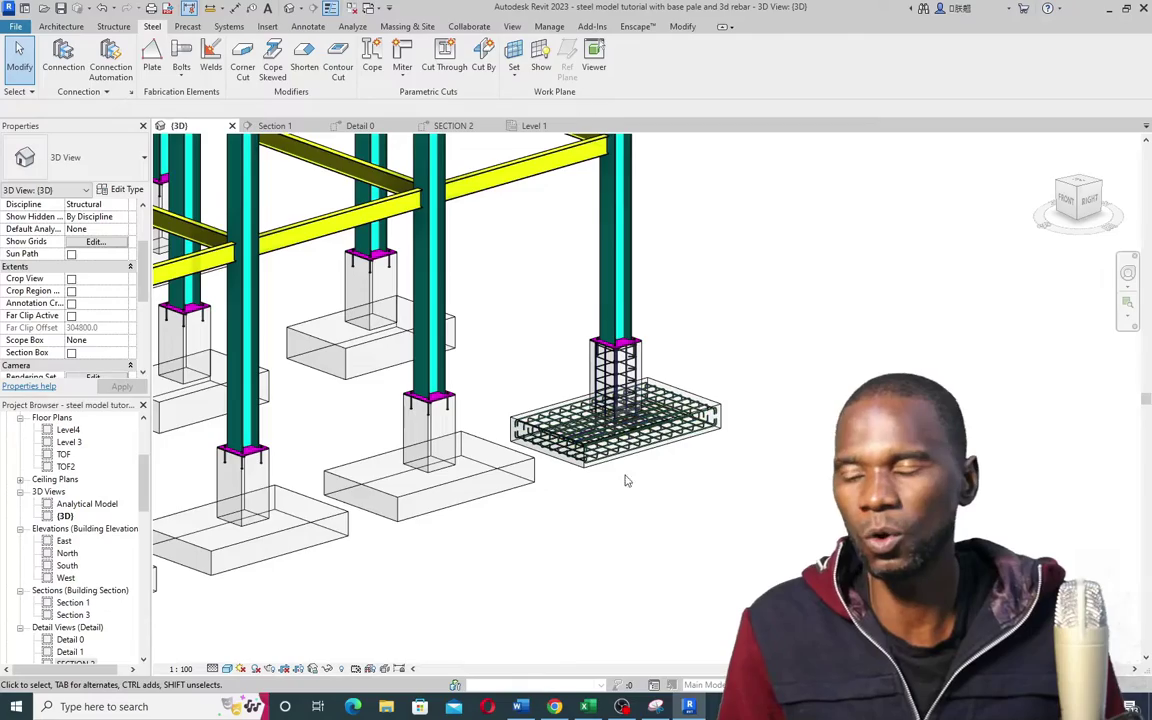
Step: Select the corner footing and column assembly and filter the selection to Structural Rebar only
scroll(628, 476, "up", 5)
scroll(805, 333, "up", 1)
scroll(429, 335, "down", 4)
left_click_drag(415, 234, 772, 497)
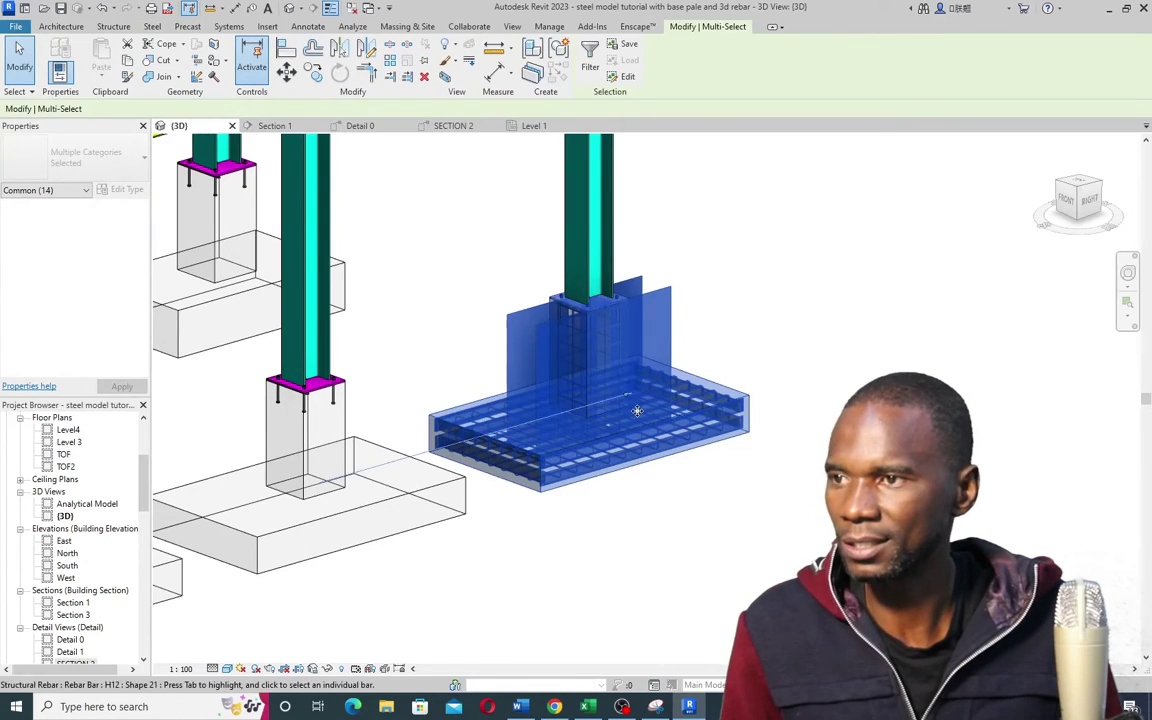
left_click(590, 66)
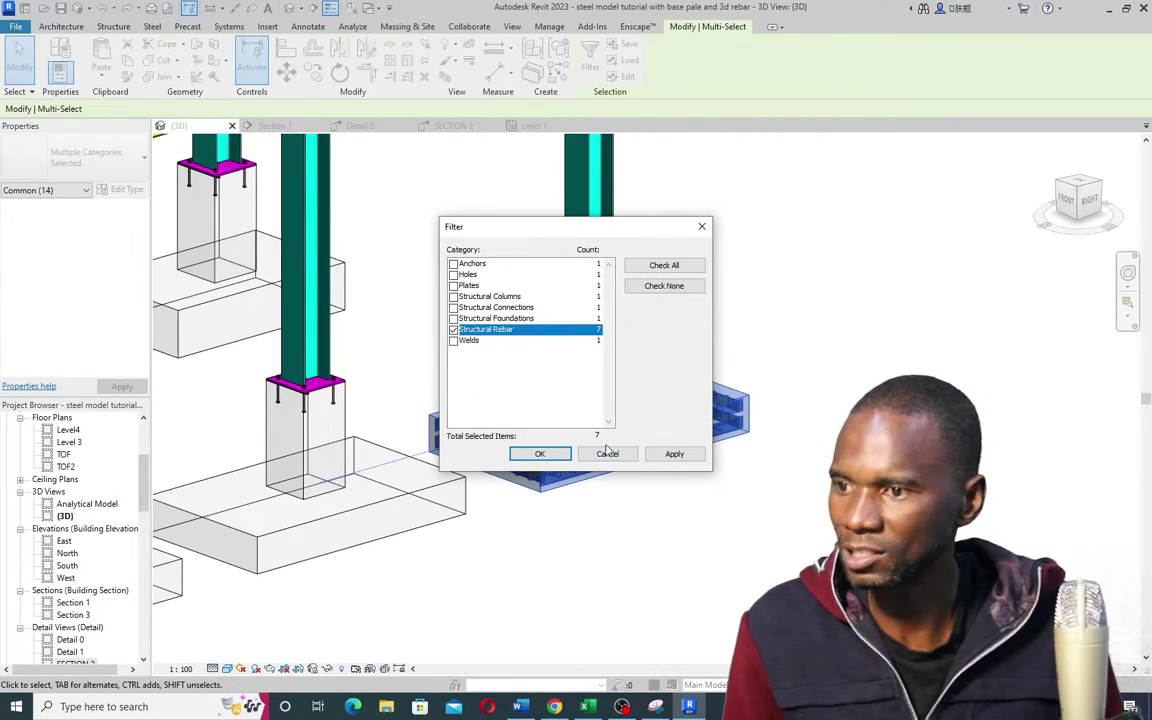
left_click(674, 455)
left_click(539, 454)
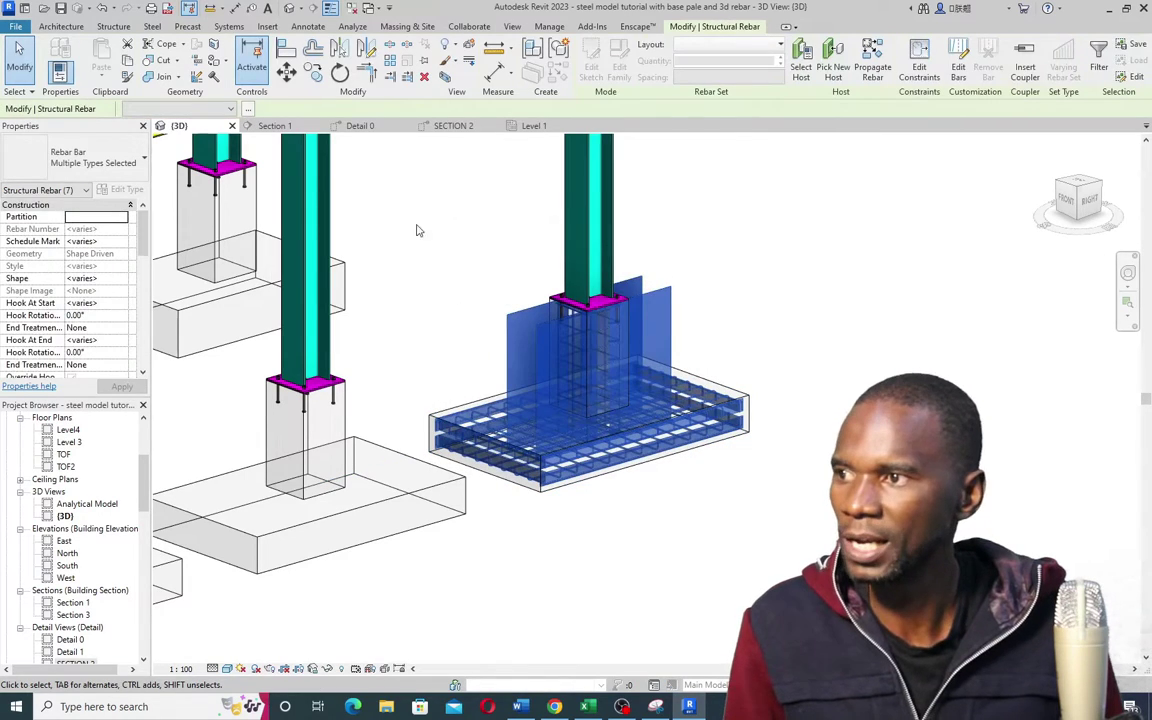
Step: Copy the selected rebar in the Level 1 plan from the grid A concrete column's lower-right corner to the matching corner of the grid B column
left_click(537, 125)
scroll(561, 304, "down", 2)
scroll(520, 330, "up", 3)
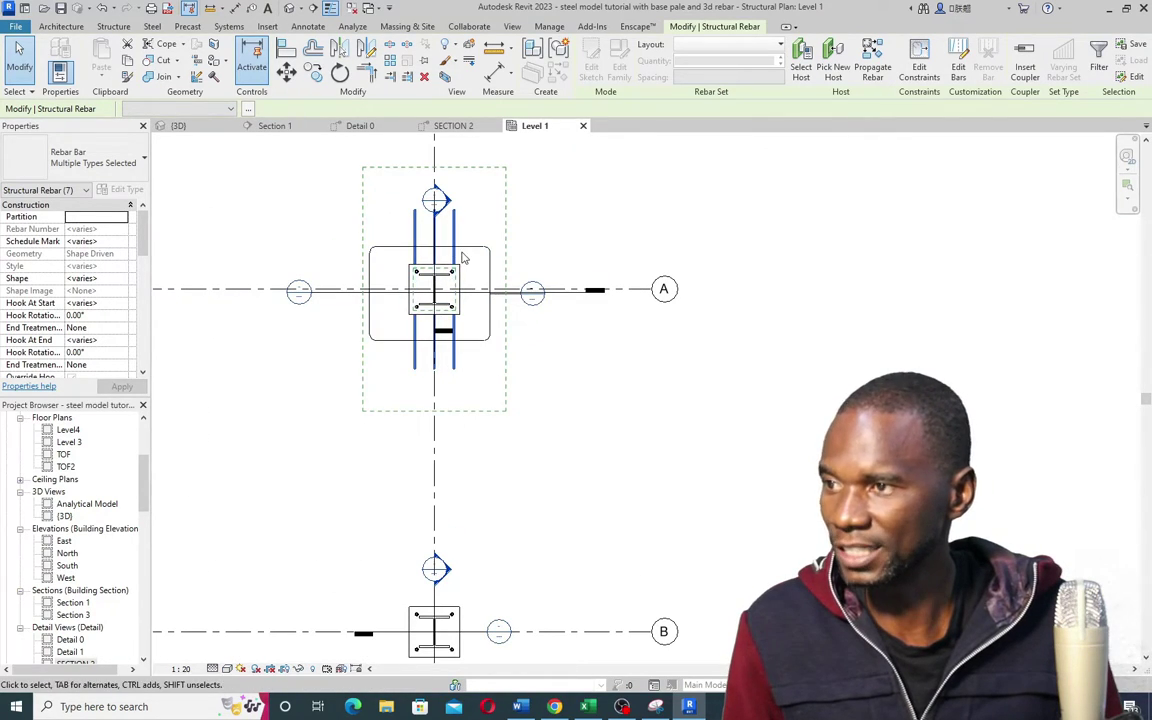
left_click(314, 73)
scroll(463, 345, "up", 3)
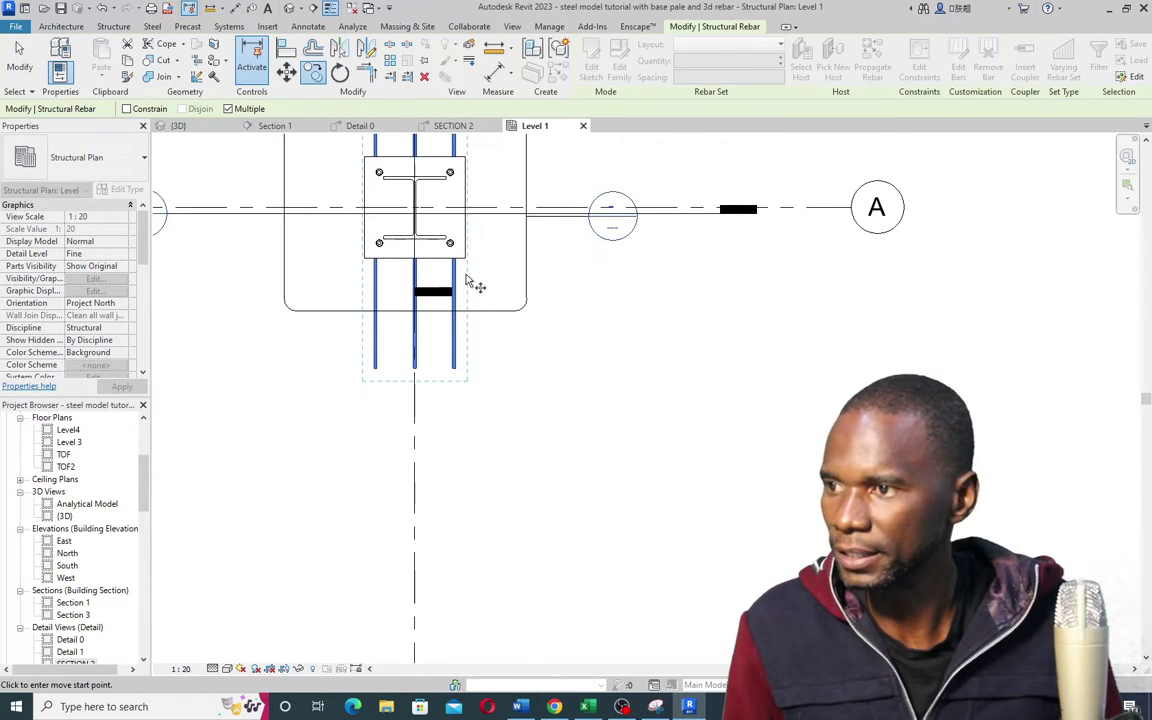
left_click(465, 259)
scroll(468, 258, "down", 4)
scroll(476, 432, "up", 4)
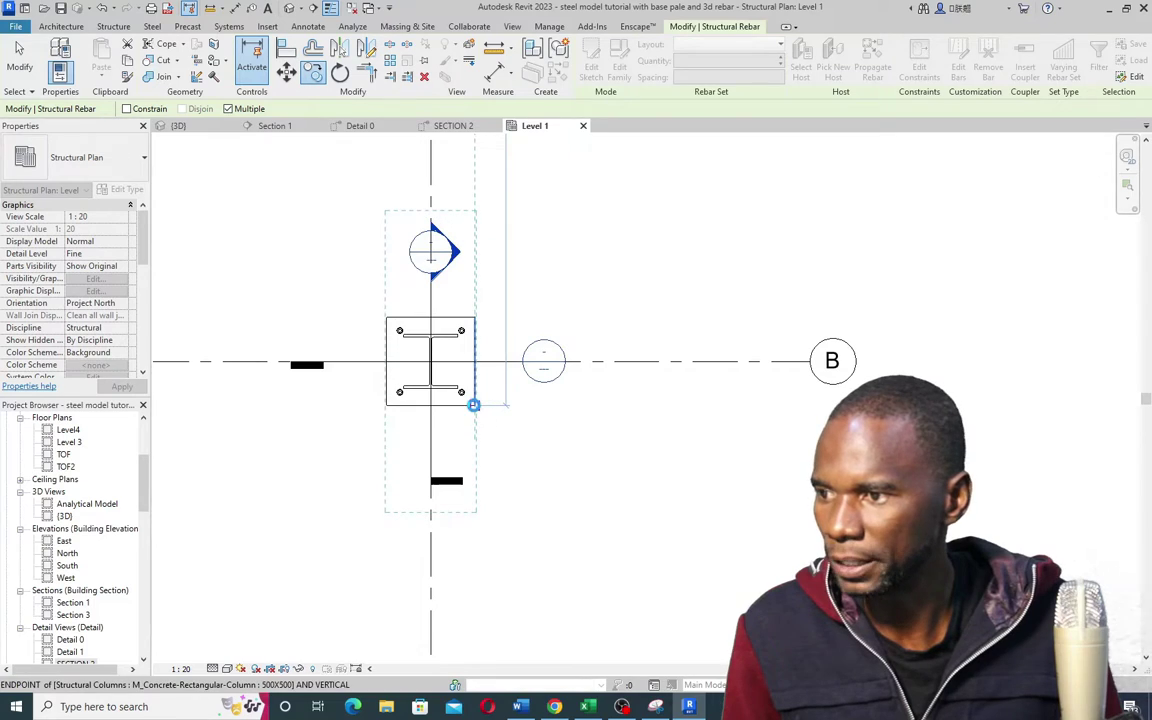
left_click(473, 405)
left_click(21, 62)
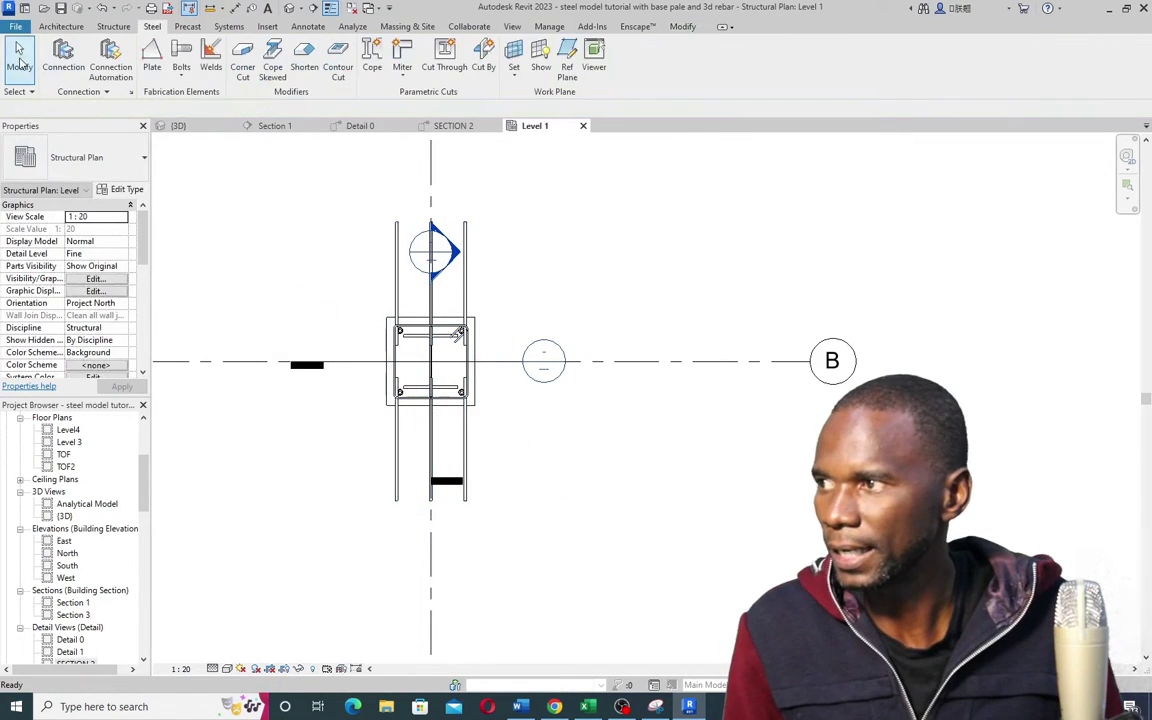
Step: Inspect the copied reinforcement in the second footing and column against the corner footing in the 3D view
left_click(175, 125)
scroll(519, 437, "down", 3)
scroll(478, 518, "up", 3)
scroll(478, 518, "down", 3)
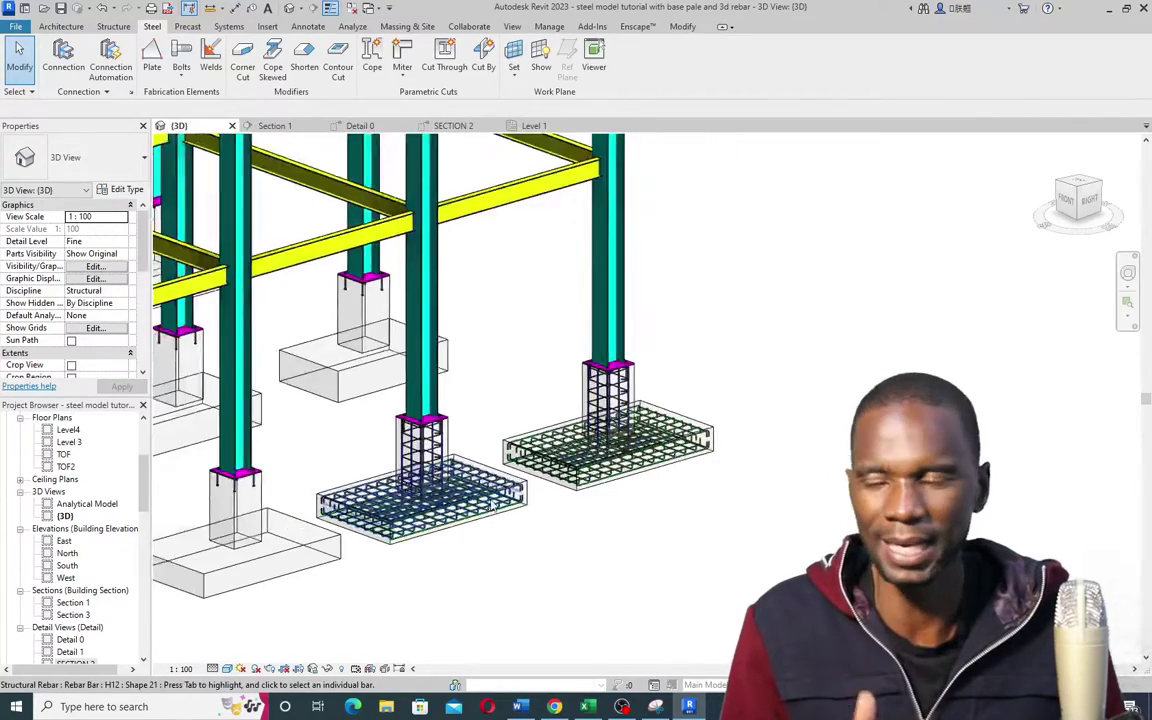
scroll(638, 489, "up", 4)
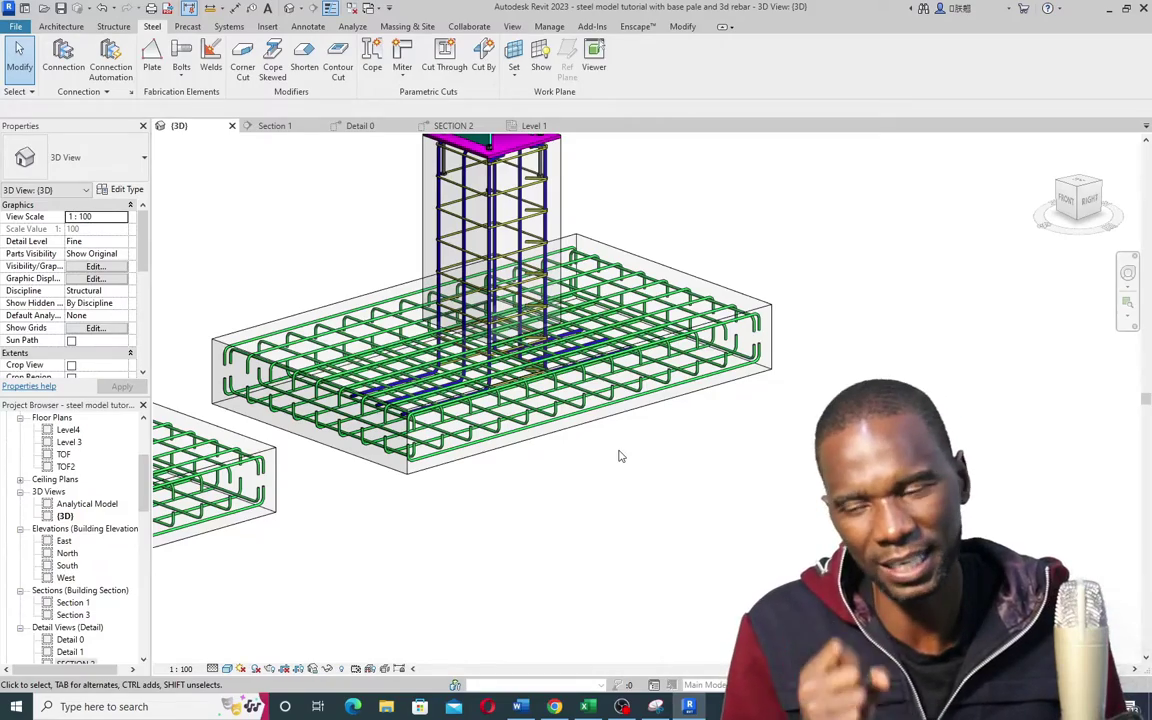
scroll(618, 440, "down", 3)
scroll(612, 445, "down", 4)
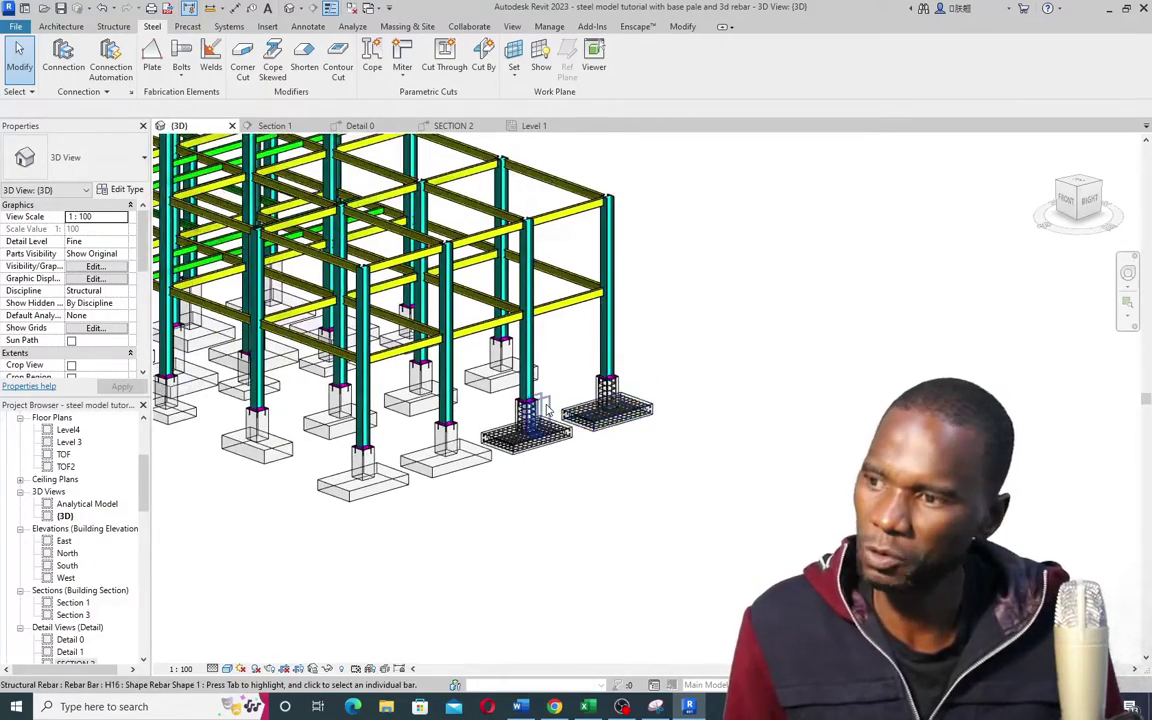
scroll(520, 432, "up", 3)
scroll(461, 309, "down", 2)
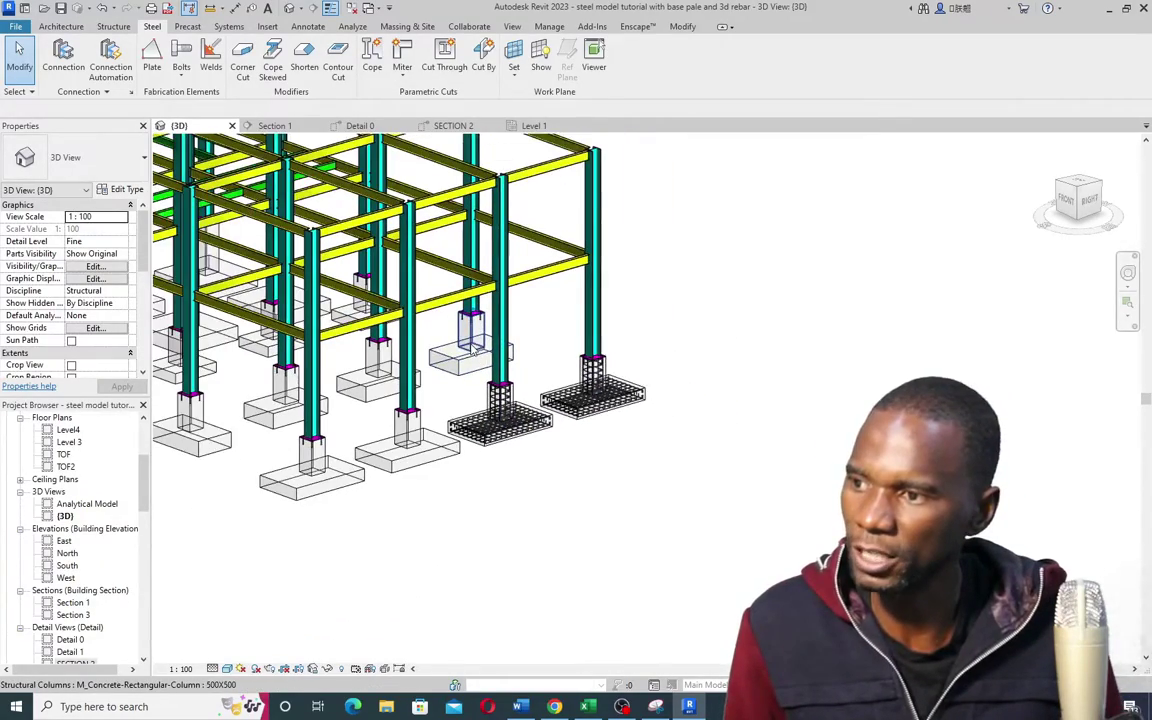
scroll(461, 309, "up", 2)
scroll(461, 309, "up", 2)
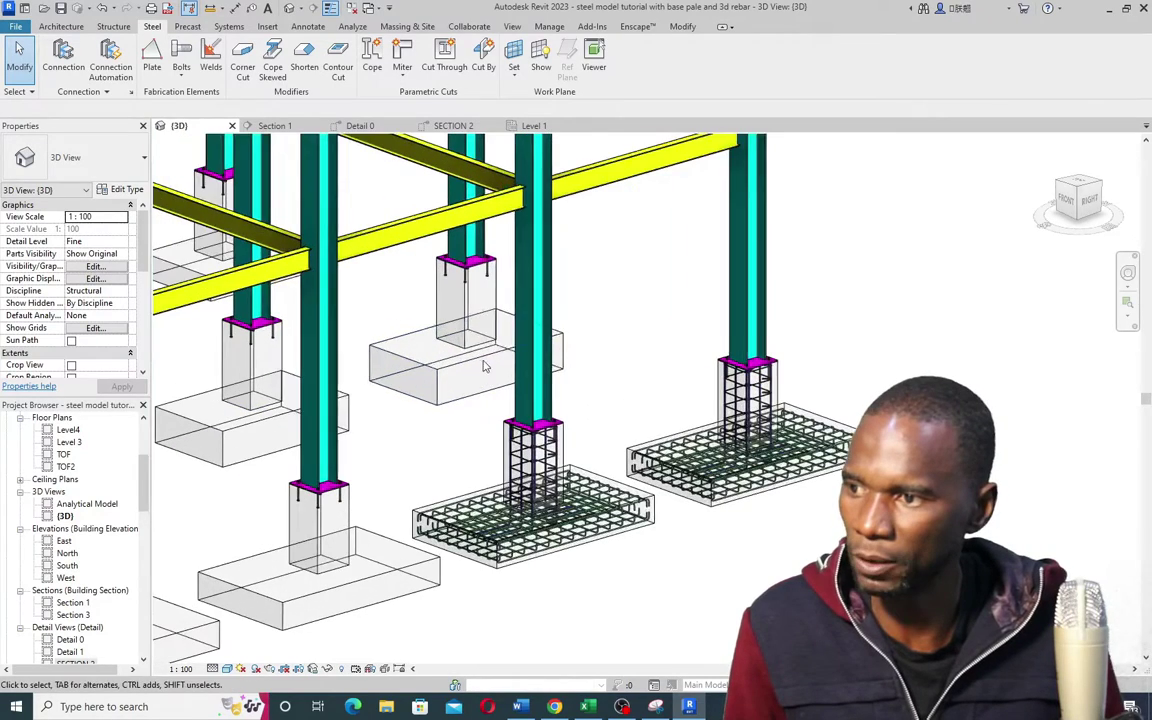
scroll(462, 362, "down", 4)
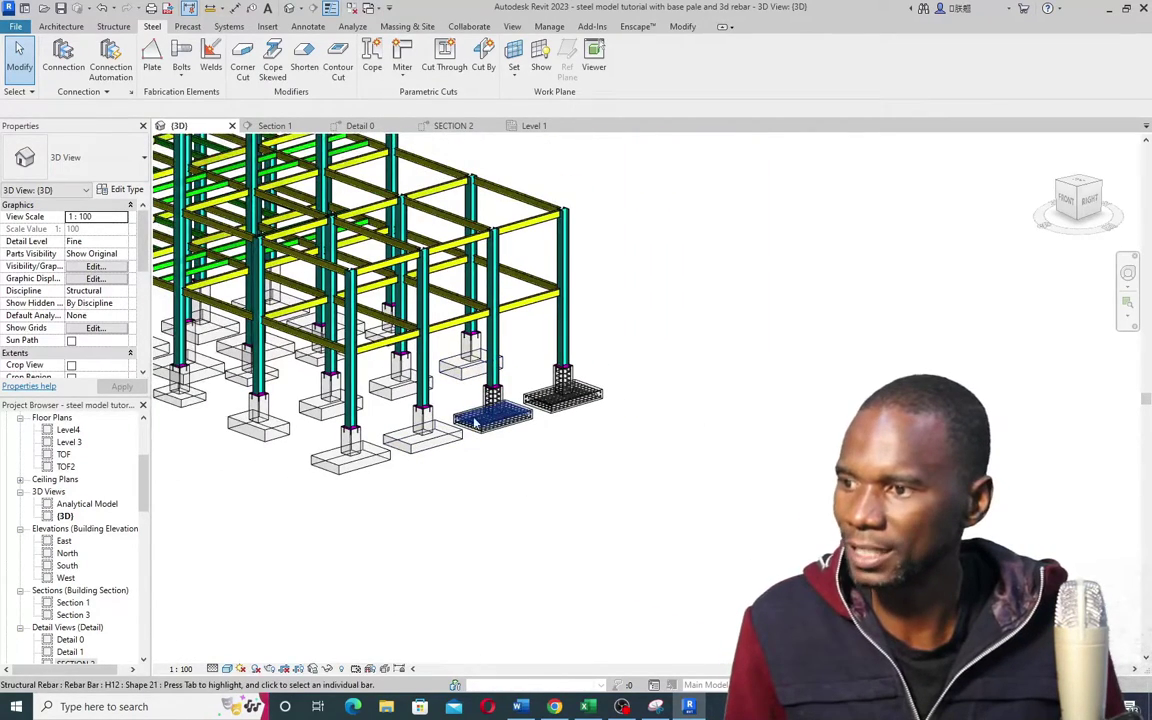
scroll(450, 387, "up", 2)
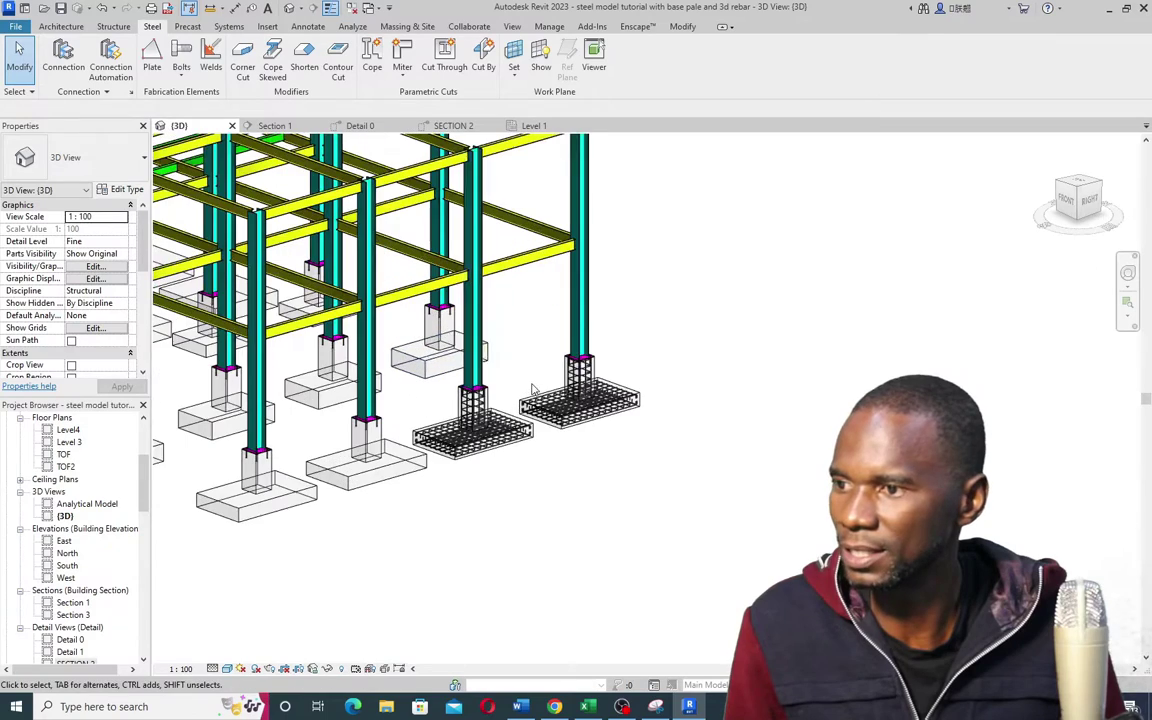
Step: Select the corner footing and column assembly again and filter the selection to Structural Rebar only
scroll(531, 348, "up", 2)
left_click_drag(470, 313, 671, 482)
left_click_drag(507, 374, 761, 540)
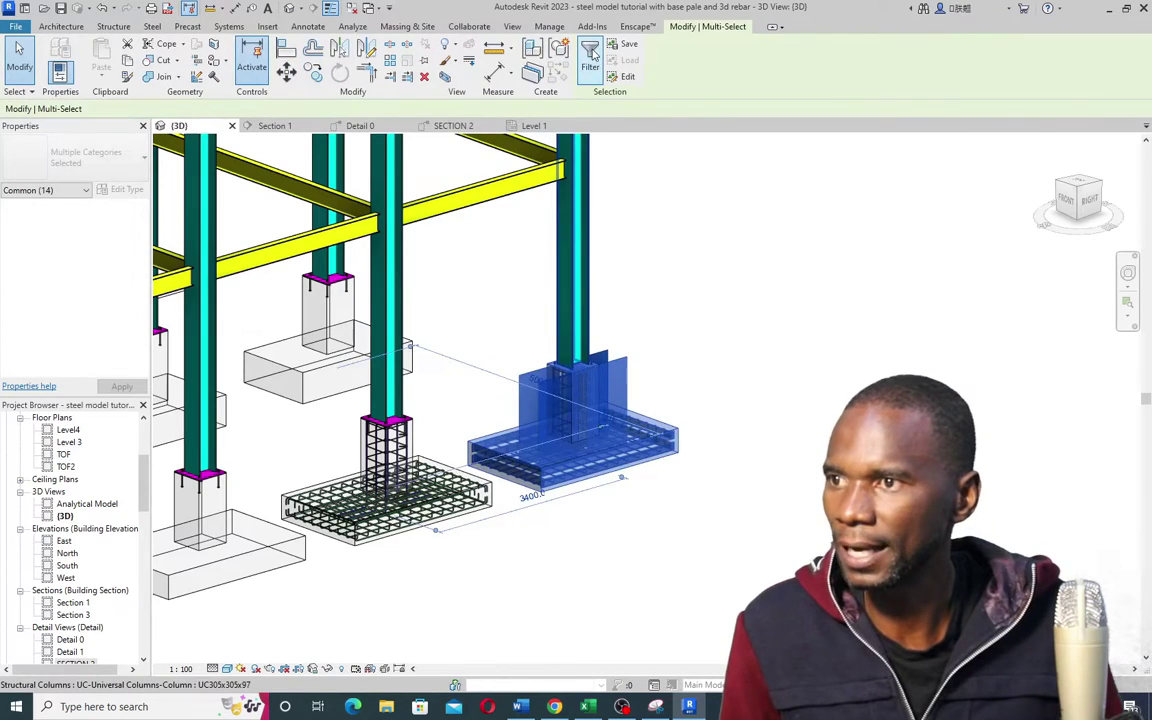
left_click(590, 55)
left_click(662, 286)
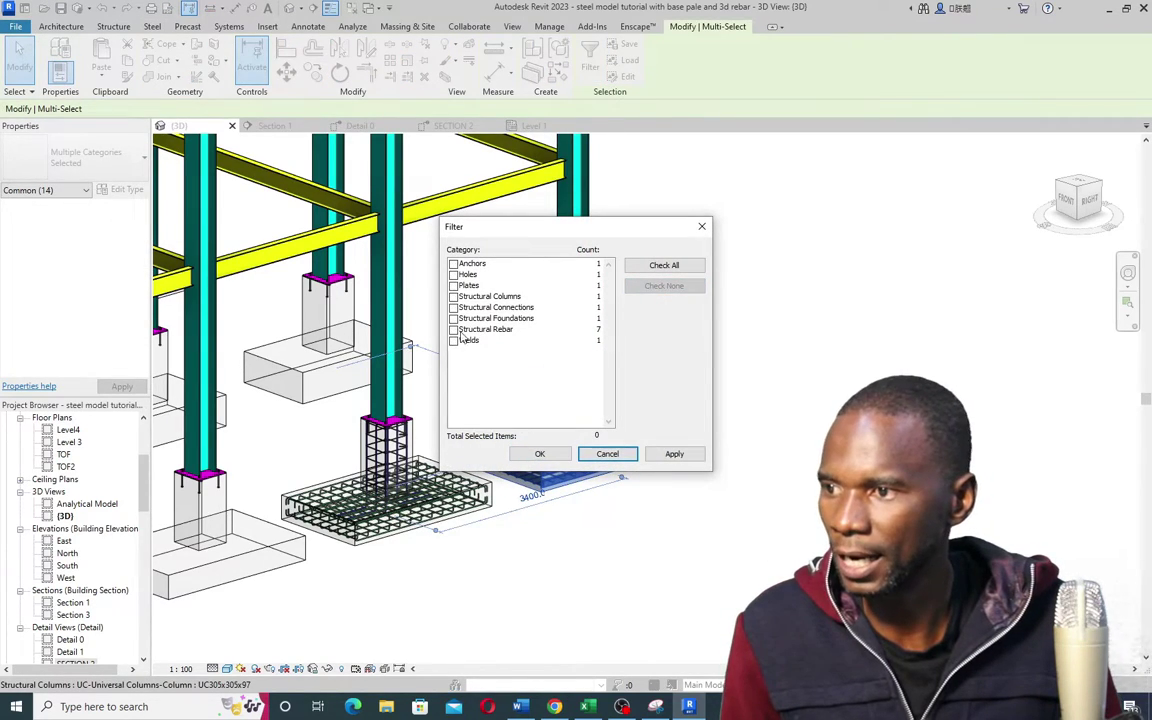
left_click(454, 330)
left_click(675, 454)
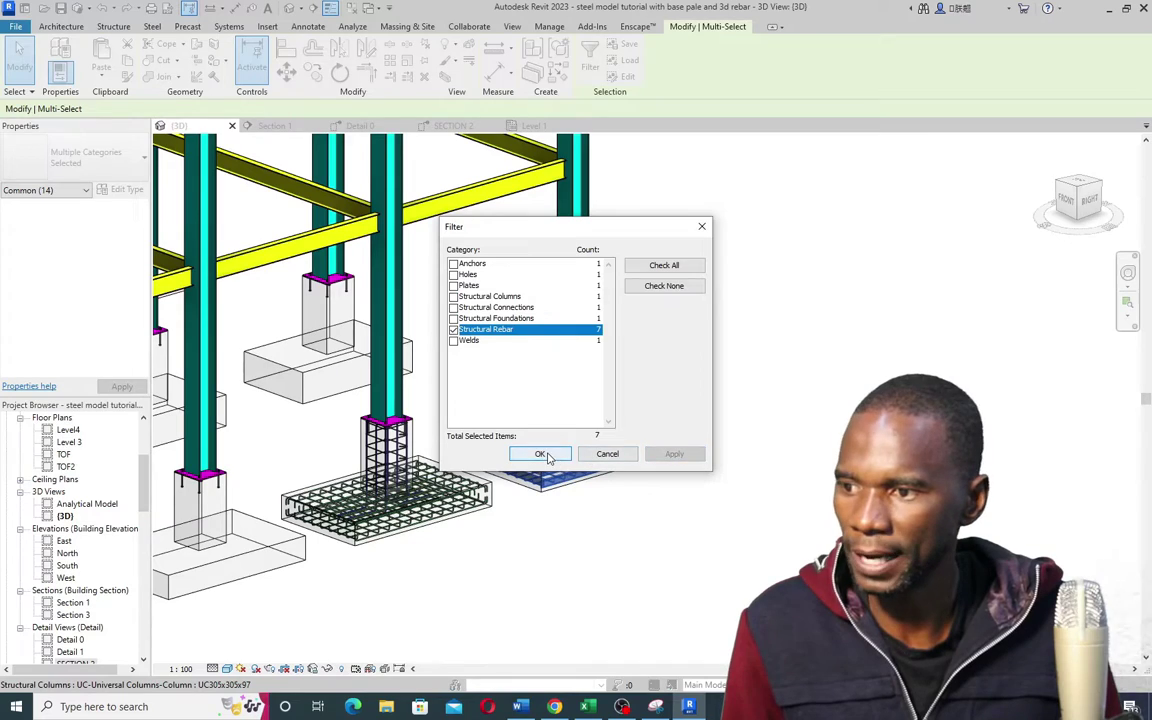
left_click(539, 454)
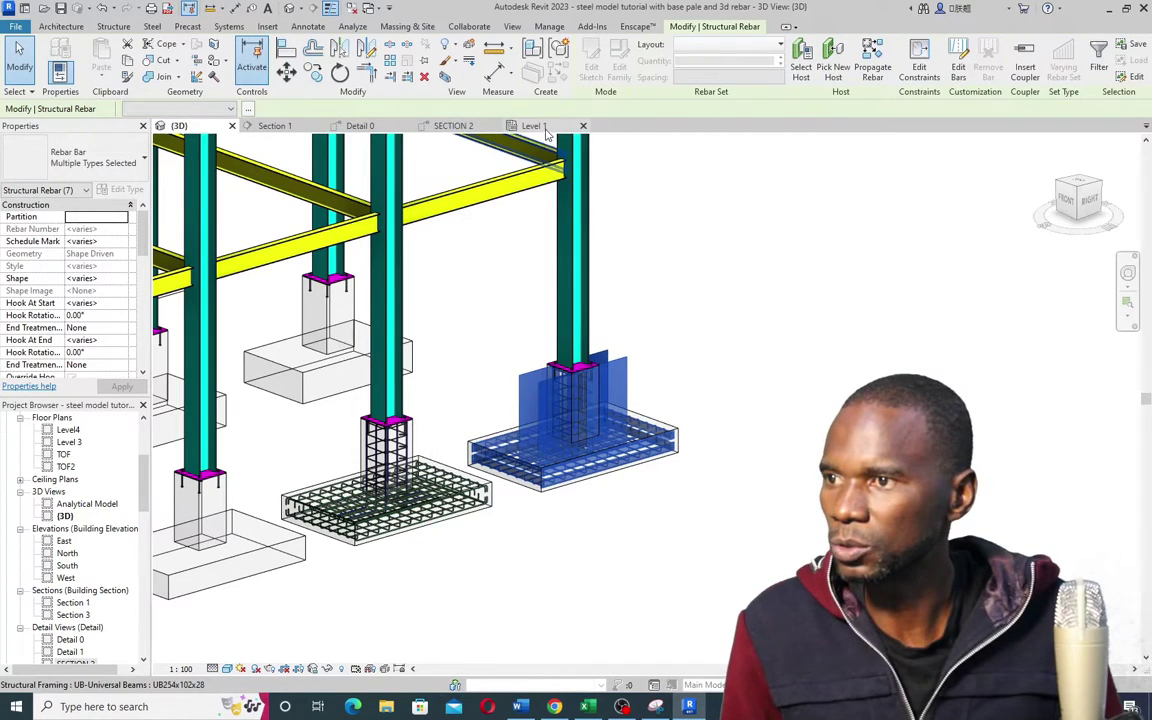
Step: Copy the selected rebar in the Level 1 plan from the base plate's lower-right corner at grid A/5 to the matching corner at grid A/4
left_click(540, 127)
scroll(527, 372, "down", 5)
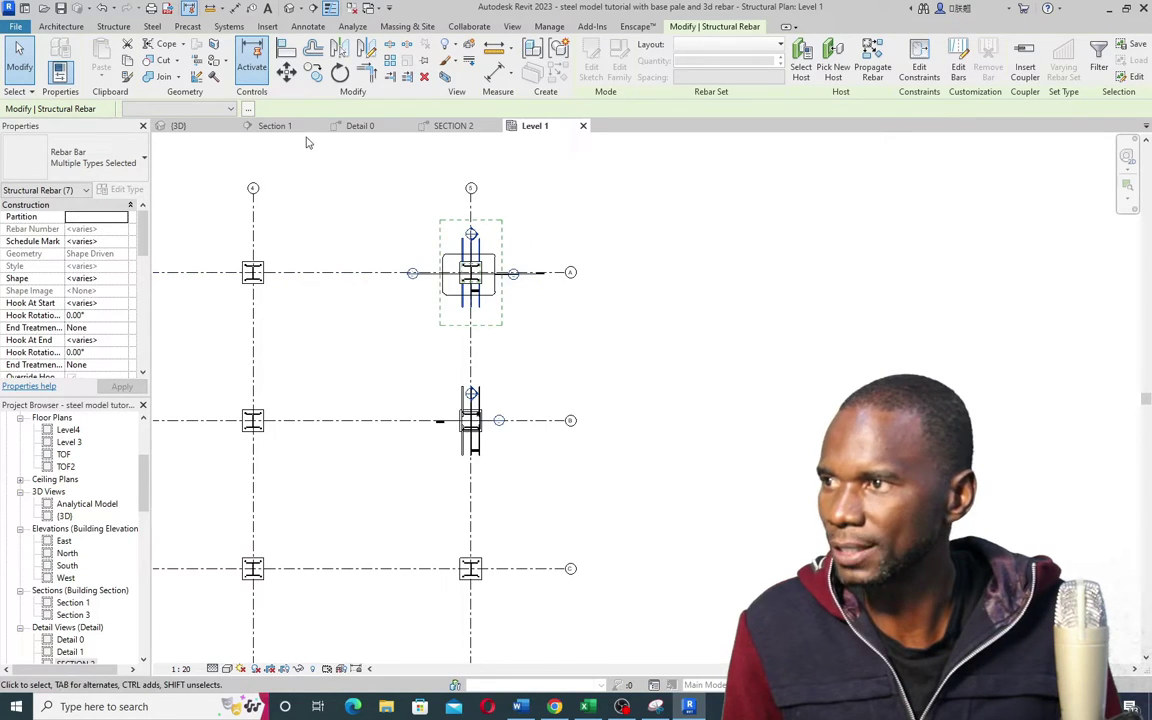
left_click(314, 74)
scroll(485, 300, "up", 4)
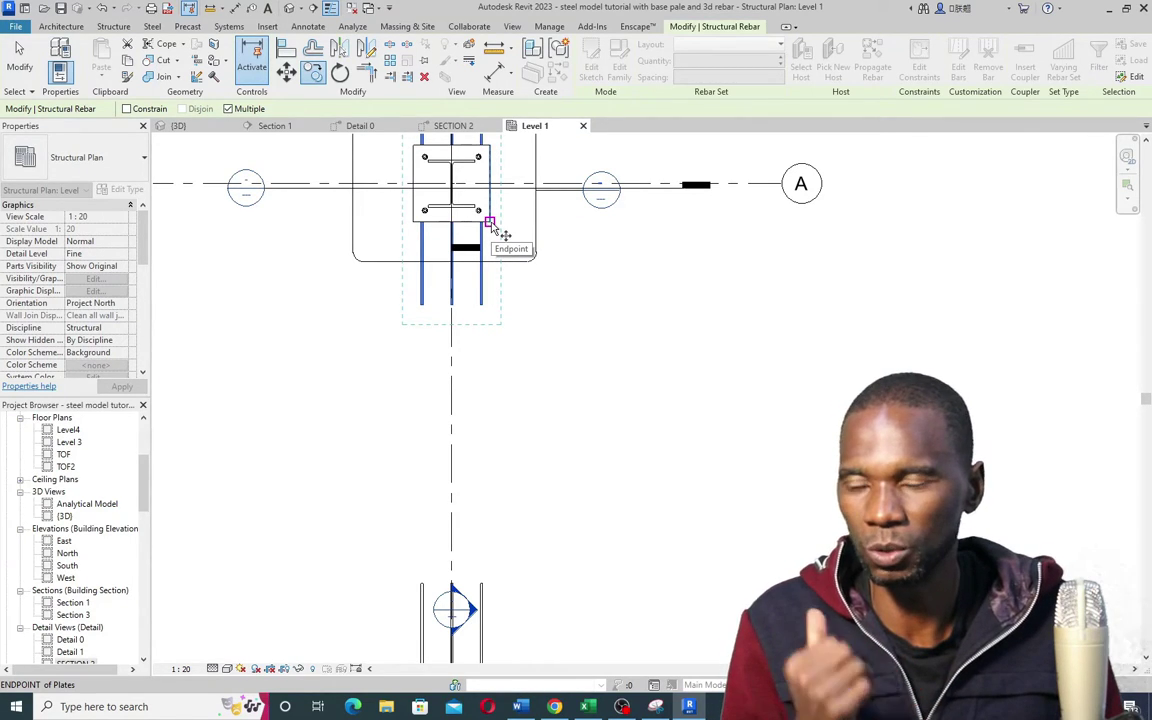
left_click(490, 228)
scroll(650, 340, "down", 4)
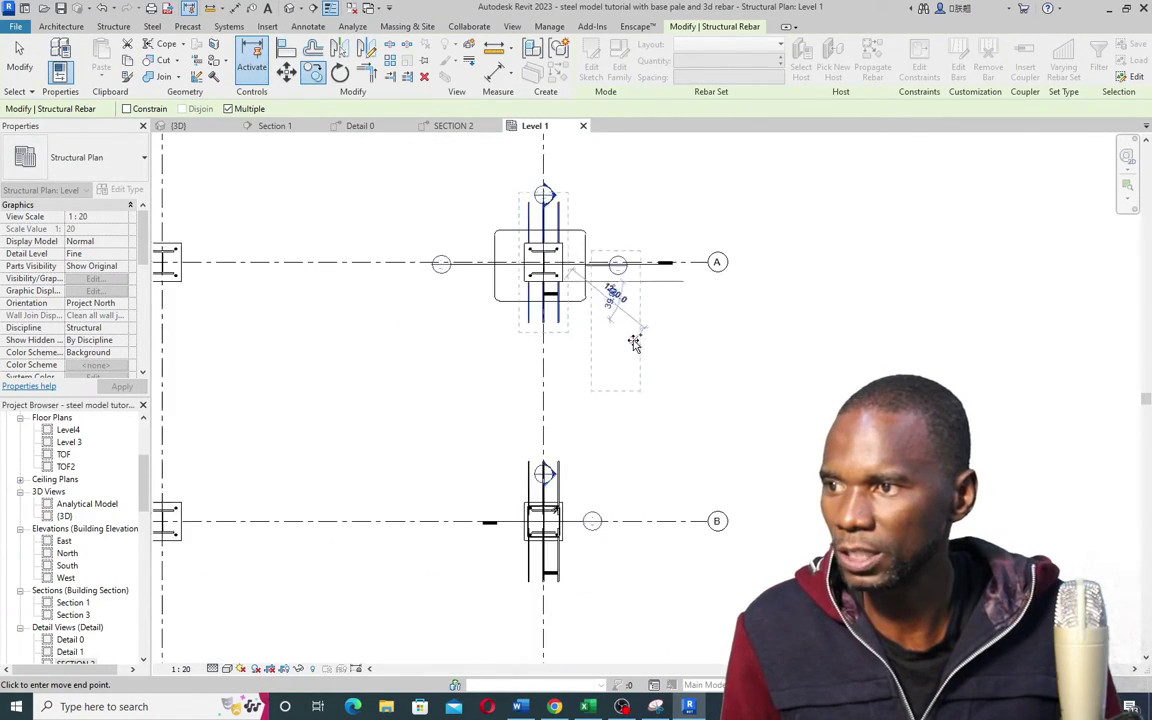
scroll(290, 305, "up", 3)
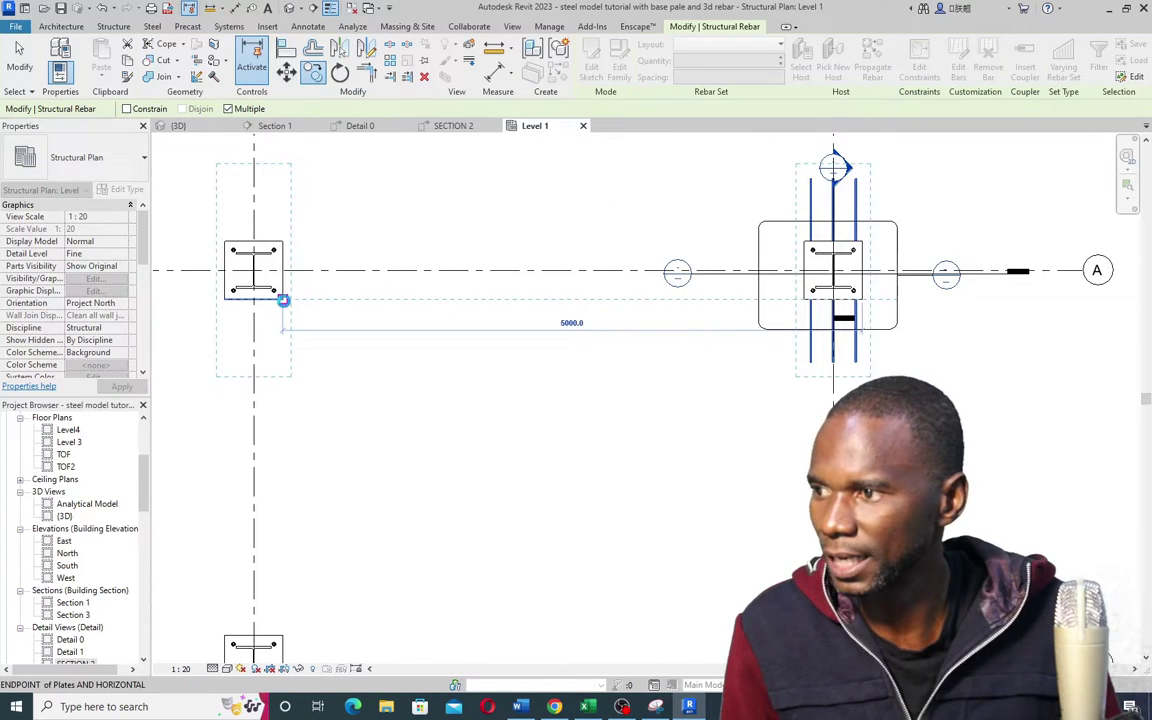
left_click(284, 305)
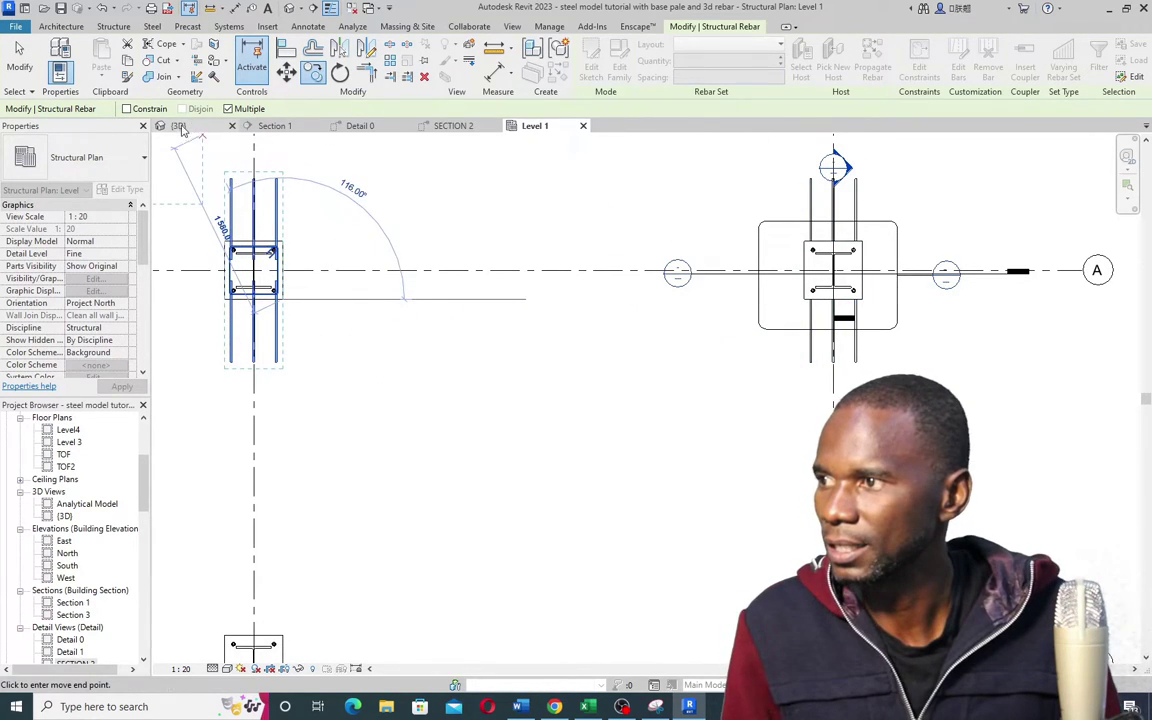
Step: Check the fit of the rebar copied into the grid A/4 footing and column in 3D, and end the copy command
left_click(178, 126)
scroll(480, 387, "up", 4)
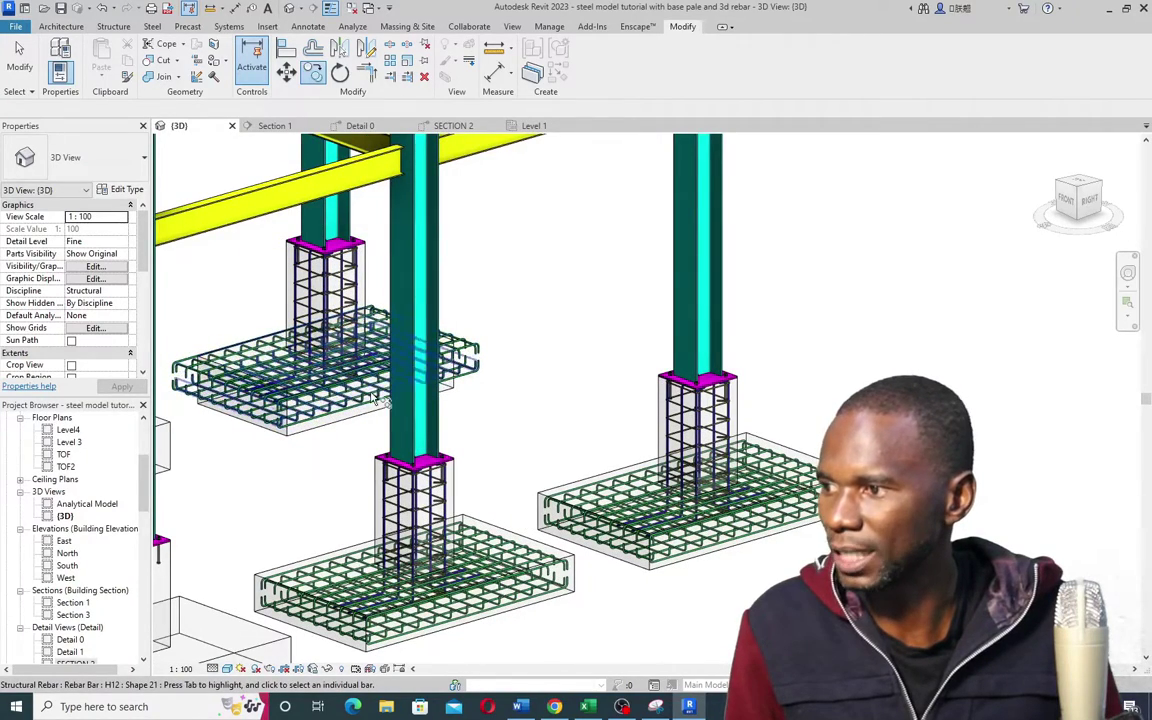
scroll(337, 400, "down", 5)
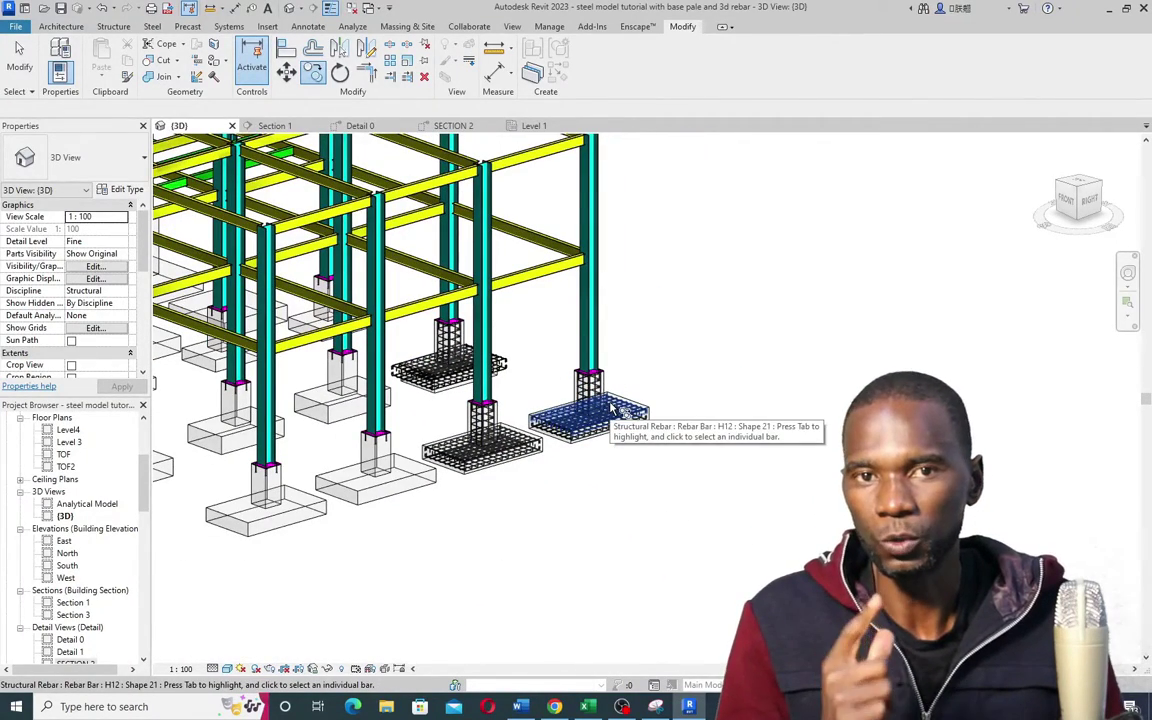
scroll(458, 400, "up", 3)
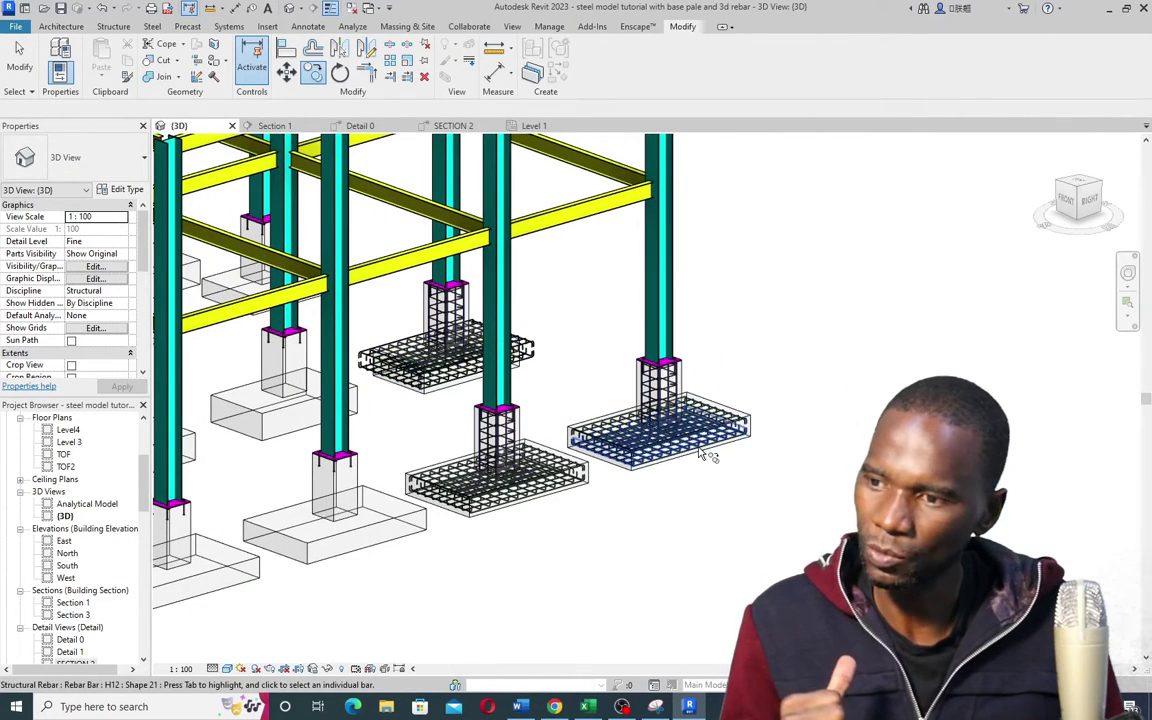
scroll(597, 385, "down", 2)
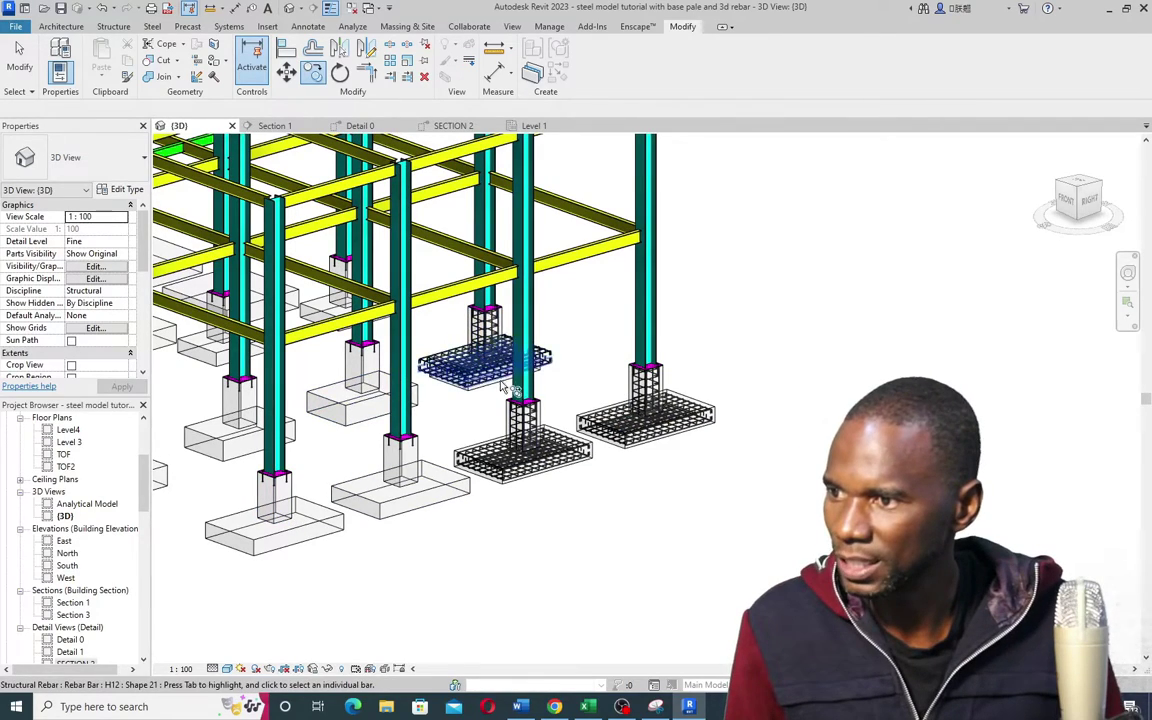
scroll(336, 470, "down", 3)
scroll(588, 418, "up", 5)
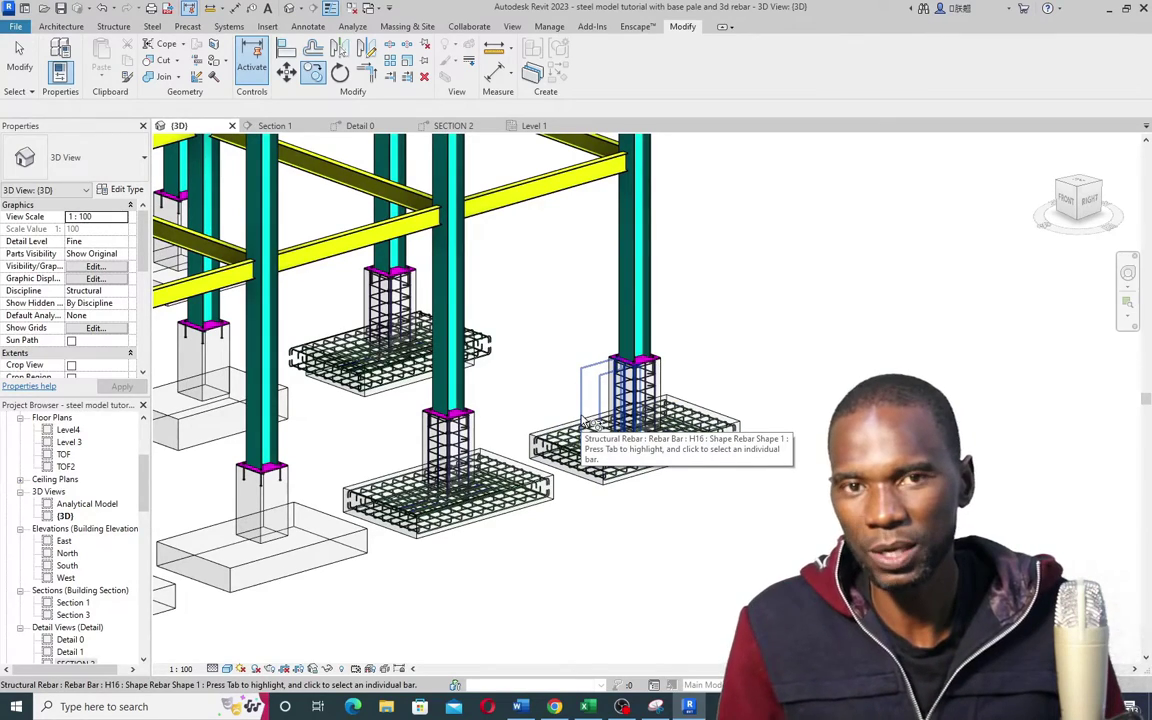
right_click(717, 229)
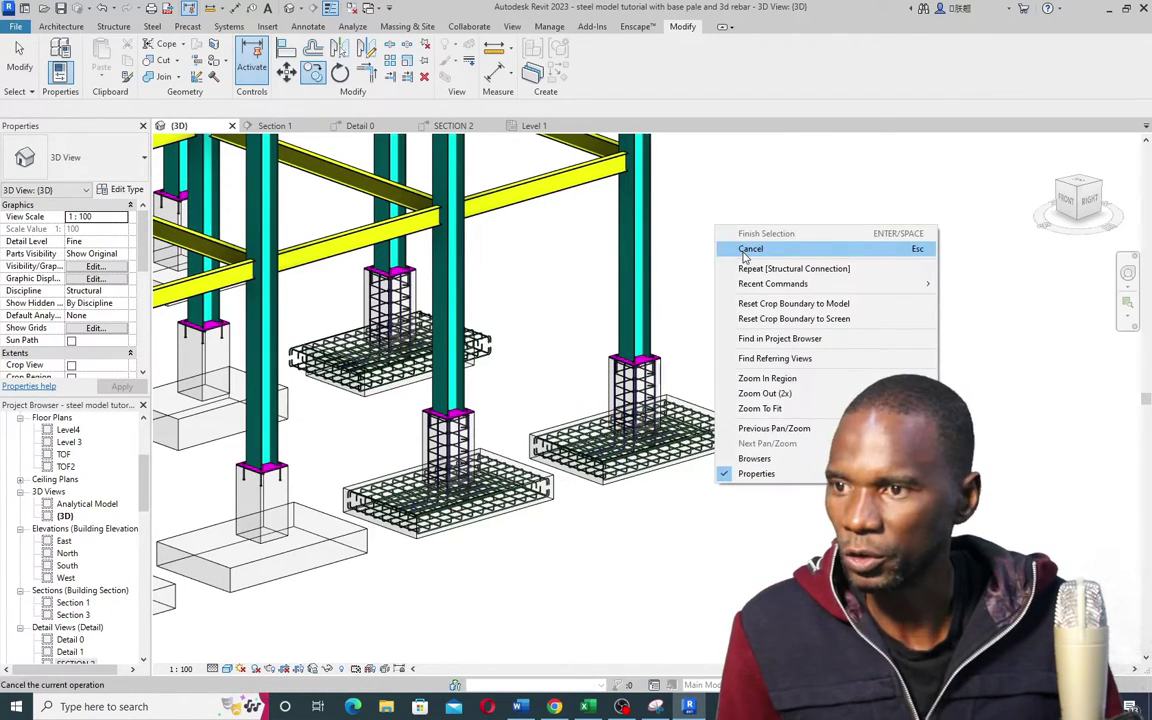
left_click(749, 249)
Step: Undo the rebar copy at the grid A/4 footing and column
scroll(563, 425, "down", 2)
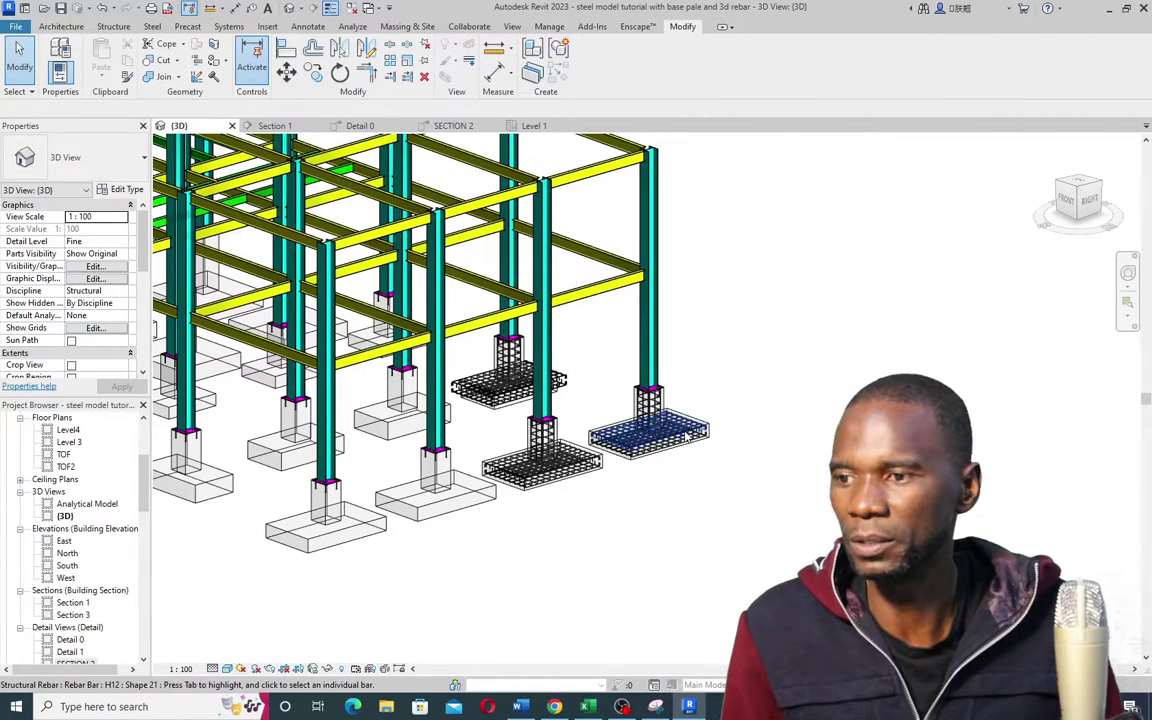
scroll(693, 435, "up", 3)
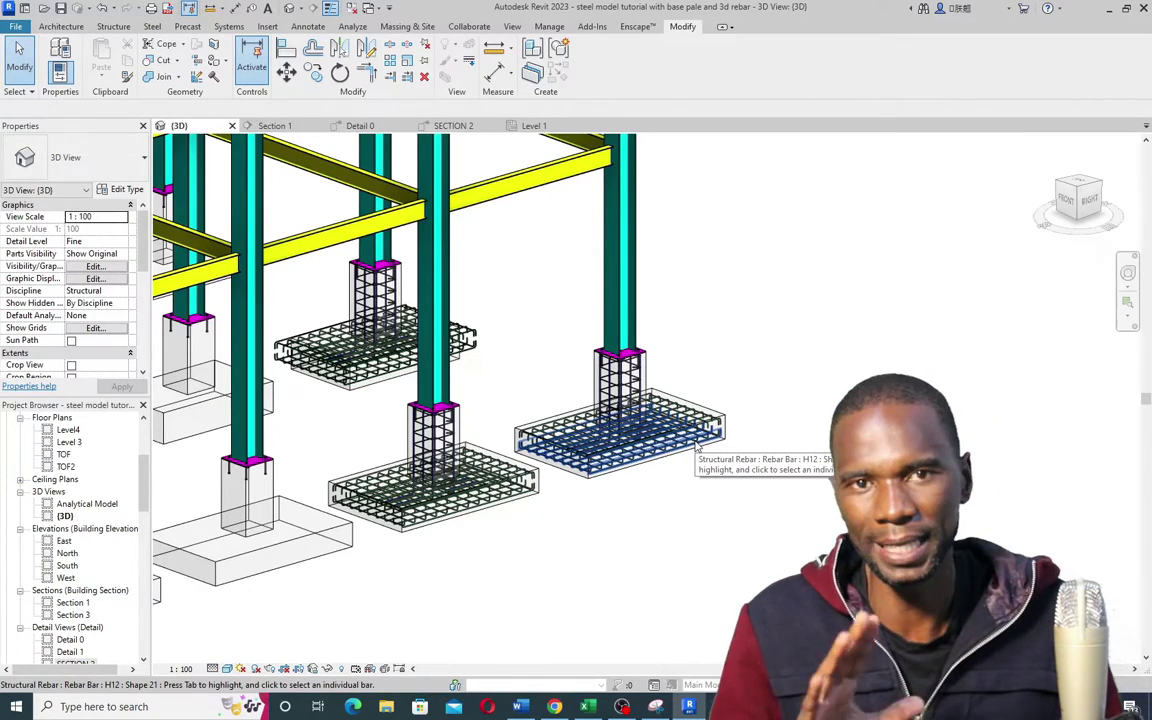
scroll(697, 447, "down", 3)
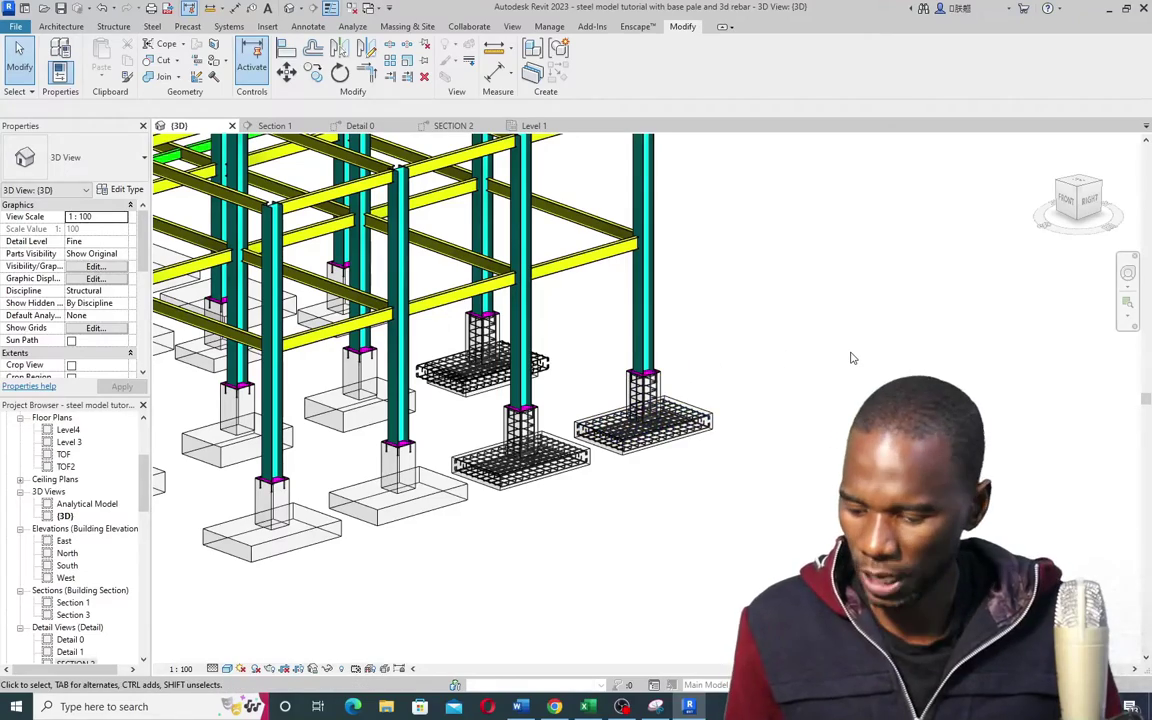
scroll(740, 411, "down", 2)
scroll(725, 416, "up", 5)
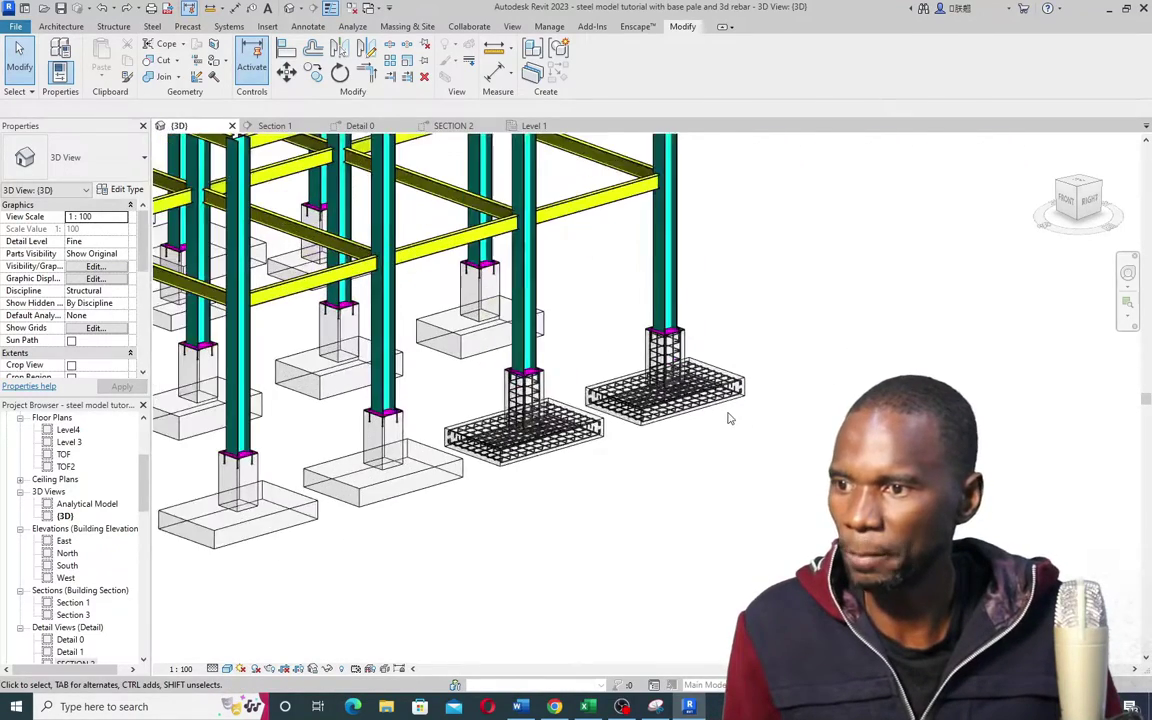
scroll(738, 413, "up", 4)
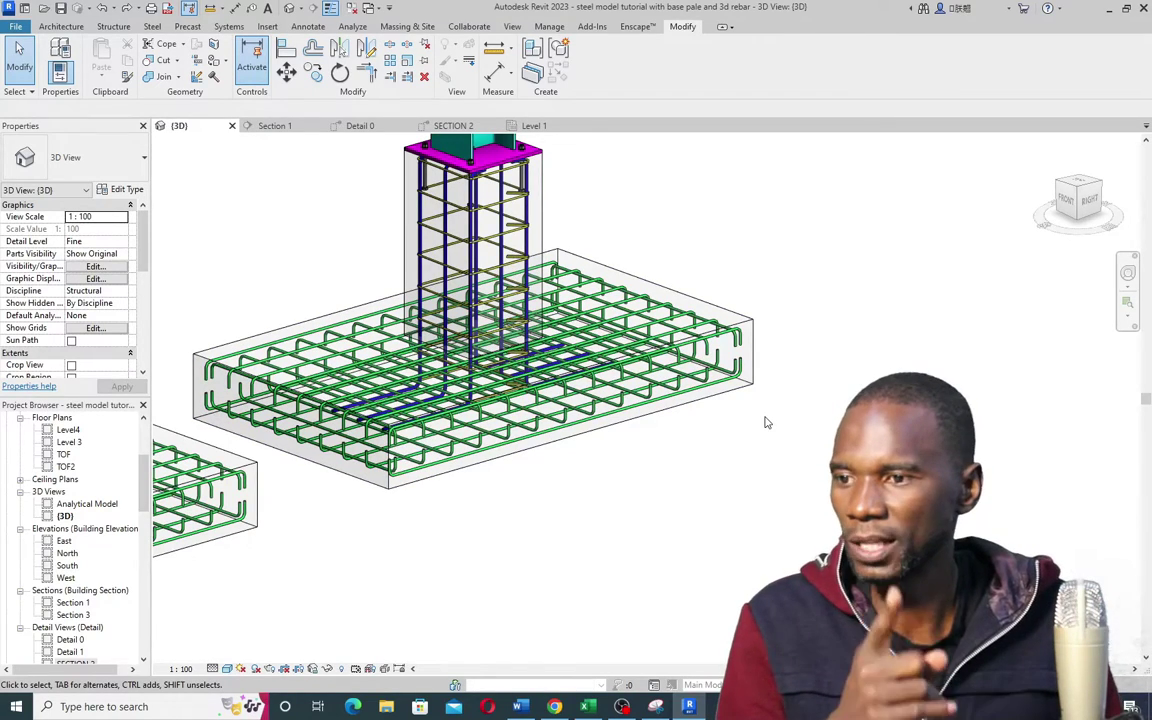
scroll(710, 425, "down", 3)
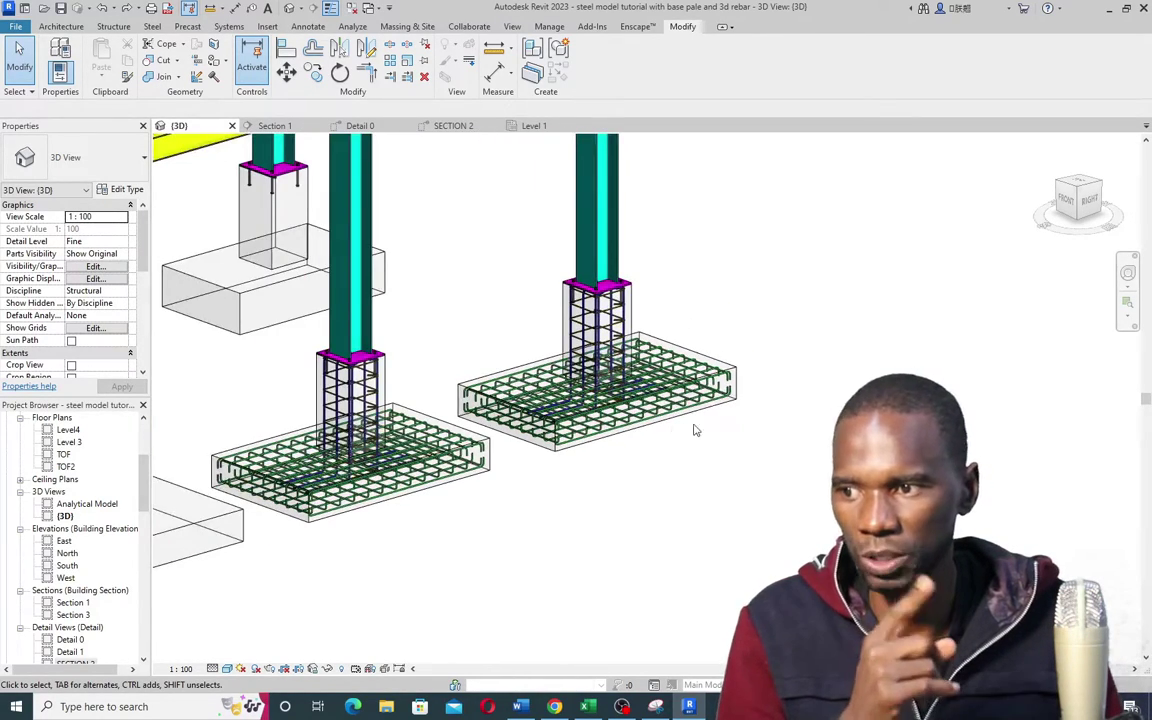
scroll(358, 343, "down", 2)
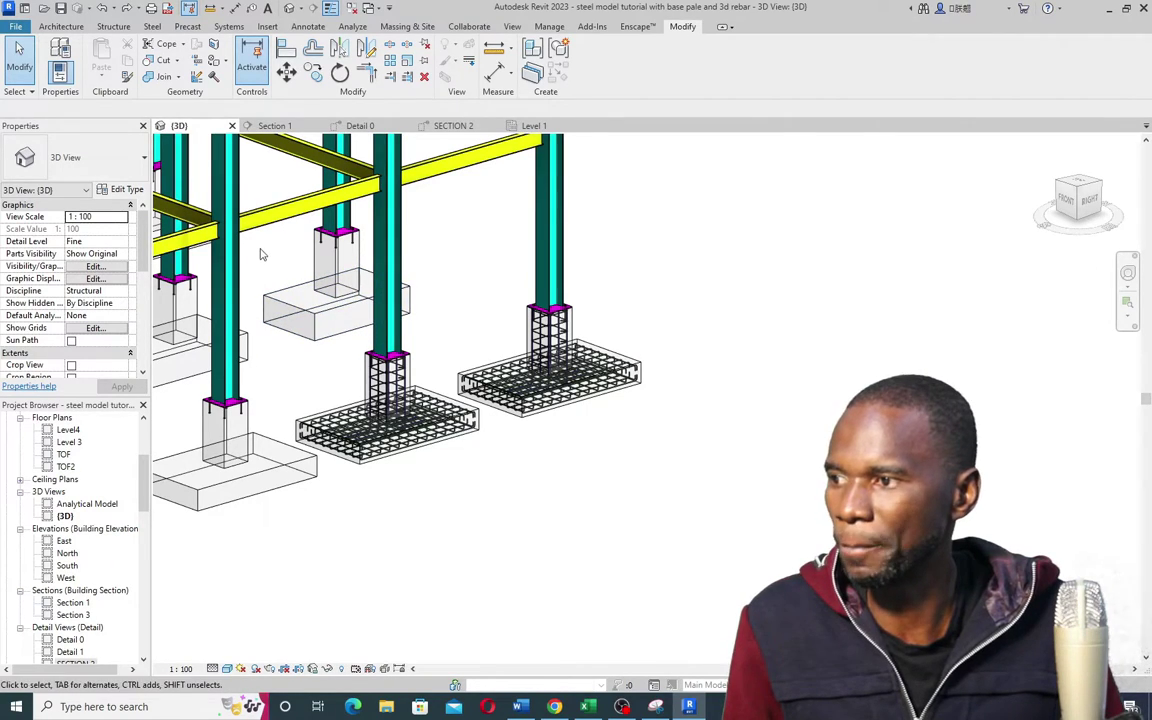
scroll(620, 395, "up", 4)
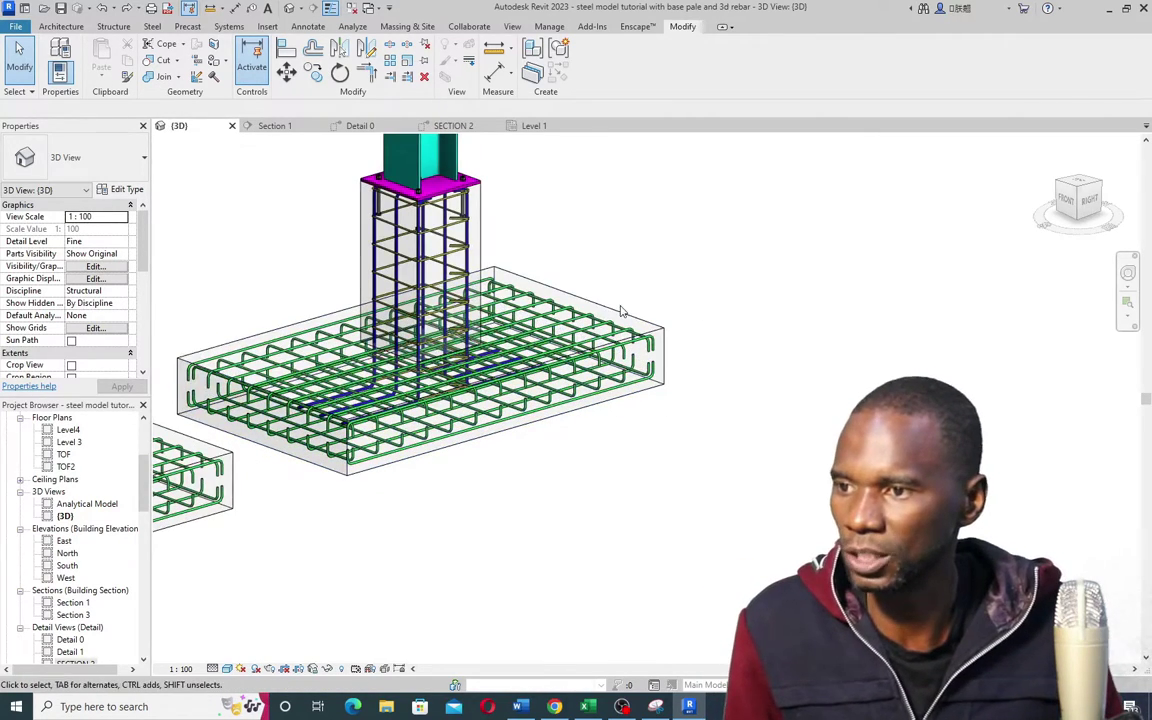
Step: Propagate the corner footing's rebar, aligned by host, to the two unreinforced footings in the same row
left_click(631, 301)
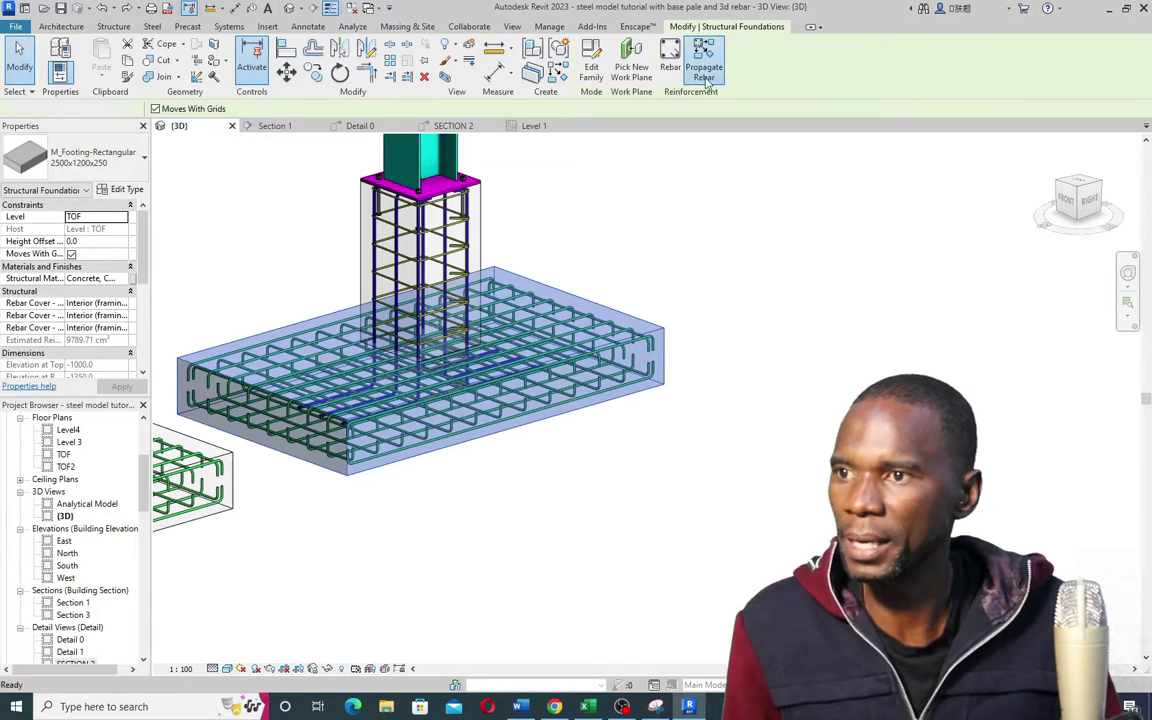
left_click(704, 67)
scroll(784, 419, "down", 5)
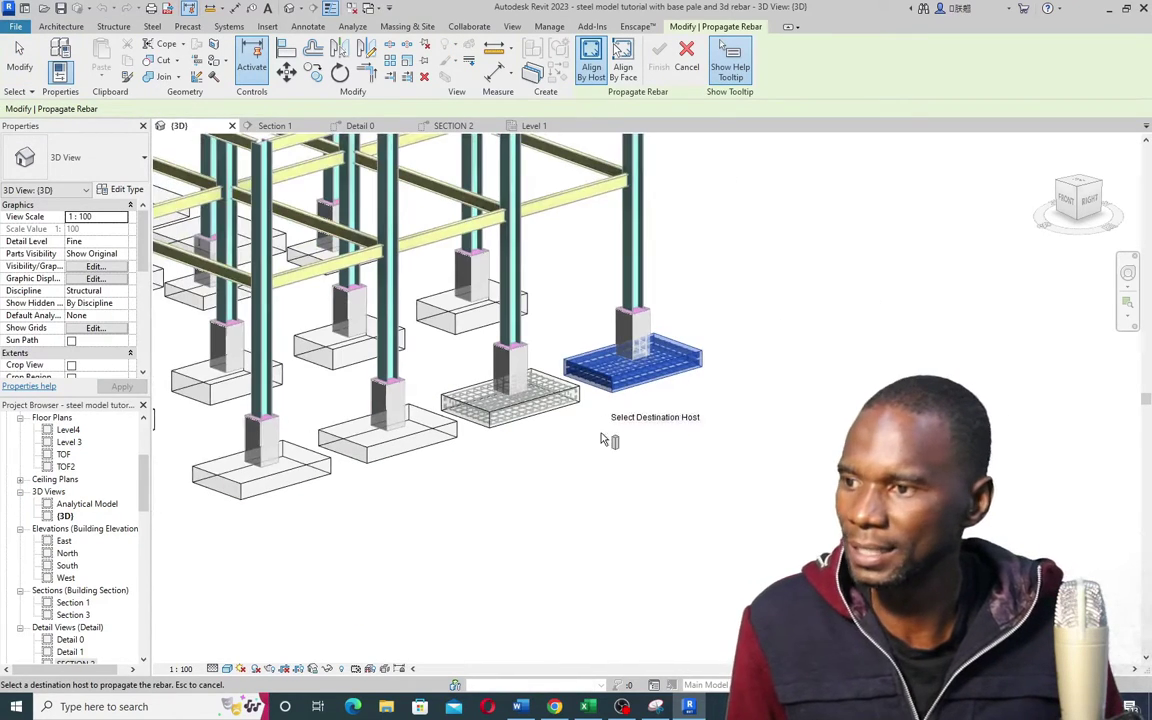
left_click(450, 443)
left_click(328, 482)
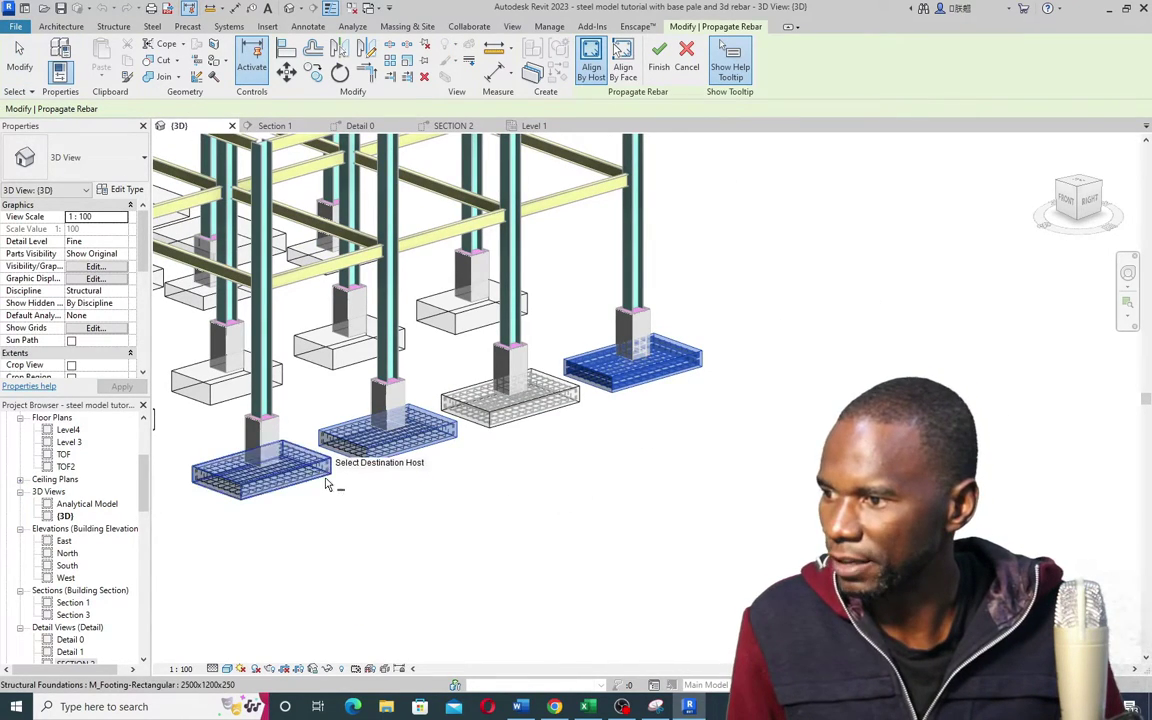
Step: Add the three unreinforced footings in the second row behind the corner footing as destinations for its rebar
scroll(330, 460, "down", 4)
scroll(505, 372, "up", 4)
left_click(505, 372)
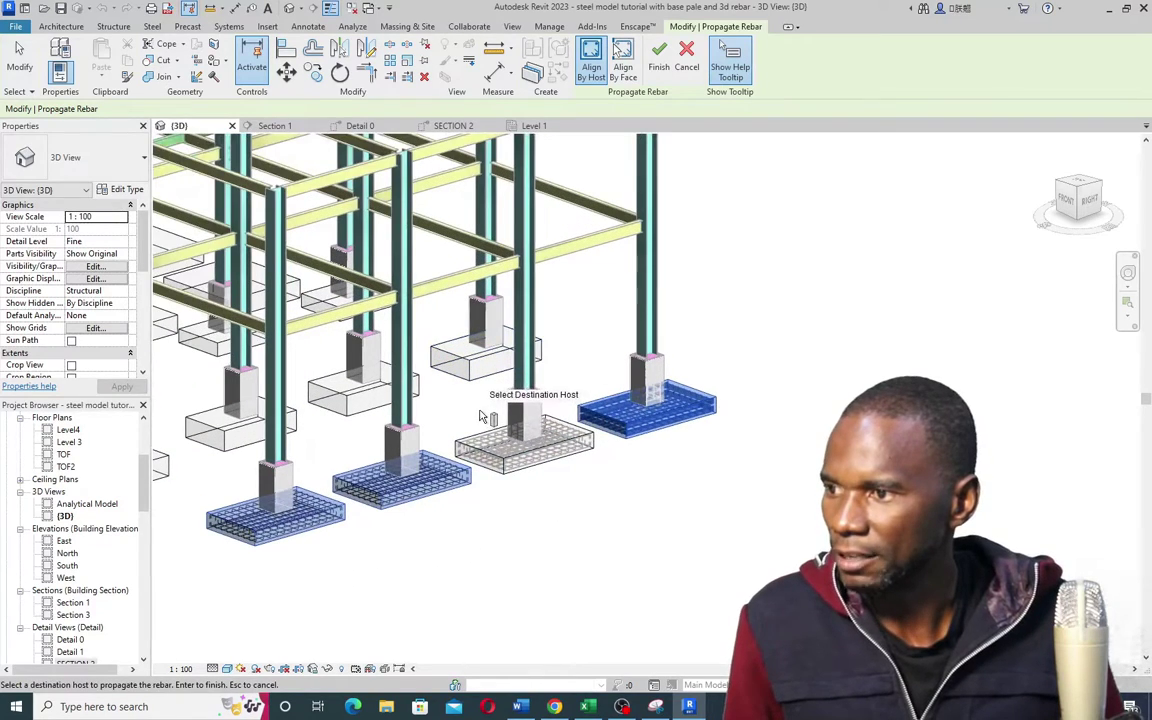
scroll(505, 372, "up", 2)
left_click(325, 427)
left_click(235, 437)
scroll(670, 430, "down", 4)
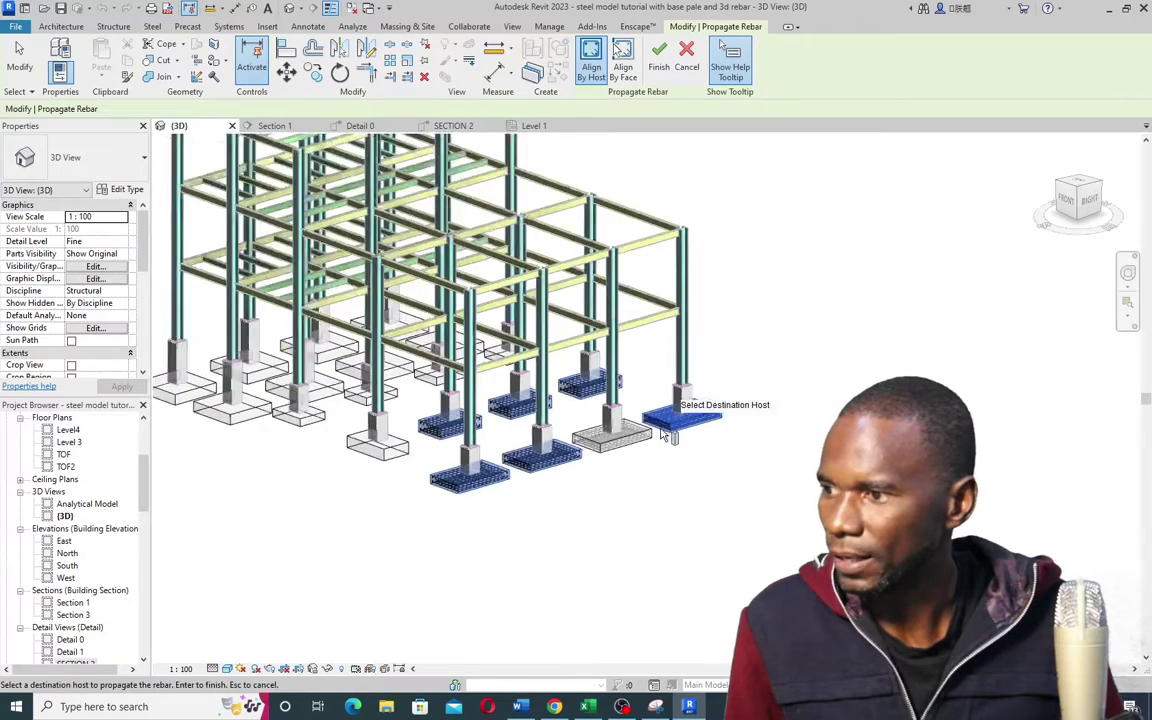
Step: Add the 1500 x 1200 footings farther along the building's side and the large footing behind them as rebar destinations
left_click(670, 430)
scroll(510, 440, "up", 4)
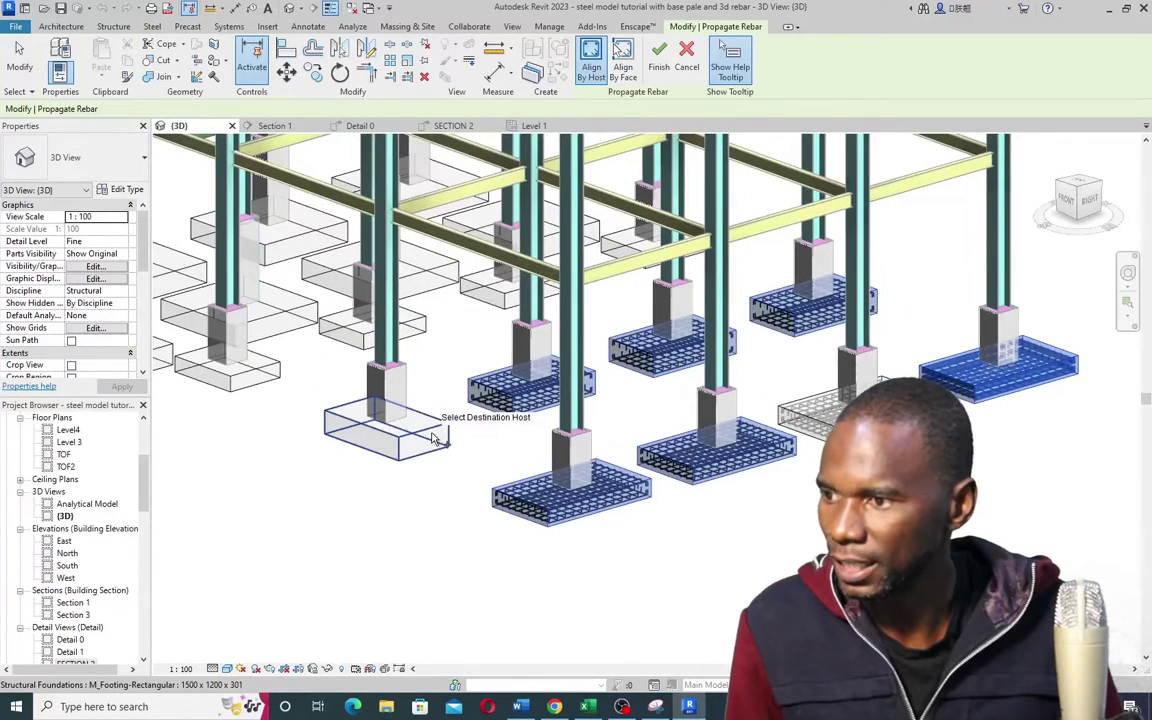
left_click(435, 435)
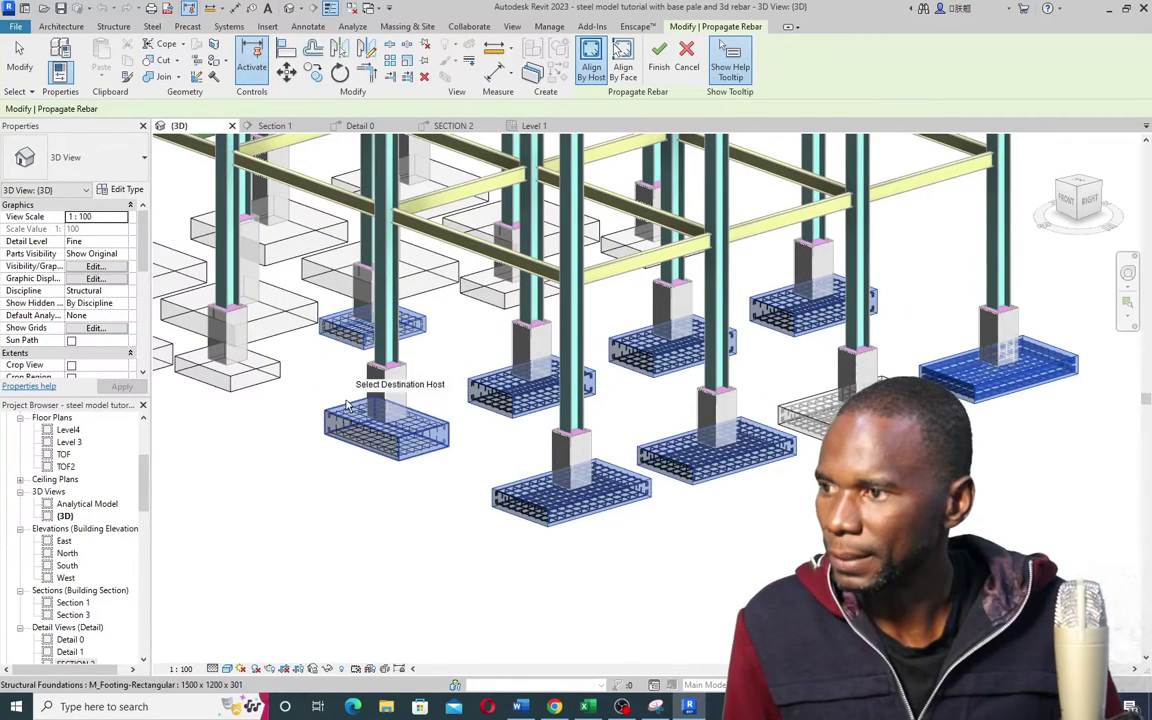
left_click(343, 350)
left_click(272, 378)
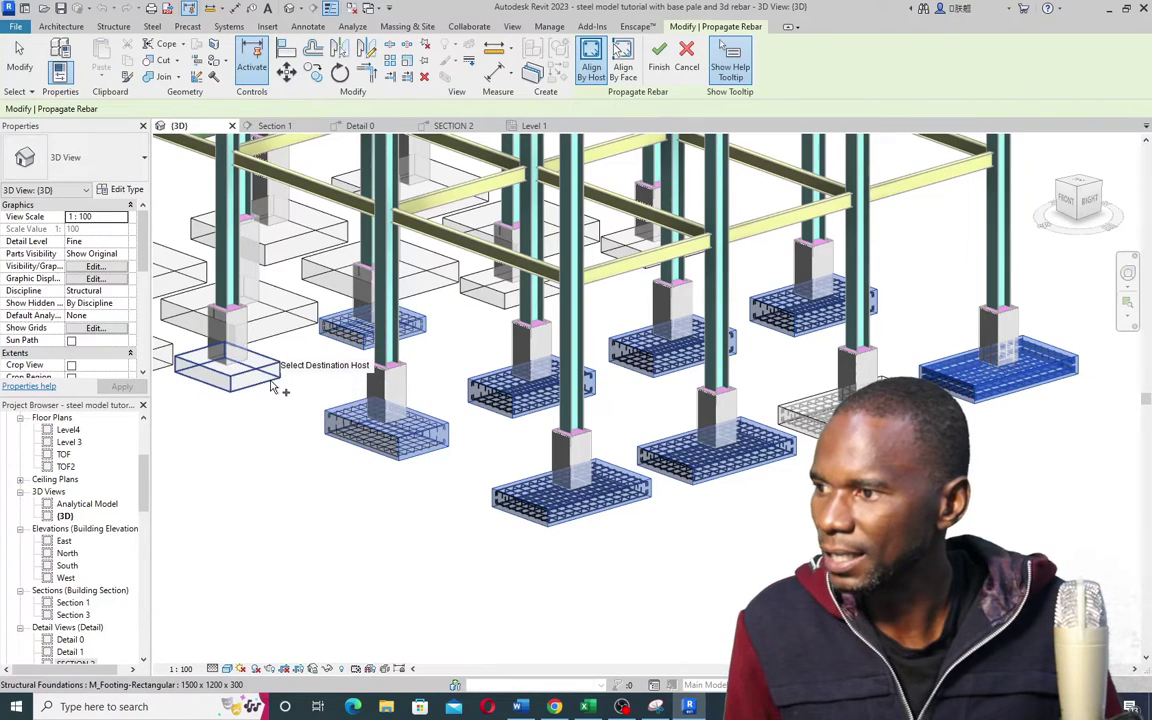
left_click(300, 335)
scroll(250, 352, "down", 3)
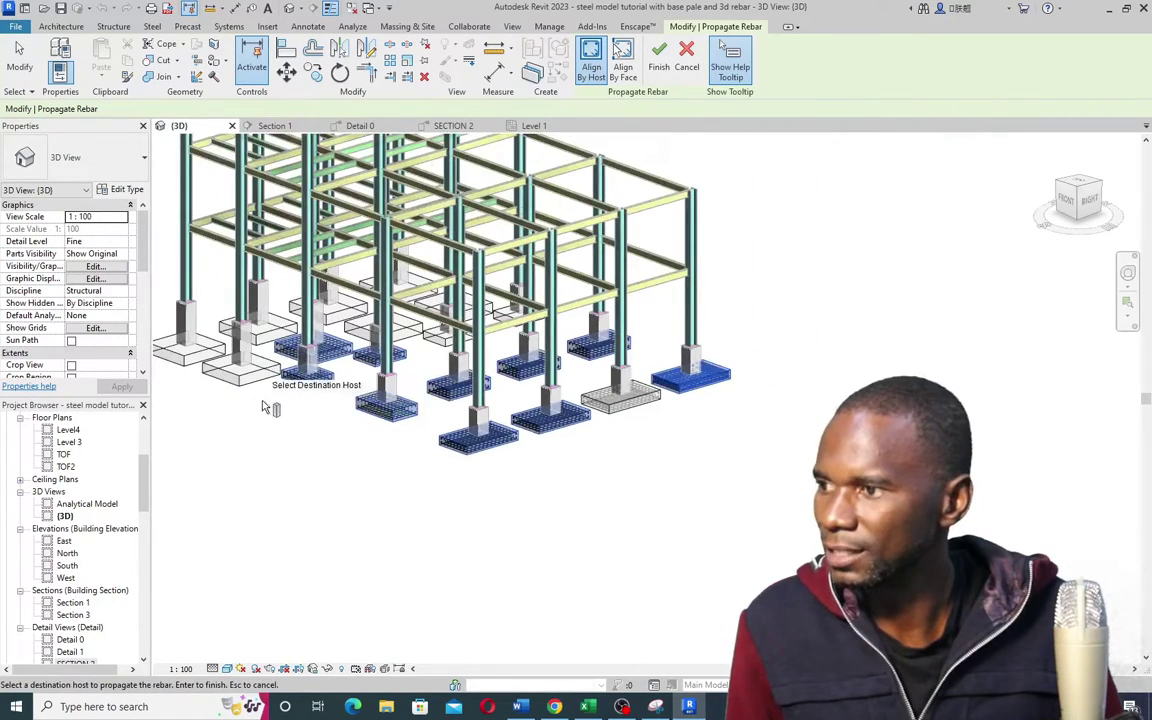
Step: Add the large 2500 x 2500 footings at the far end and in the adjoining inner rows as rebar destinations
scroll(200, 384, "up", 2)
left_click(205, 355)
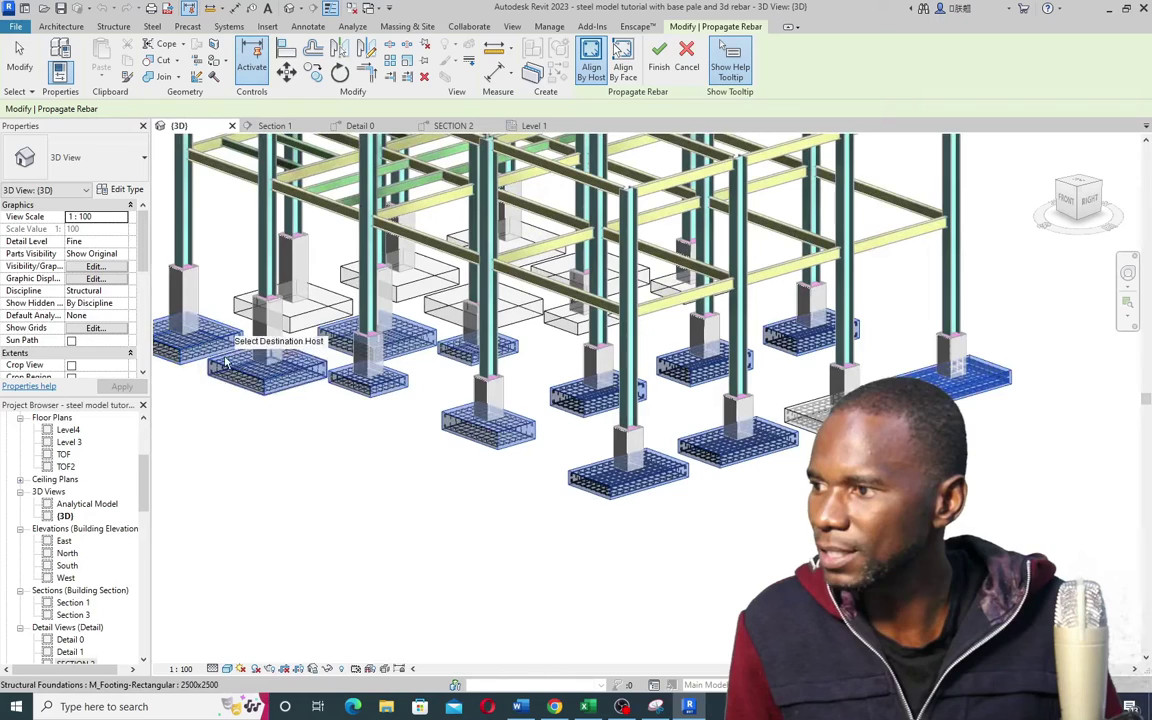
left_click(310, 333)
left_click(400, 285)
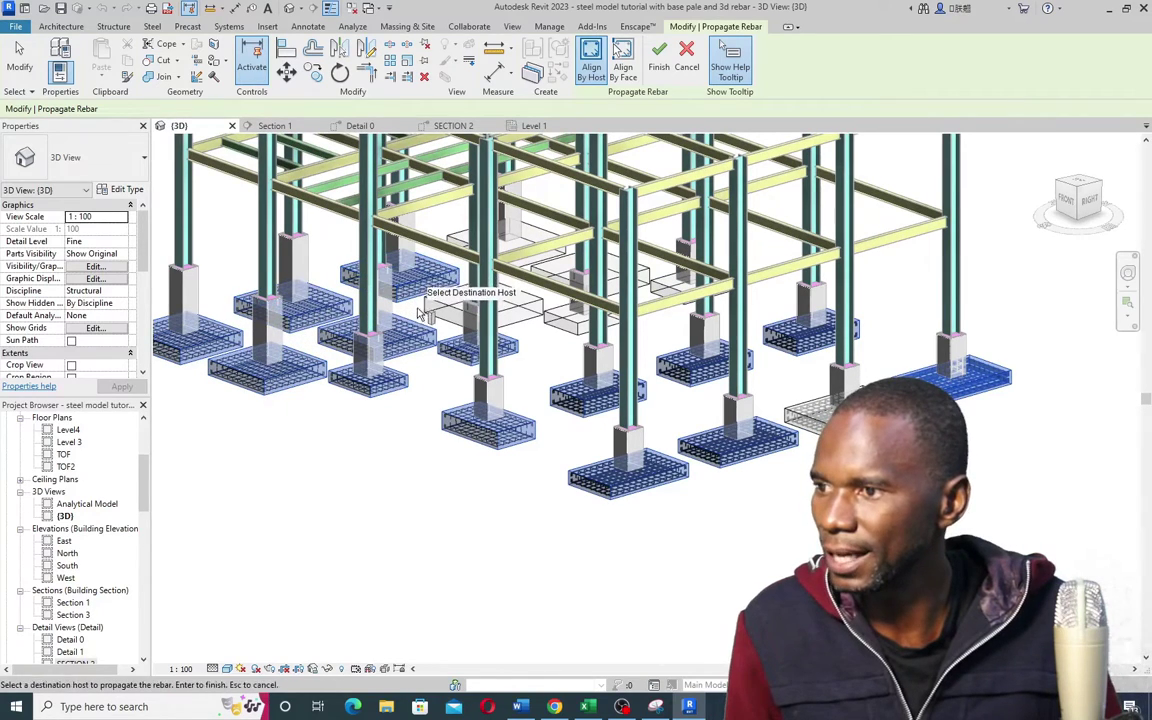
left_click(500, 312)
Step: Add the remaining unreinforced interior and rear footings as destinations and finish the footing rebar propagation
scroll(600, 380, "down", 1)
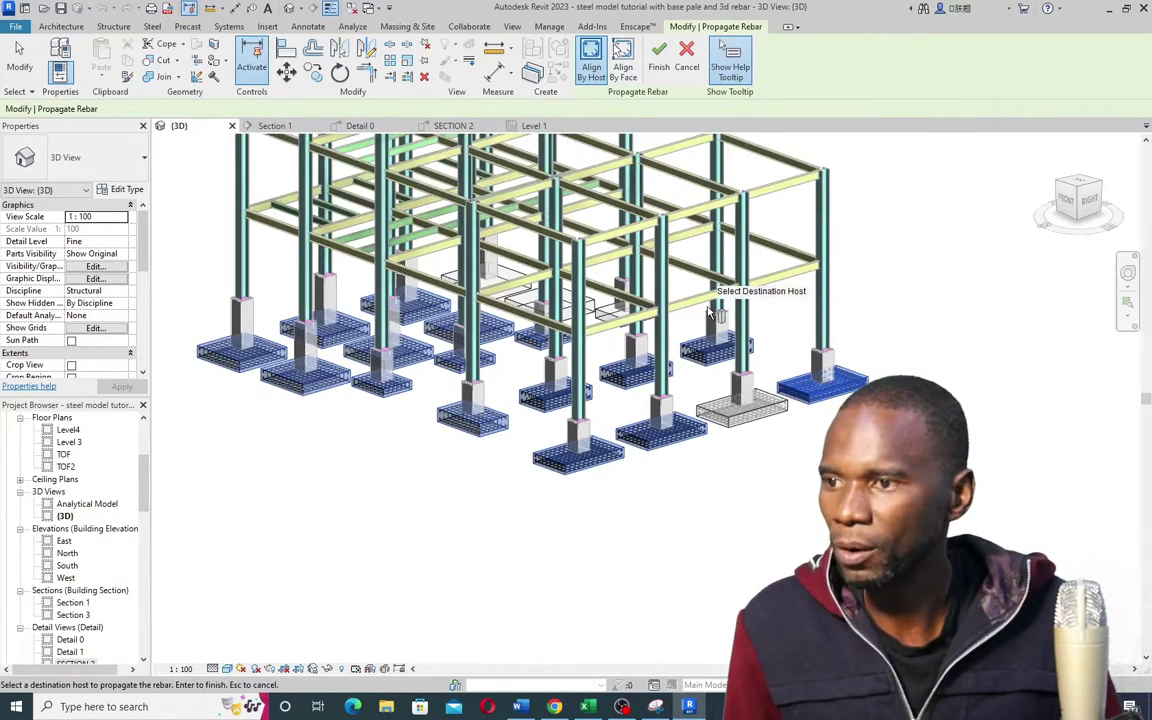
scroll(605, 315, "up", 2)
left_click(603, 314)
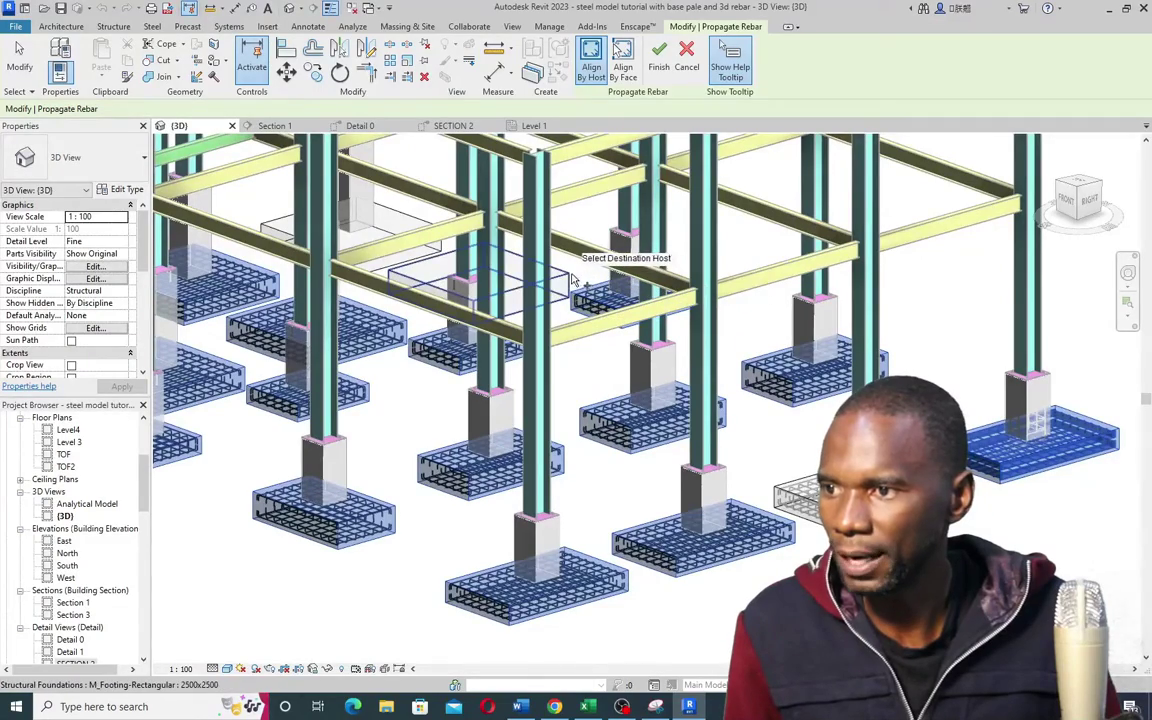
left_click(447, 262)
scroll(470, 340, "down", 3)
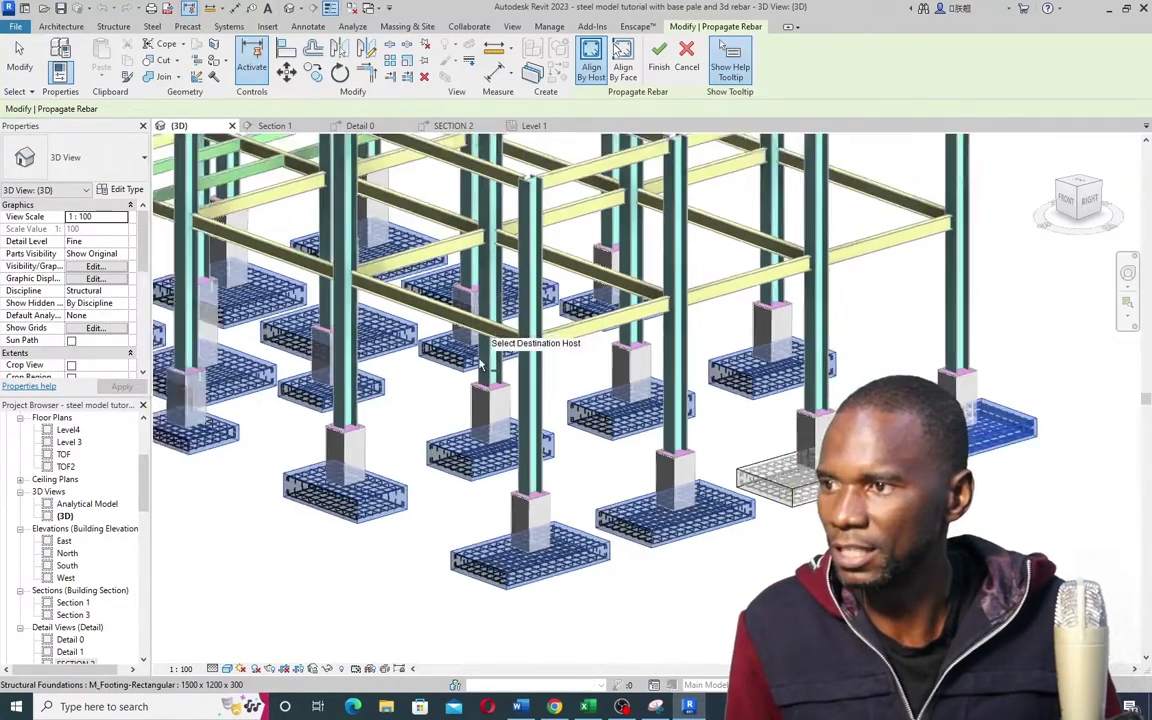
scroll(400, 325, "up", 1)
scroll(383, 310, "down", 3)
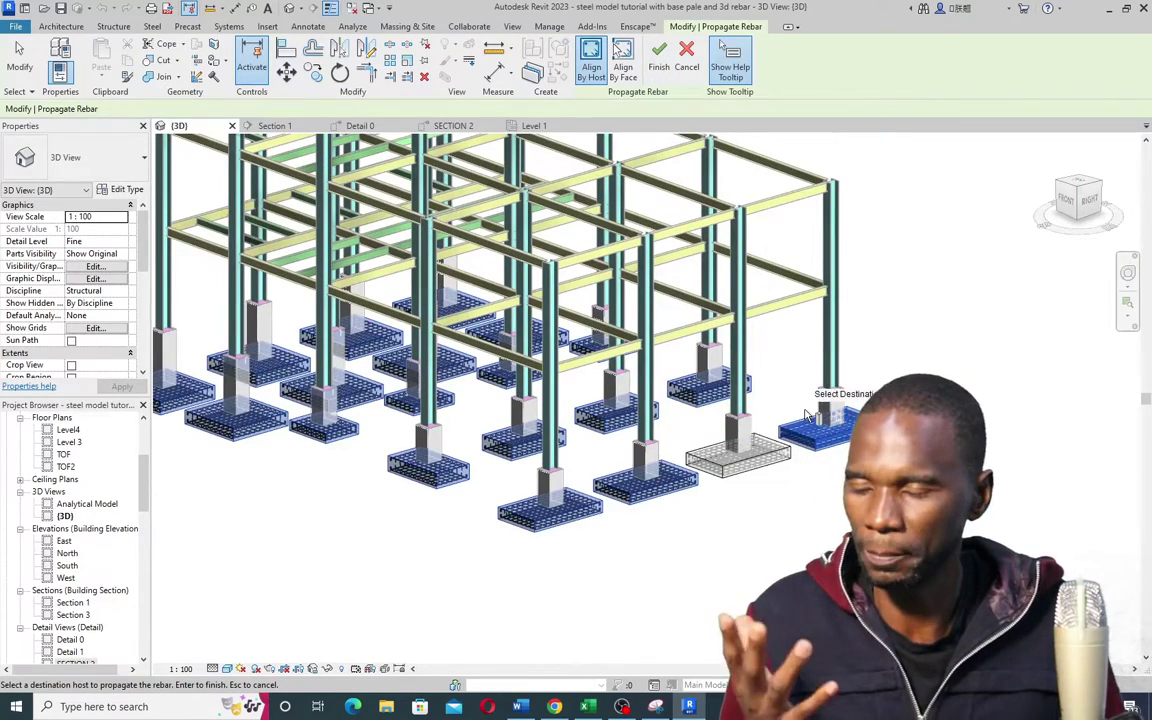
scroll(806, 415, "up", 4)
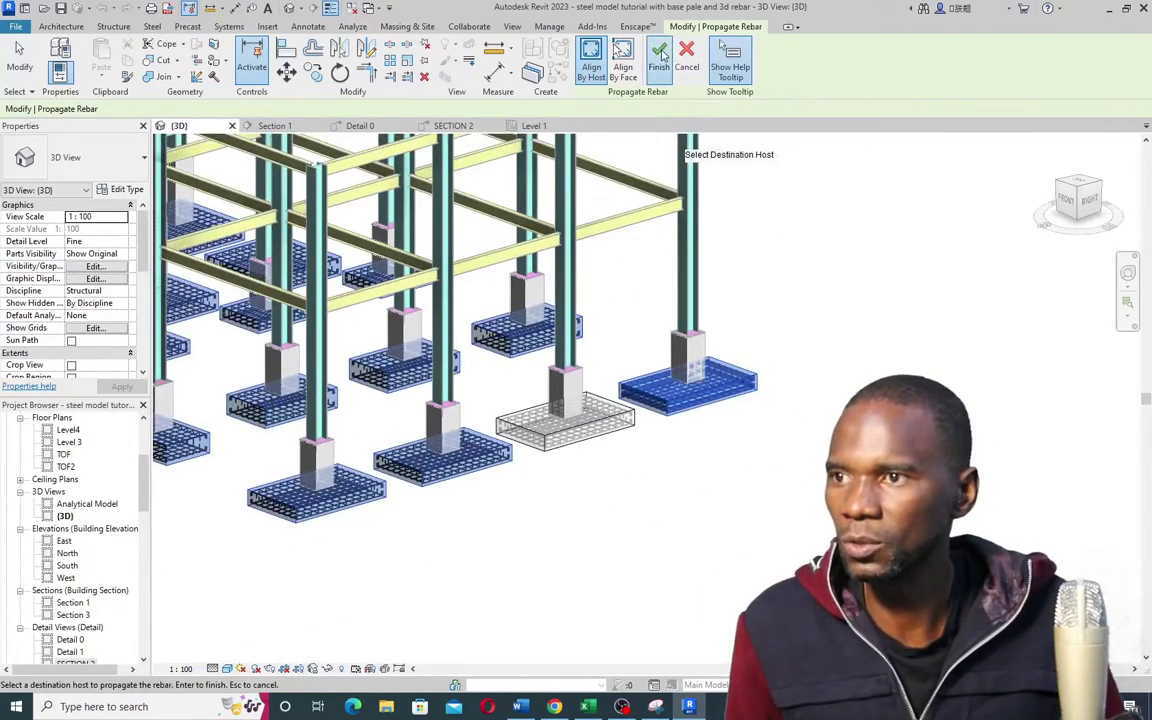
left_click(659, 56)
Step: Examine the propagated footing rebar around the whole building in 3D
left_click(1128, 272)
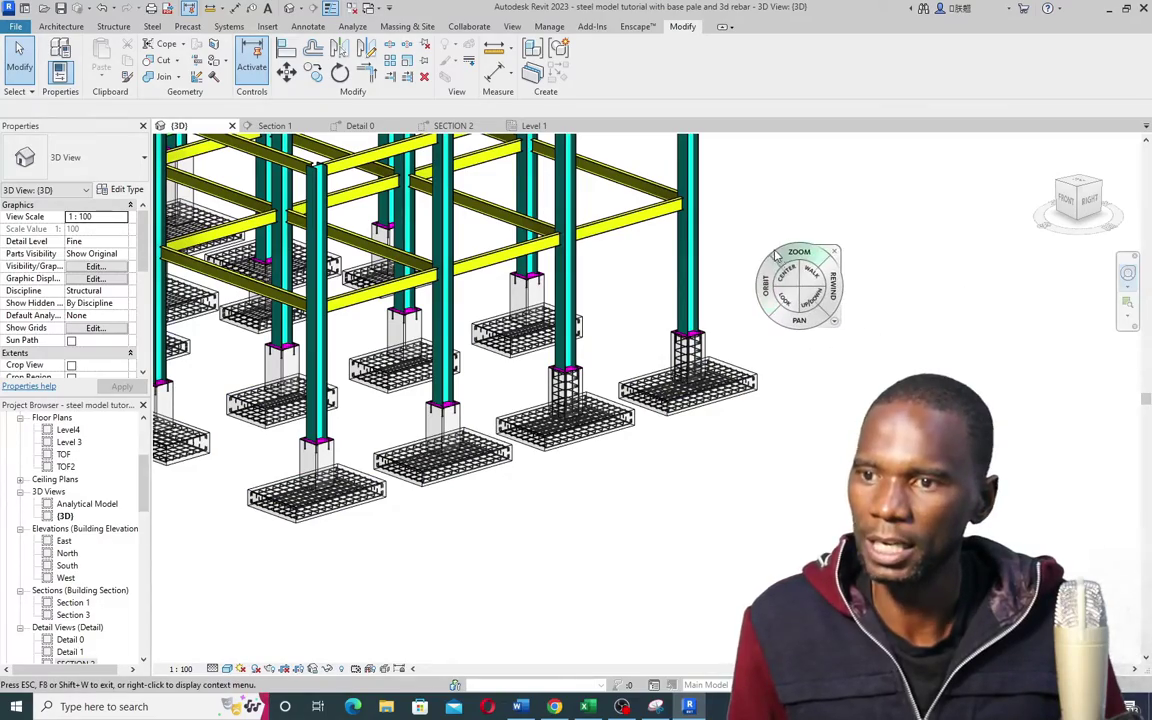
scroll(771, 287, "down", 8)
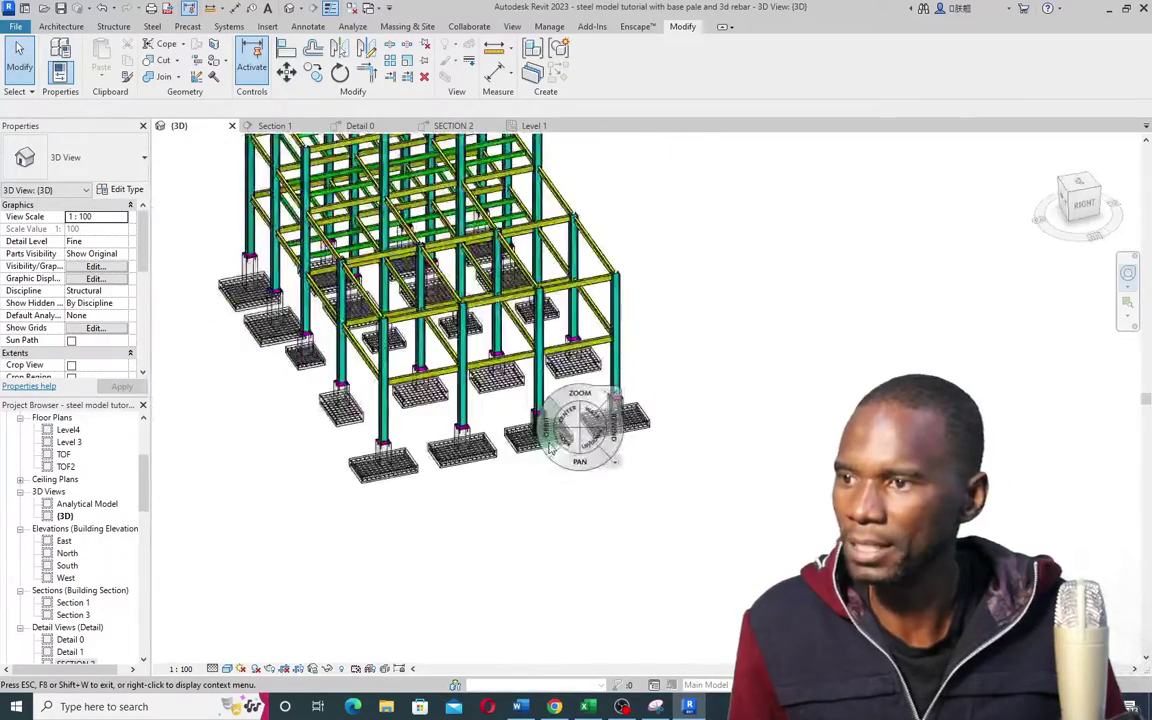
left_click_drag(758, 262, 800, 246)
scroll(514, 442, "up", 5)
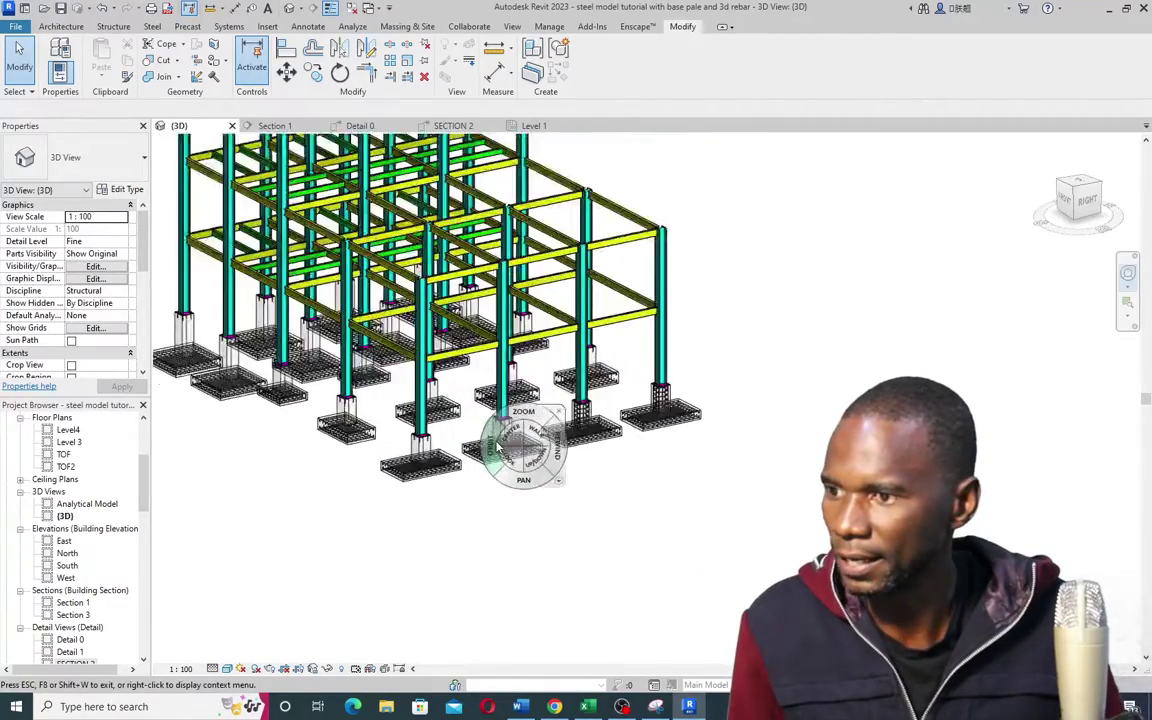
scroll(770, 410, "down", 4)
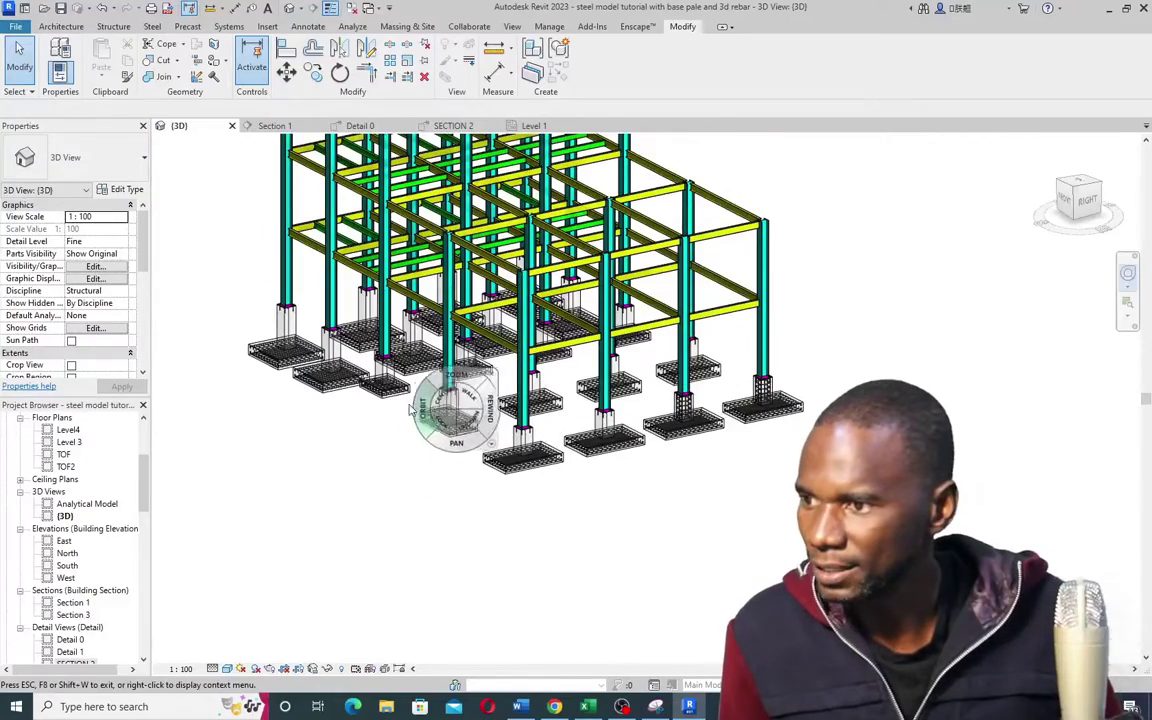
scroll(300, 325, "up", 2)
scroll(810, 366, "up", 3)
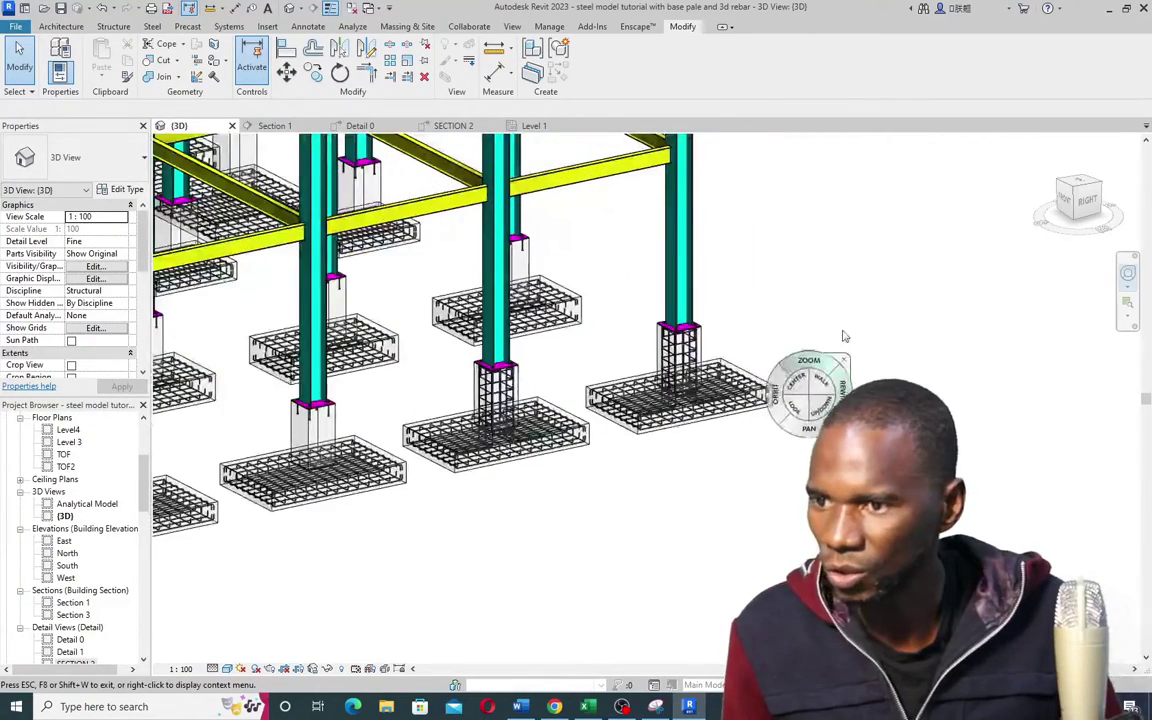
left_click(876, 244)
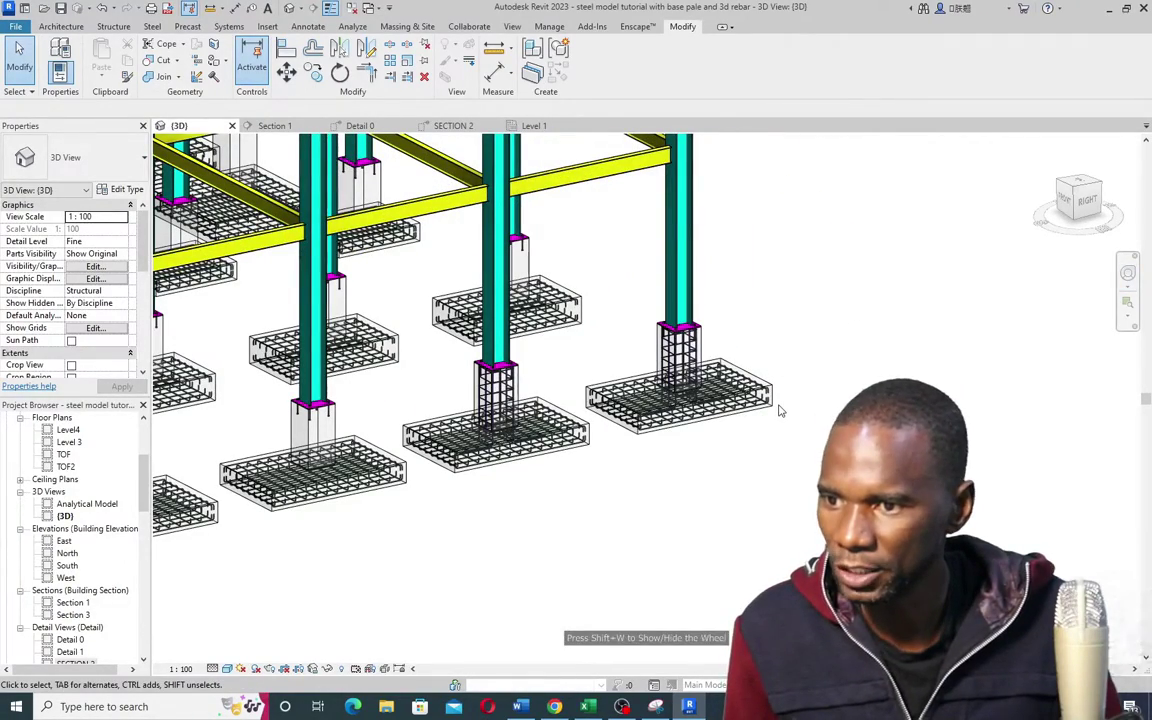
Step: Start propagating the rebar of the 500X500 corner column, aligned by host, with the farthest side column as first destination
scroll(659, 400, "down", 1)
scroll(760, 395, "up", 5)
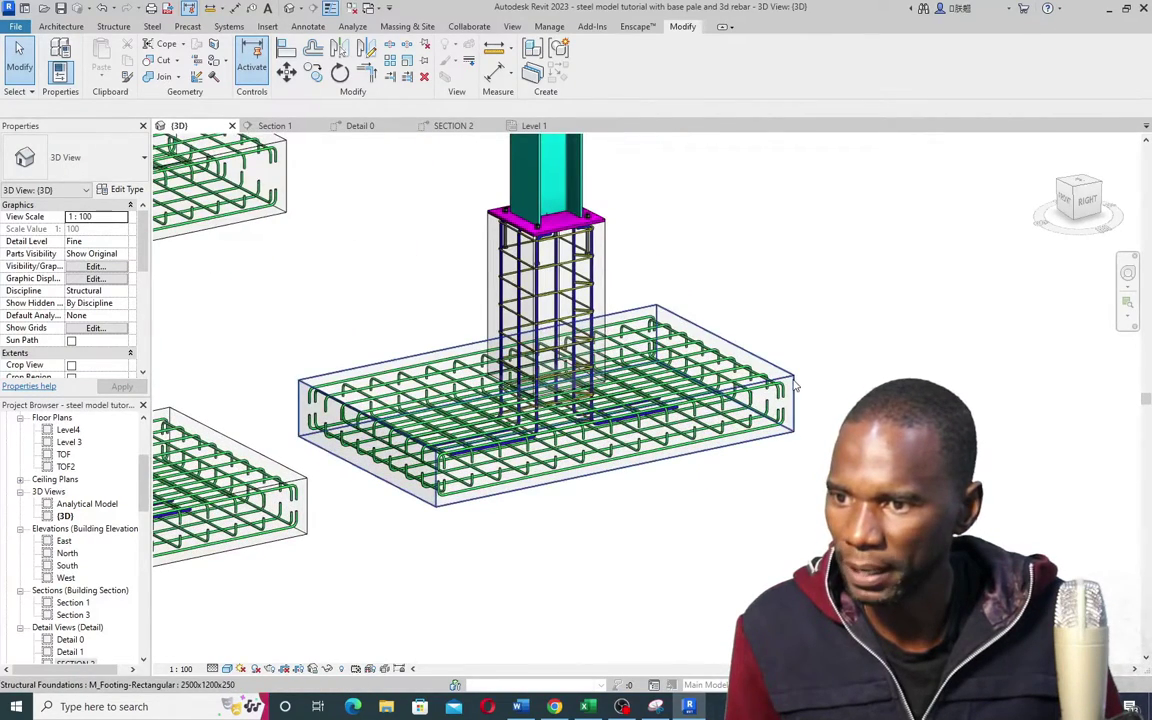
left_click(795, 385)
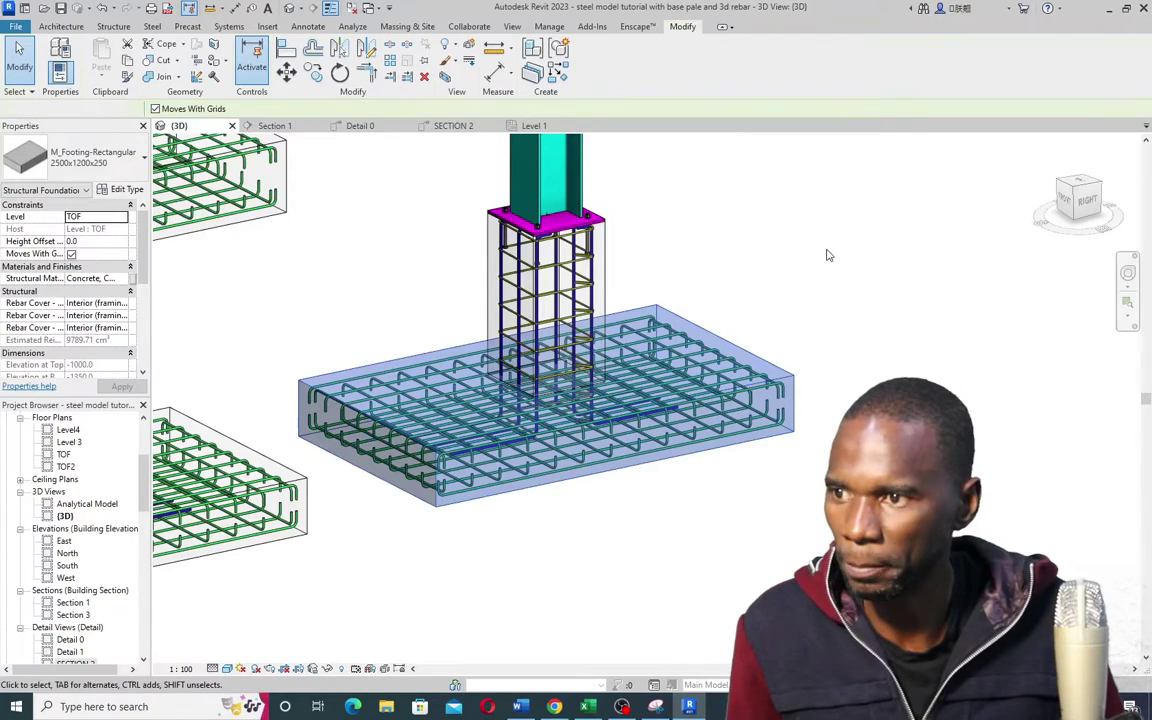
left_click(827, 255)
left_click(603, 262)
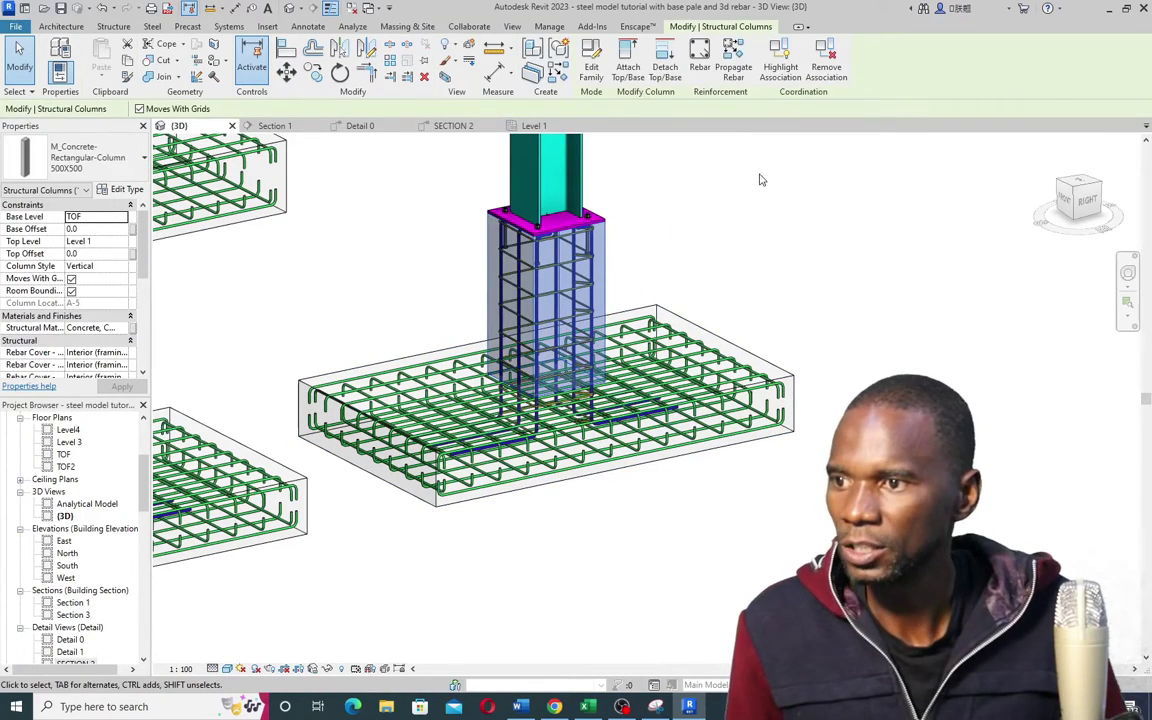
left_click(733, 60)
scroll(707, 305, "down", 10)
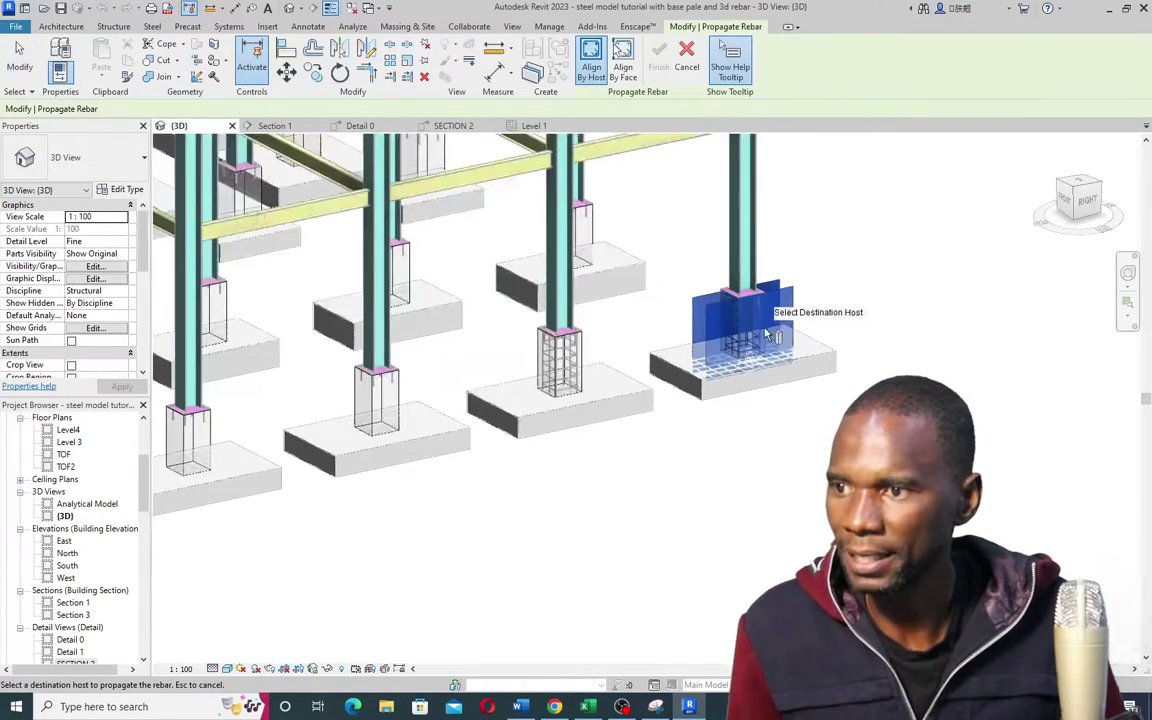
scroll(500, 335, "up", 5)
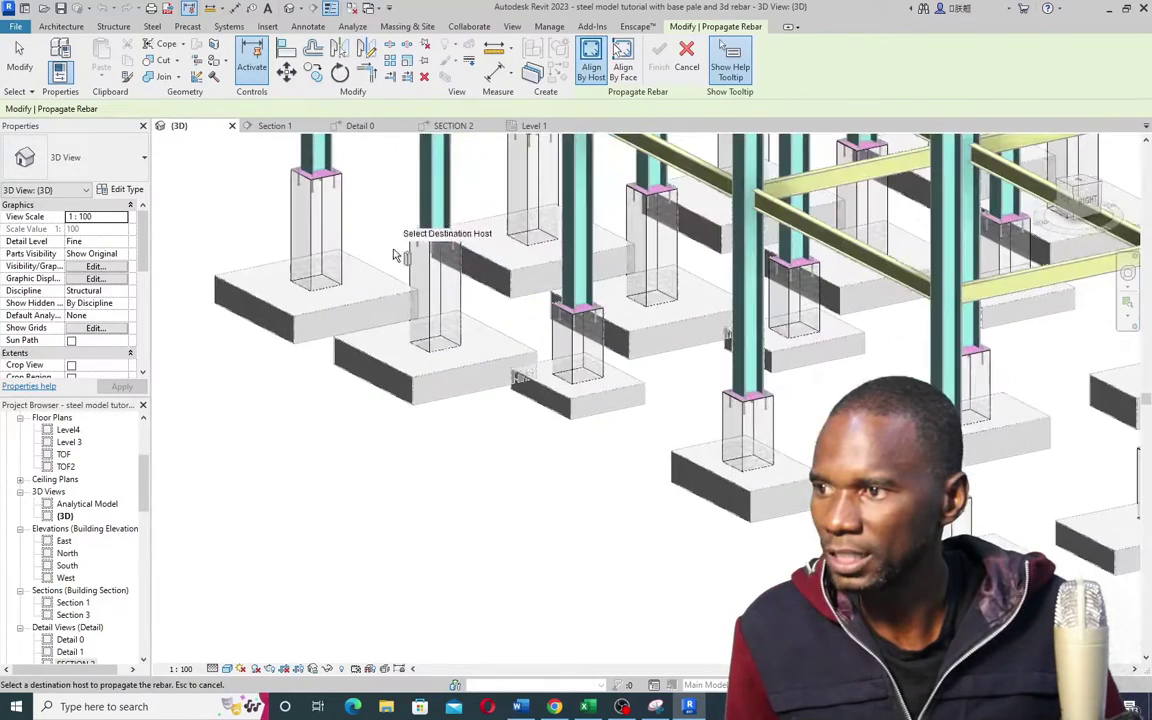
scroll(370, 322, "down", 3)
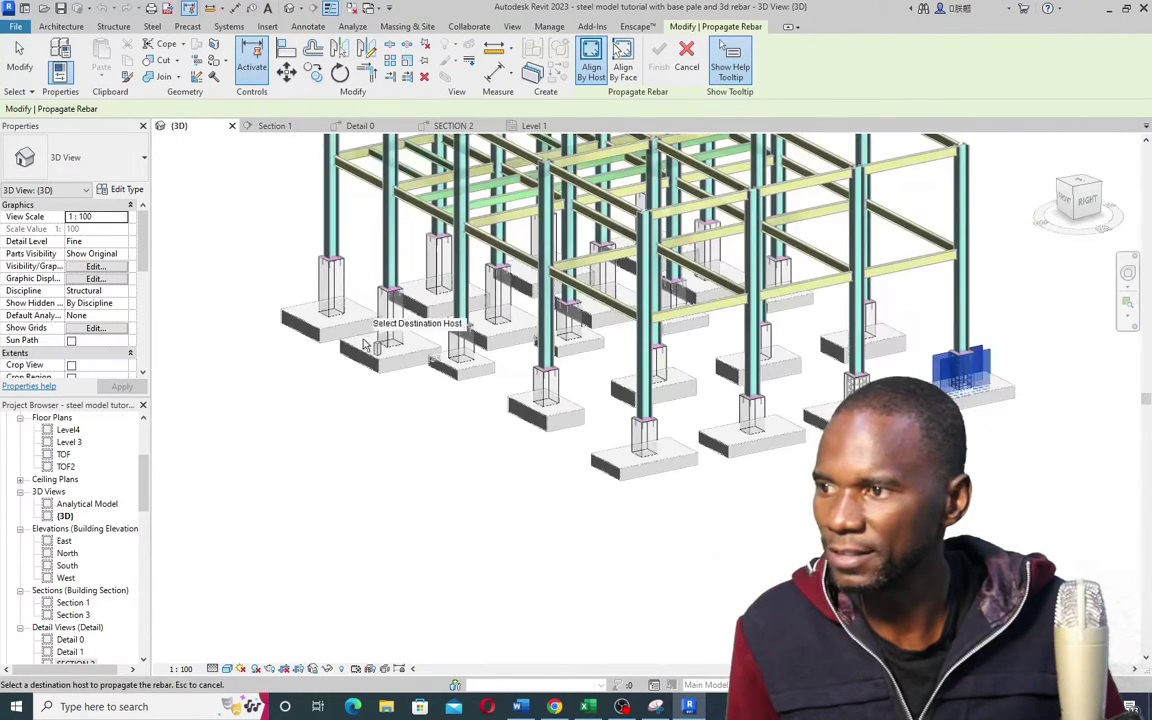
scroll(355, 301, "up", 2)
scroll(340, 290, "up", 2)
left_click(316, 262)
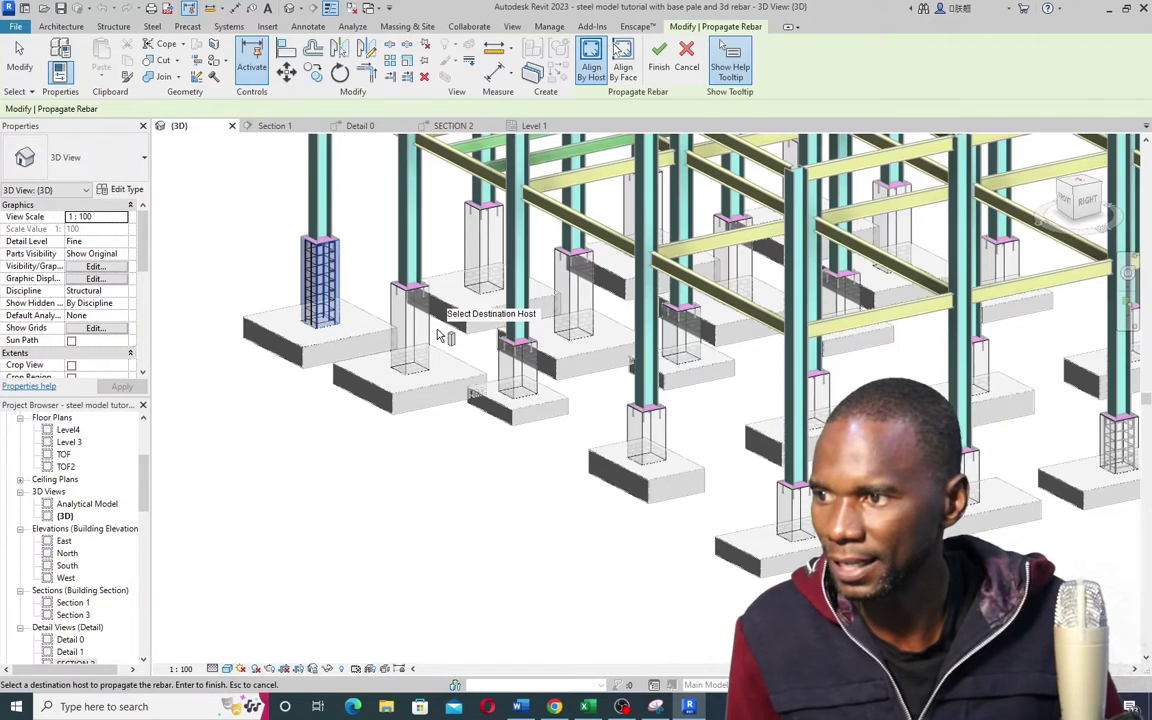
Step: Add the concrete columns along the same side, up to the end of the front row, as column rebar destinations
scroll(663, 432, "up", 2)
left_click(650, 430)
left_click(365, 335)
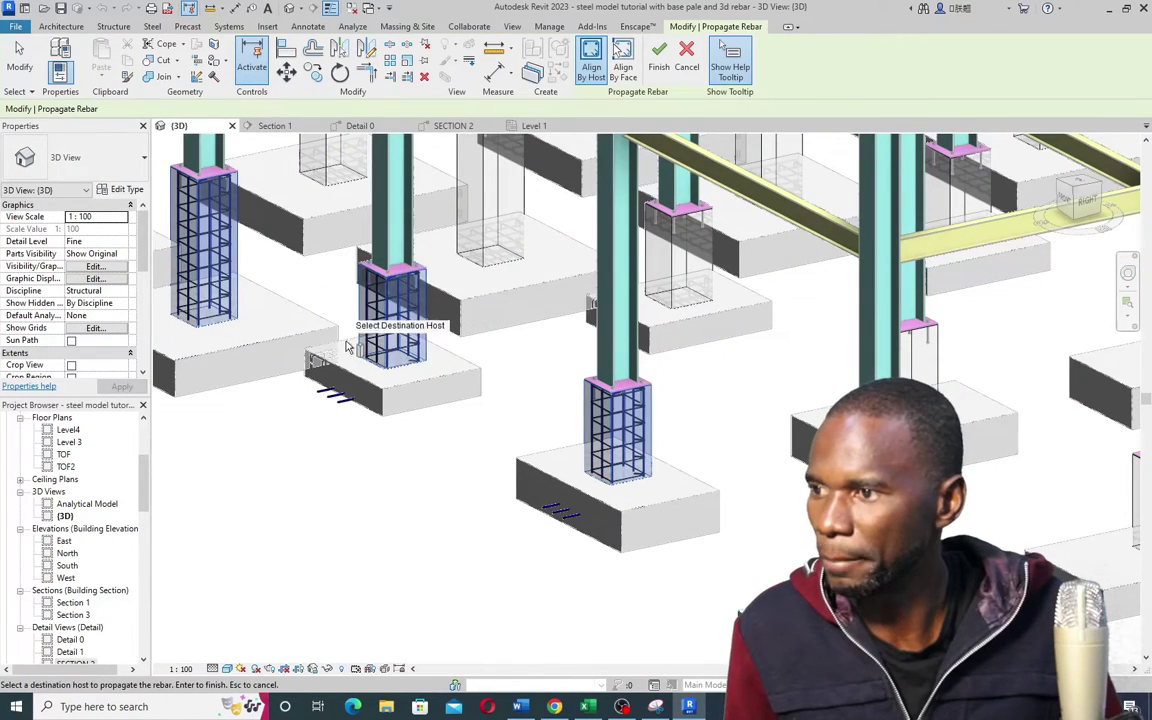
scroll(360, 338, "down", 2)
scroll(674, 476, "up", 3)
left_click(610, 440)
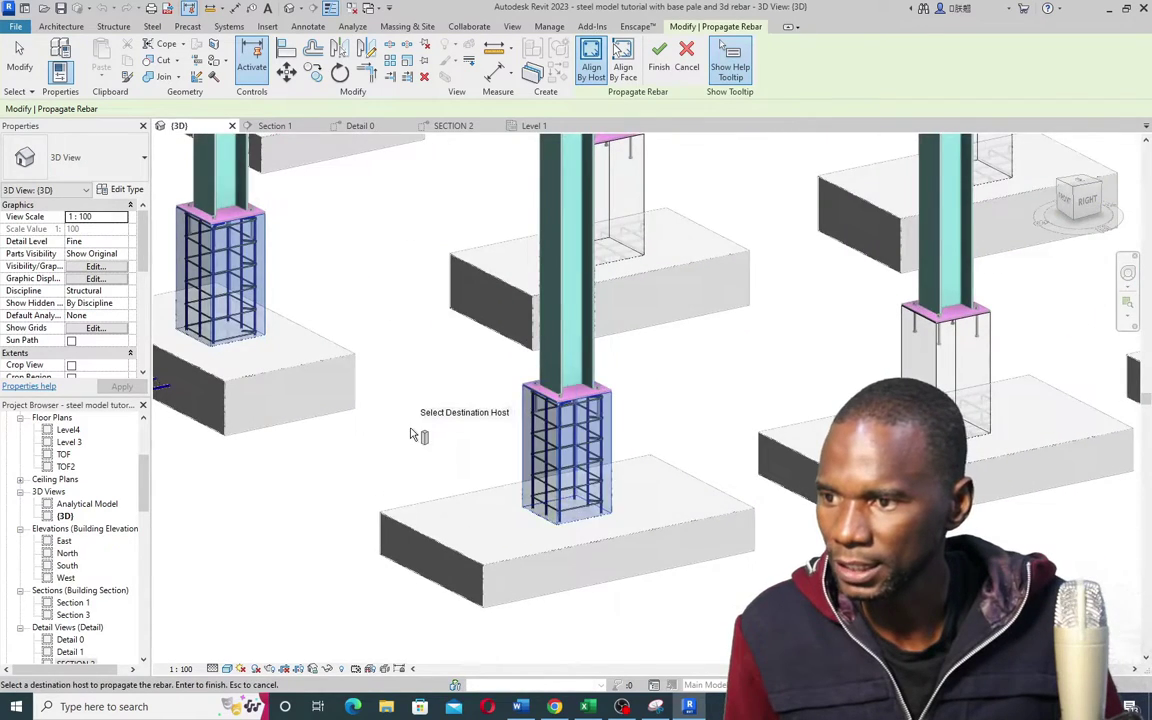
Step: Add two second-row columns and the unreinforced column in the middle of the front row as column rebar destinations
scroll(416, 432, "down", 2)
left_click(546, 293)
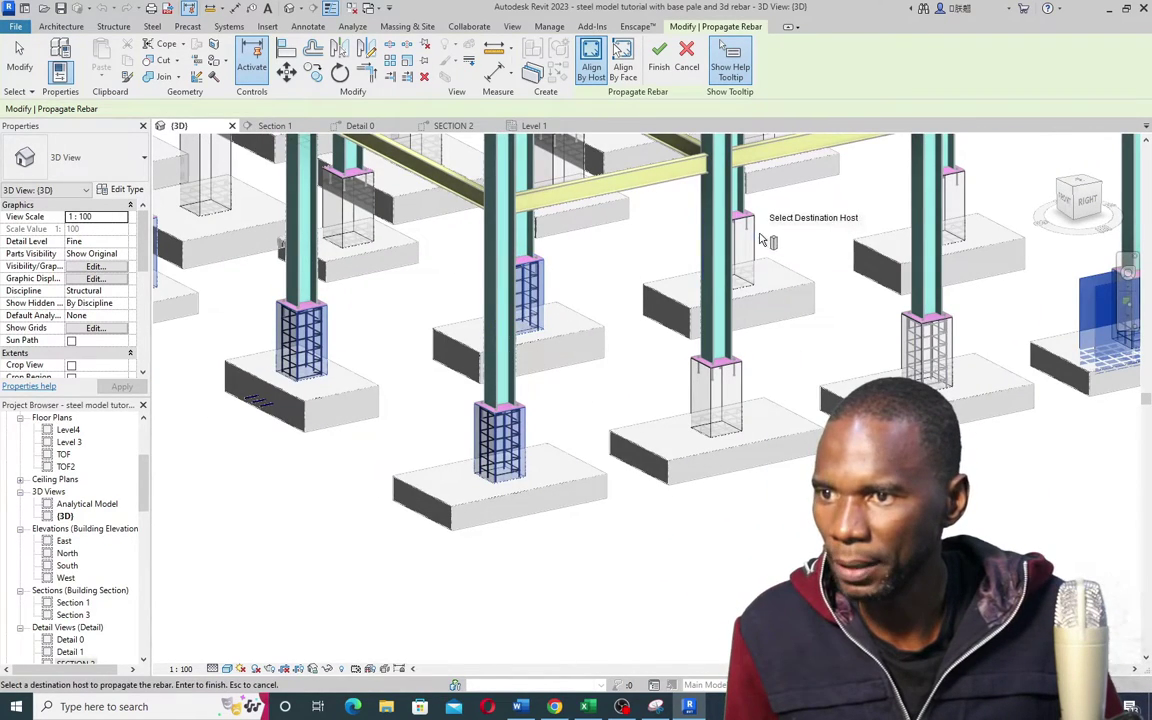
left_click(758, 244)
left_click(746, 388)
scroll(560, 400, "down", 2)
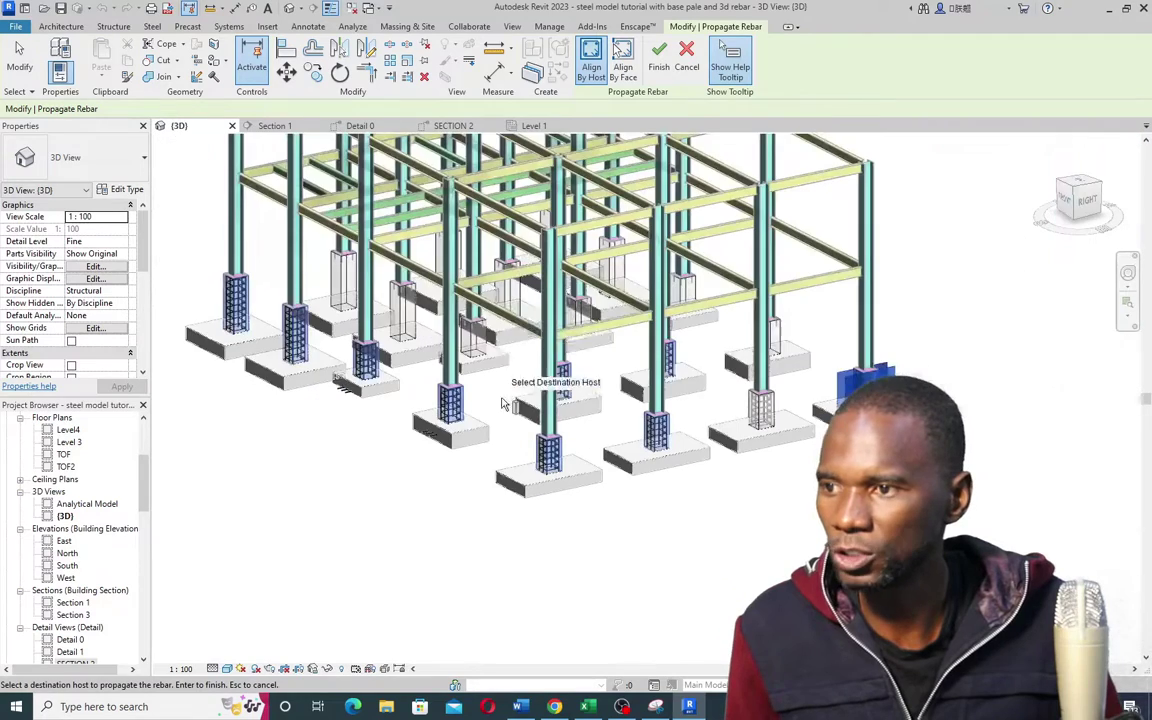
Step: Add four unreinforced interior and rear concrete columns behind the reinforced side row as column rebar destinations
scroll(420, 320, "up", 3)
left_click(420, 320)
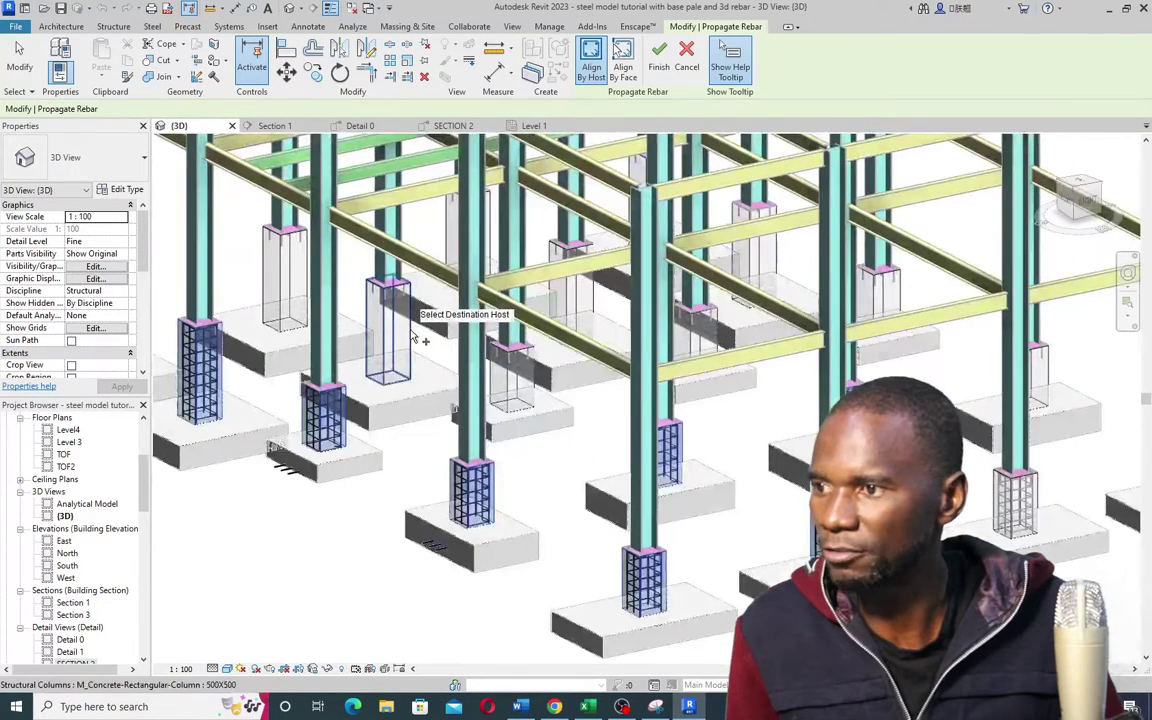
left_click(288, 275)
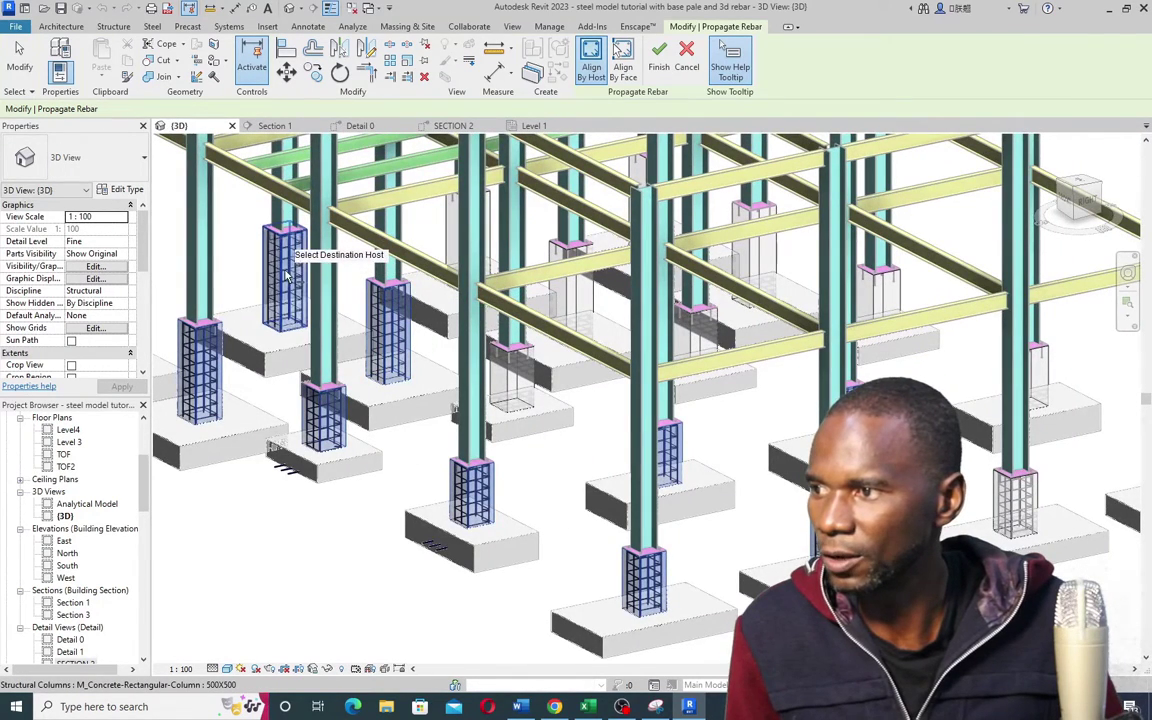
left_click(455, 248)
left_click(592, 297)
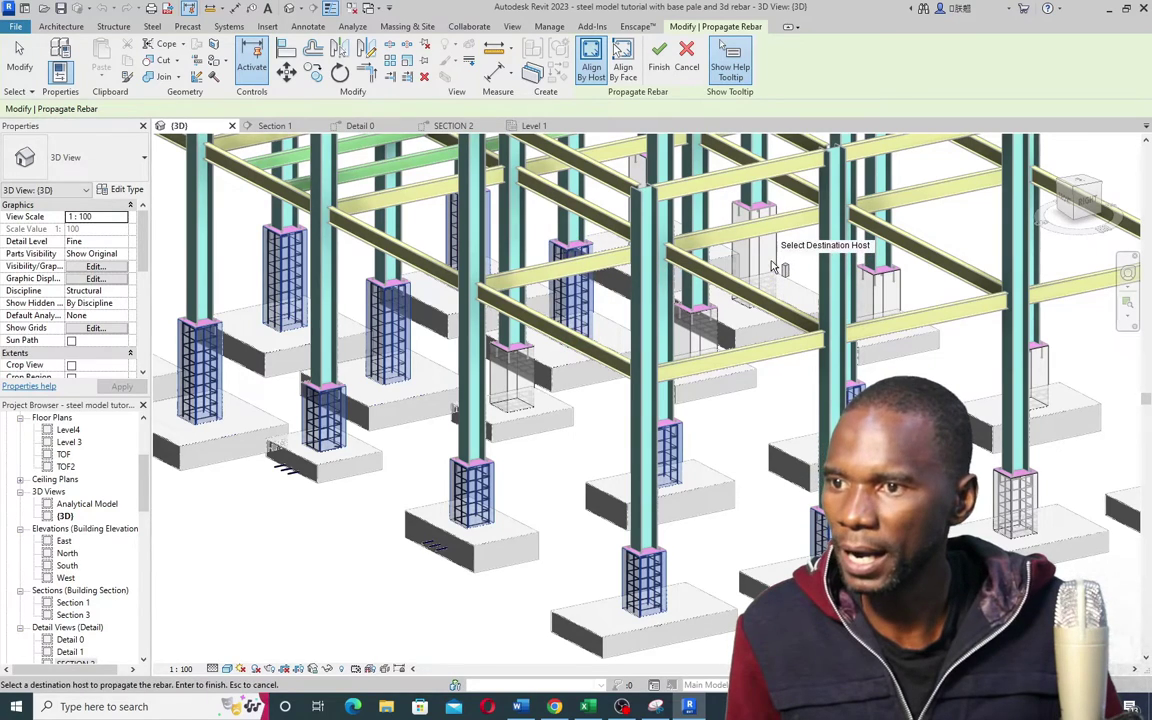
Step: Add two more unreinforced columns toward the building's far side as destinations and finish the column rebar propagation
left_click(775, 262)
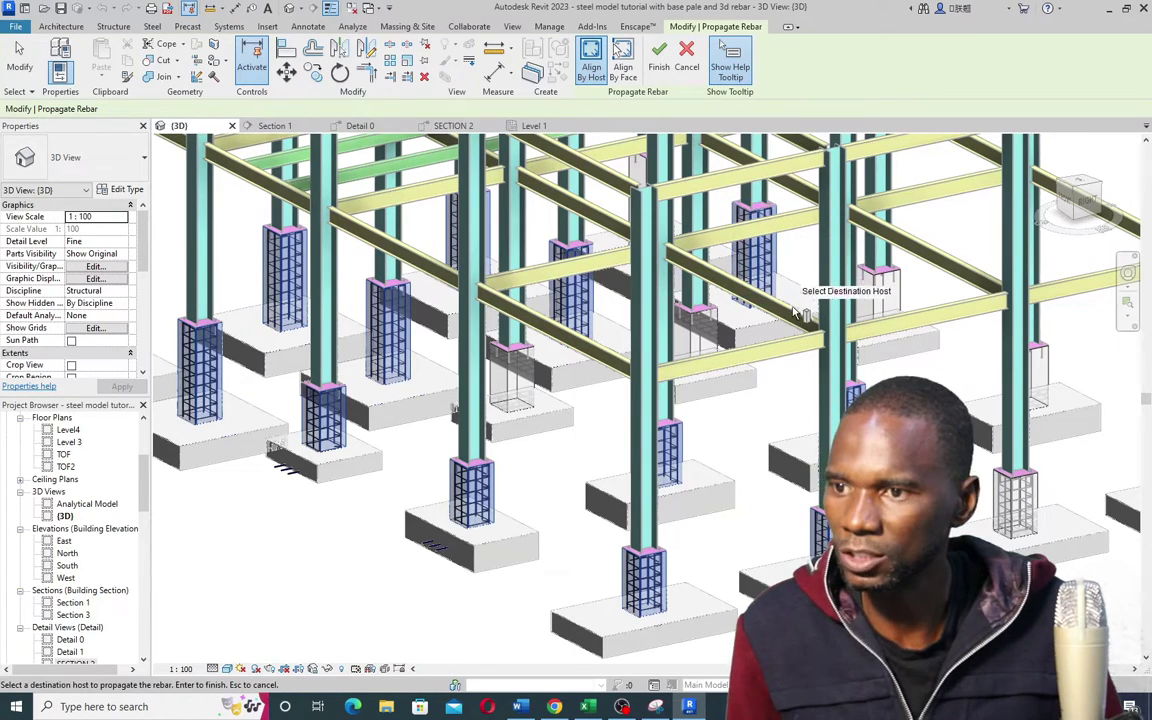
left_click(903, 296)
scroll(700, 350, "down", 4)
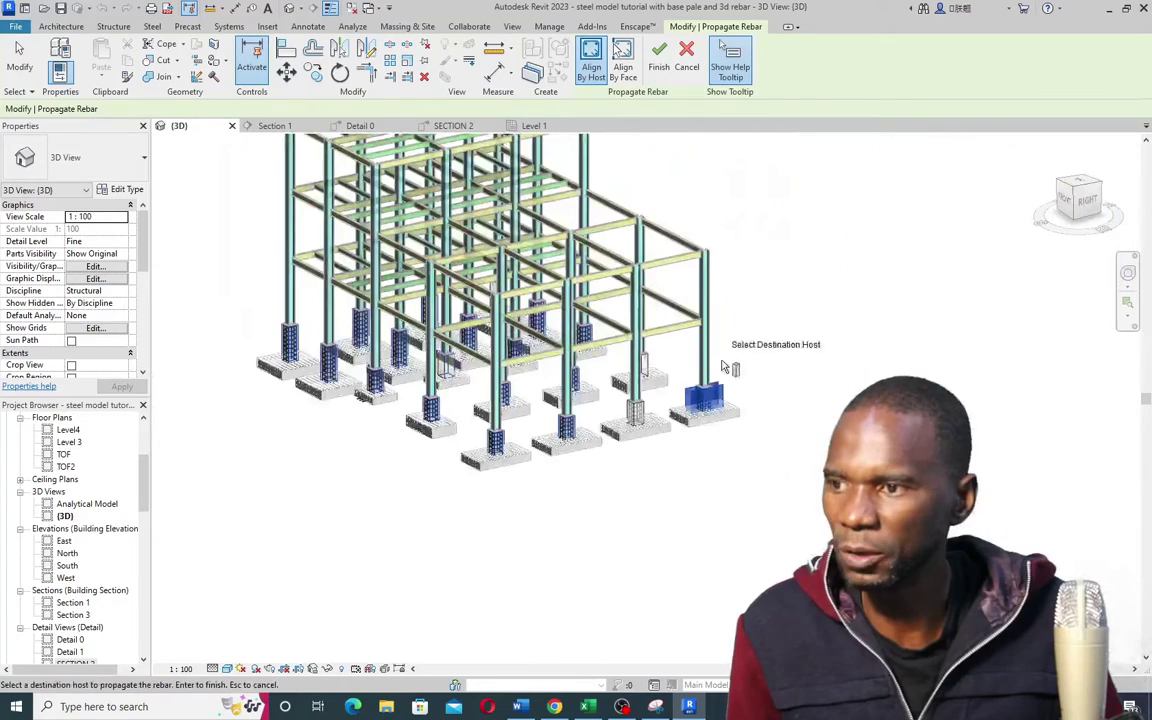
scroll(687, 380, "up", 3)
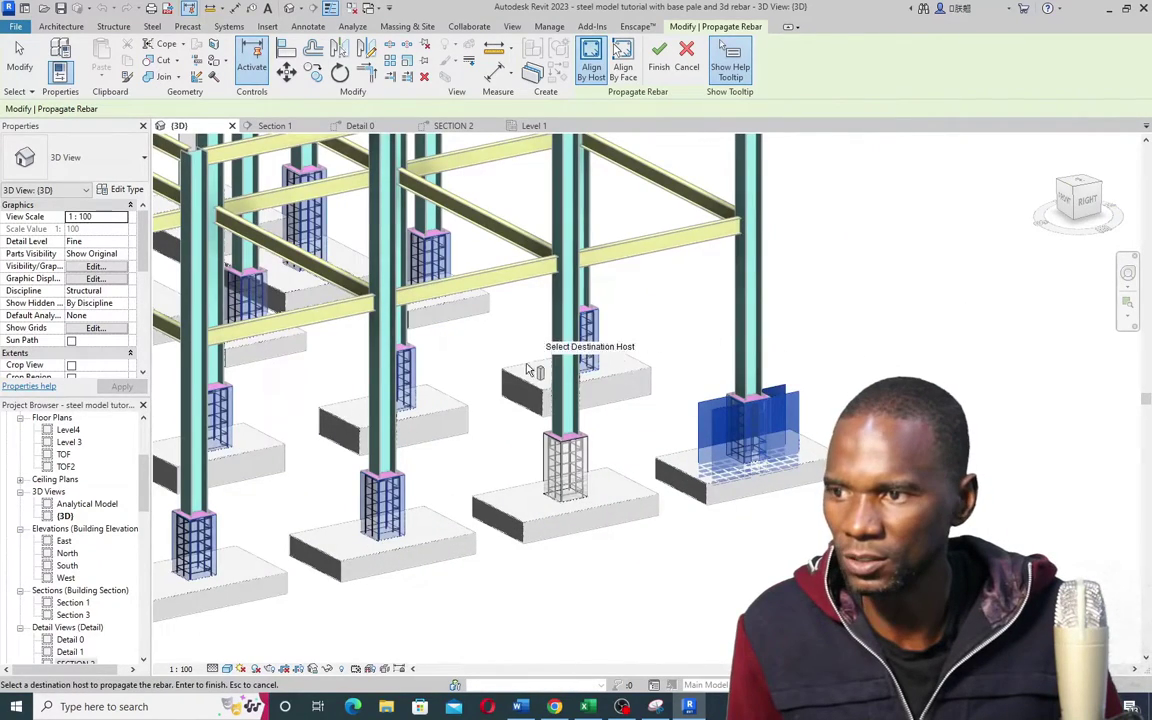
scroll(645, 230, "down", 2)
left_click(659, 56)
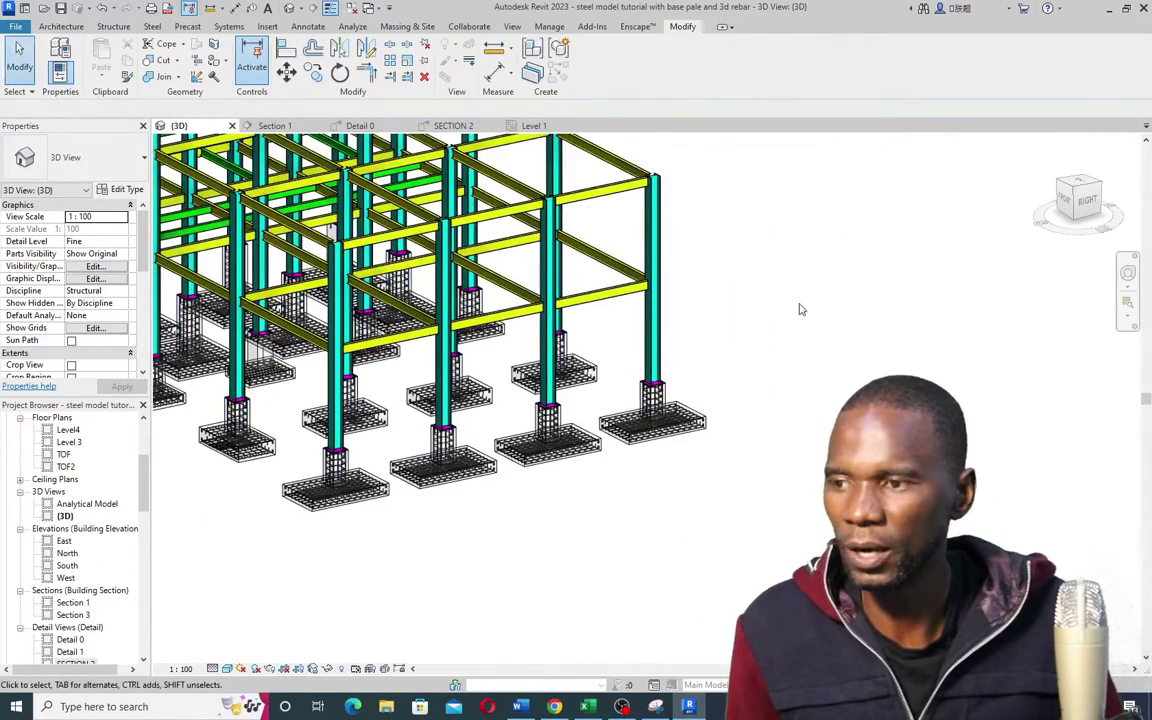
Step: Examine the propagated column and footing rebar up close and from different angles around the front-row and corner footings
scroll(700, 440, "up", 5)
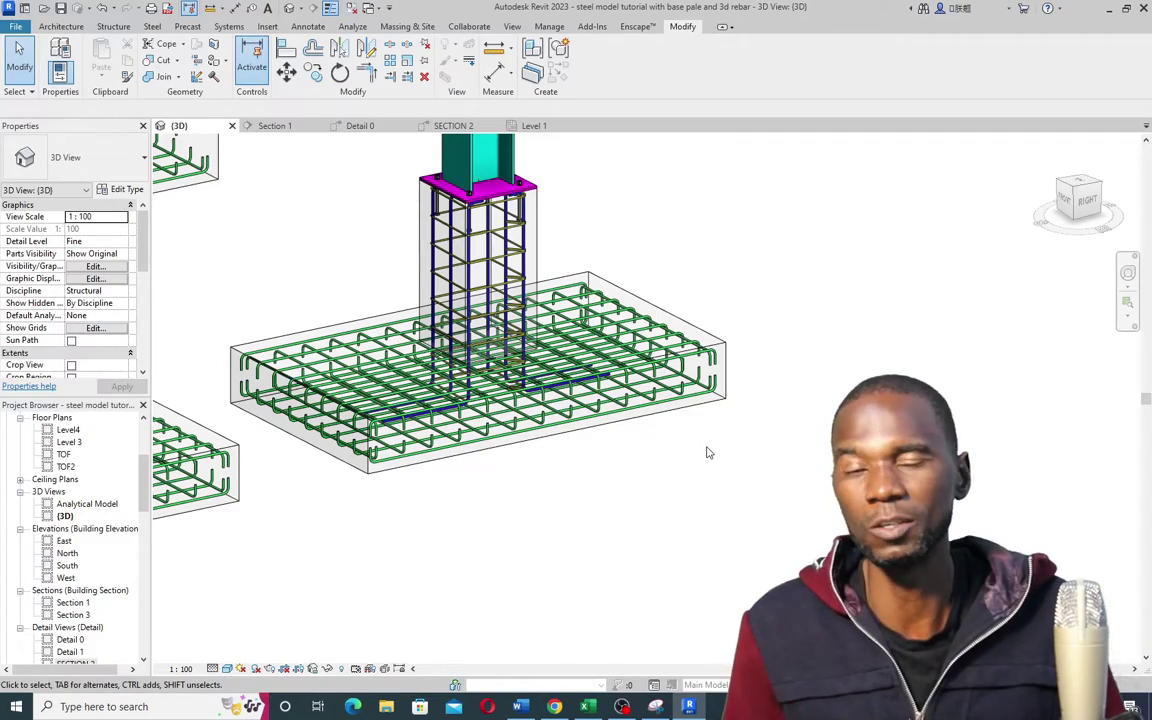
scroll(640, 420, "up", 3)
scroll(630, 430, "down", 5)
scroll(621, 432, "down", 5)
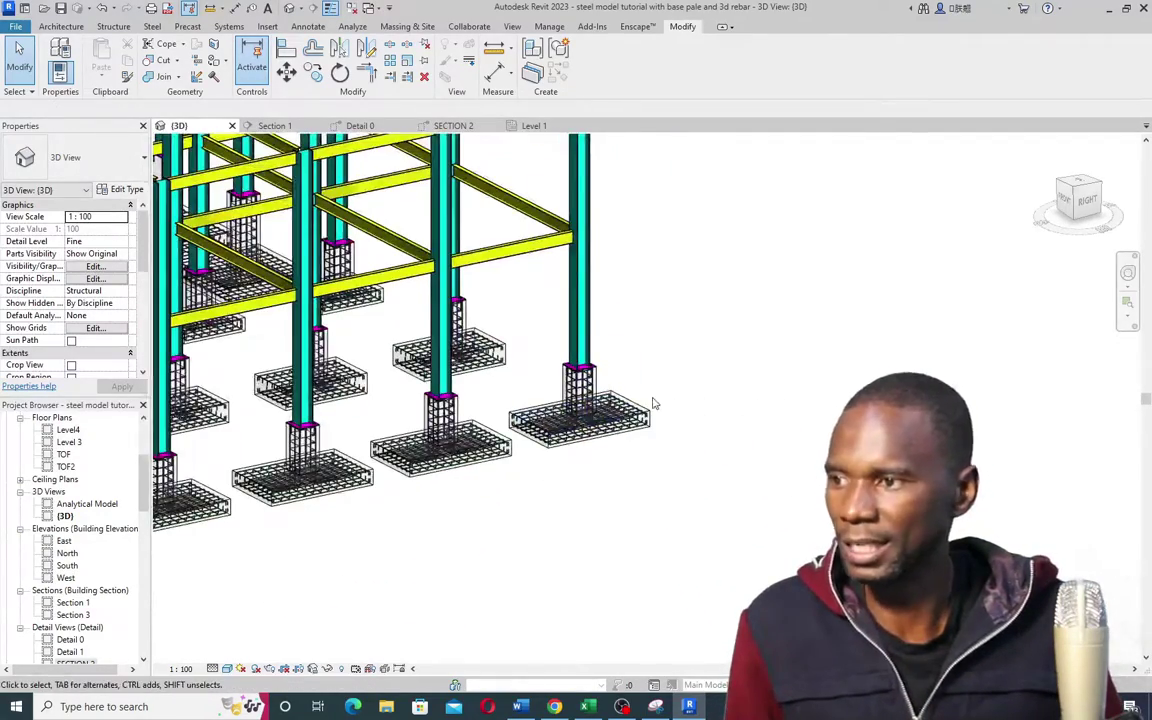
scroll(527, 373, "up", 5)
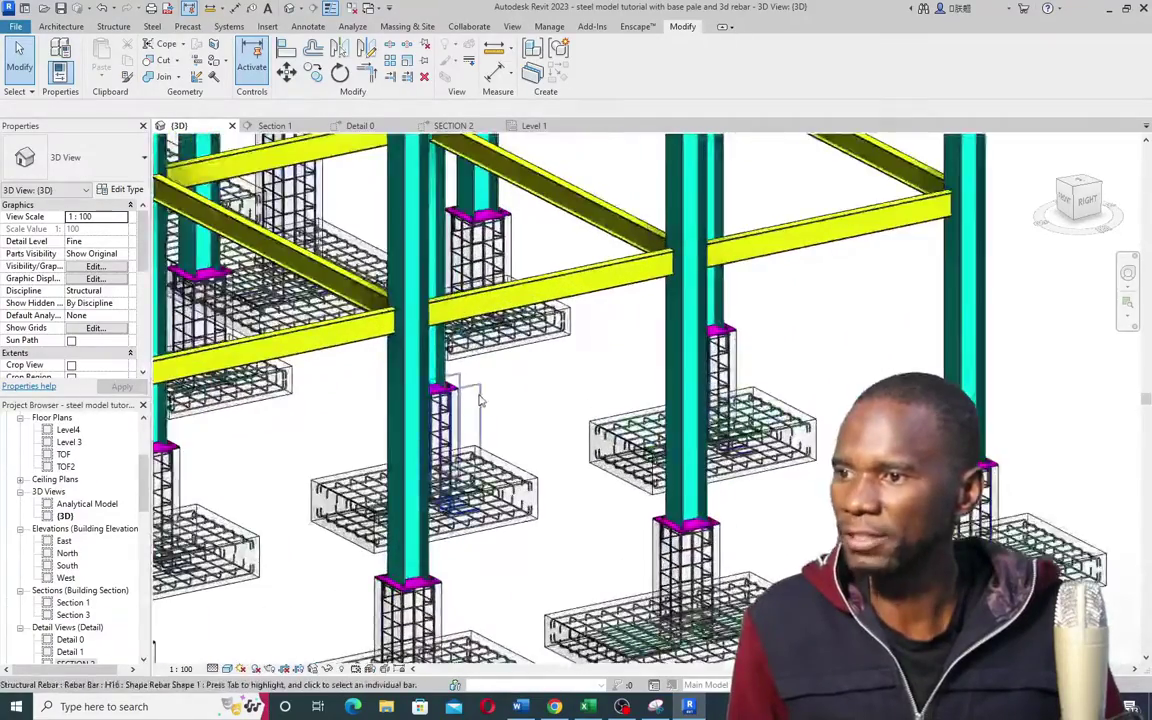
scroll(600, 350, "down", 4)
scroll(667, 460, "up", 6)
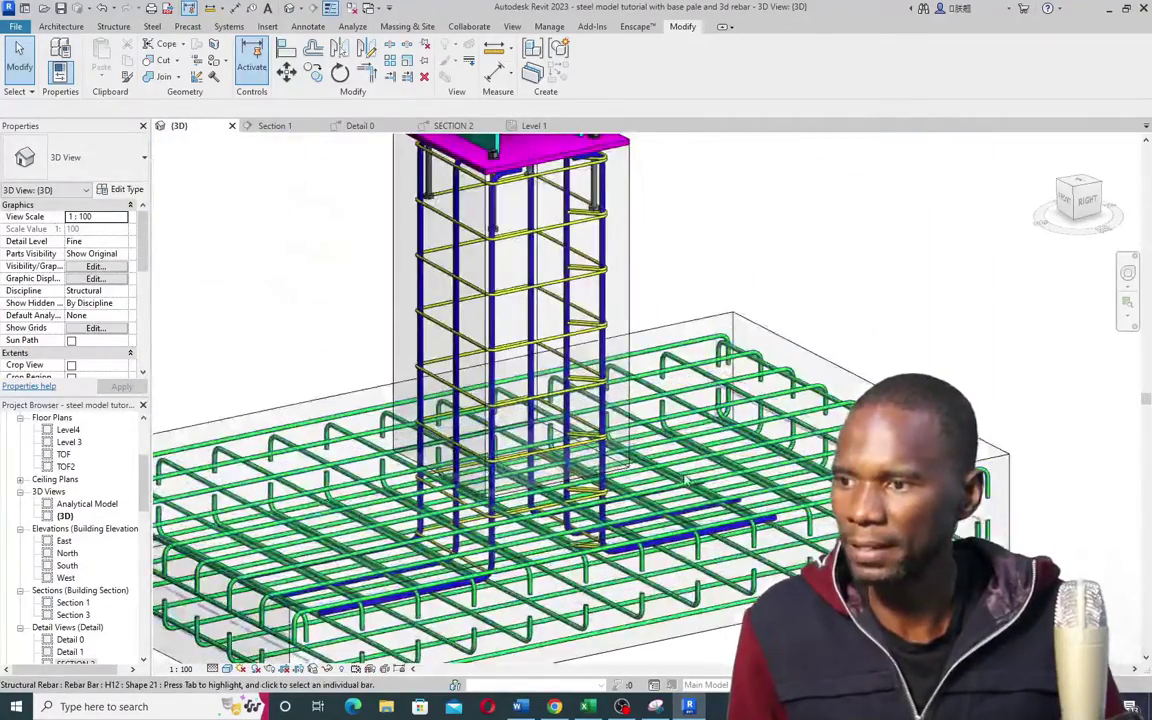
scroll(918, 360, "down", 2)
scroll(918, 360, "down", 2)
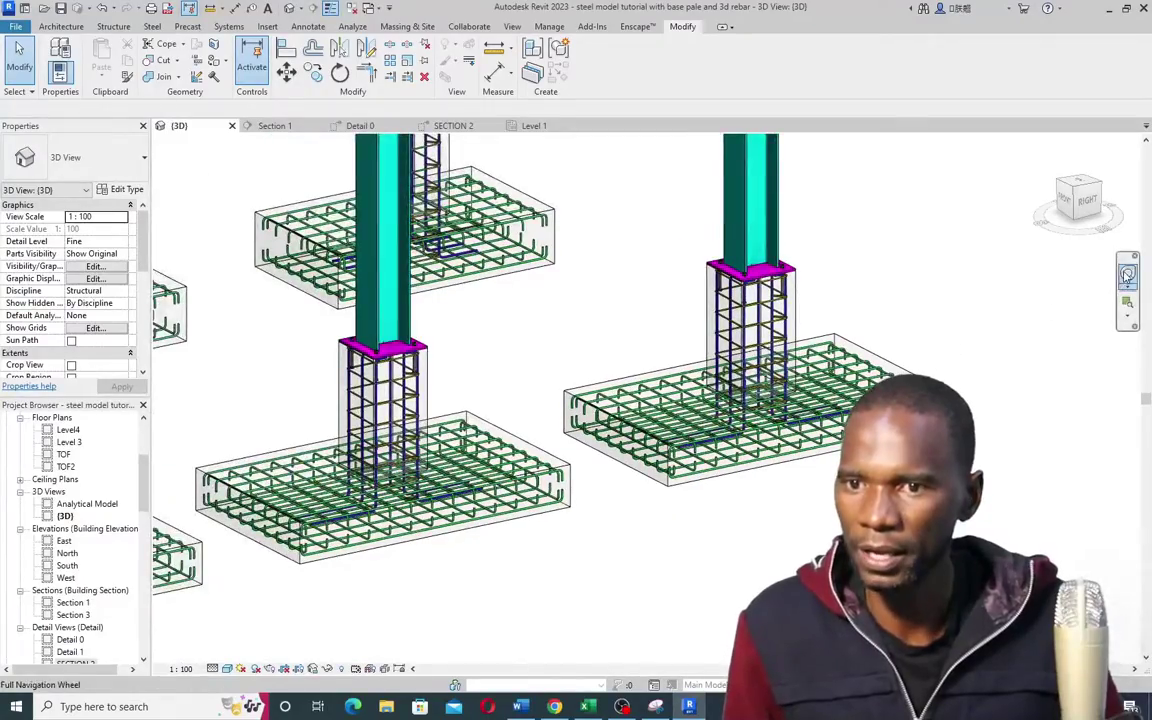
left_click(1127, 275)
scroll(874, 373, "down", 5)
scroll(450, 365, "up", 2)
left_click_drag(450, 365, 805, 370)
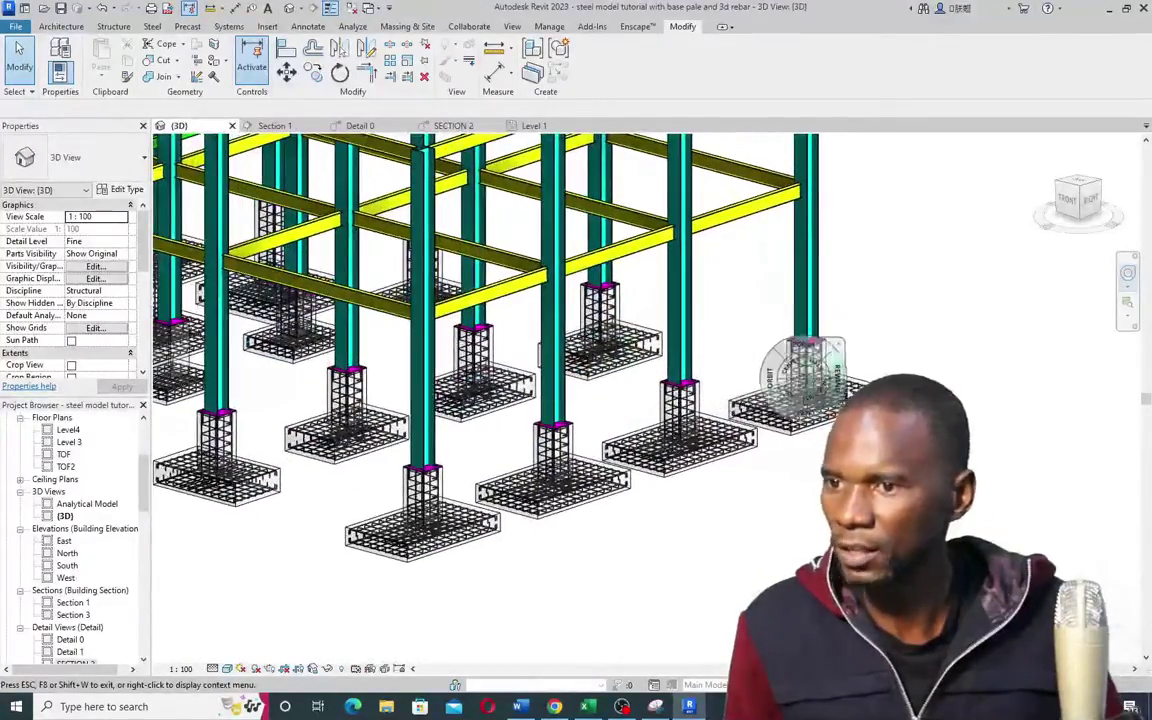
scroll(805, 370, "up", 5)
left_click(879, 297)
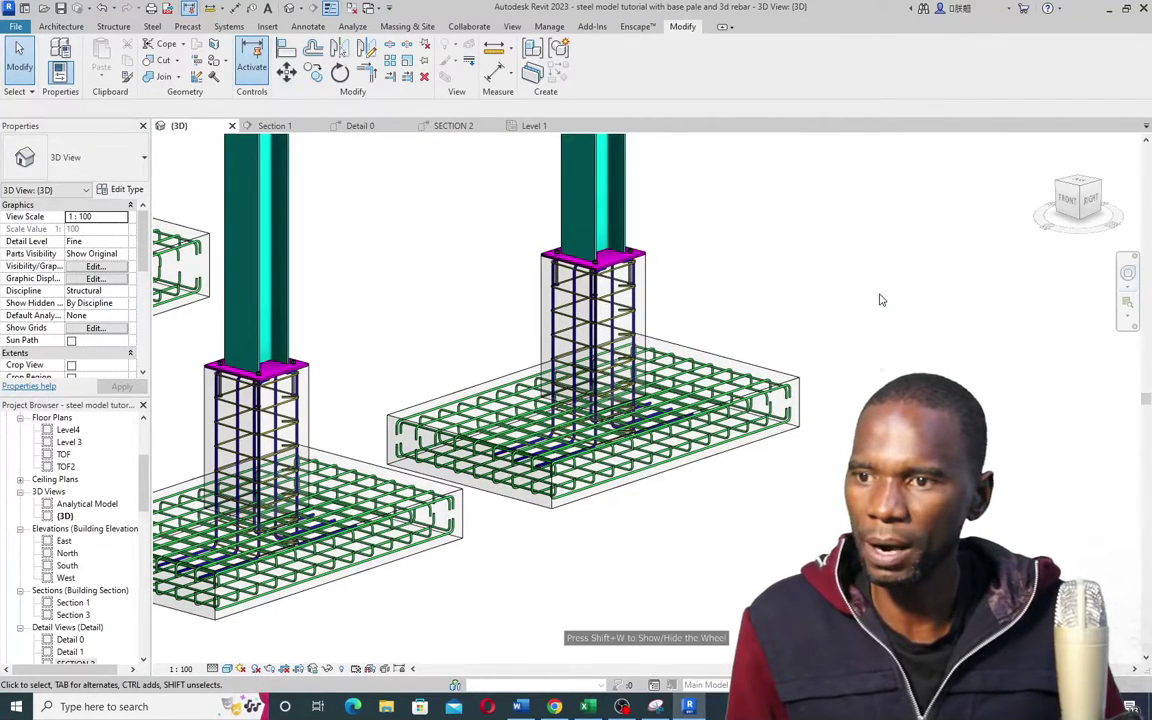